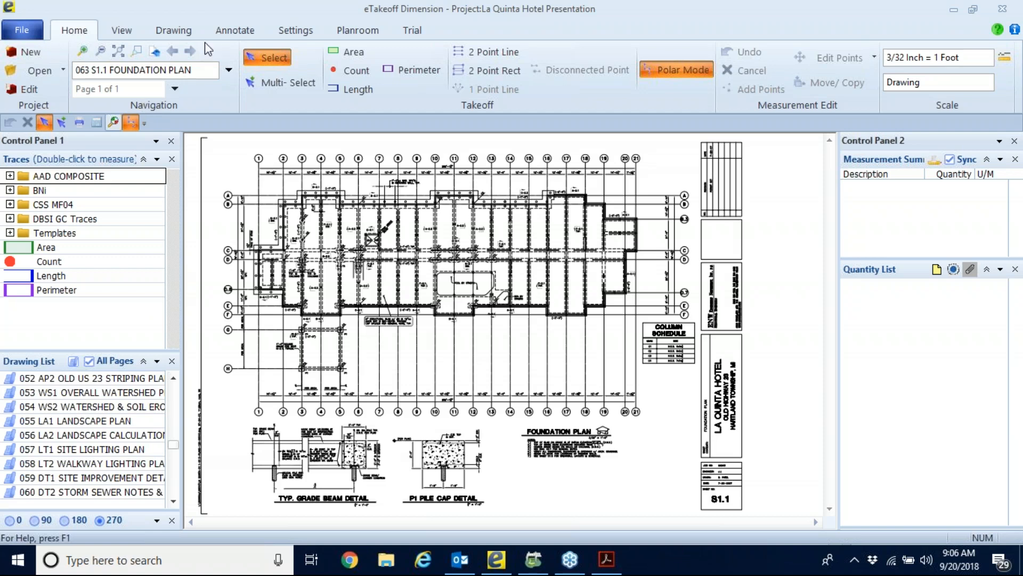
Examine the foundation plan, checking the pile circles and grade beam layout around the elevator pit and the upper-left building corner.
scroll(322, 256, "up", 3)
scroll(322, 256, "up", 4)
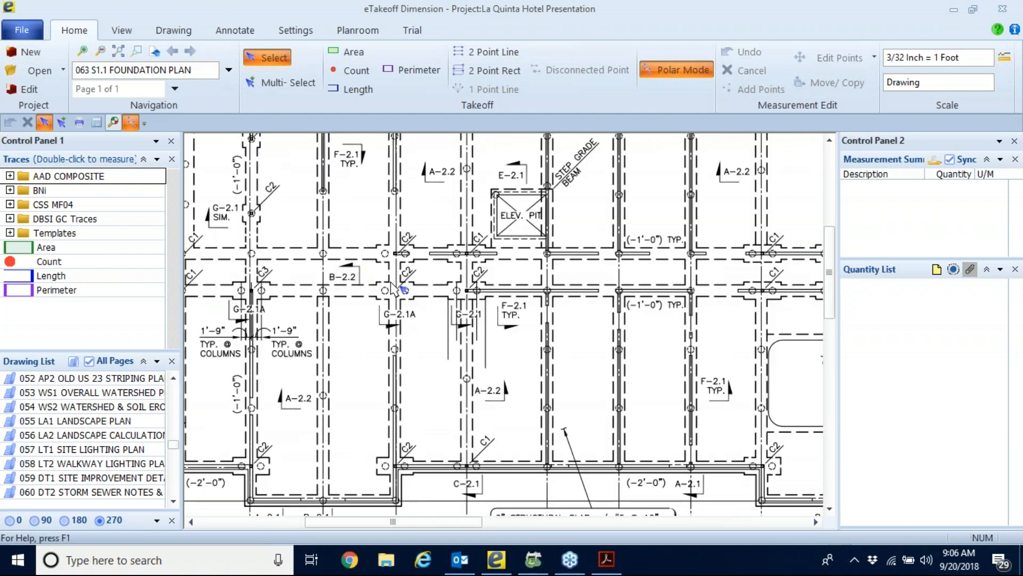
scroll(393, 289, "down", 8)
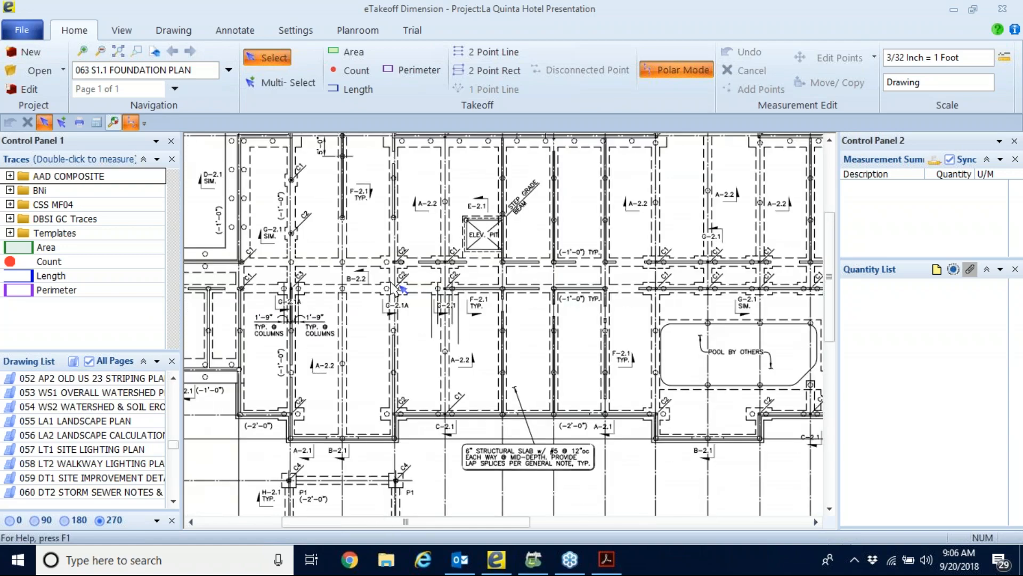
scroll(341, 264, "up", 3)
scroll(342, 264, "down", 3)
scroll(419, 268, "up", 3)
middle_click_drag(252, 207, 446, 284)
scroll(408, 315, "up", 5)
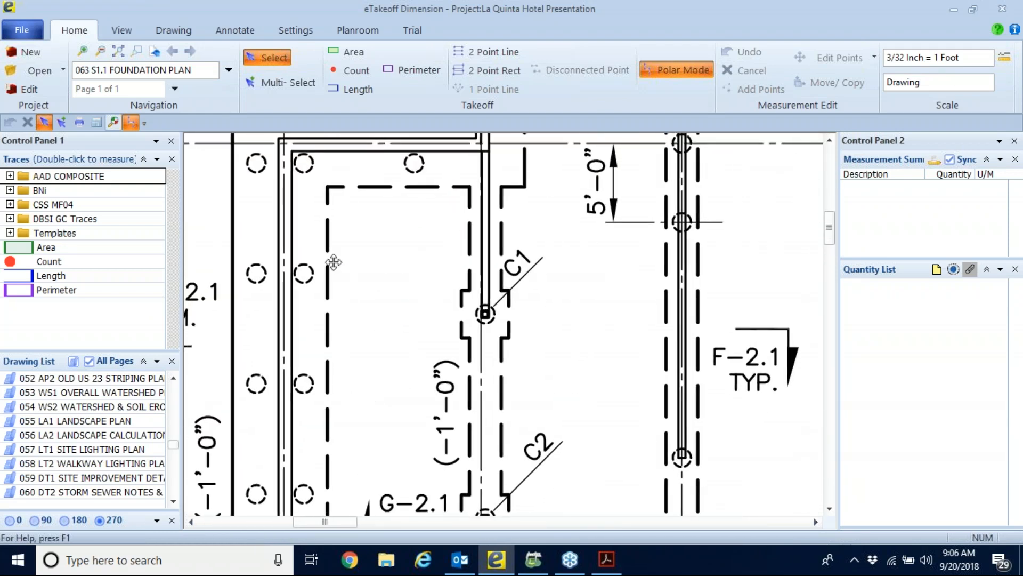
middle_click_drag(331, 262, 429, 407)
scroll(411, 324, "up", 4)
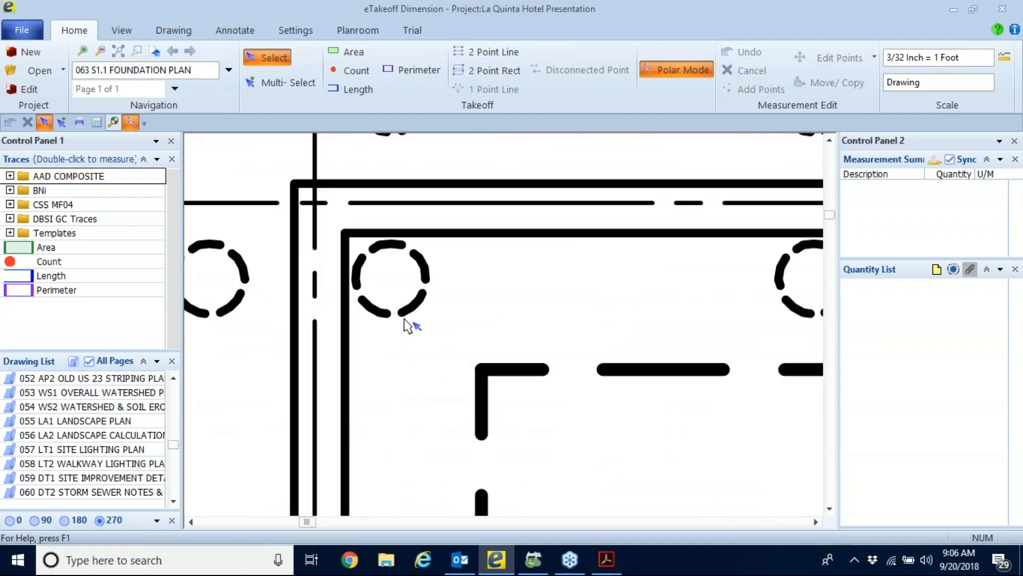
scroll(407, 322, "down", 7)
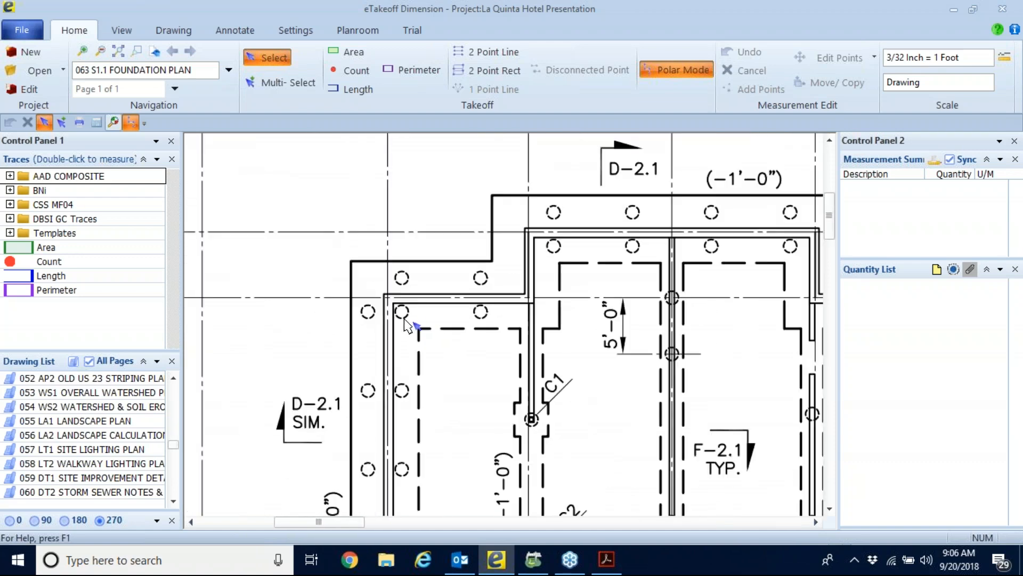
scroll(337, 238, "down", 5)
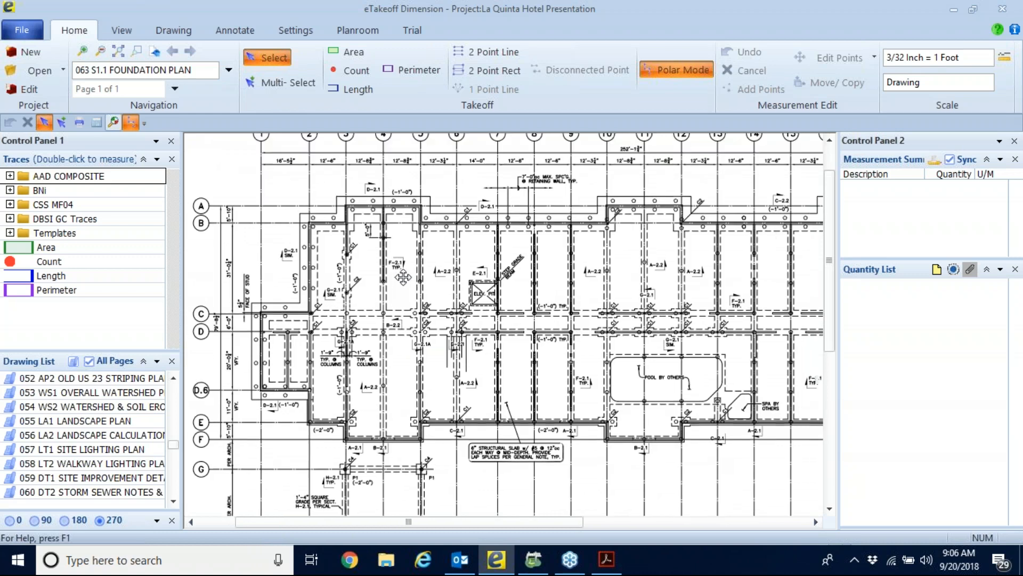
scroll(337, 238, "up", 5)
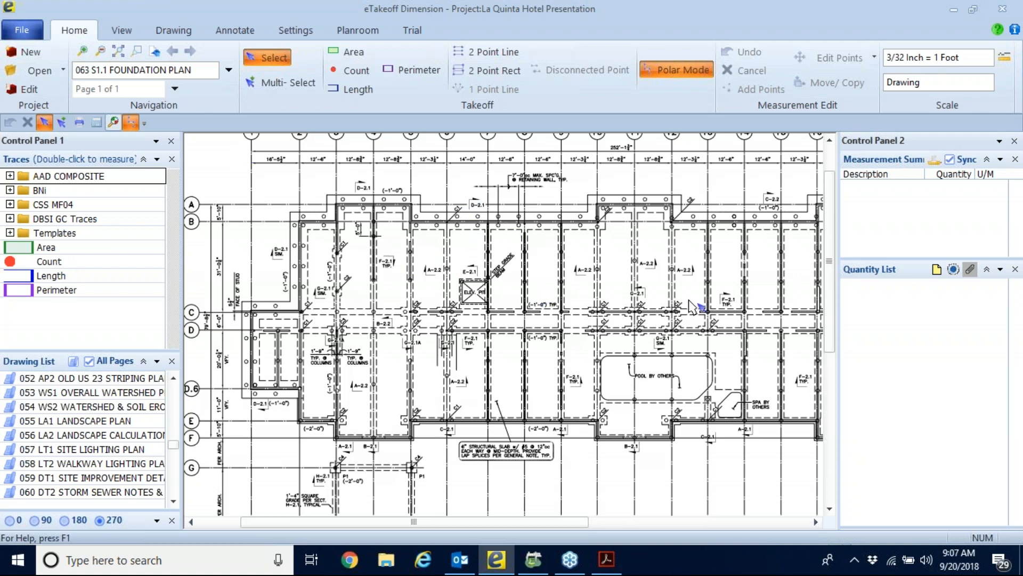
Review the project folder selection for a new project, and close it without creating a project.
left_click(42, 55)
left_click(453, 257)
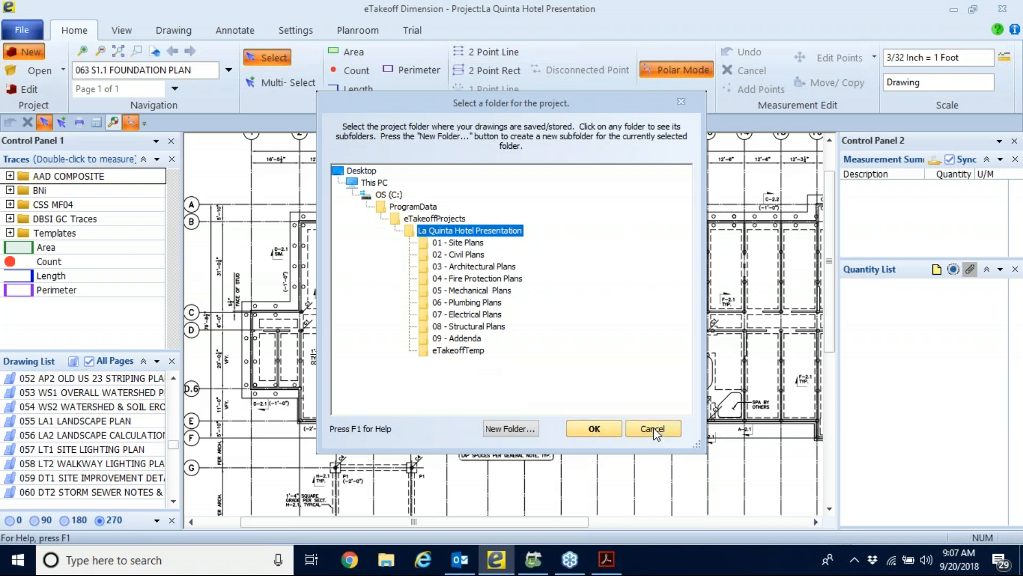
left_click(636, 429)
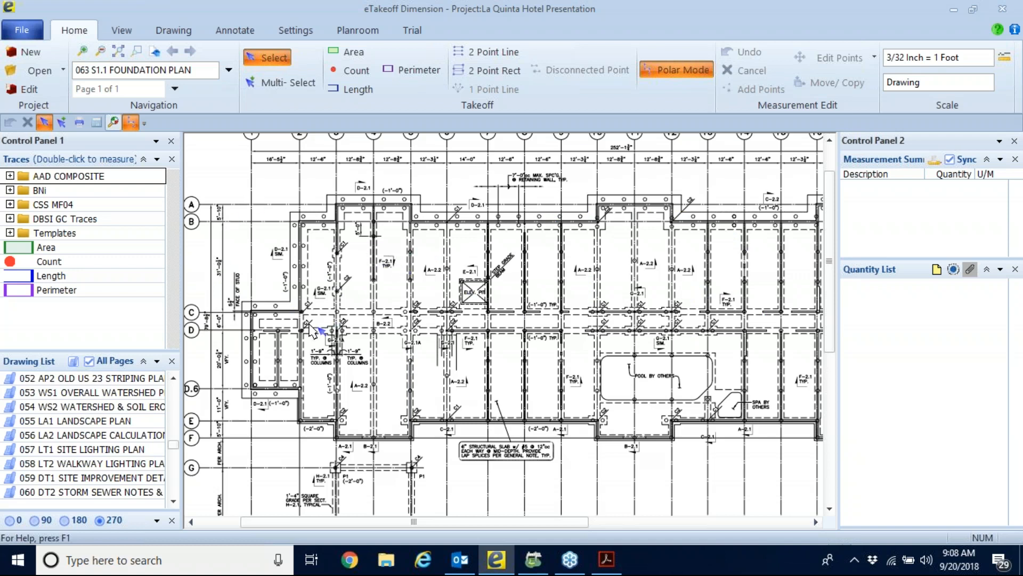
scroll(83, 453, "down", 3)
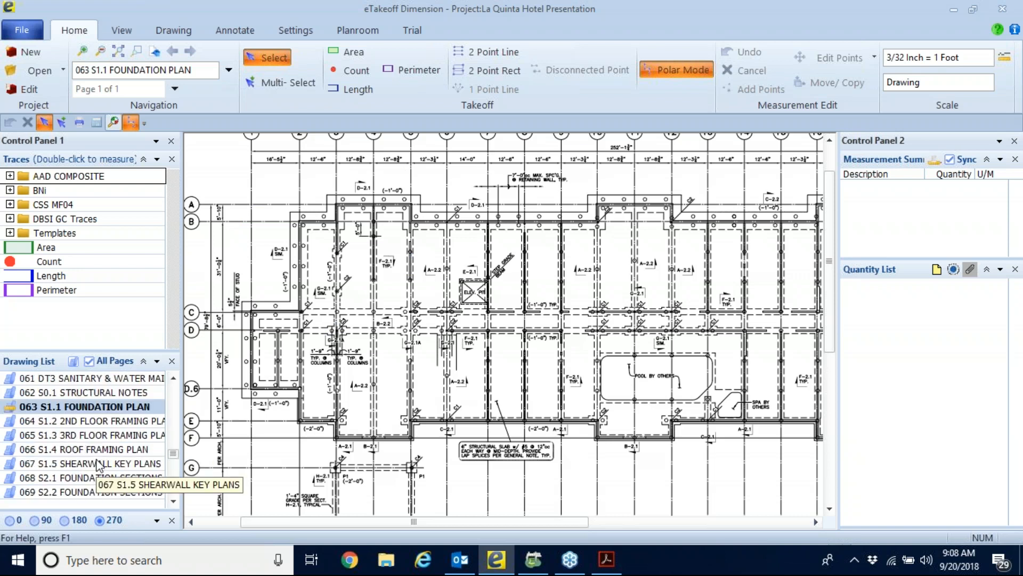
scroll(97, 466, "up", 3)
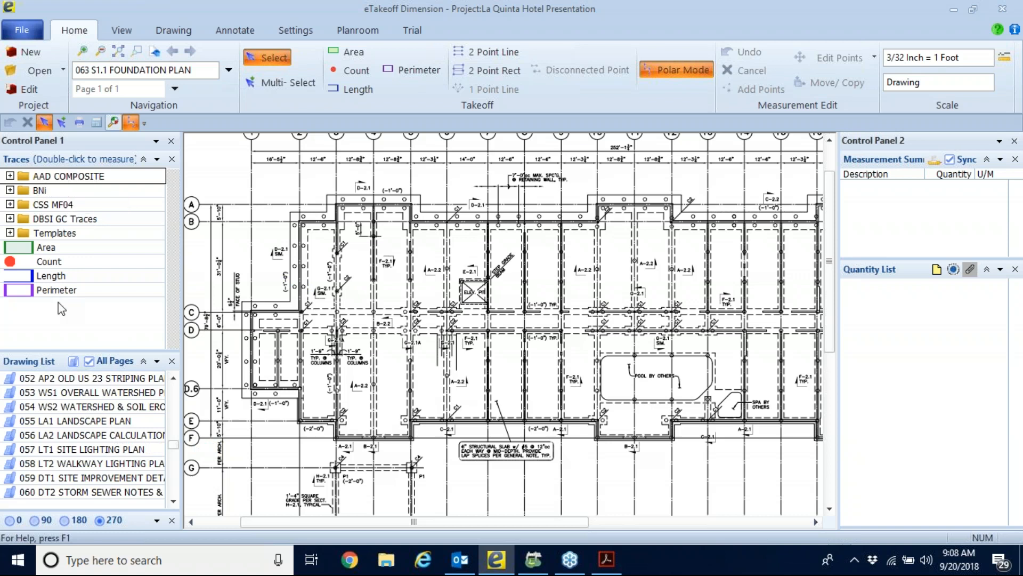
left_click(87, 294)
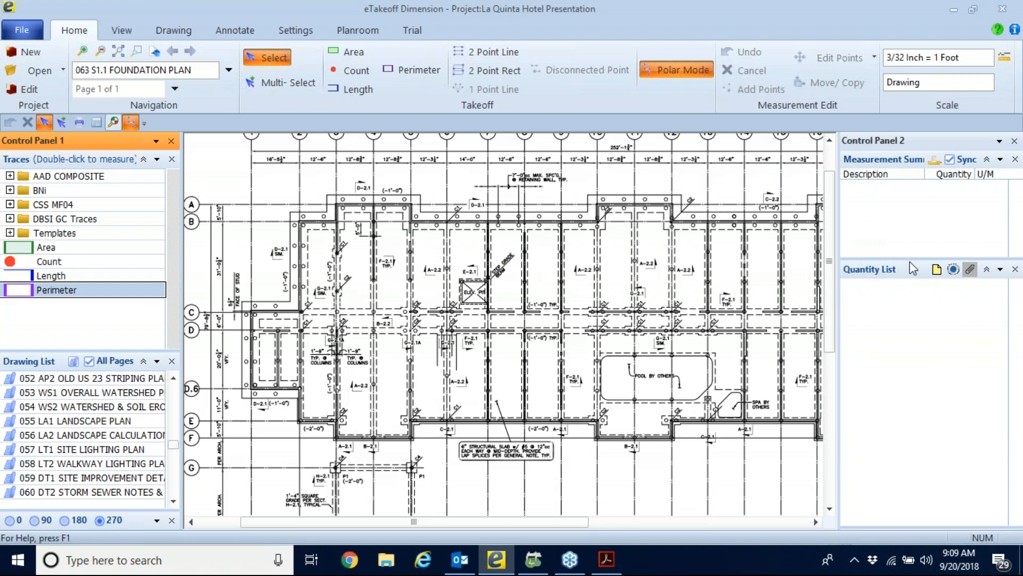
Enlarge the Measurement Summary and widen Control Panel 2 so the Area trace's quantities are fully readable.
left_click_drag(908, 257, 907, 305)
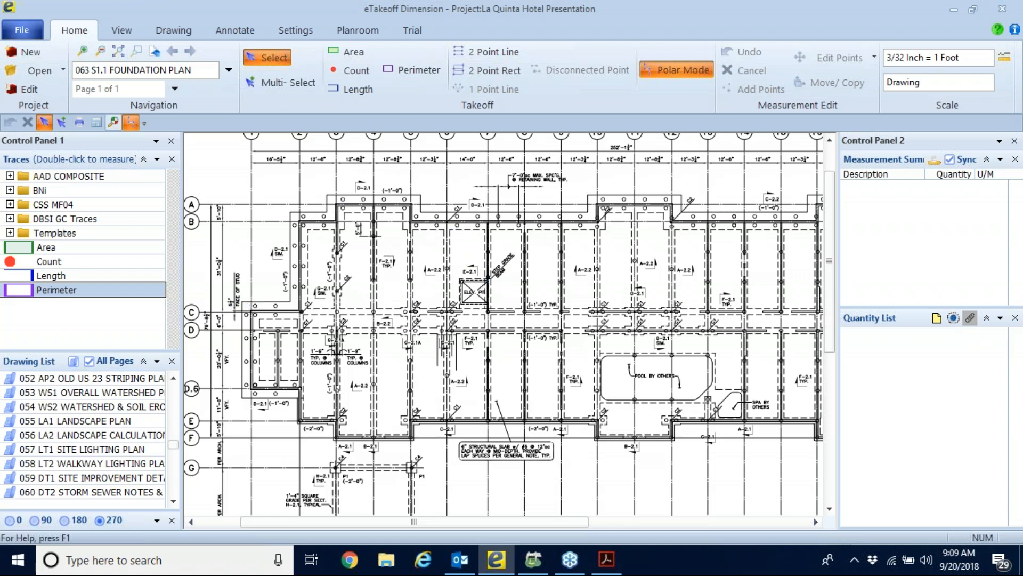
left_click(60, 291)
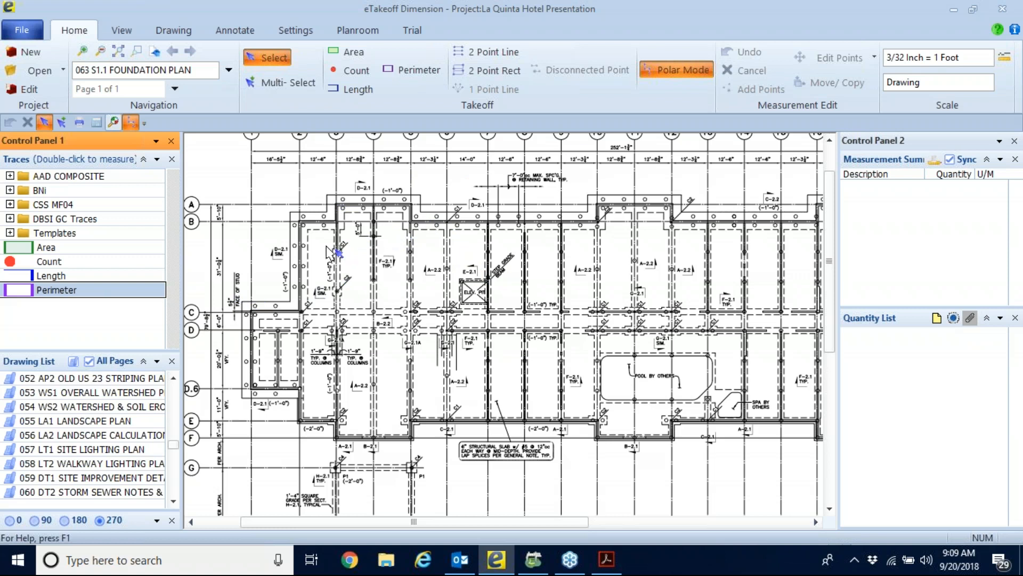
double_click(46, 249)
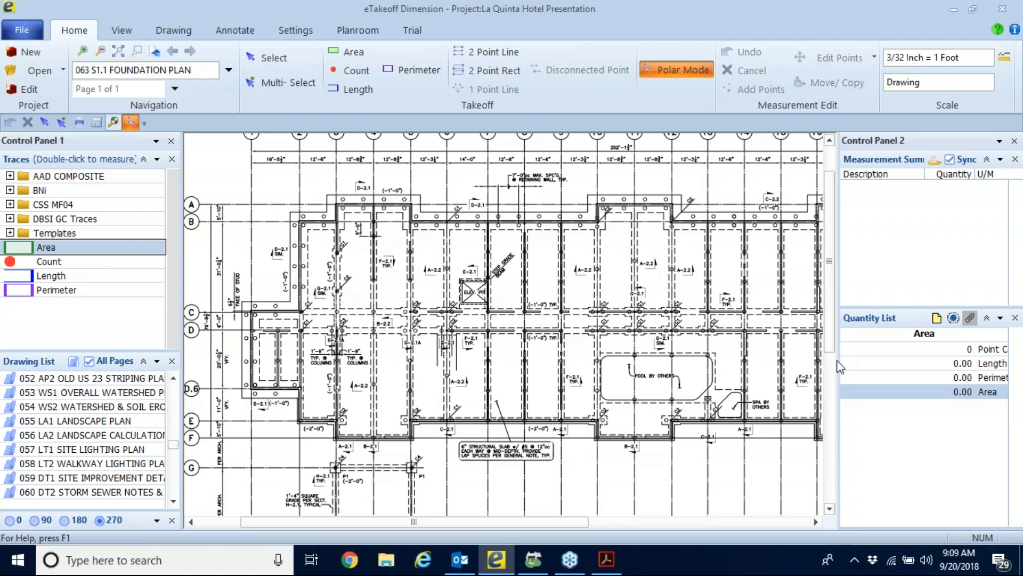
left_click_drag(840, 359, 814, 359)
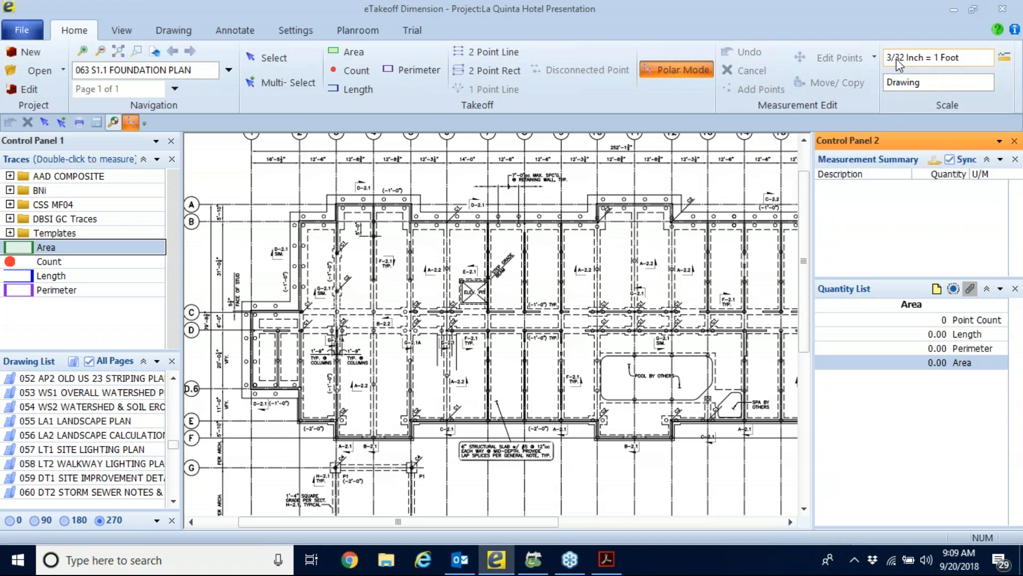
Review the drawing scale settings, including the standard scales and the calibration option, and close them without changing the scale.
left_click(1004, 57)
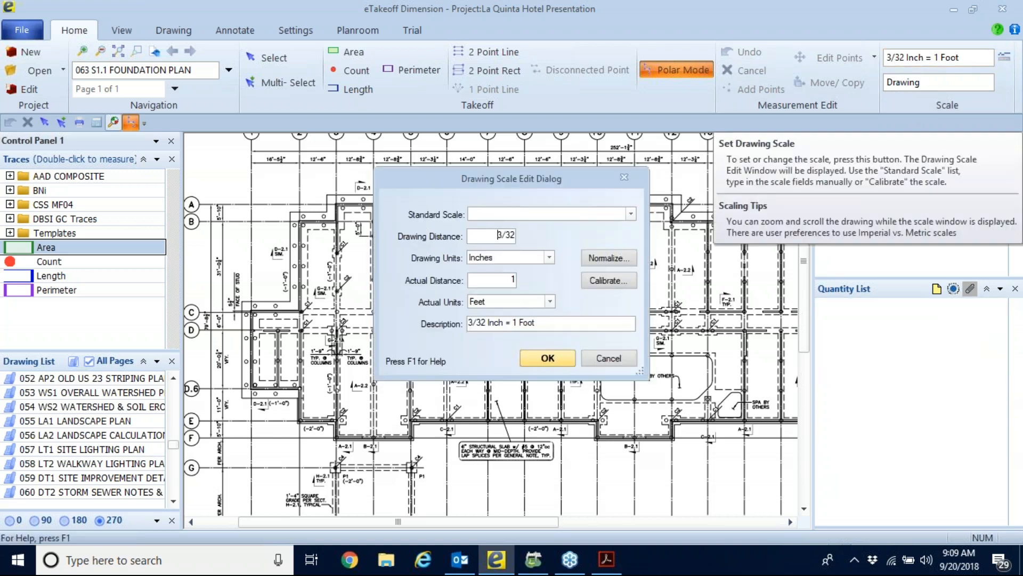
left_click(489, 241)
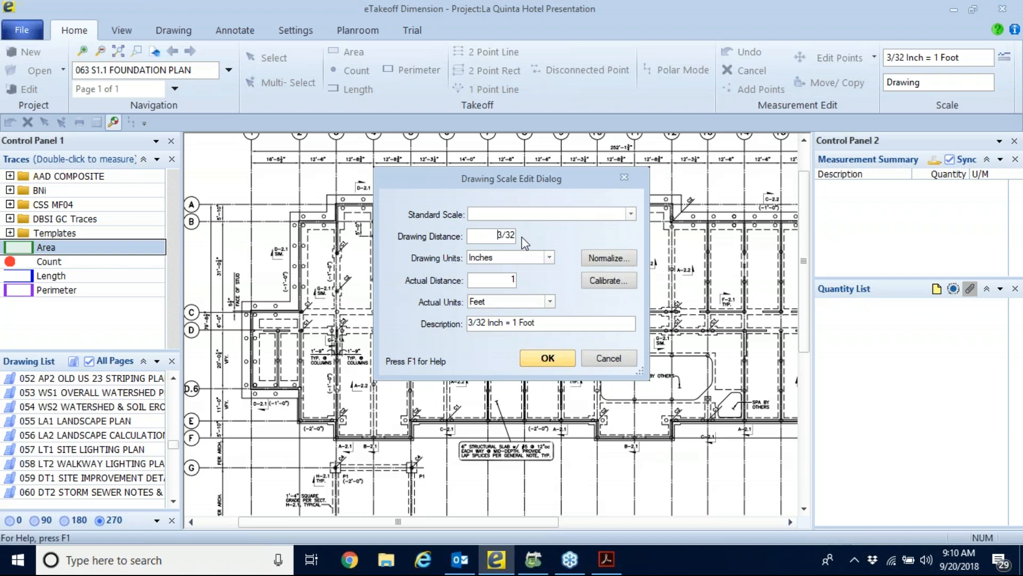
left_click(631, 213)
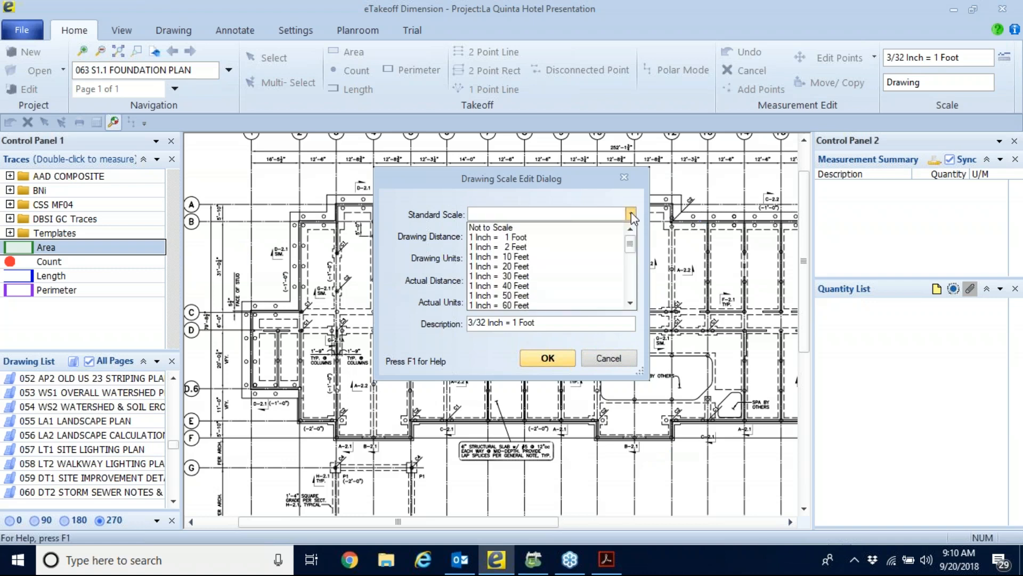
left_click(631, 212)
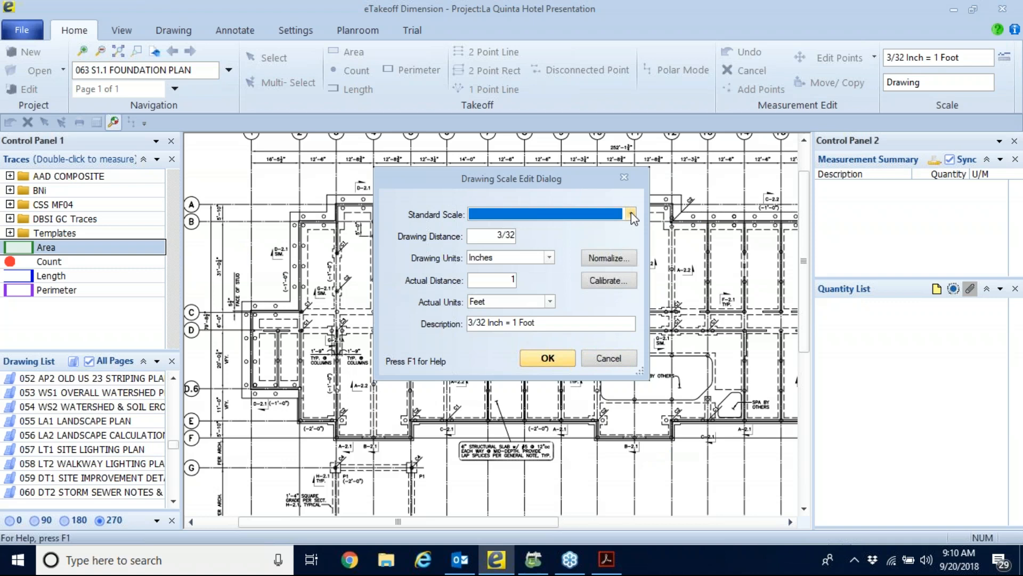
left_click(603, 283)
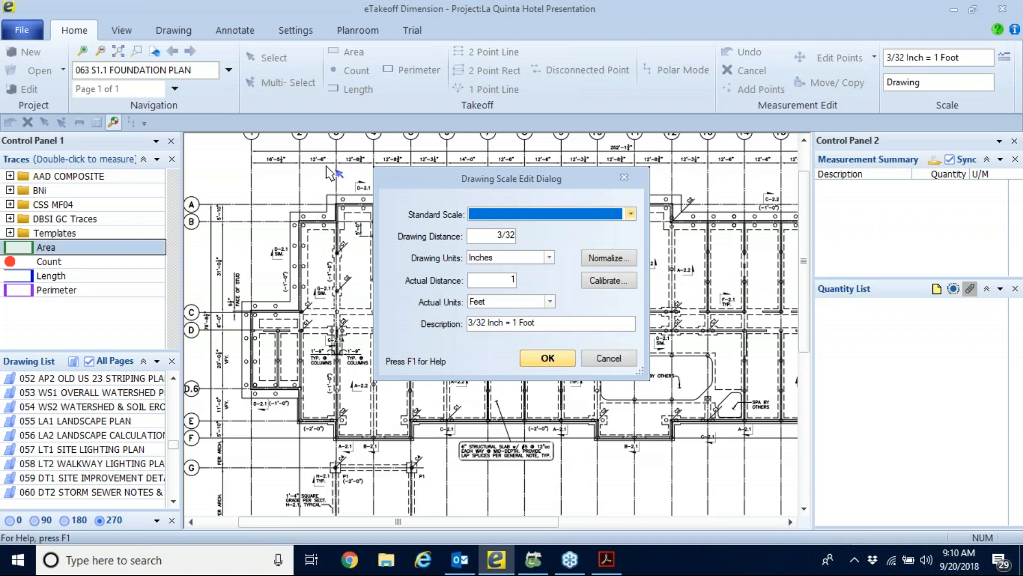
left_click(609, 358)
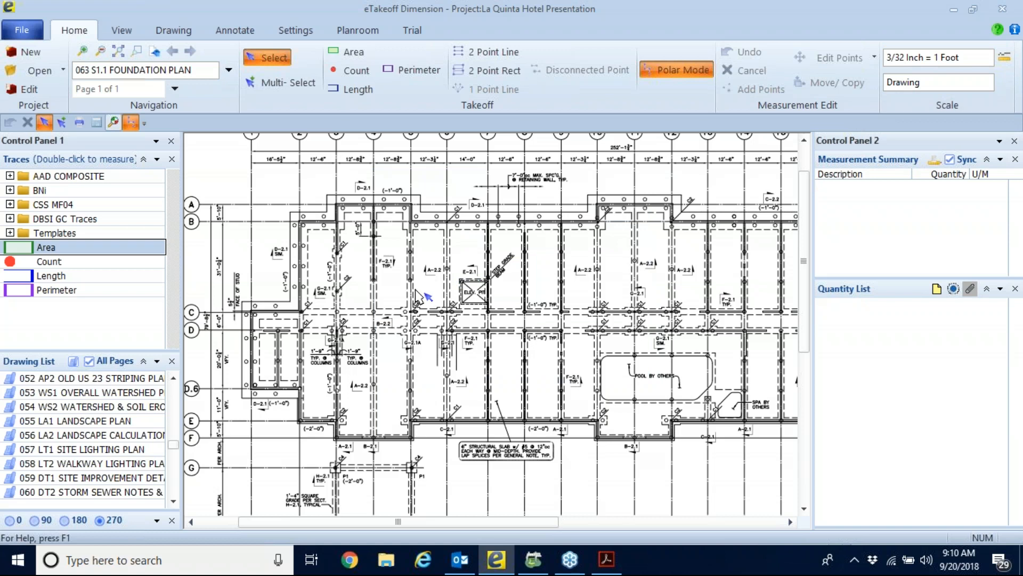
Measure the area of the slab bay between grid lines 2 and 3, from line B to line C, using its four corners.
double_click(54, 247)
scroll(308, 255, "up", 4)
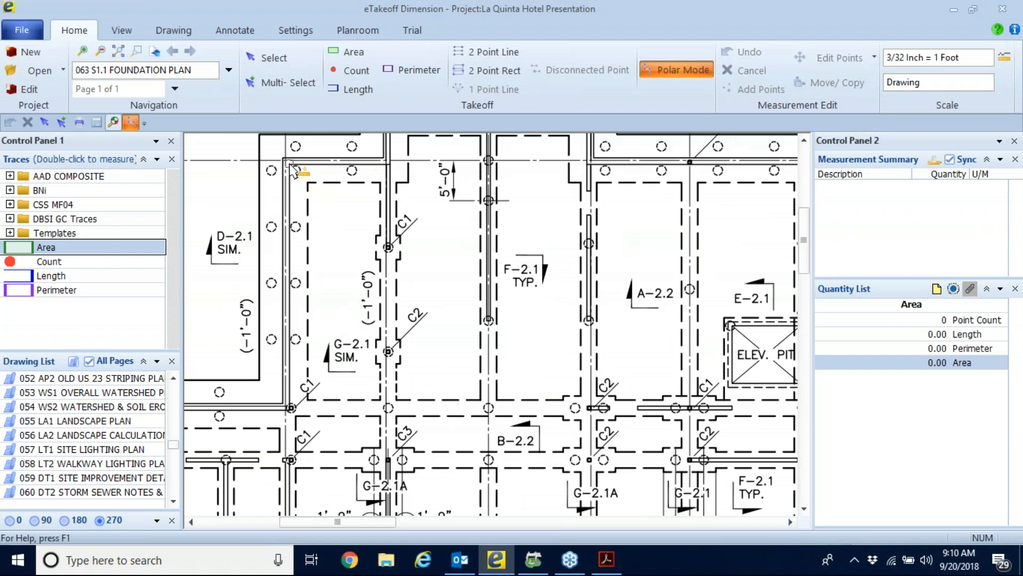
left_click(289, 164)
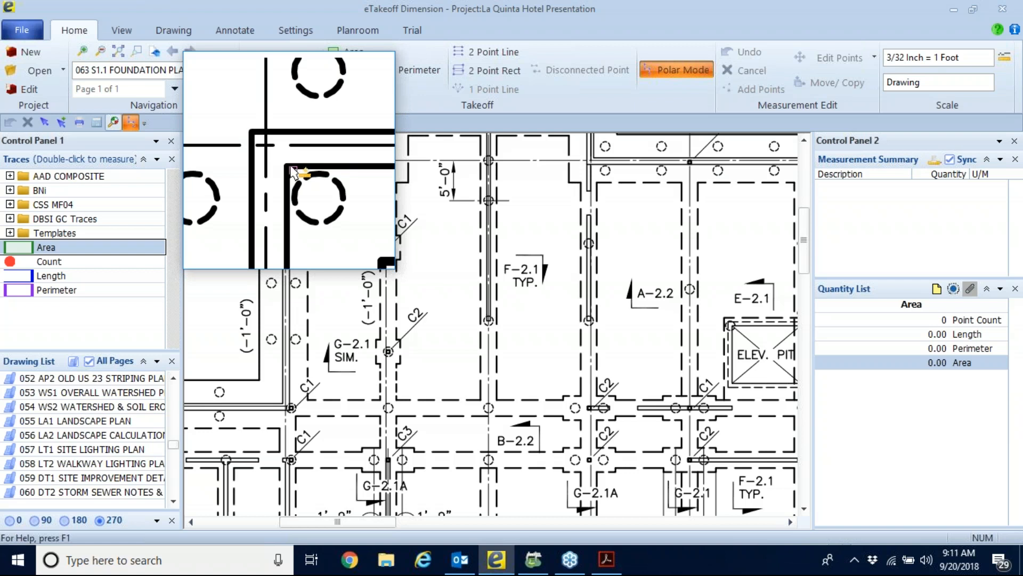
left_click(289, 164)
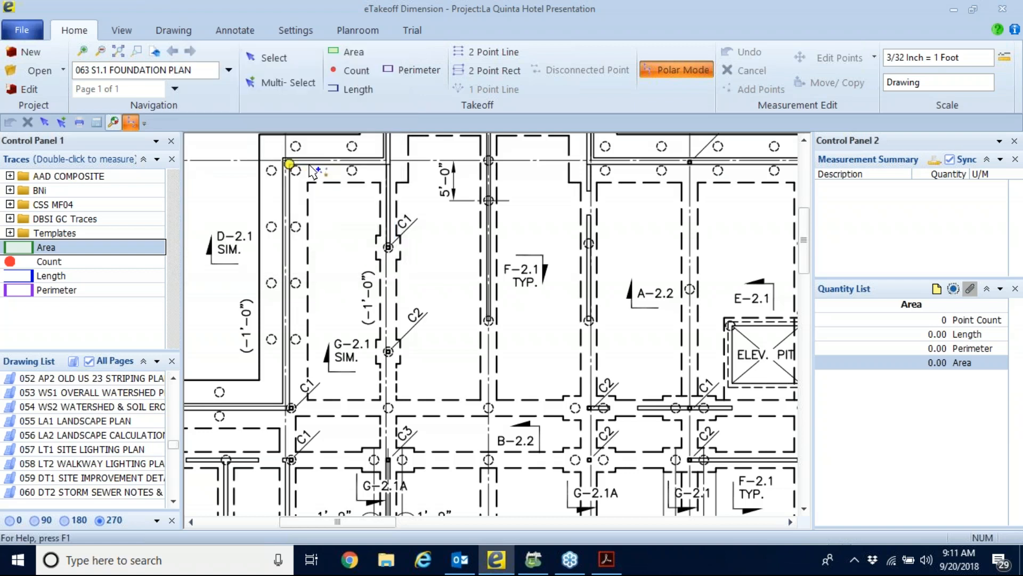
left_click(388, 164)
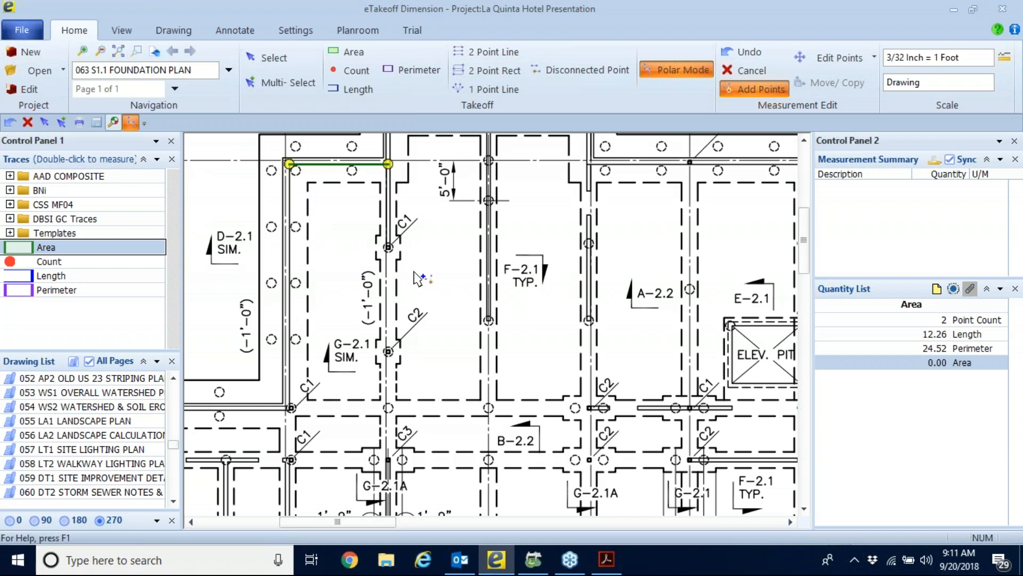
left_click(388, 407)
left_click(288, 408)
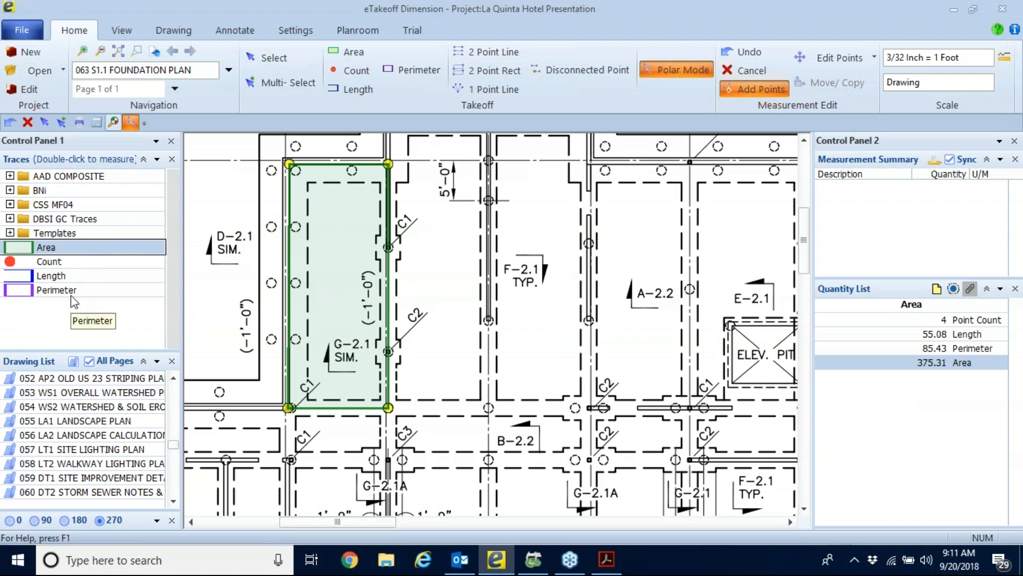
Mark three pile circles along grid line C with the Count trace, and discard that count.
left_click(70, 262)
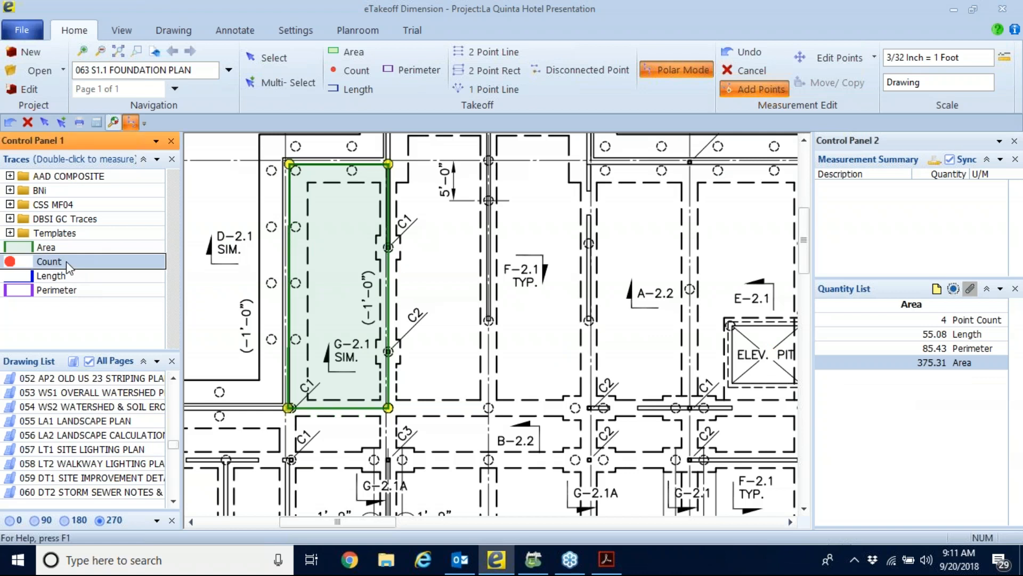
left_click(489, 406)
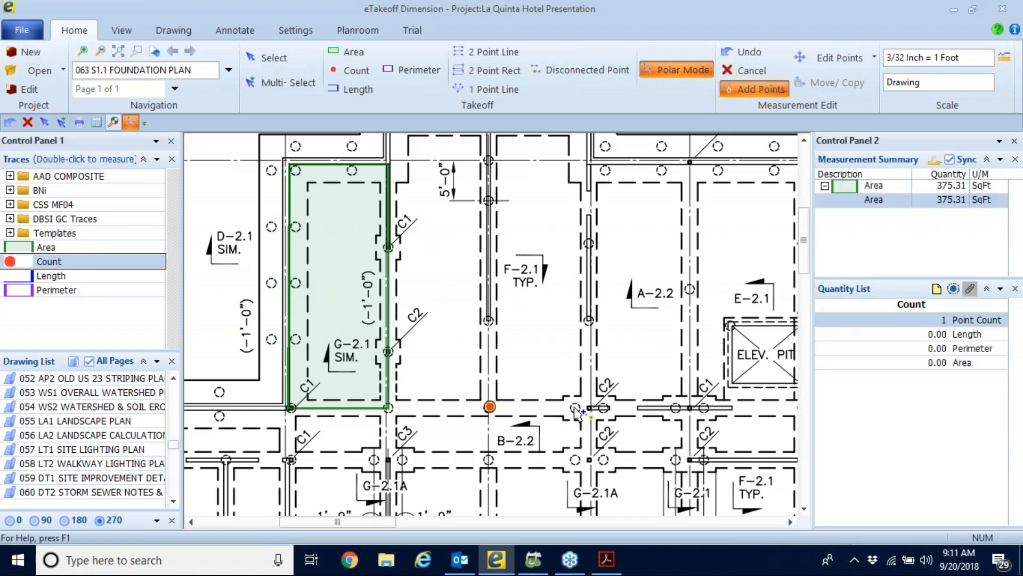
left_click(574, 407)
left_click(391, 408)
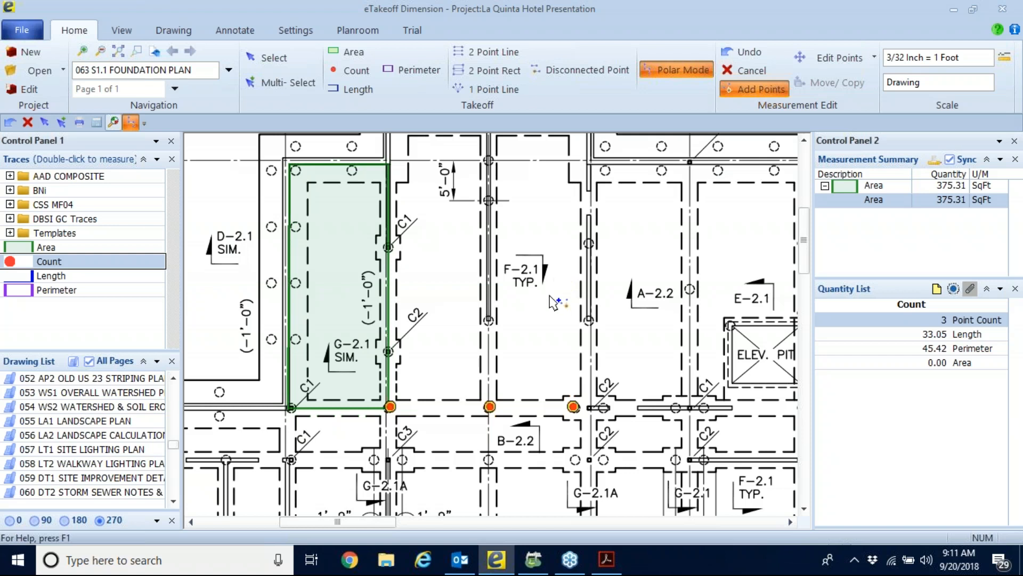
key("Escape")
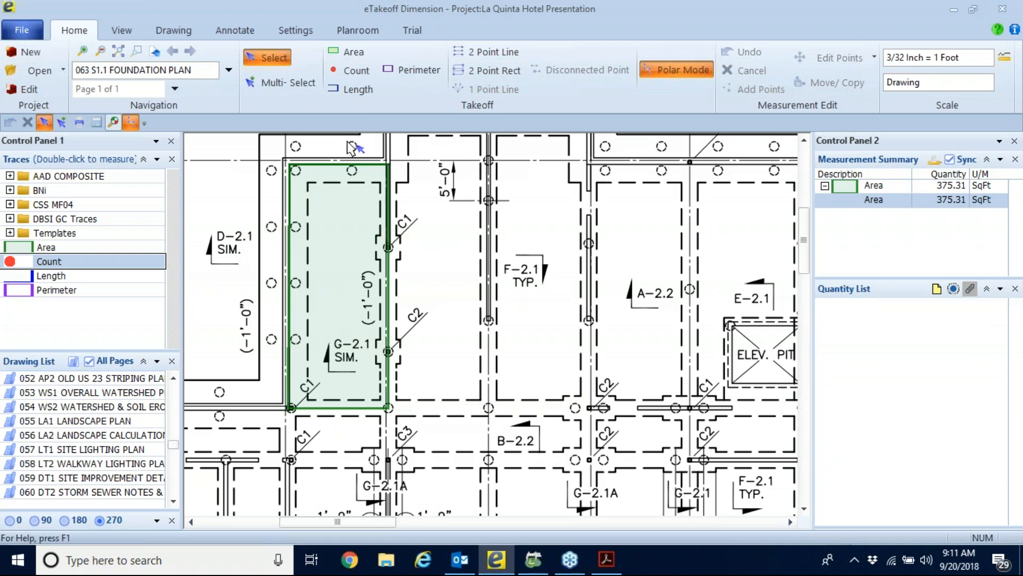
Delete the area measurement from the slab bay between grid lines 2 and 3.
left_click(341, 284)
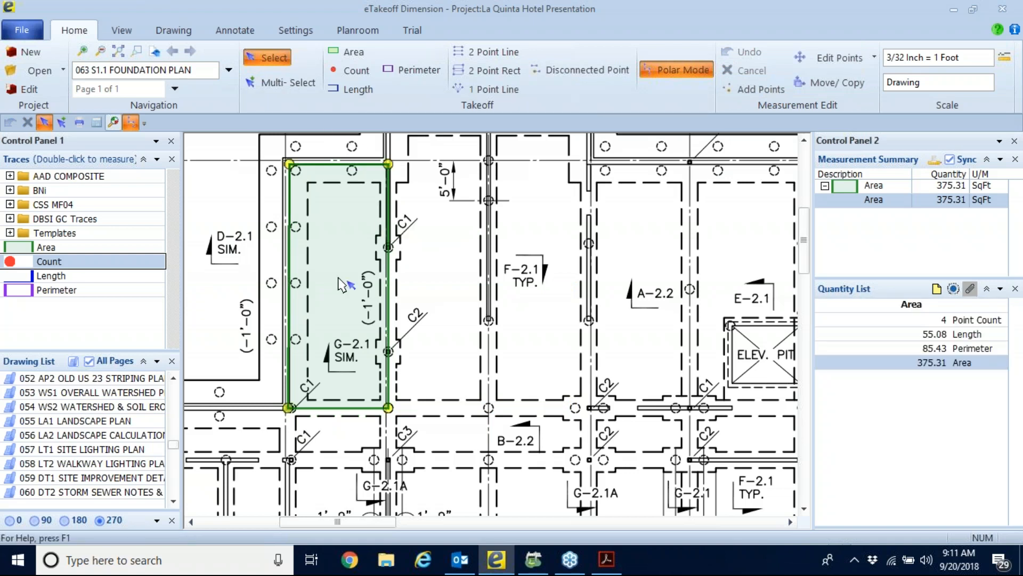
key("Delete")
left_click(526, 300)
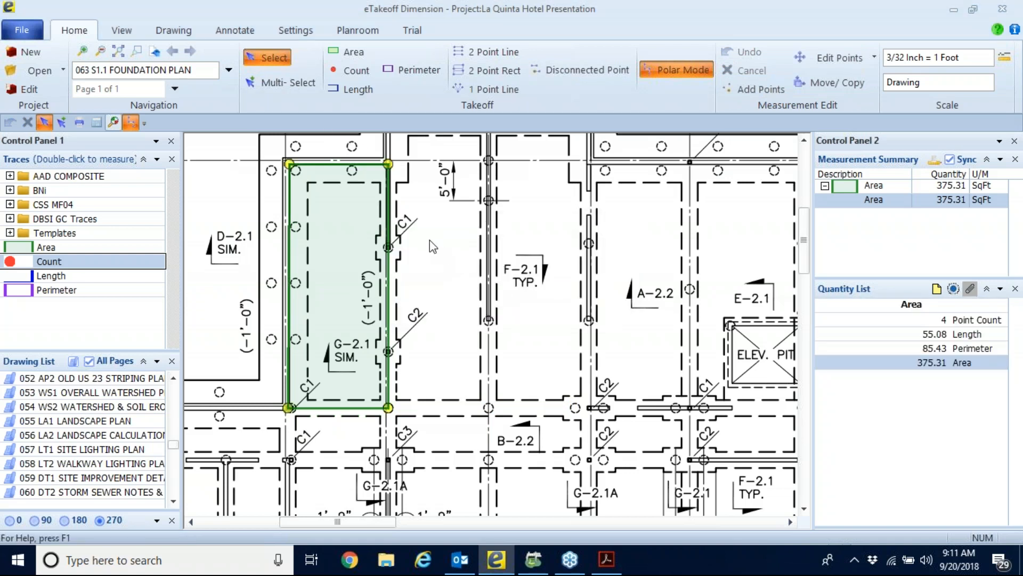
Expand the Templates trace folder and enlarge the Traces list to show more of its trade categories.
scroll(376, 224, "down", 5)
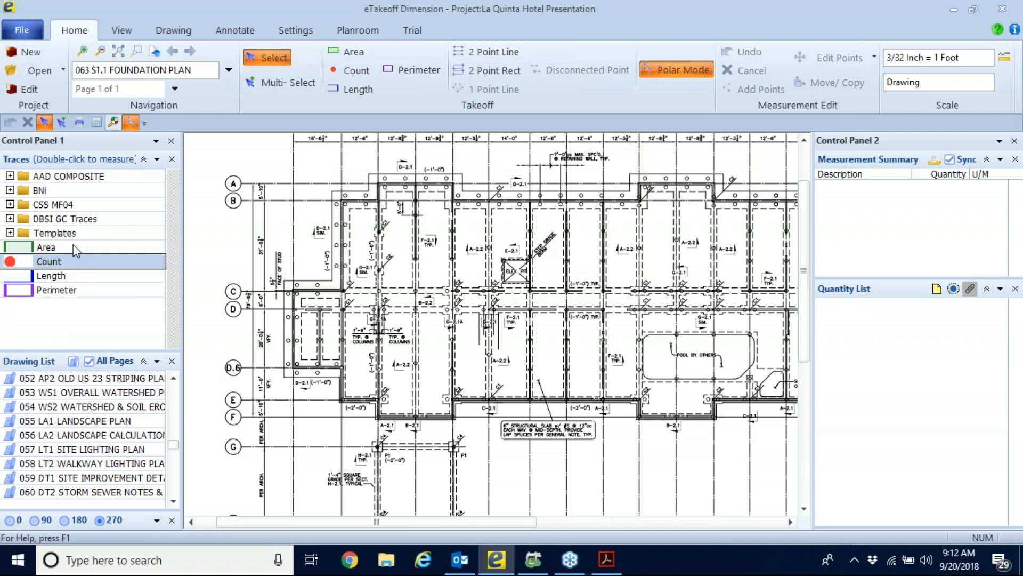
left_click(10, 233)
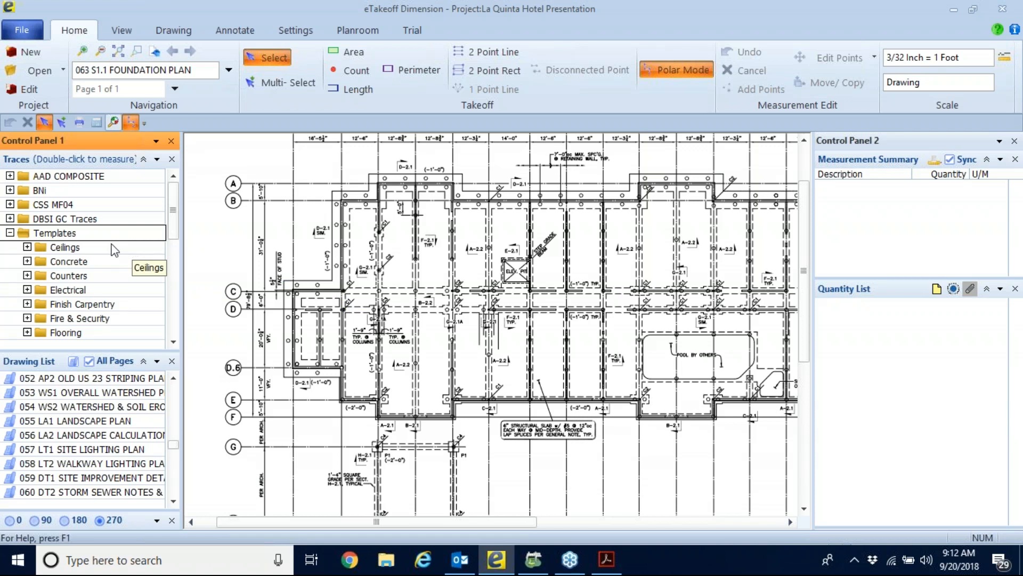
scroll(114, 250, "down", 1)
scroll(111, 245, "down", 1)
left_click_drag(78, 350, 76, 428)
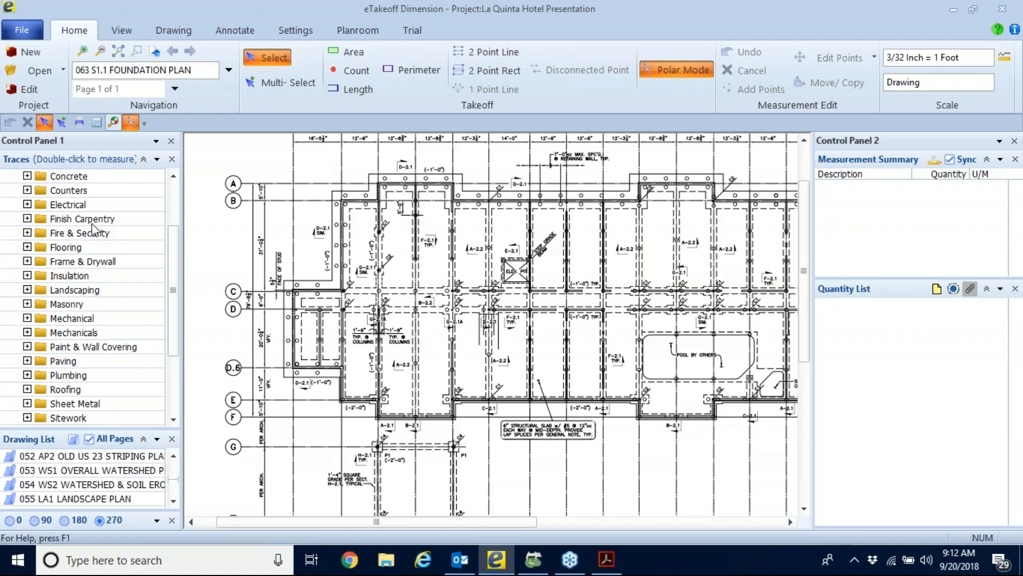
Expand the Frame & Drywall template category and its Metal subfolder, and widen the Traces list to show the full trace names.
scroll(96, 256, "down", 1)
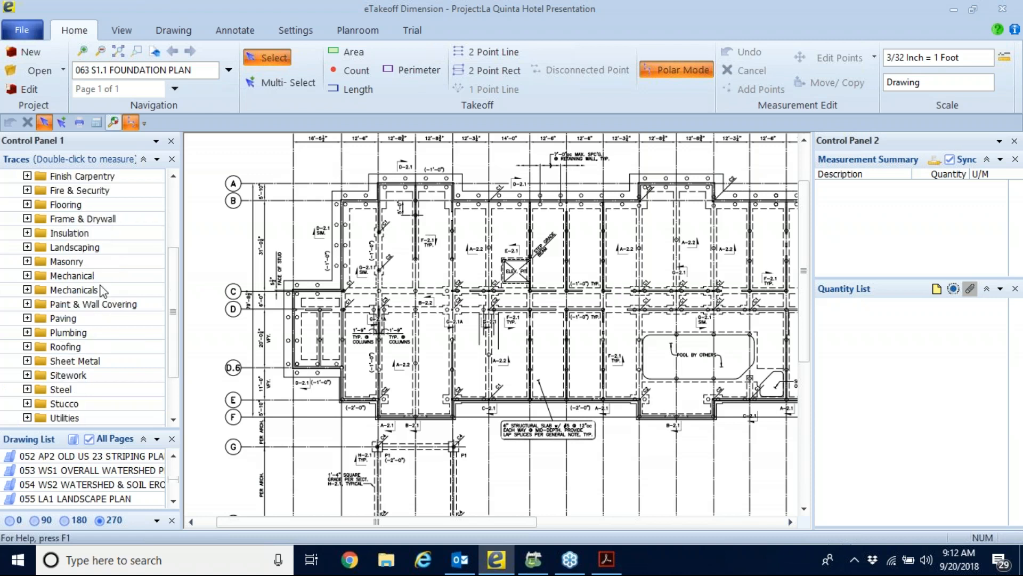
scroll(103, 291, "down", 2)
scroll(114, 297, "up", 5)
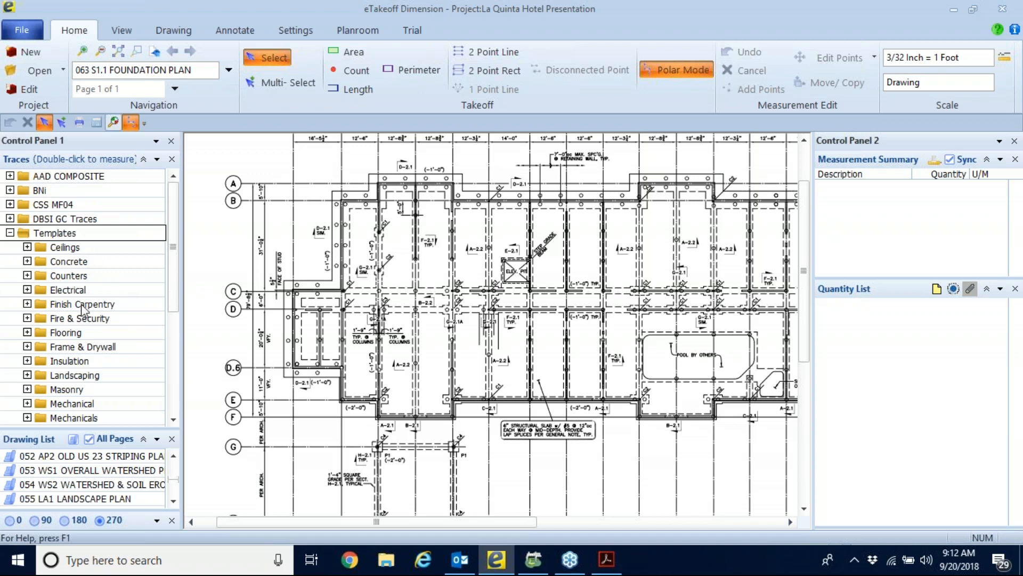
scroll(128, 249, "down", 1)
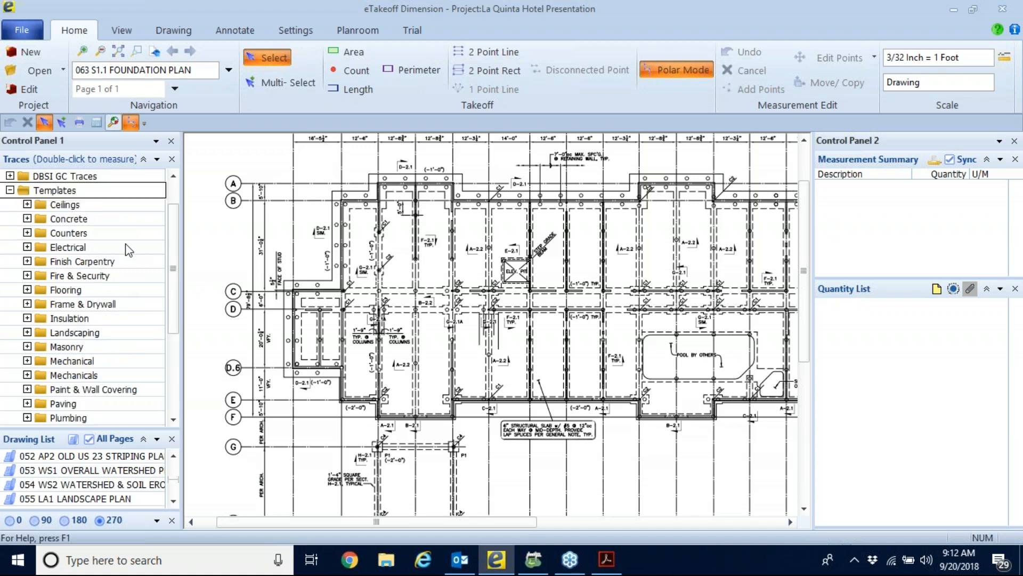
scroll(128, 249, "down", 1)
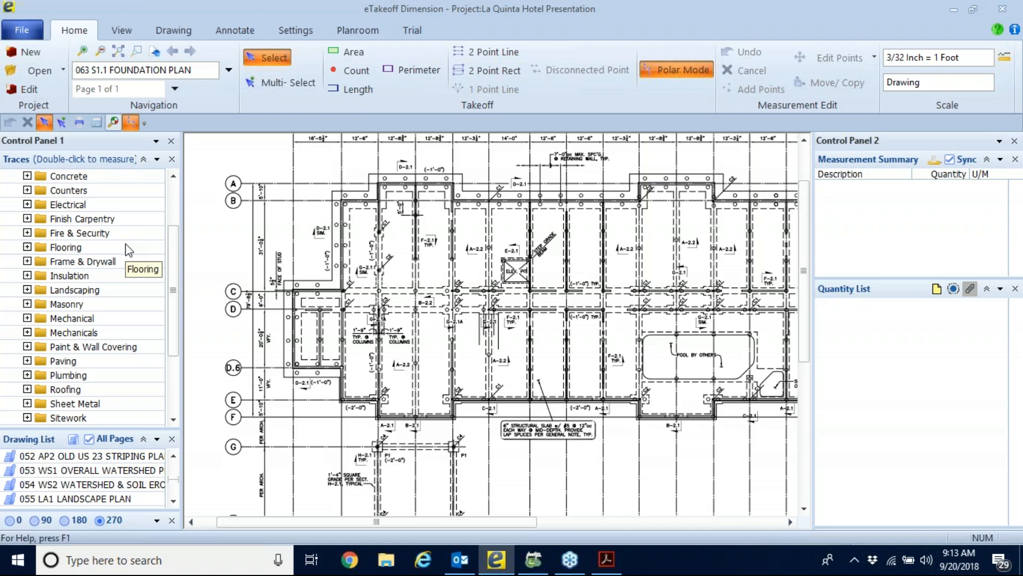
double_click(94, 262)
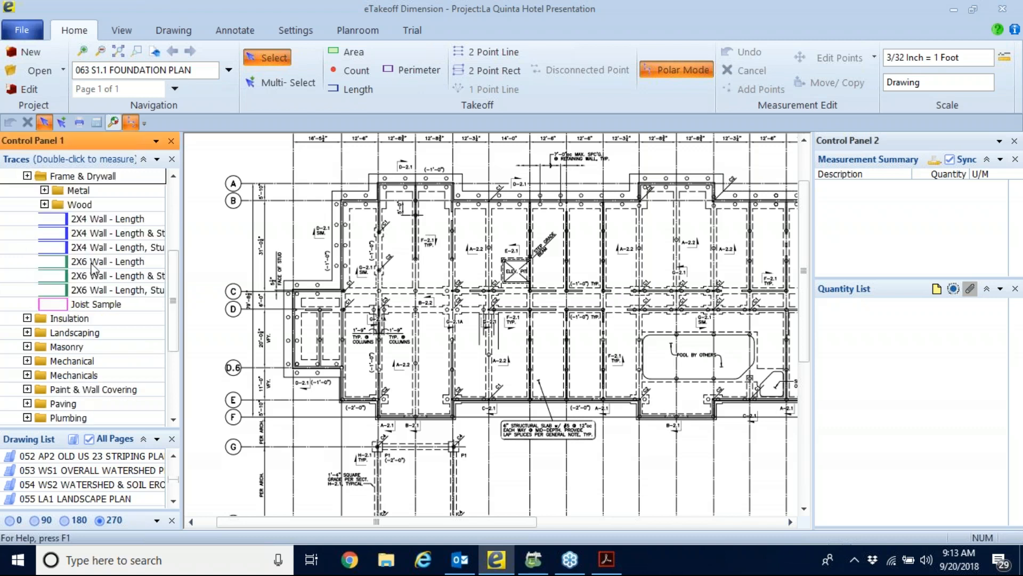
left_click(44, 191)
left_click_drag(181, 237, 231, 238)
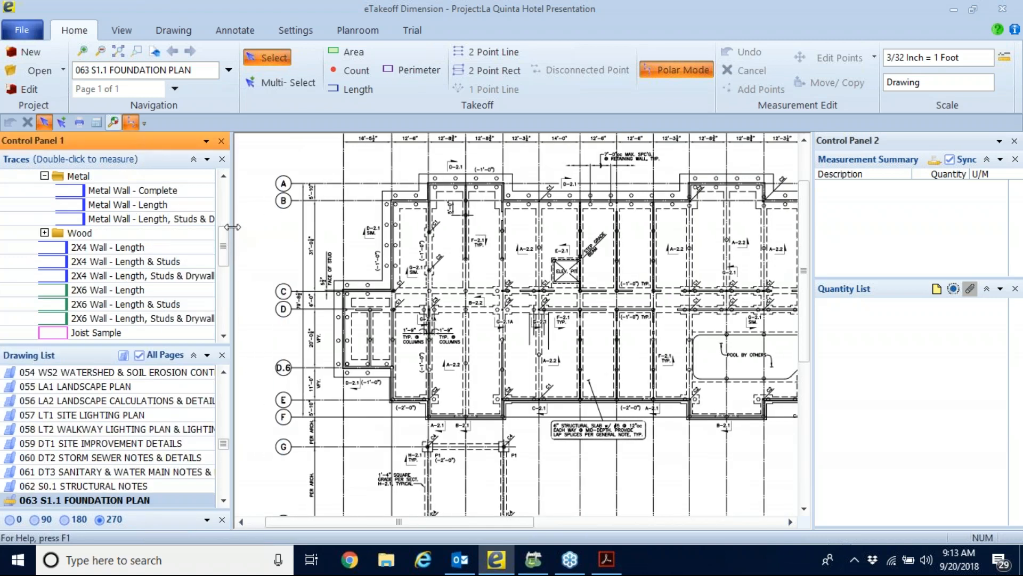
Measure three disconnected wall runs from grid line B to line E with the Metal Wall - Length trace, and discard the measurement.
left_click(138, 206)
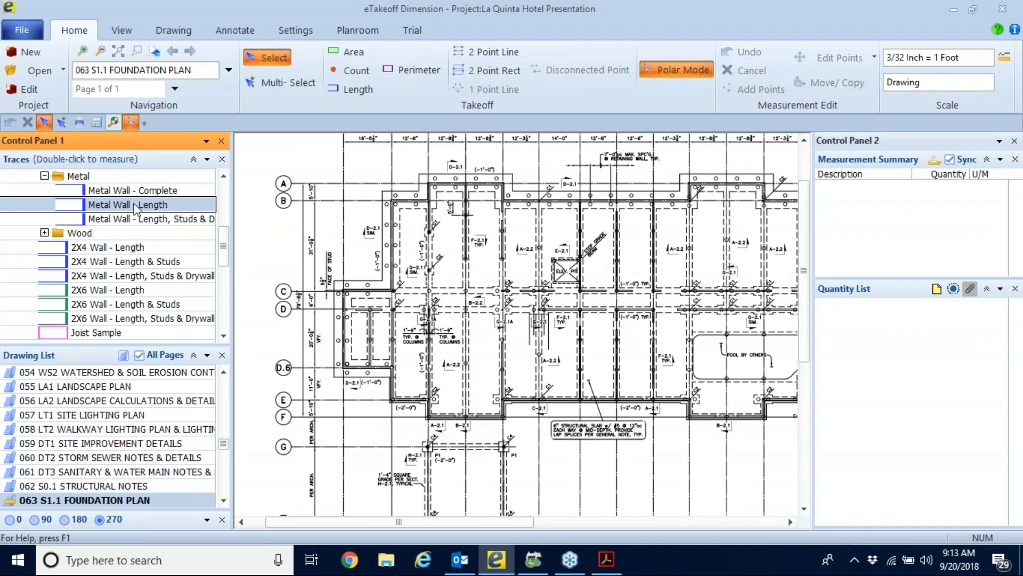
double_click(154, 208)
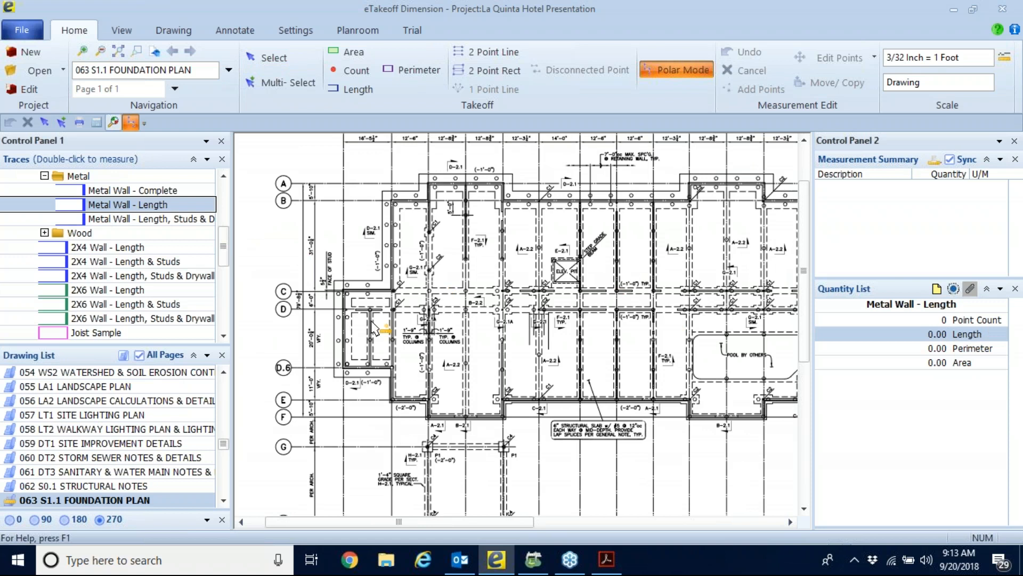
left_click(431, 205)
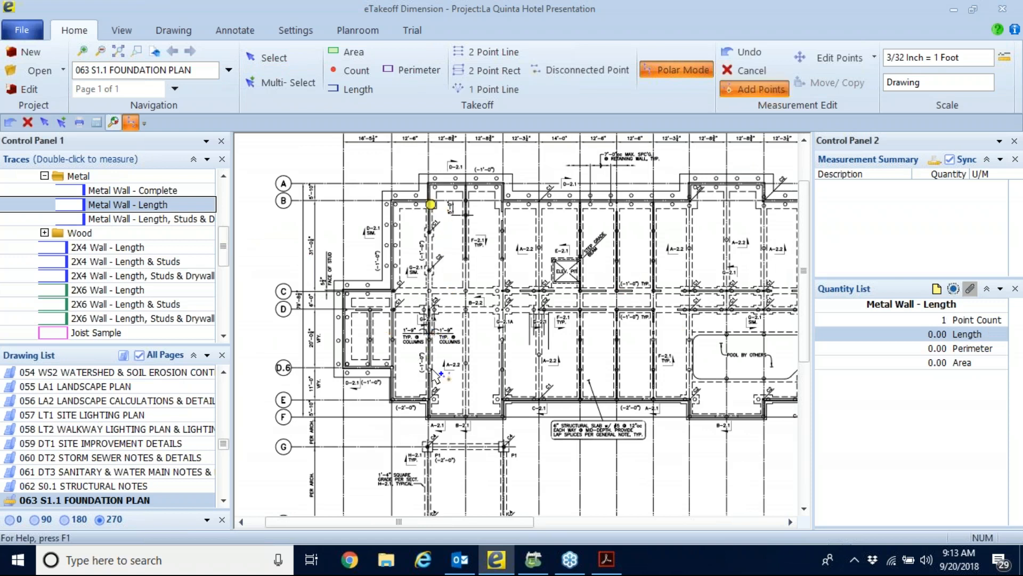
left_click(432, 398)
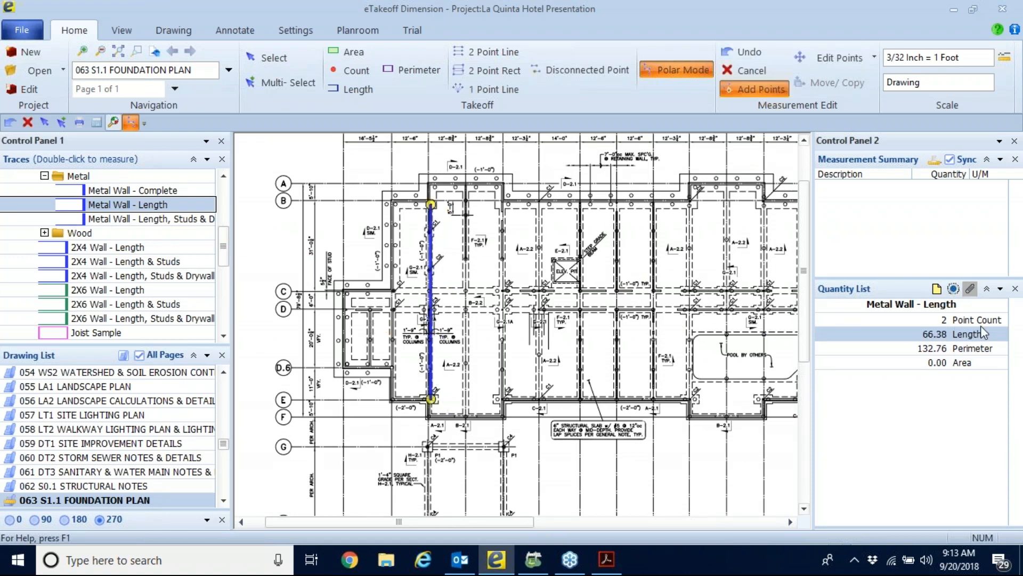
key("d")
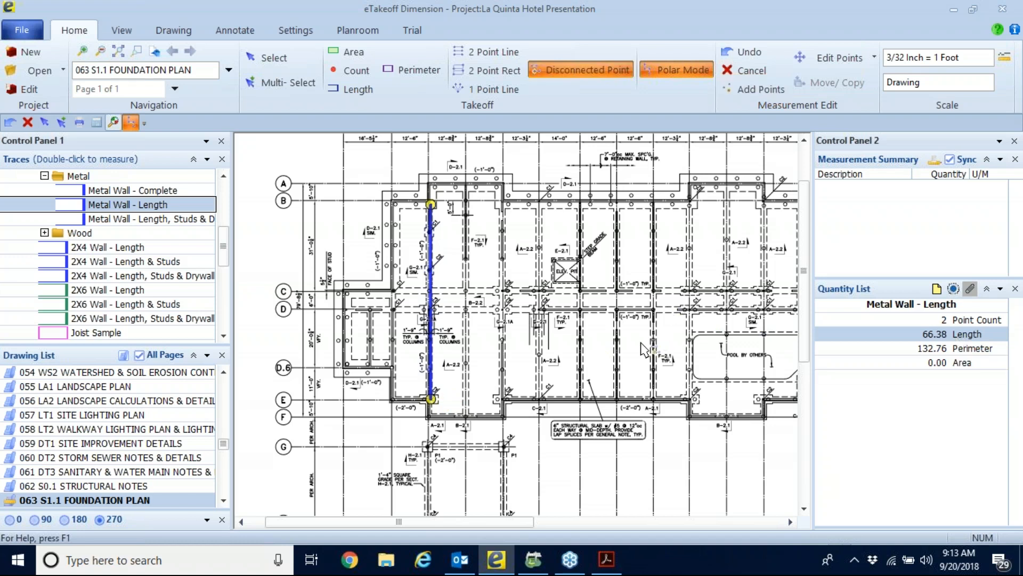
left_click(502, 203)
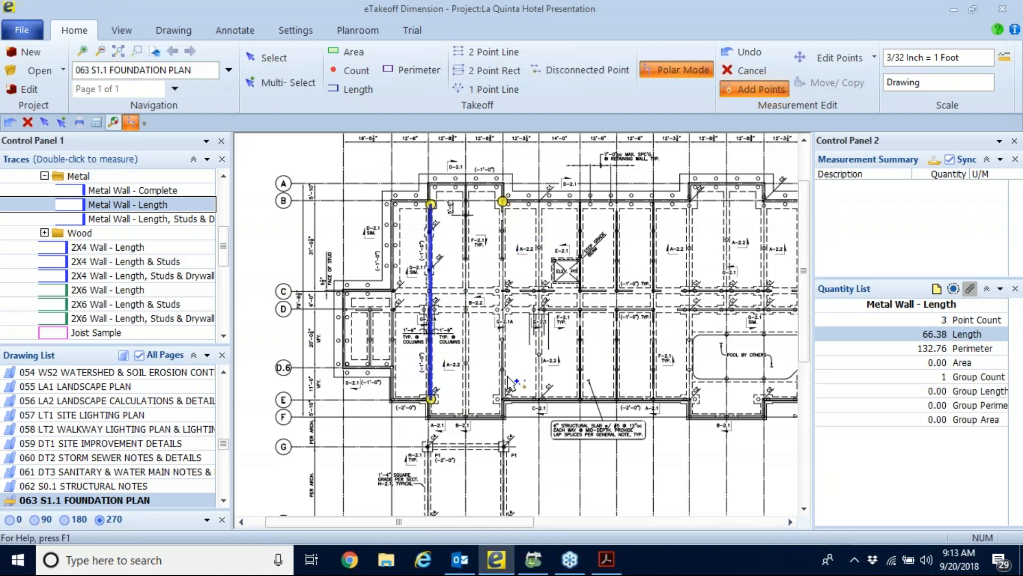
left_click(503, 397)
key("d")
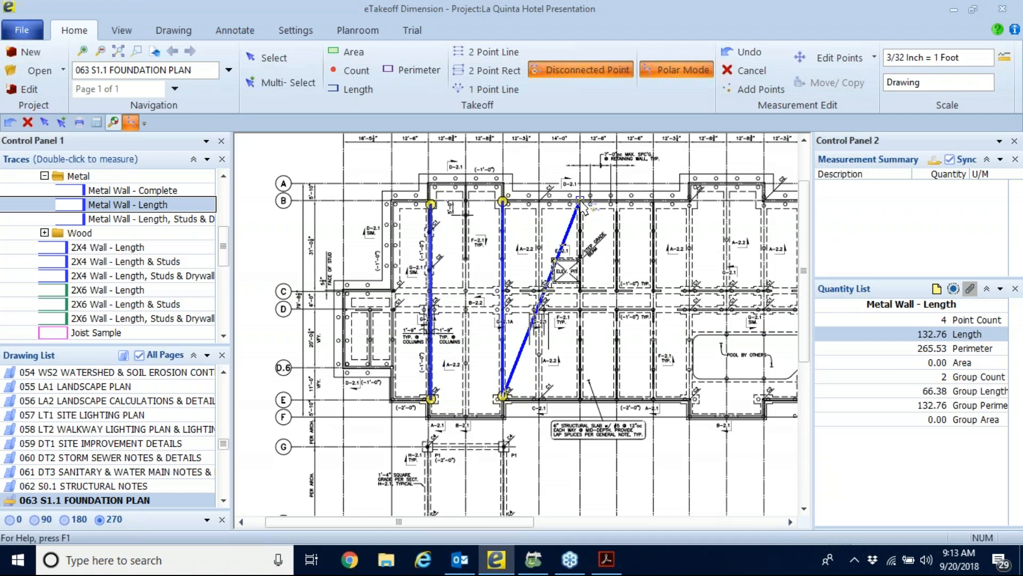
left_click(580, 201)
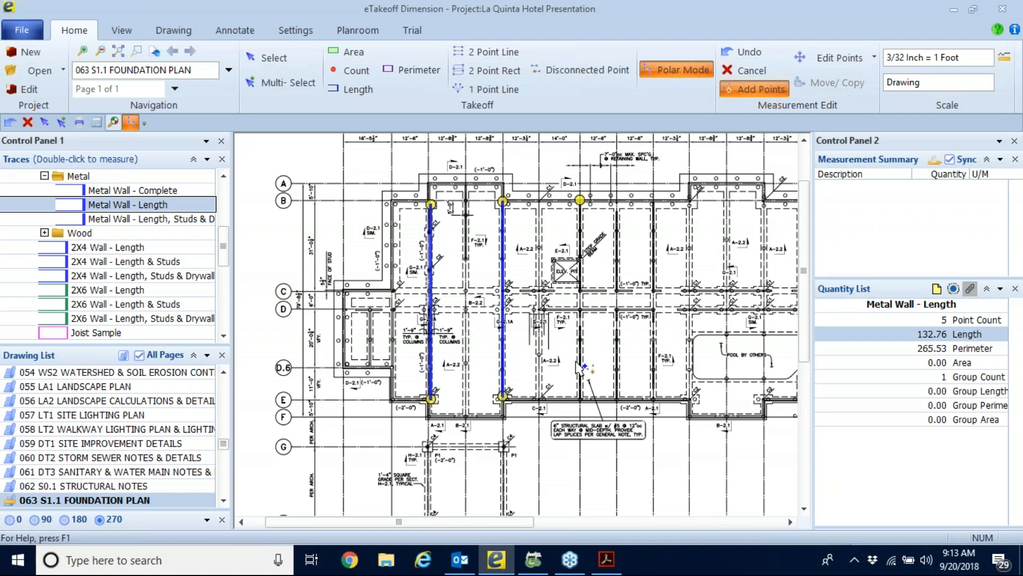
left_click(580, 393)
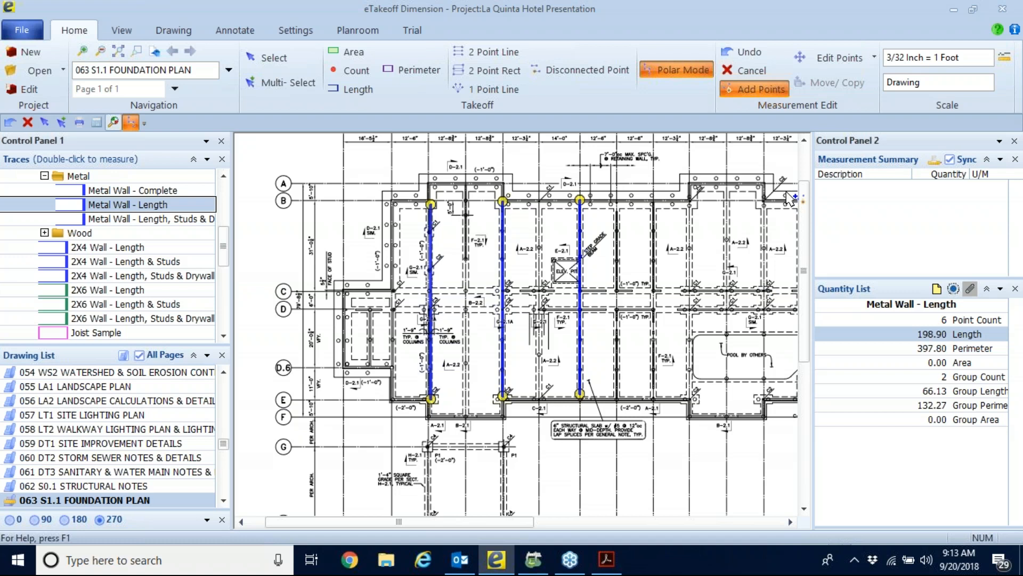
key("Escape")
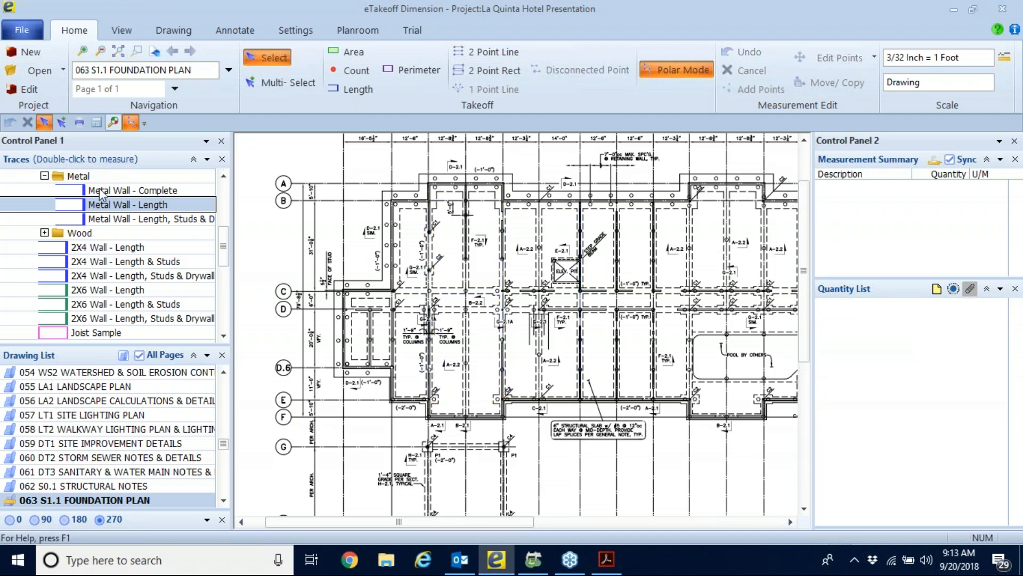
Select the Metal Wall - Complete trace and look through the drawing list for the floor plans.
left_click(101, 190)
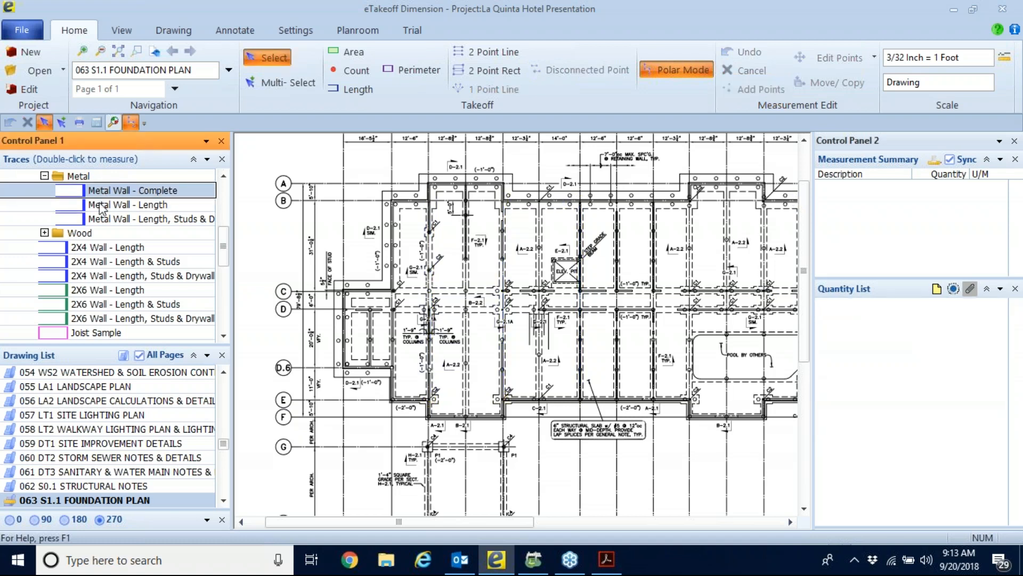
left_click(224, 176)
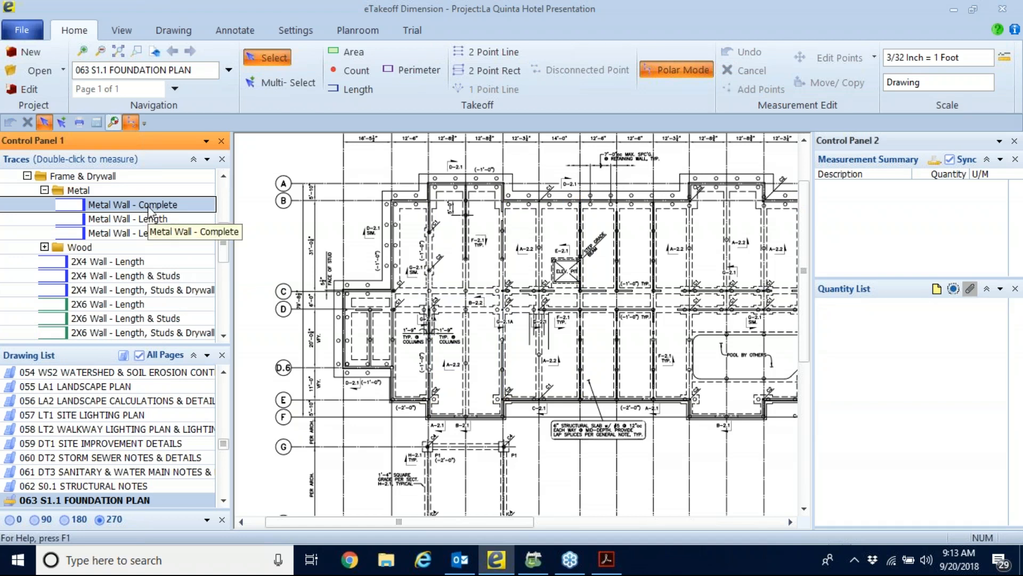
scroll(128, 433, "up", 6)
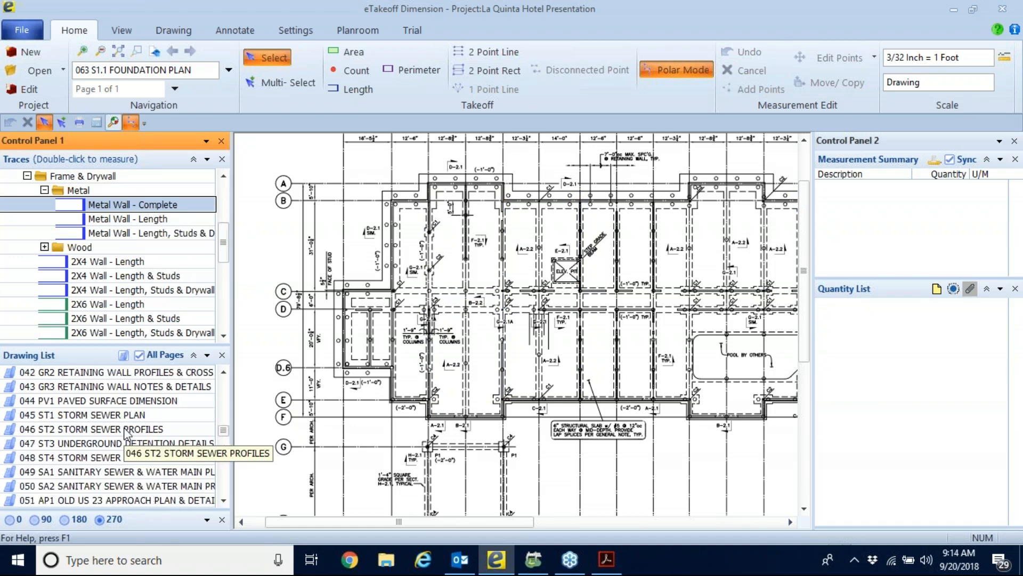
scroll(128, 433, "up", 12)
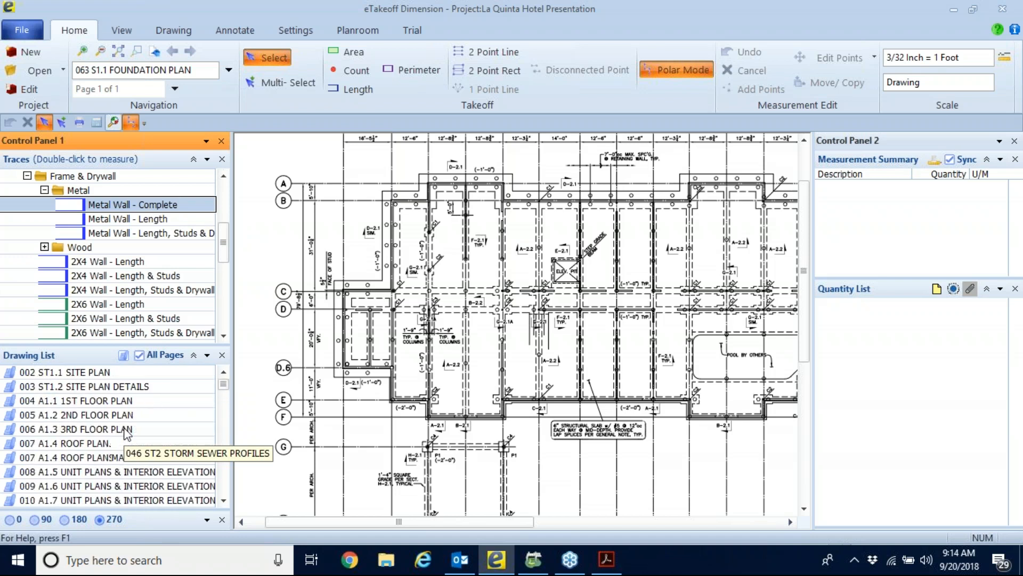
scroll(128, 433, "down", 4)
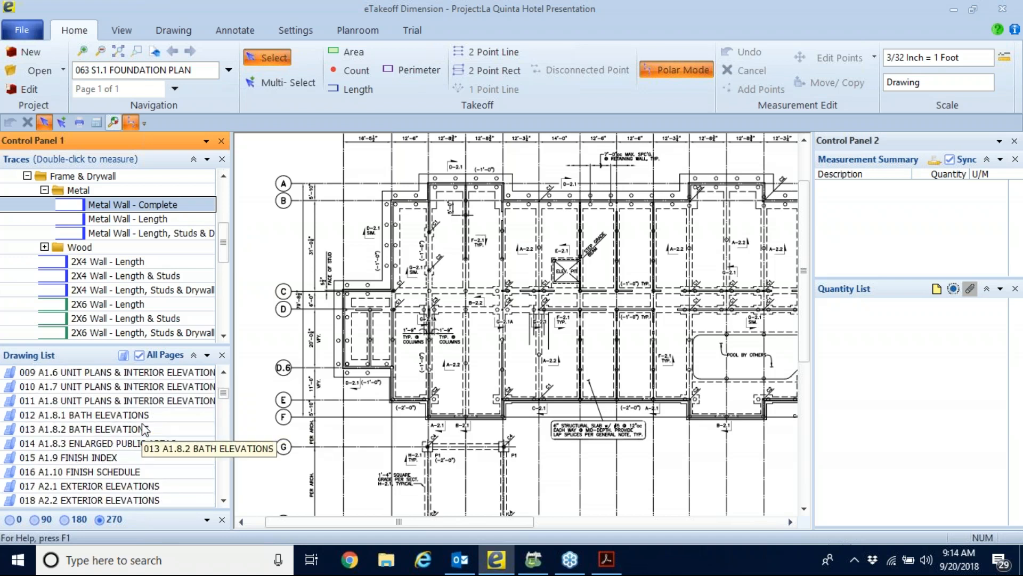
scroll(149, 424, "down", 5)
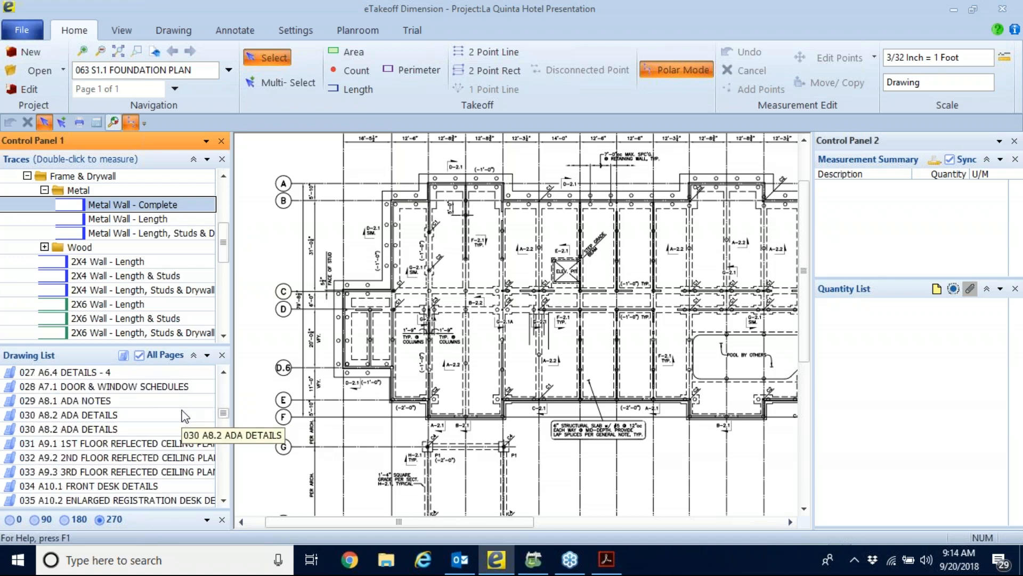
scroll(184, 402, "down", 2)
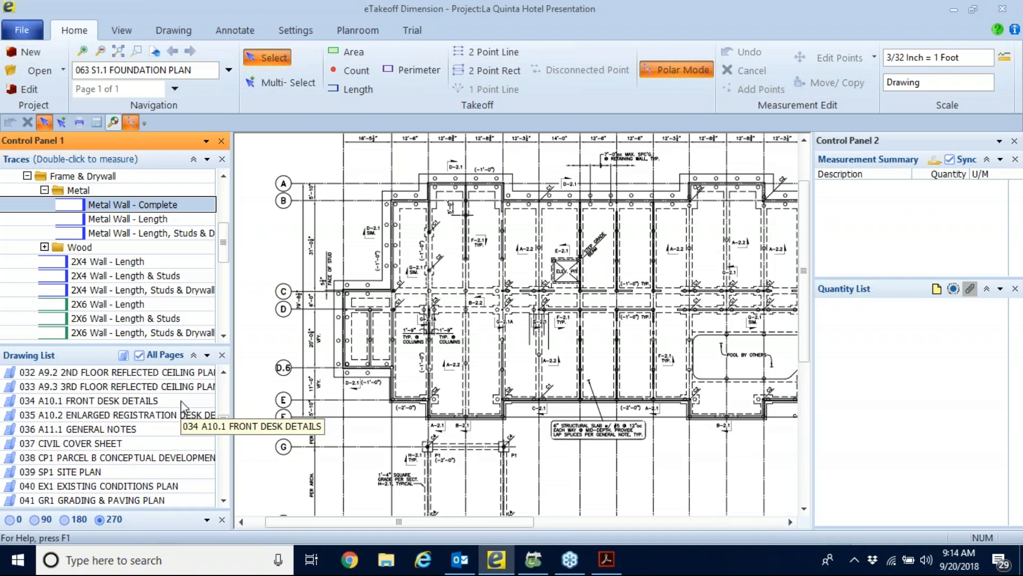
scroll(118, 415, "down", 7)
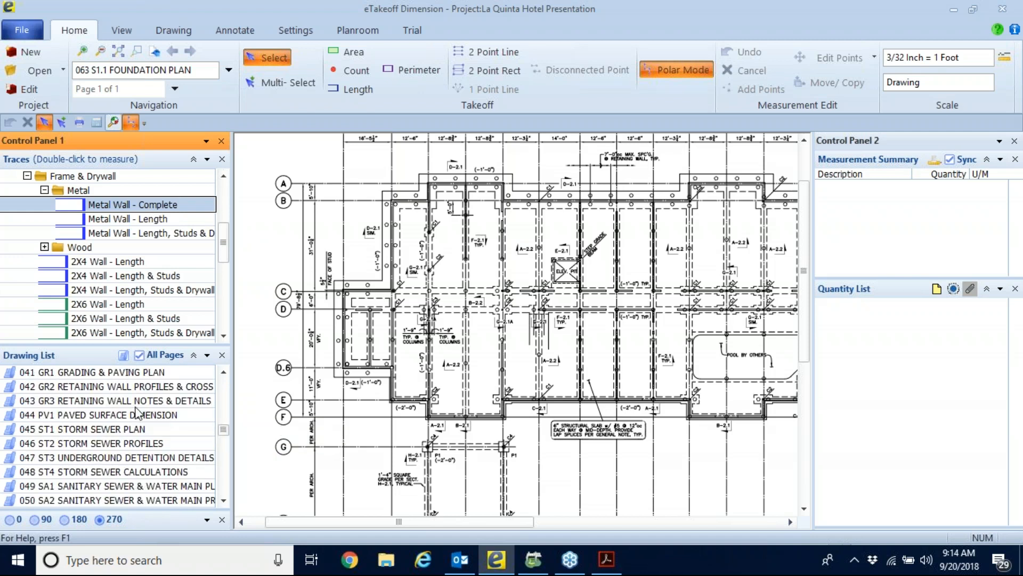
scroll(133, 426, "down", 4)
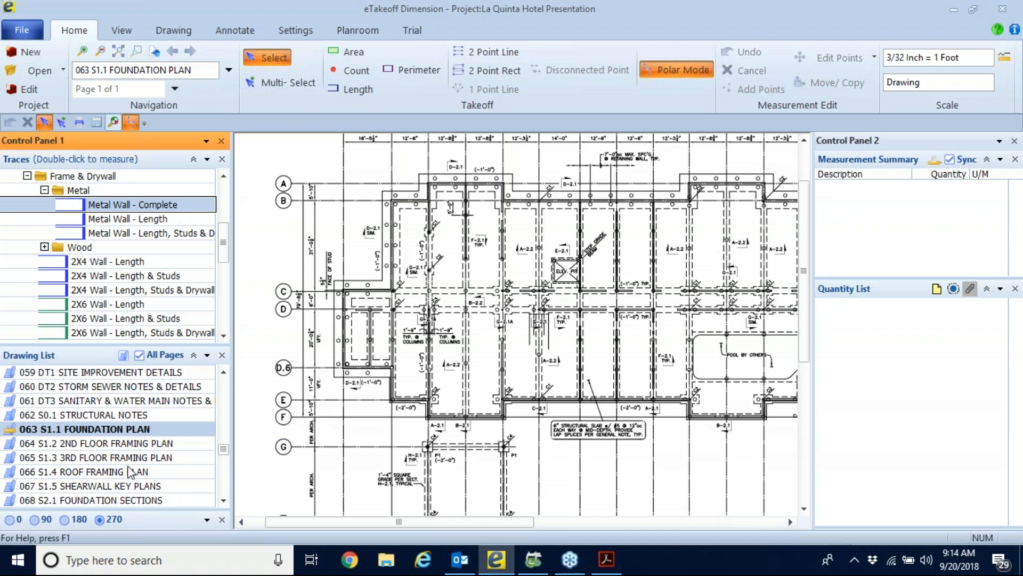
scroll(130, 472, "up", 20)
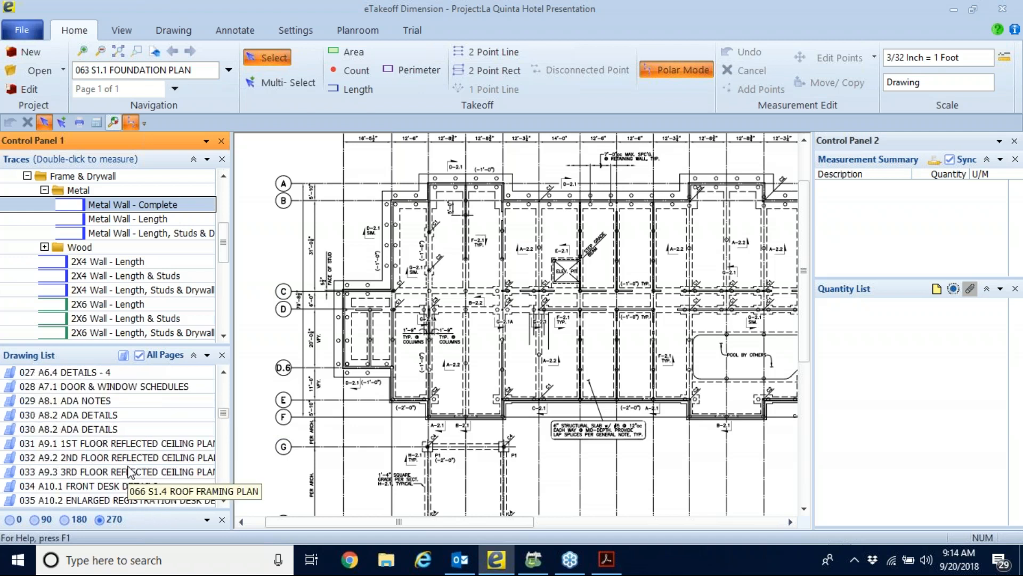
scroll(189, 418, "down", 1)
scroll(190, 405, "up", 1)
Open drawing 004 A1.1 1ST FLOOR PLAN, and switch to 005 A1.2 2ND FLOOR PLAN at guest rooms 201 to 211.
double_click(74, 415)
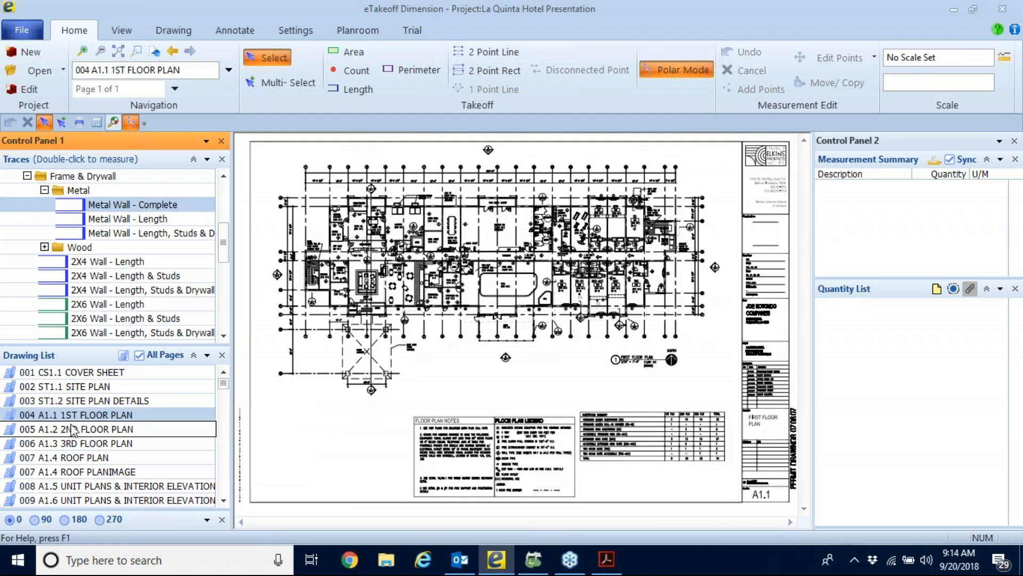
double_click(74, 429)
scroll(395, 227, "up", 4)
middle_click_drag(392, 220, 505, 358)
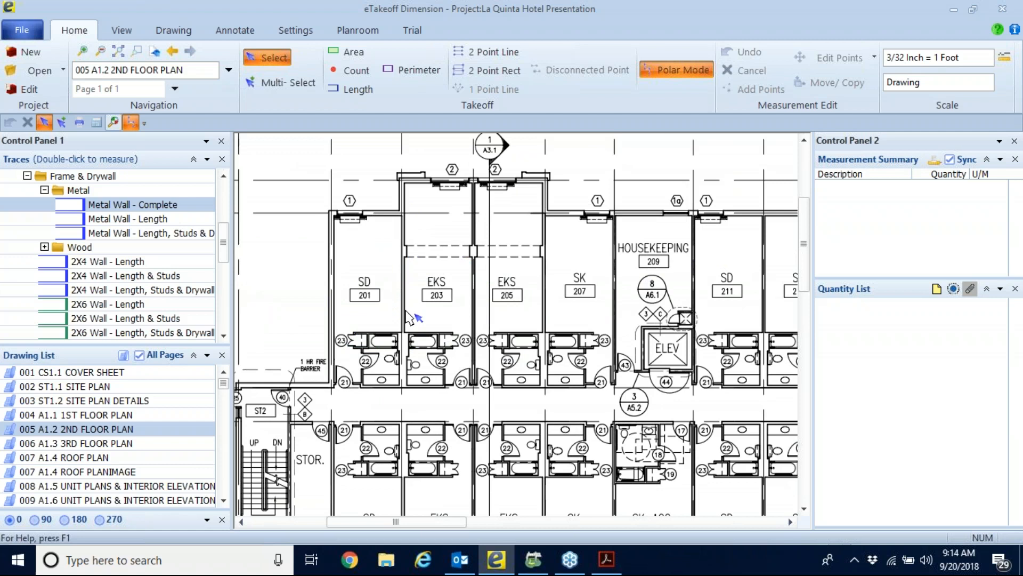
mouse_move(378, 299)
middle_mouse_down()
mouse_move(355, 200)
mouse_move(344, 207)
mouse_move(351, 235)
middle_mouse_up()
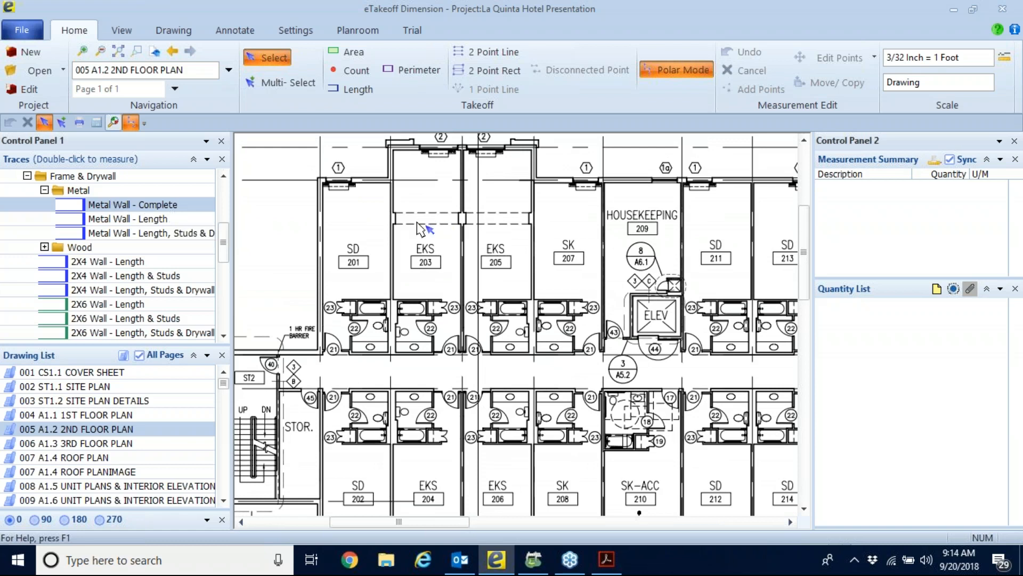
Enlarge the Quantity List and measure the full wall between rooms 203 and 205 with the Metal Wall - Complete trace.
double_click(94, 205)
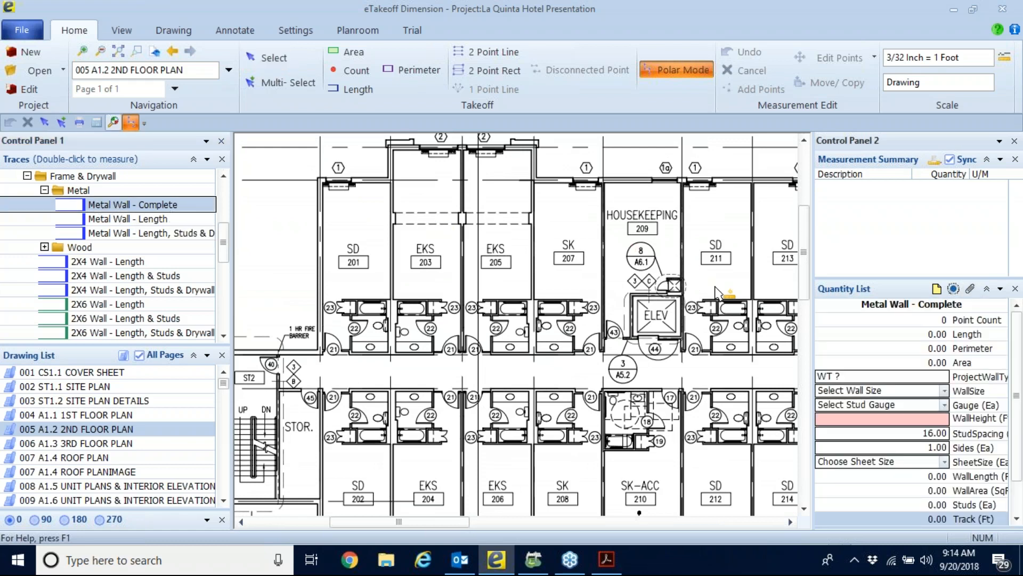
left_click_drag(859, 281, 859, 236)
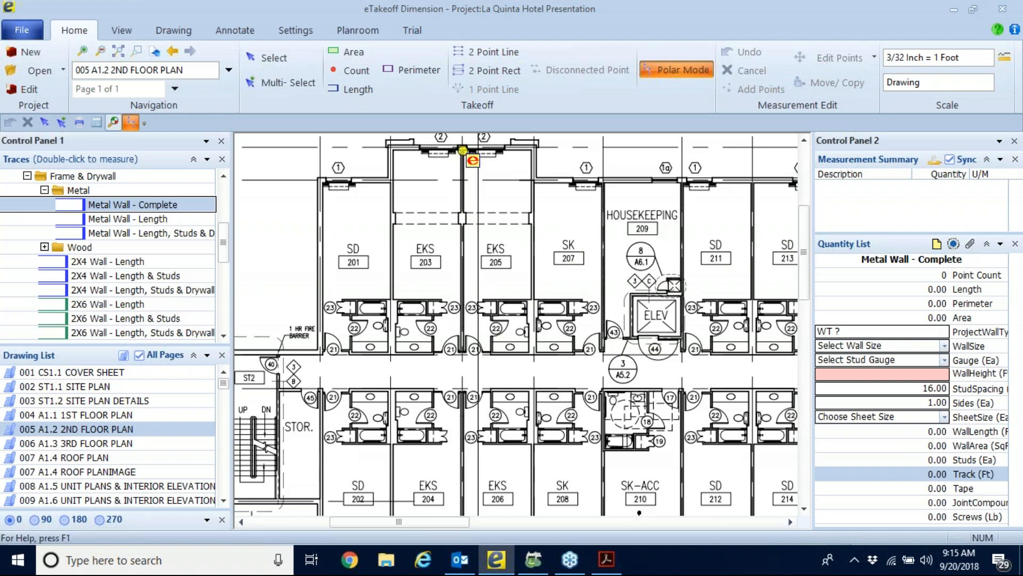
left_click(462, 150)
left_click(463, 350)
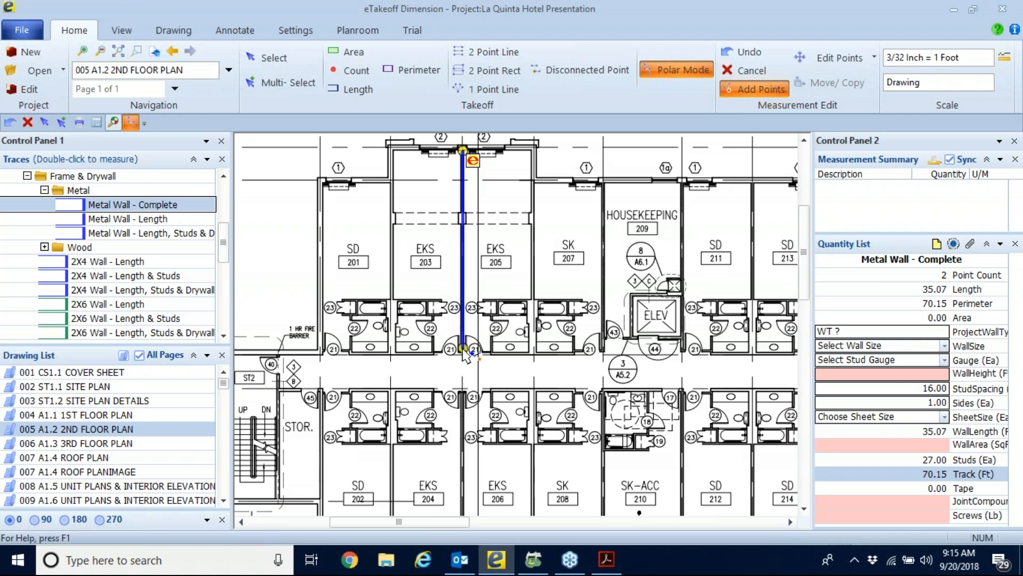
Add the wall between room 207 and housekeeping room 209 to the same measurement as a disconnected segment.
key("d")
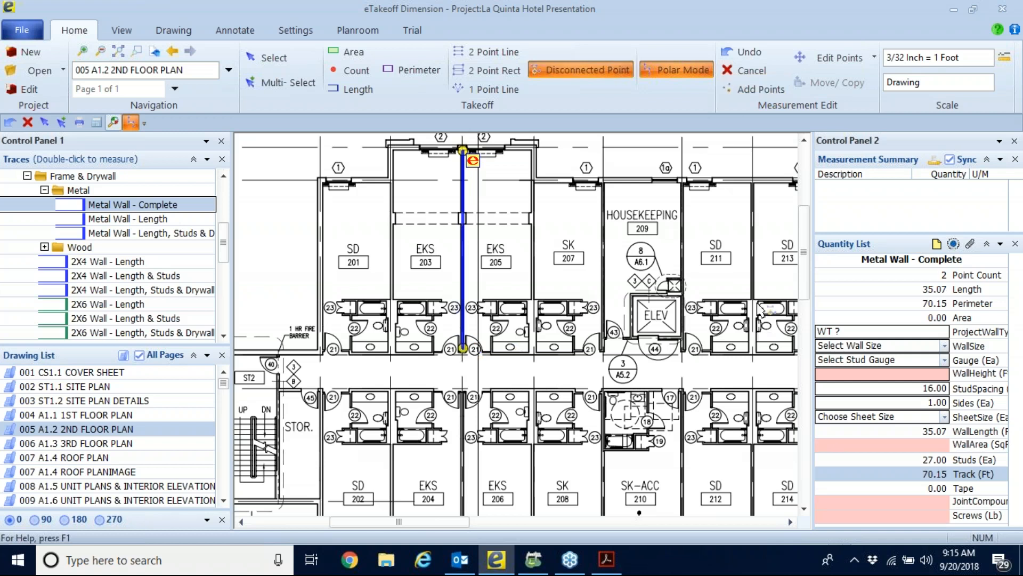
left_click(604, 182)
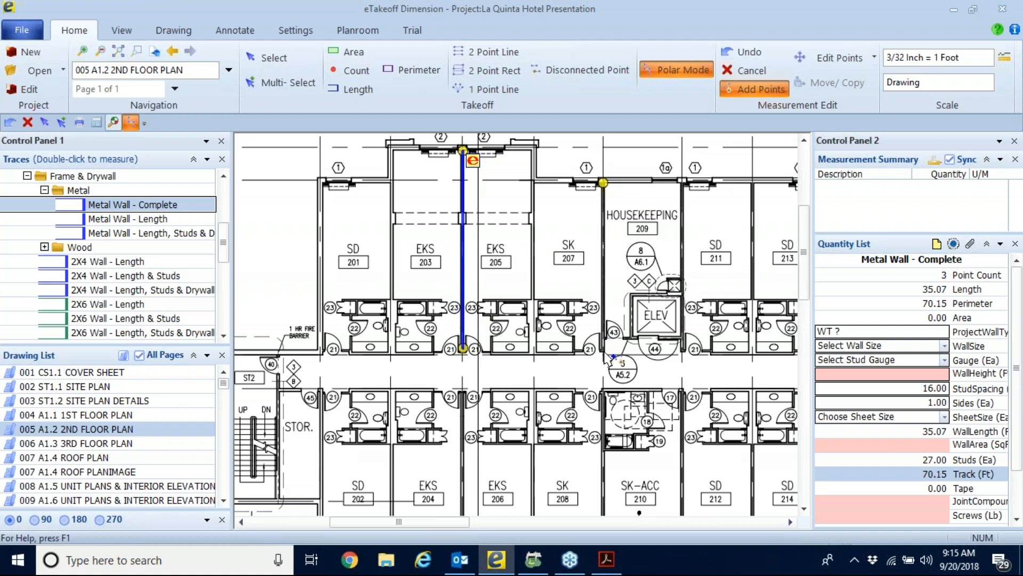
left_click(603, 351)
key("d")
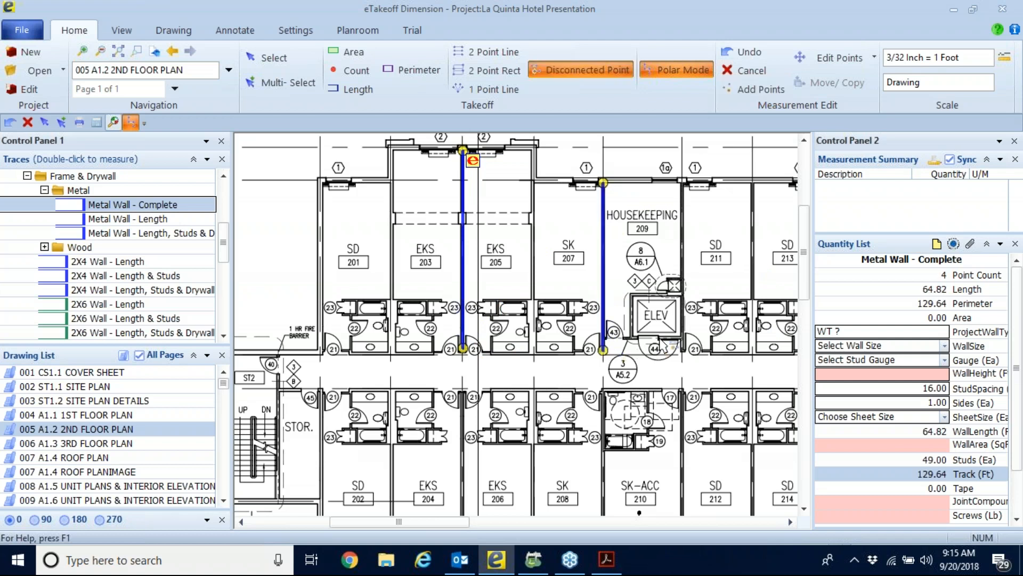
Add the wall between housekeeping room 209 and room 211 as another disconnected segment, and widen Control Panel 2.
left_click(683, 182)
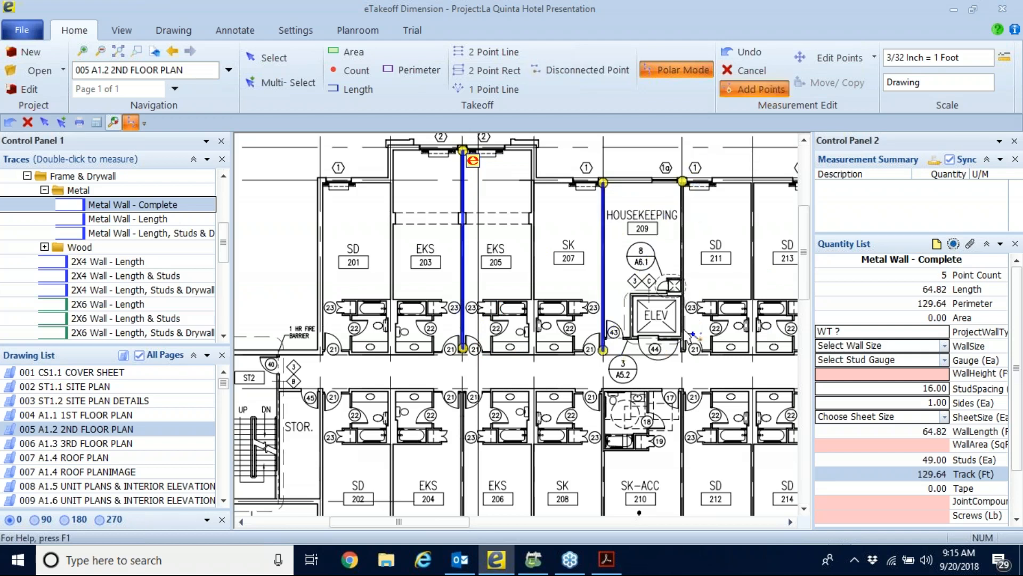
left_click(682, 350)
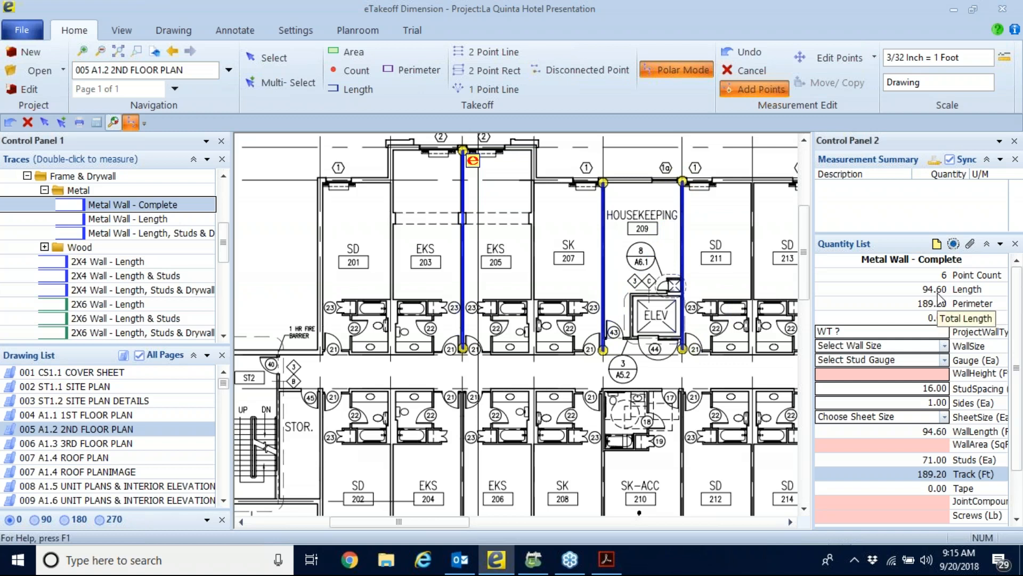
left_click_drag(813, 214, 782, 214)
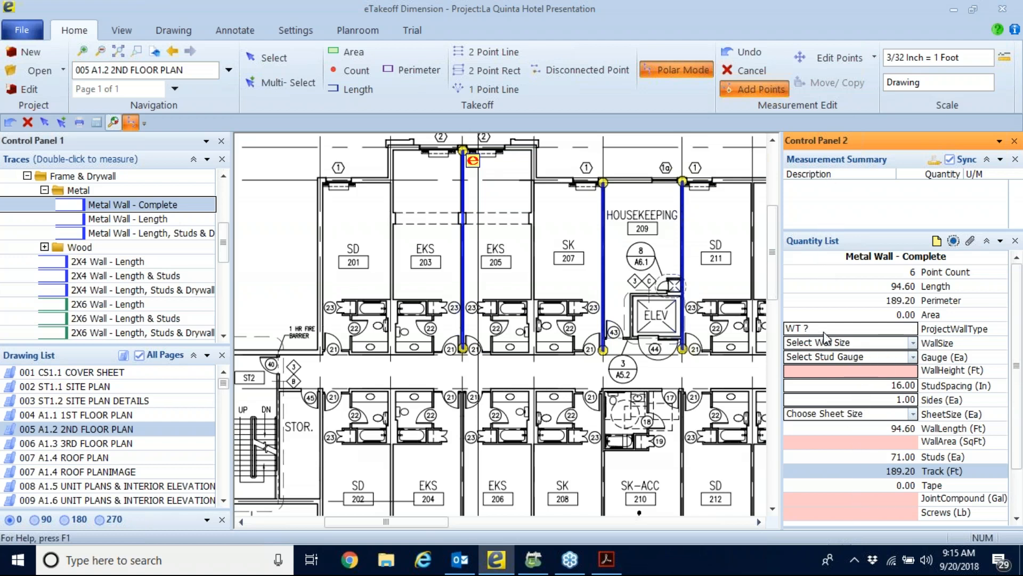
Set the wall's ProjectWallType to WT 1, finish the measurement, and choose wall size 3 5/8" with 25ga studs.
key("BackSpace")
key("BackSpace")
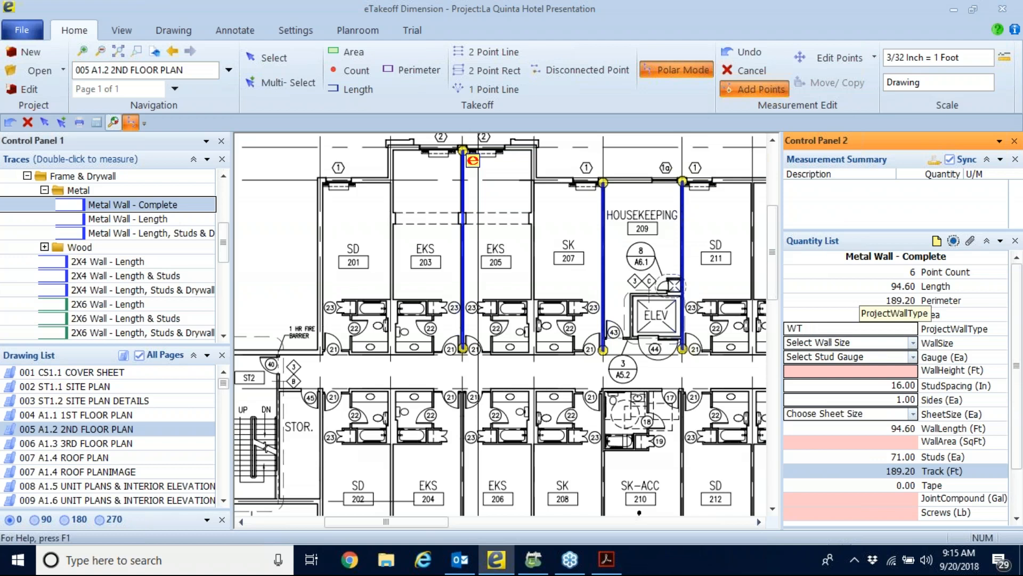
type("1")
right_click(630, 502)
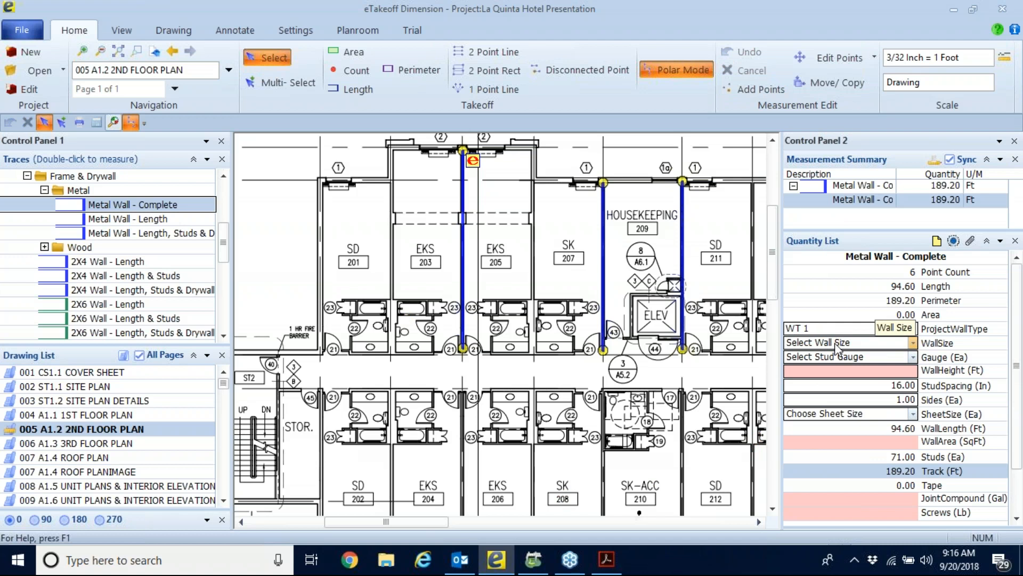
left_click(913, 343)
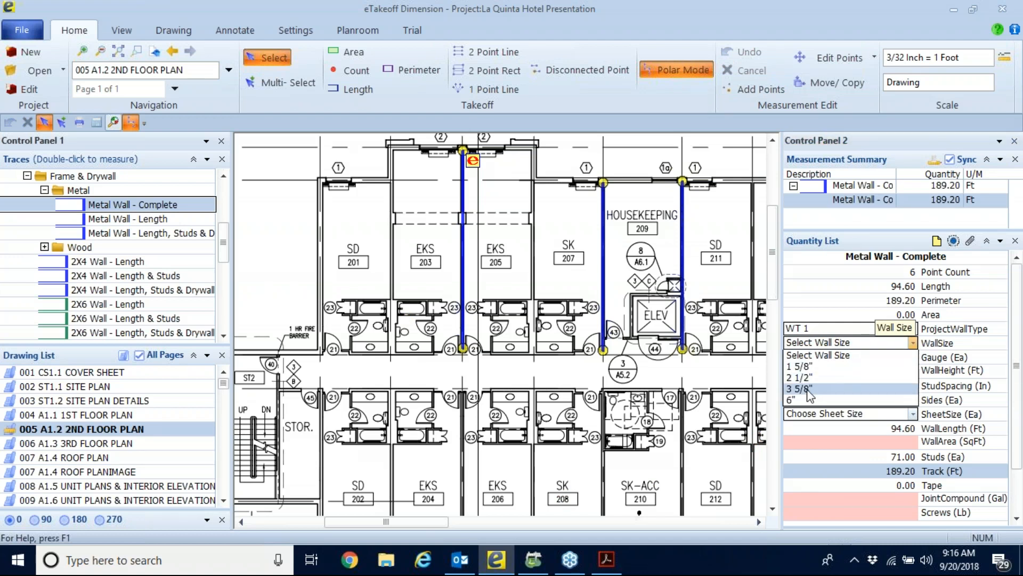
left_click(810, 389)
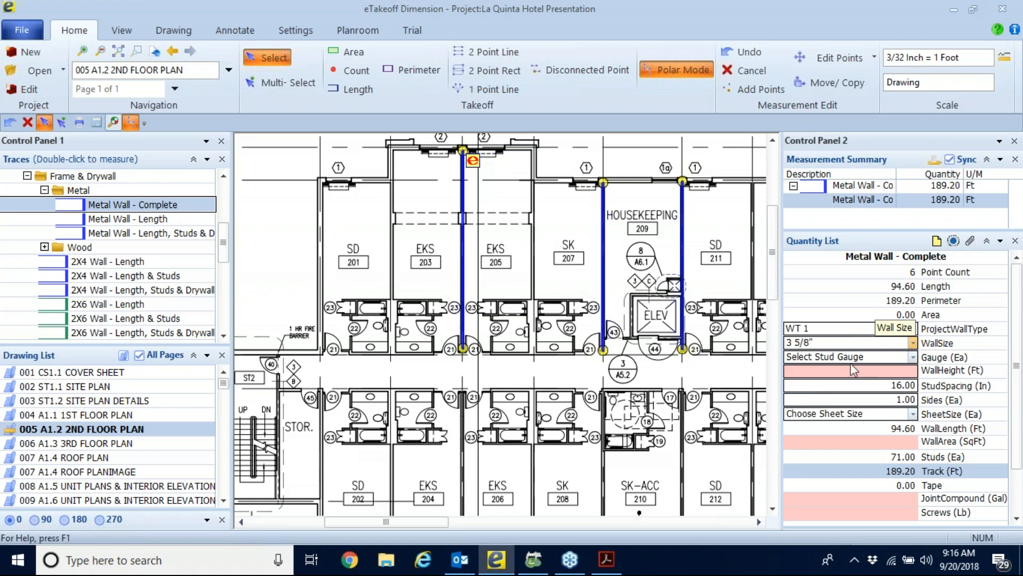
left_click(914, 356)
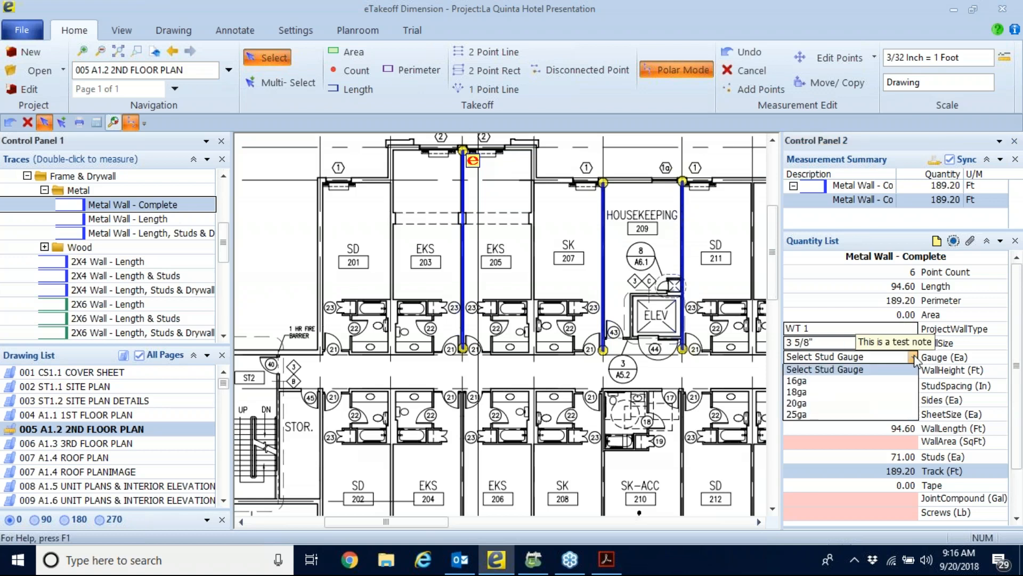
left_click(811, 421)
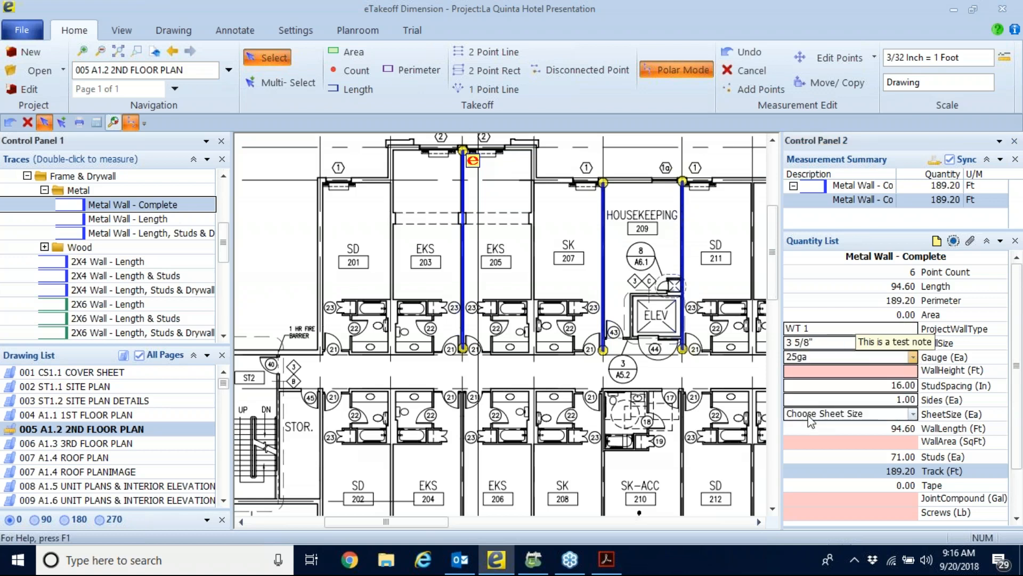
Set the wall's height to 10 ft and its sides to 2, and choose the 4 X 10 sheet size.
left_click(909, 376)
type("10")
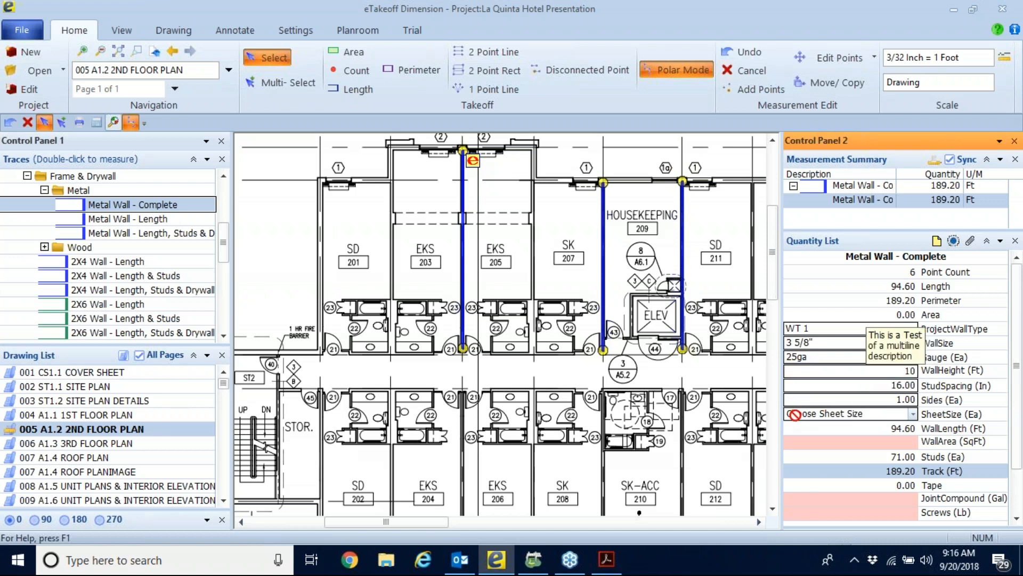
left_click(914, 386)
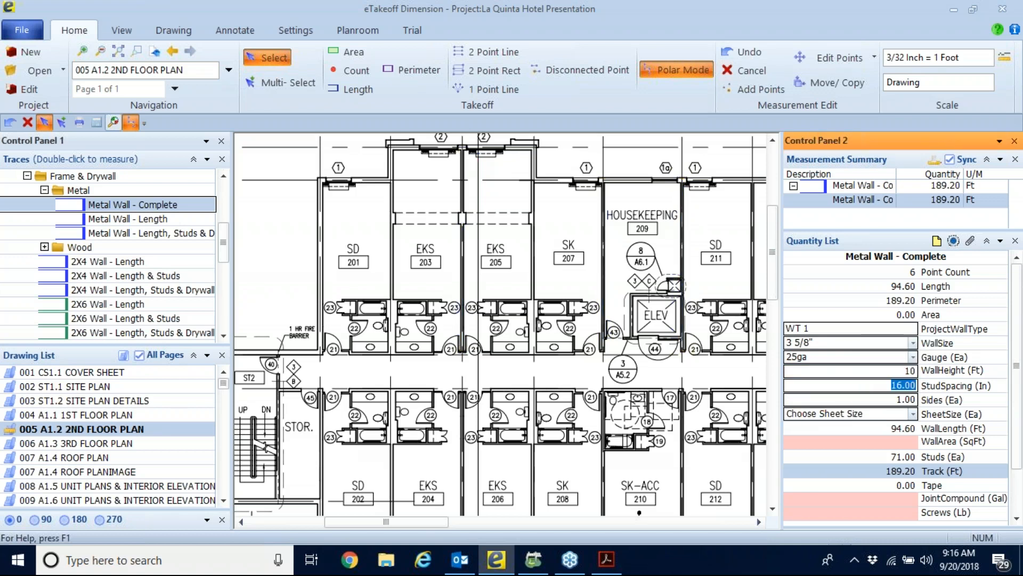
left_click(912, 399)
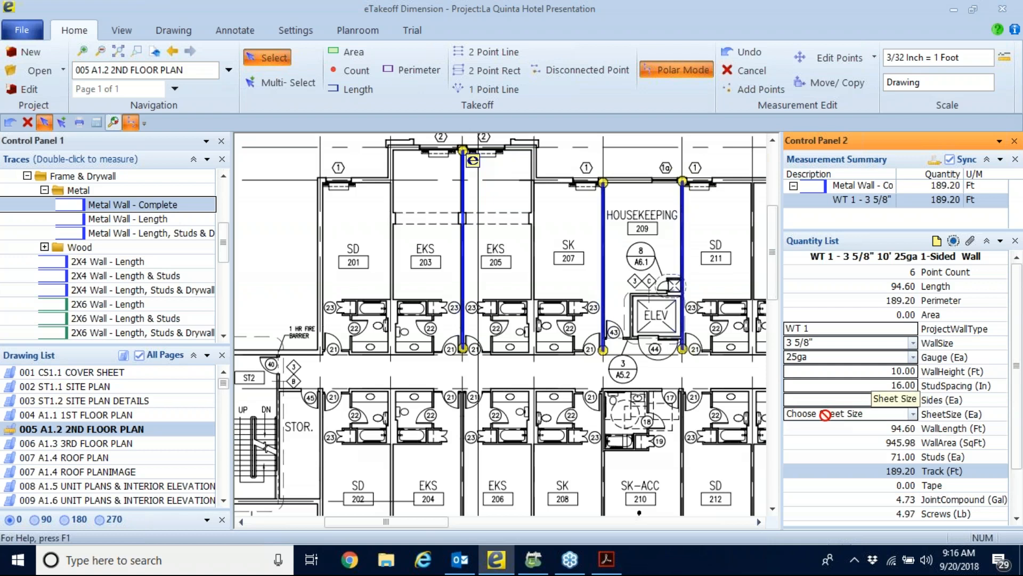
left_click(826, 414)
left_click(913, 415)
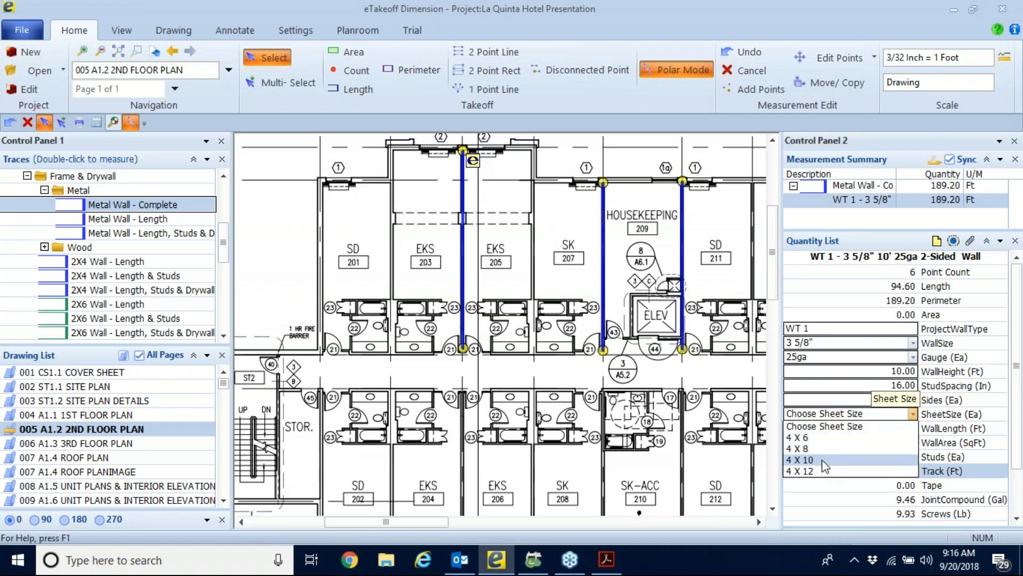
left_click(822, 460)
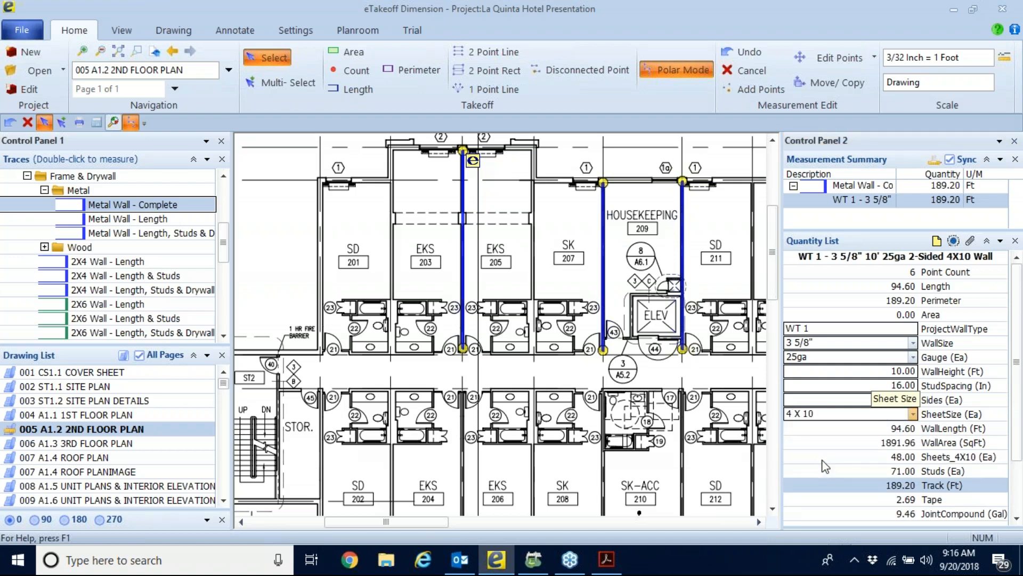
Review the wall's calculated area, sheets, studs, track, tape, joint compound and screws in the Quantity List.
scroll(858, 426, "down", 1)
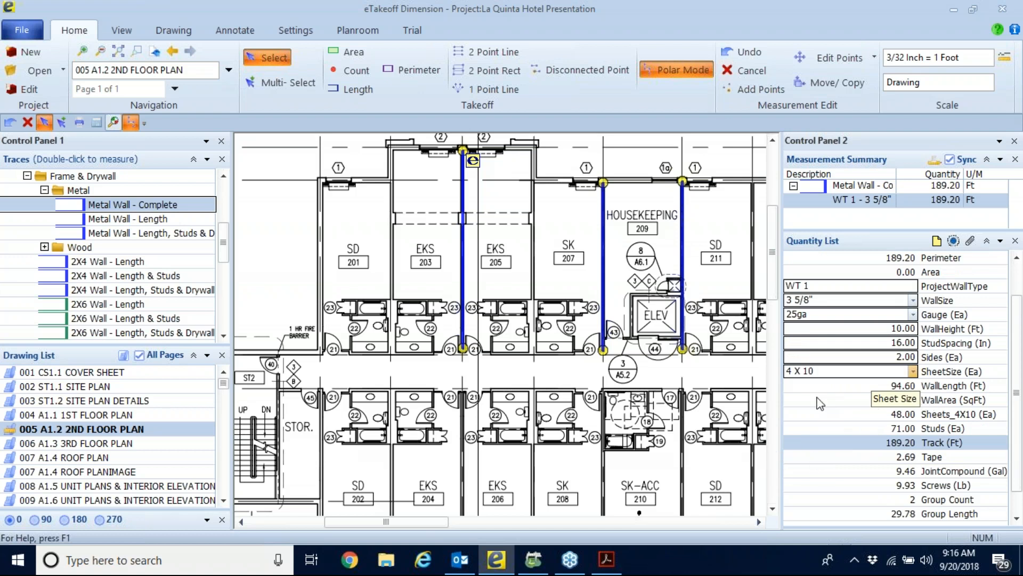
left_click(854, 373)
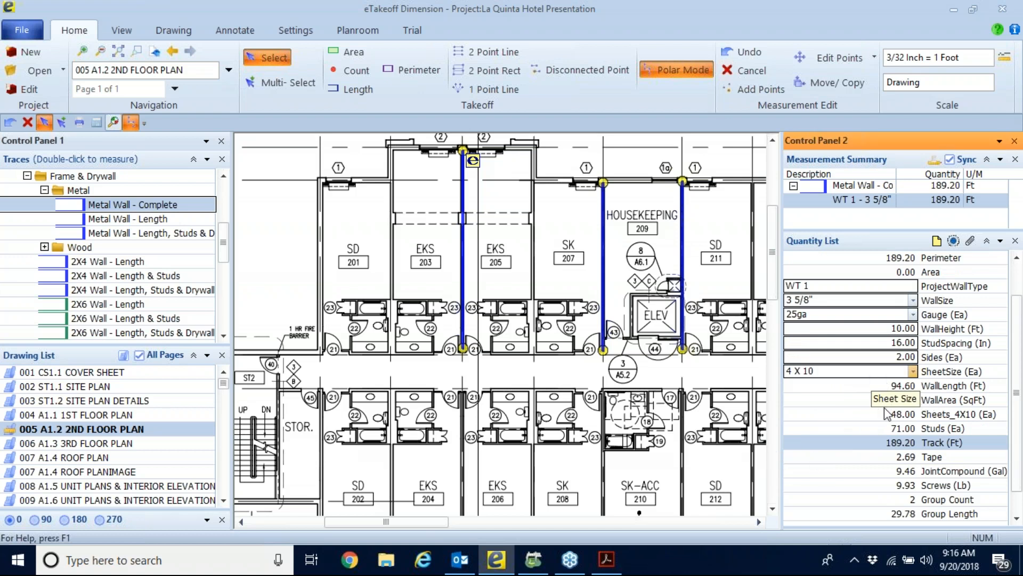
scroll(853, 422, "down", 1)
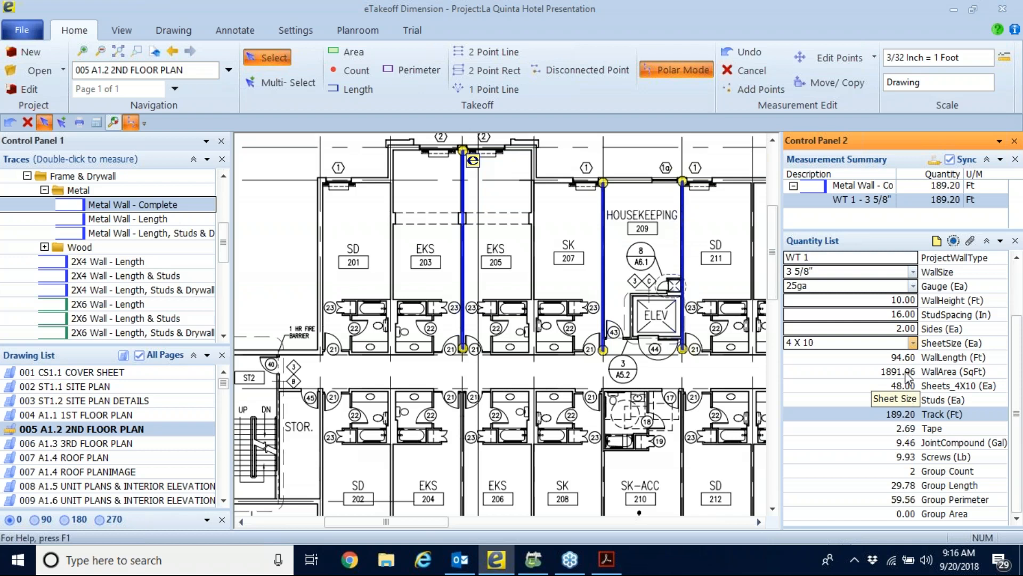
left_click(870, 327)
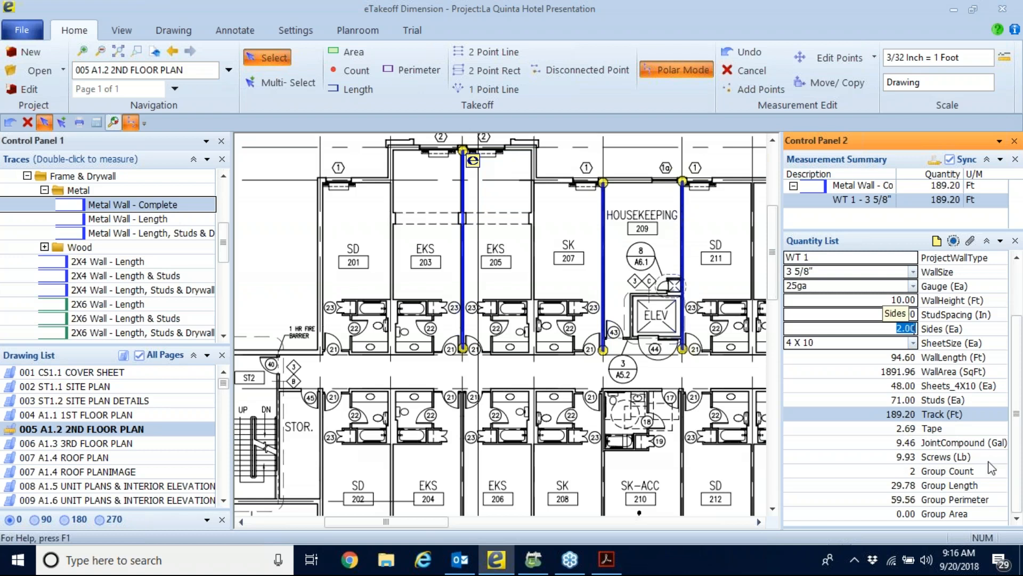
scroll(852, 362, "up", 2)
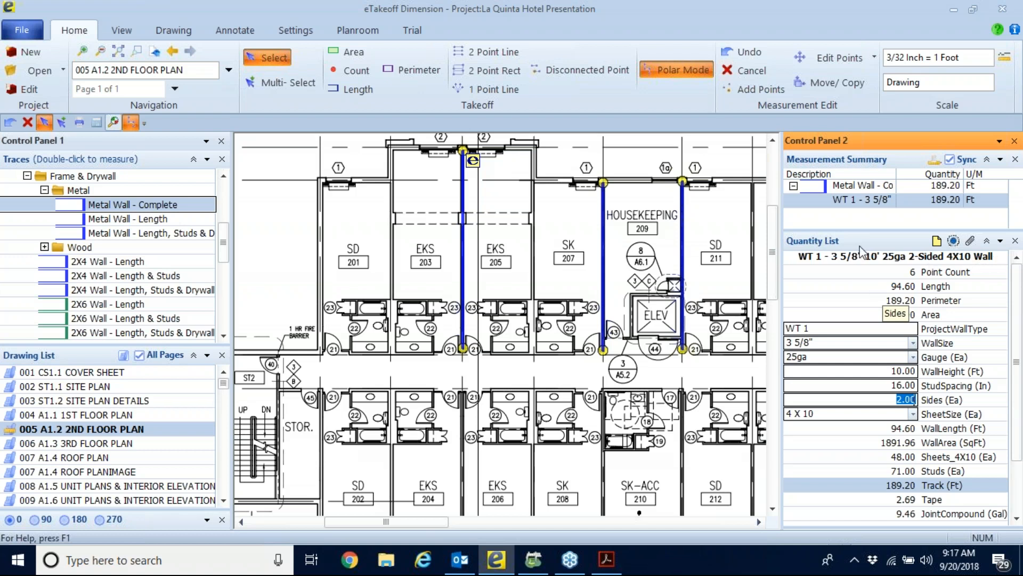
left_click_drag(856, 235, 857, 231)
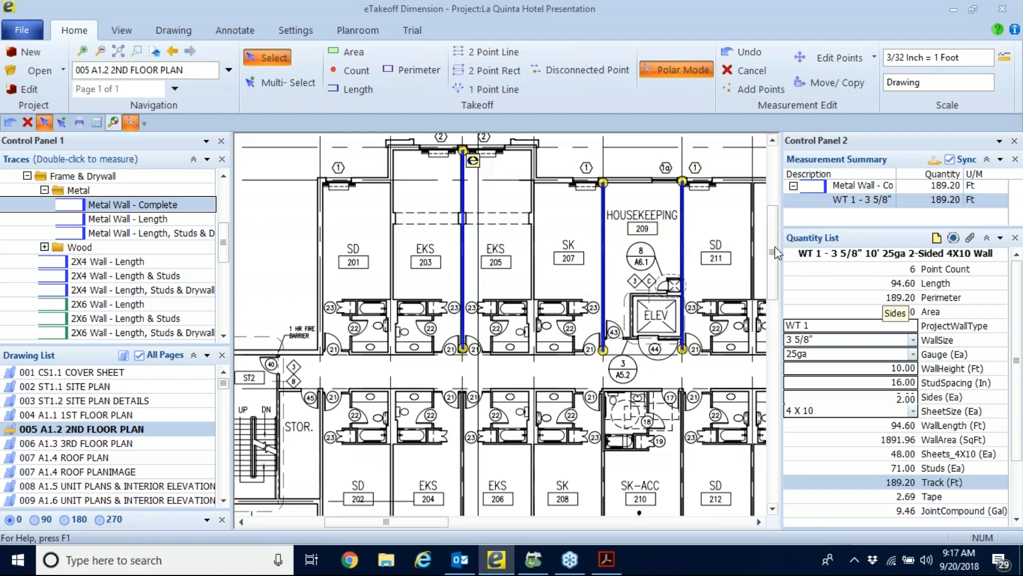
Delete the three-segment metal wall measurement from the 2nd floor plan.
scroll(389, 229, "down", 3)
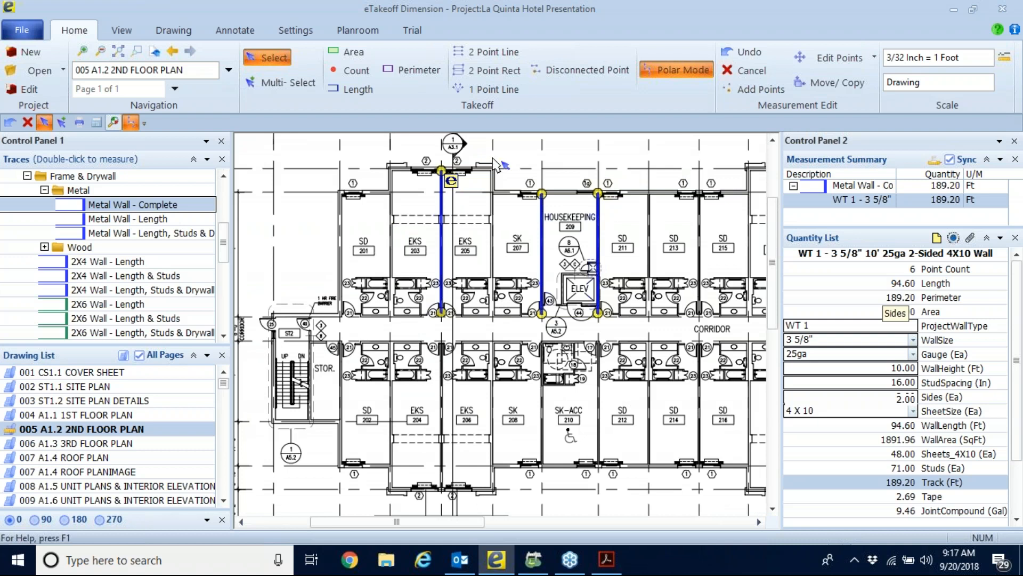
left_click(283, 82)
left_click_drag(410, 151, 598, 323)
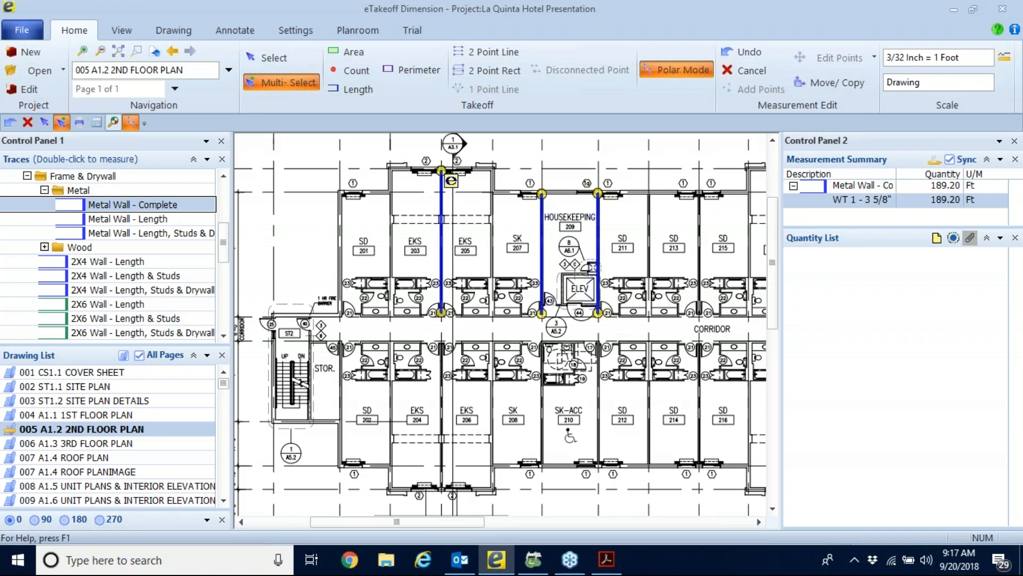
key("Delete")
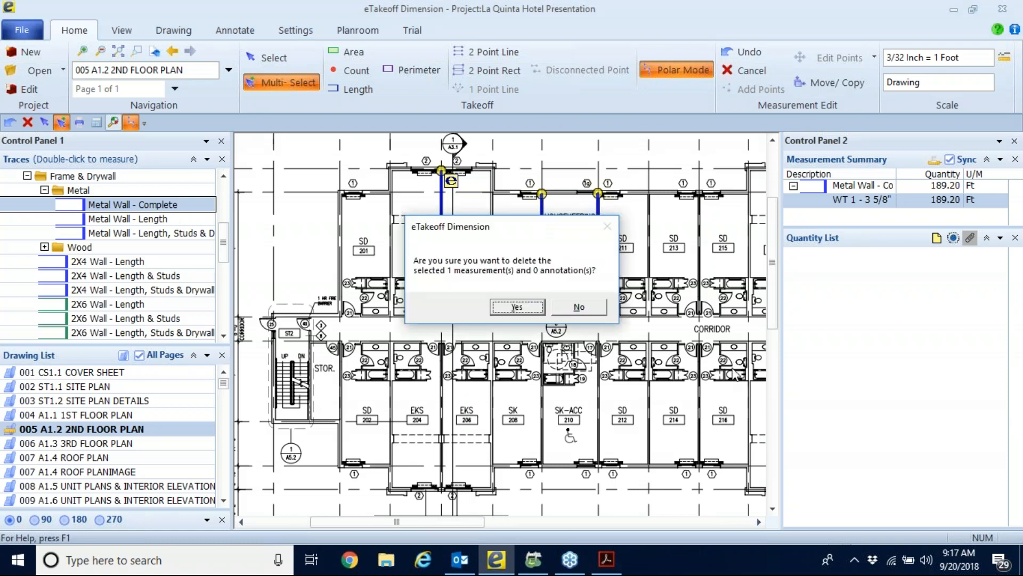
left_click(518, 307)
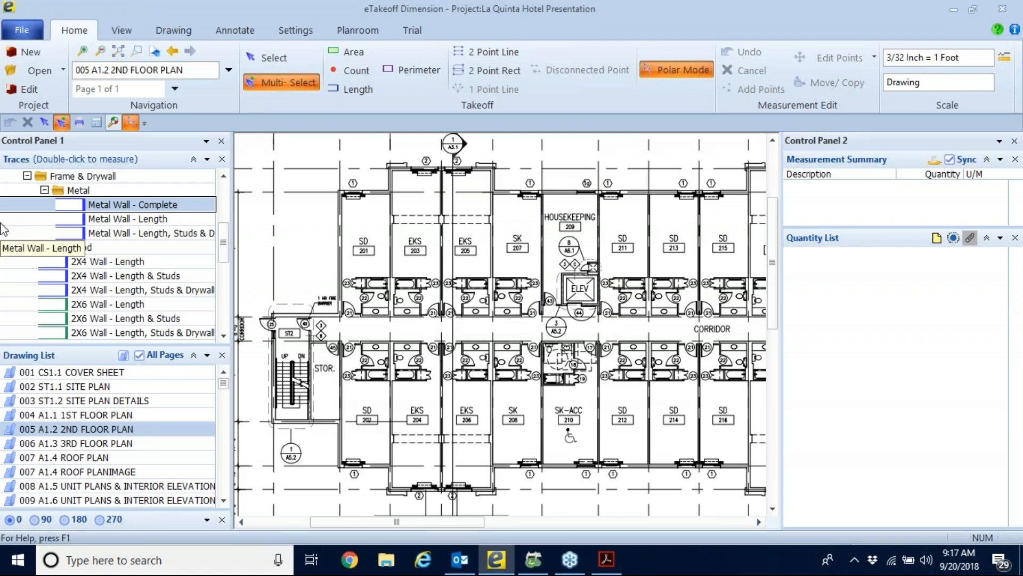
Collapse the Frame & Drywall and Templates trace folders, and expand the BNi folder.
left_click(27, 175)
scroll(164, 243, "up", 4)
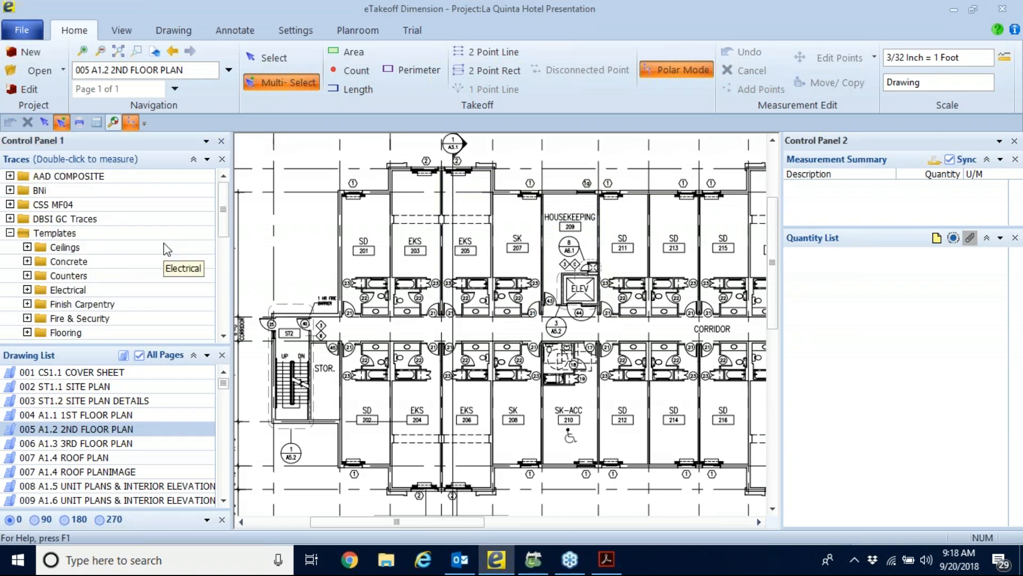
left_click(10, 233)
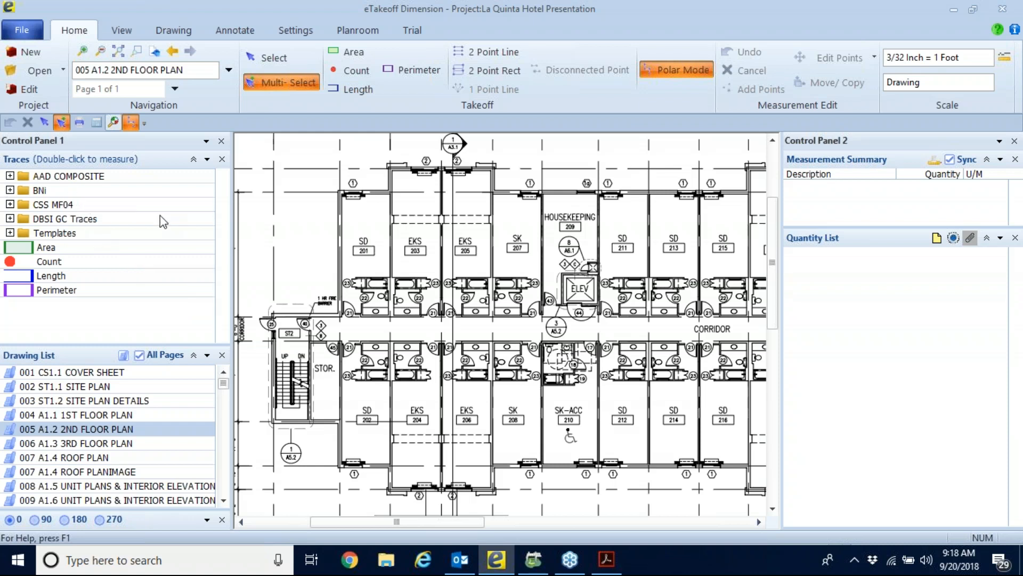
double_click(52, 191)
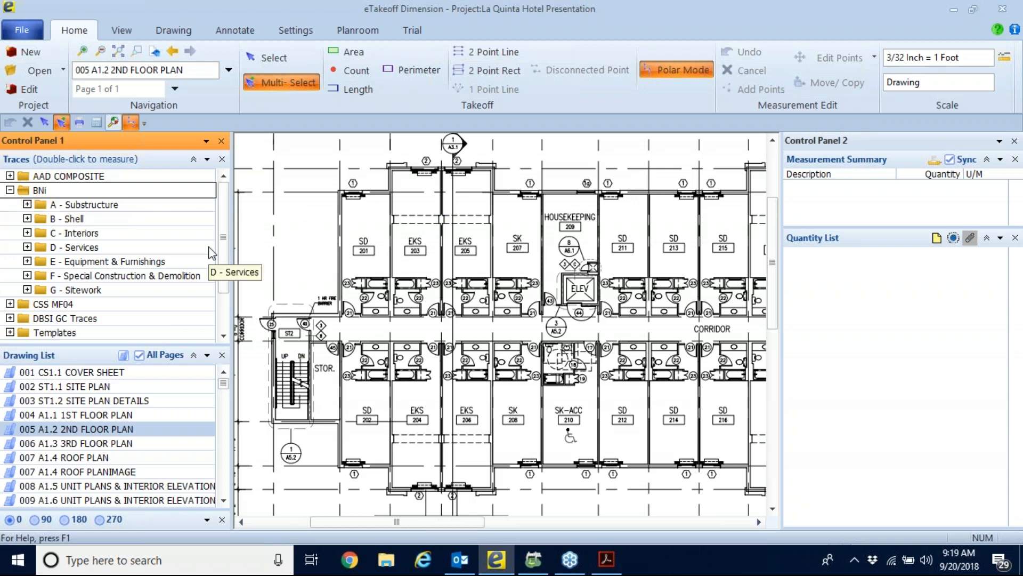
Find and open drawing 063 S1.1 FOUNDATION PLAN.
scroll(144, 417, "down", 8)
scroll(144, 417, "down", 12)
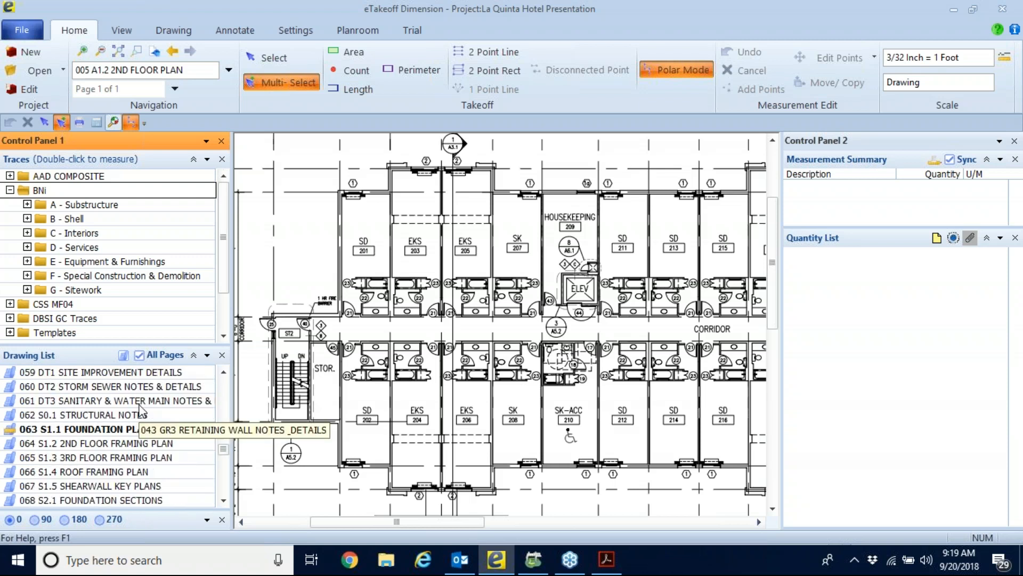
scroll(143, 412, "down", 1)
left_click(201, 395)
double_click(202, 394)
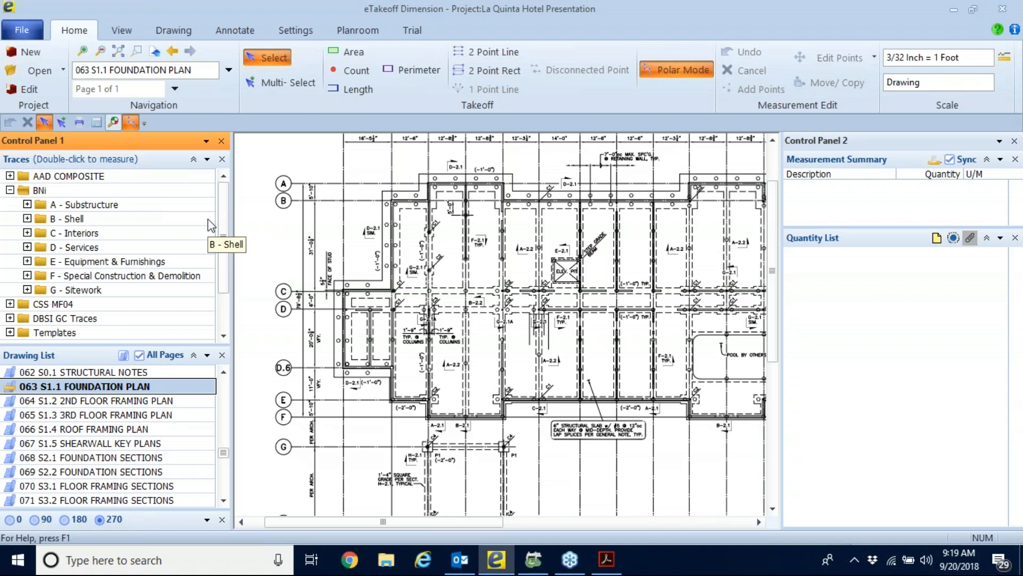
Select the Continuous Footing trace in the BNi folder under A - Substructure, A10 - Foundations, A1010 - Standard Foundations.
double_click(50, 189)
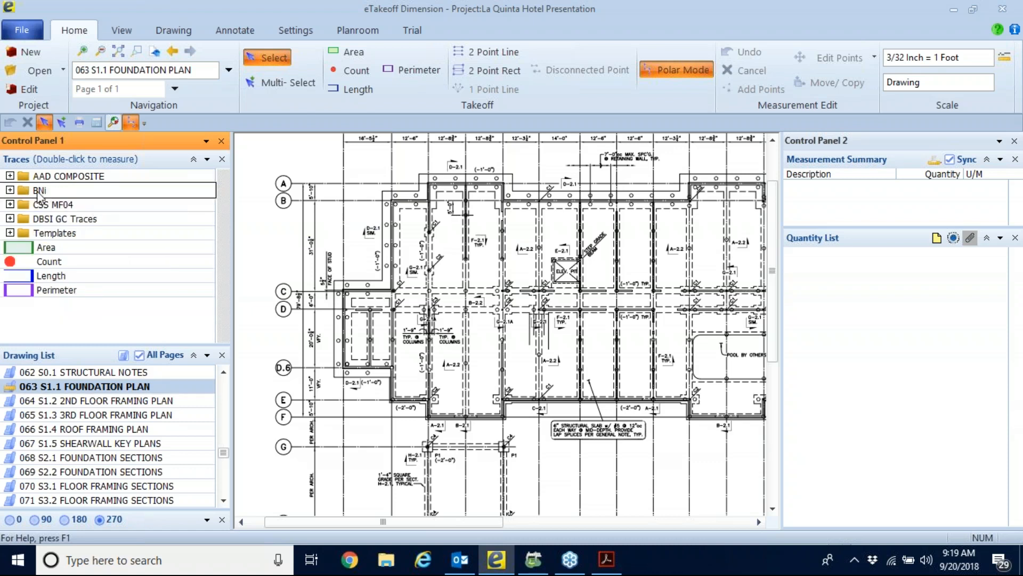
double_click(38, 192)
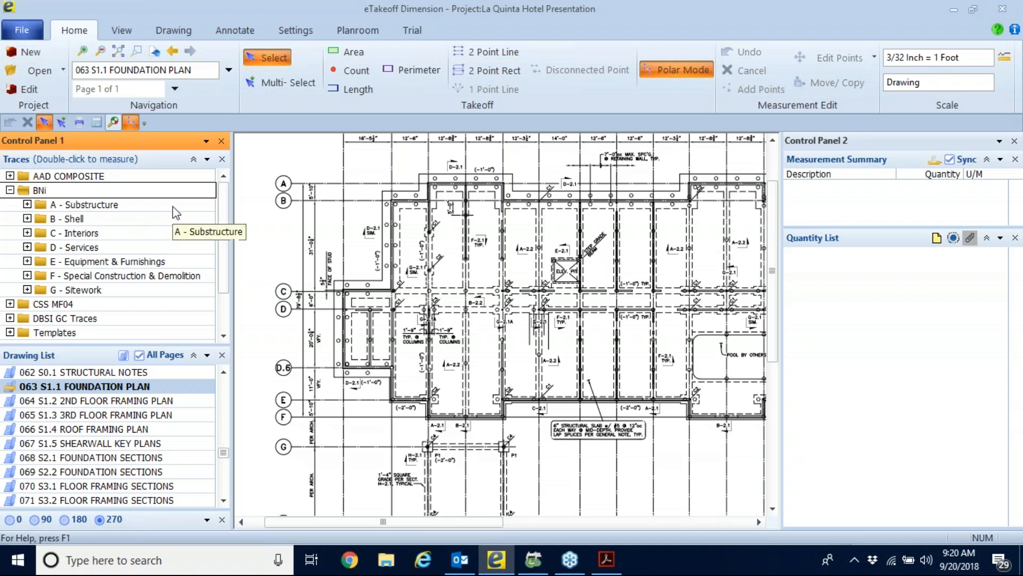
double_click(47, 207)
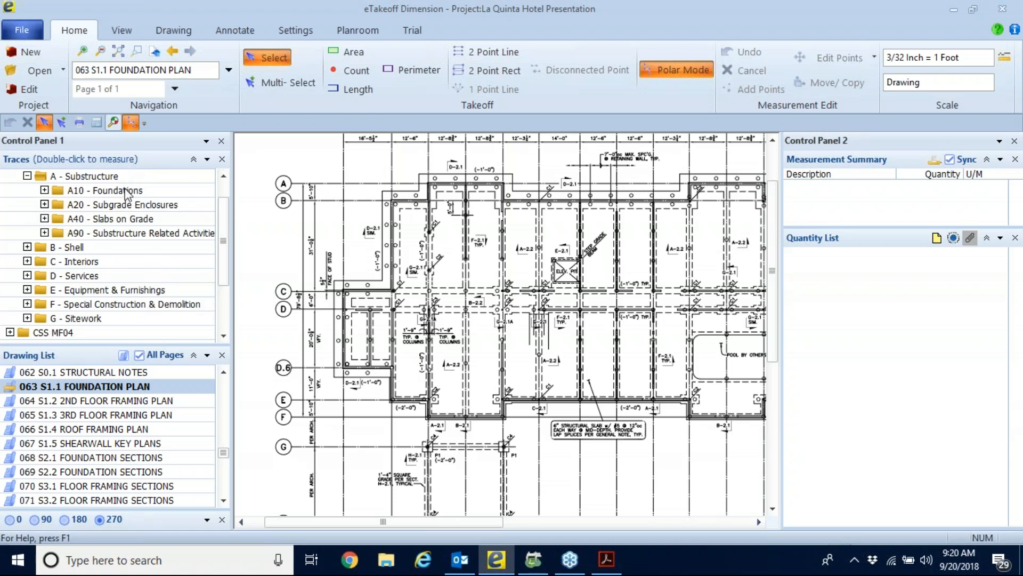
left_click(44, 190)
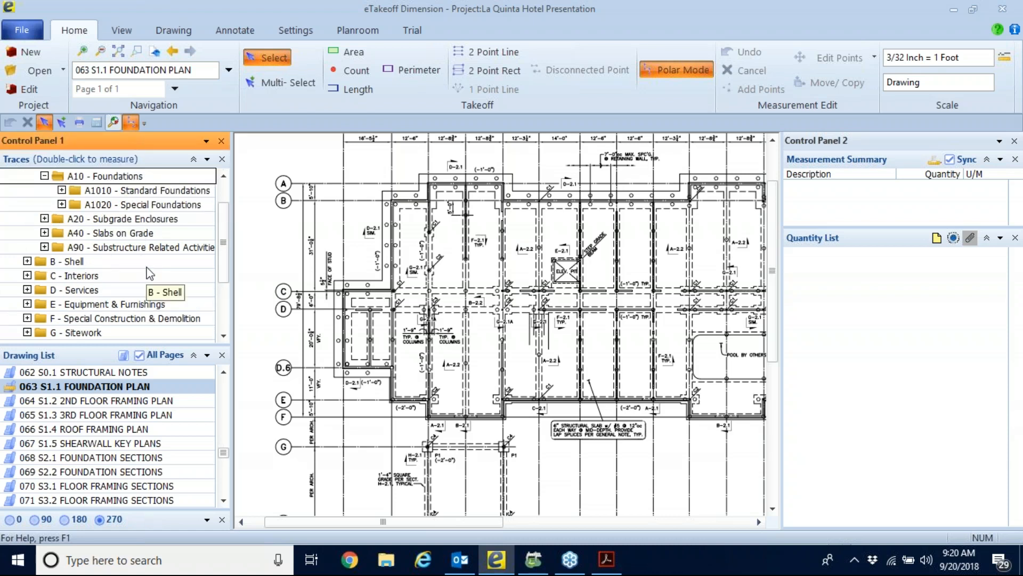
left_click(61, 190)
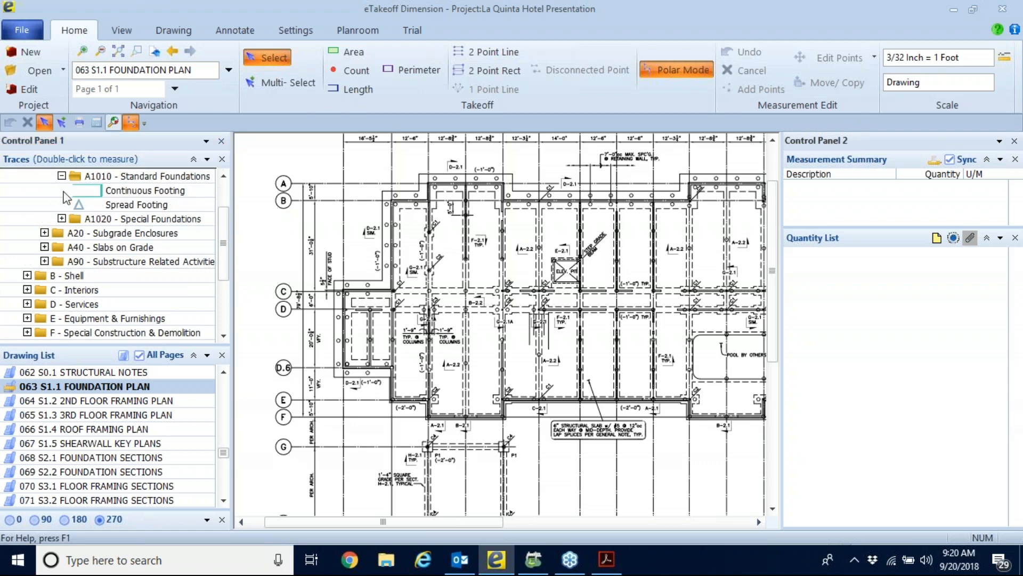
left_click(140, 192)
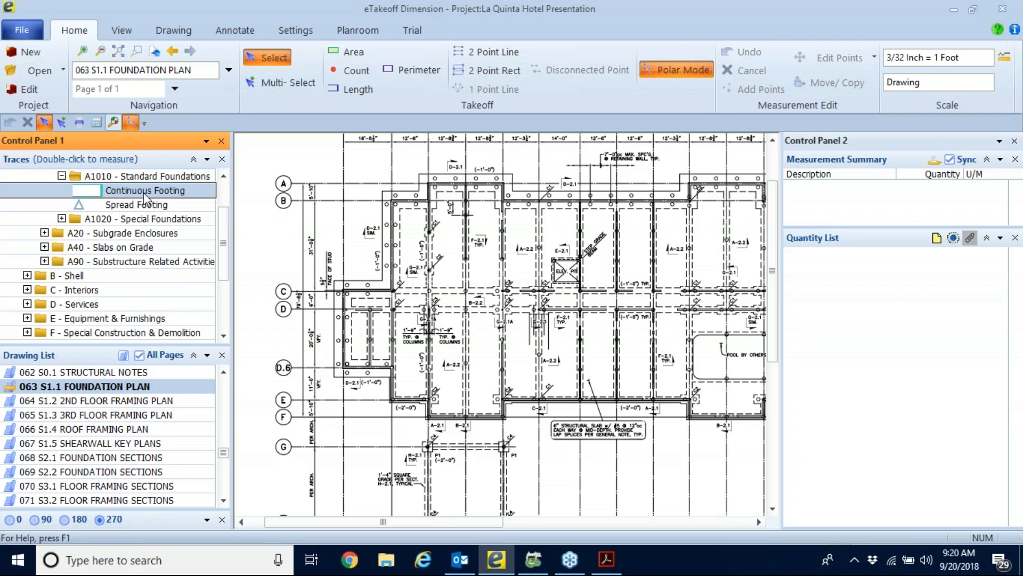
Start a Continuous Footing measurement at grid C on the left exterior wall and trace up to grid B and around the first projection at grid A.
double_click(117, 190)
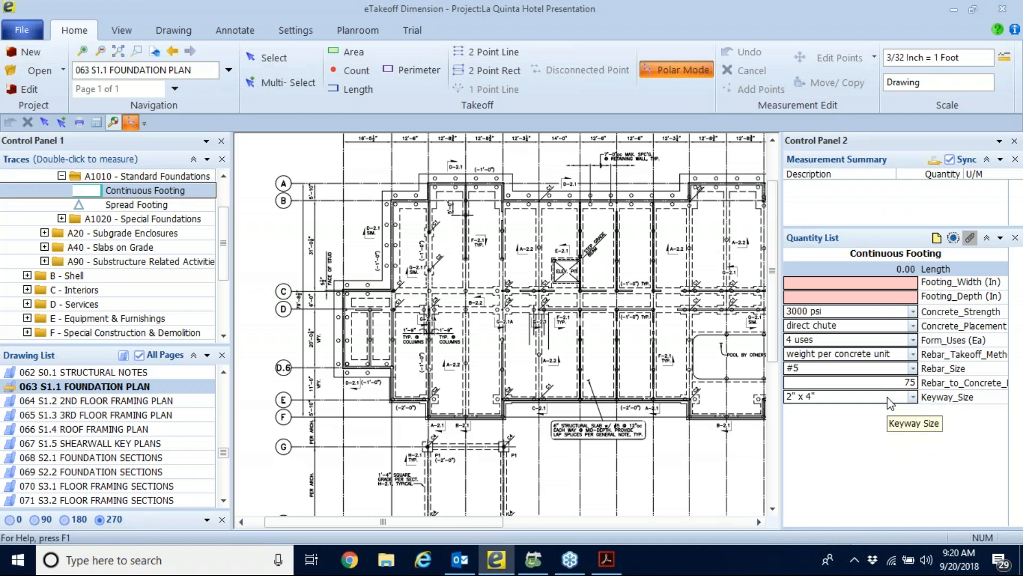
double_click(160, 191)
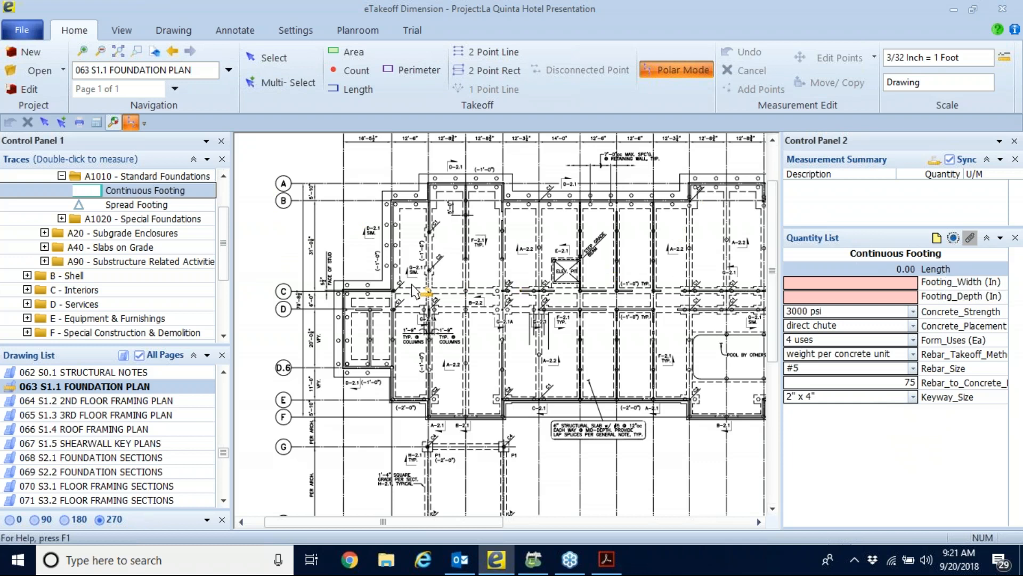
left_click(392, 288)
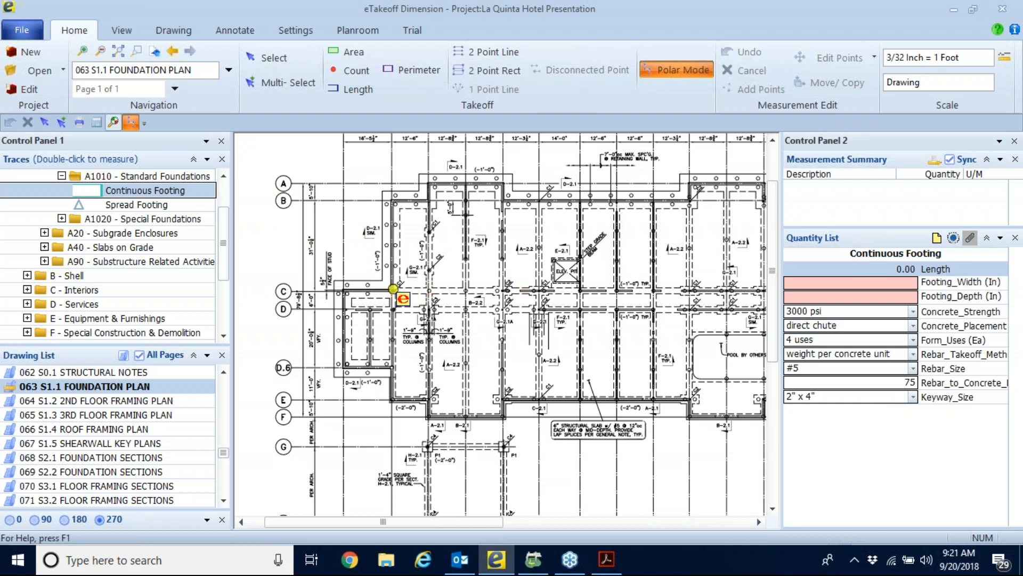
left_click(393, 200)
left_click(429, 199)
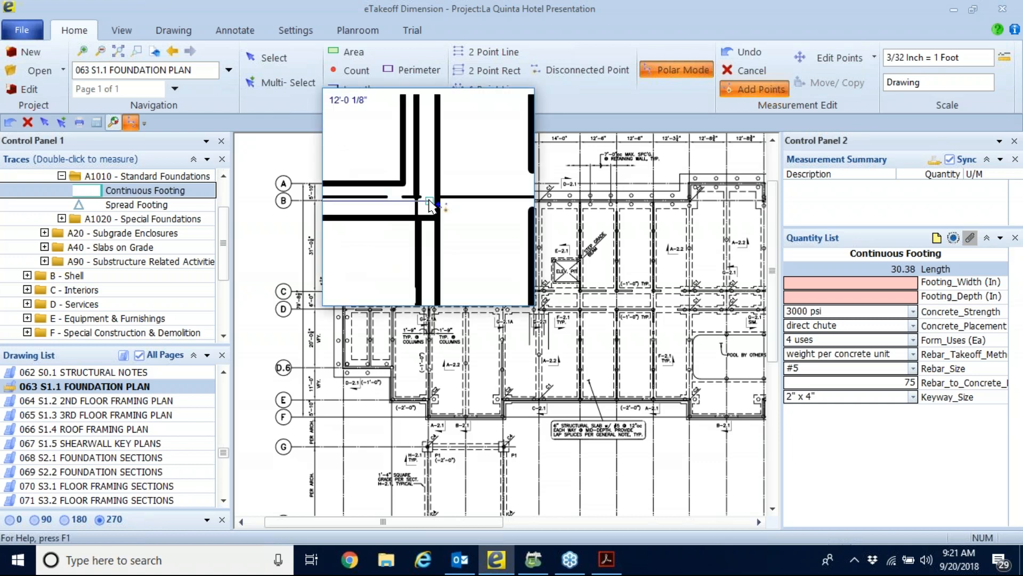
left_click(430, 205)
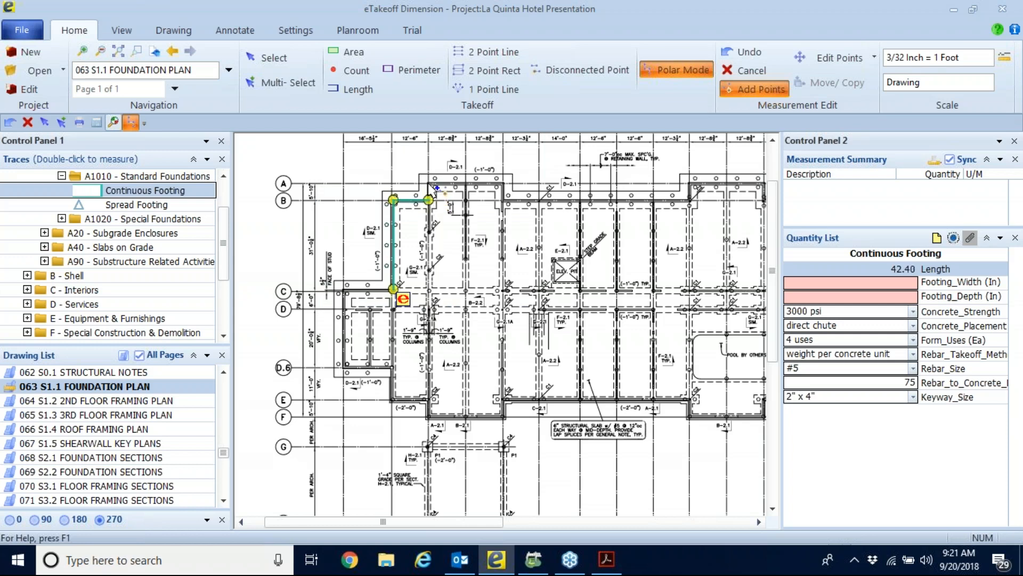
left_click(431, 184)
scroll(433, 187, "up", 1)
scroll(433, 186, "up", 1)
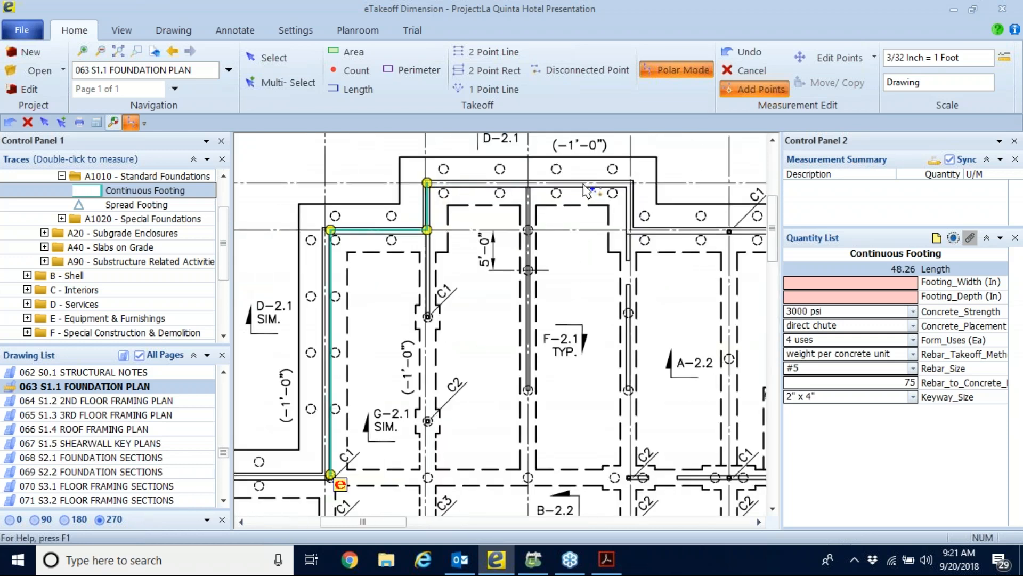
left_click(631, 183)
left_click(629, 231)
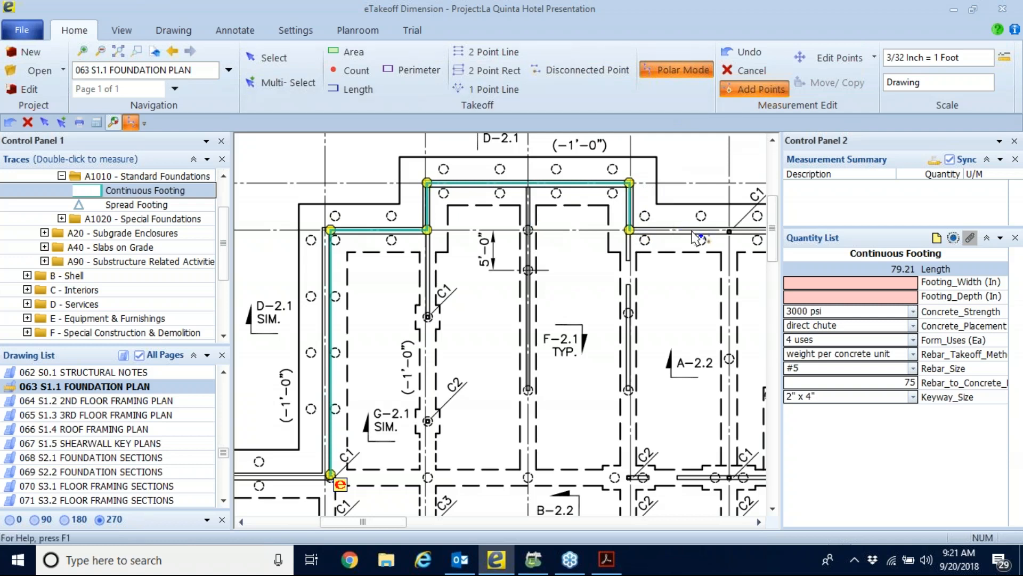
Continue the footing trace along the grid B wall to the next projection and around its three sides back to grid B.
middle_click_drag(566, 312, 245, 323)
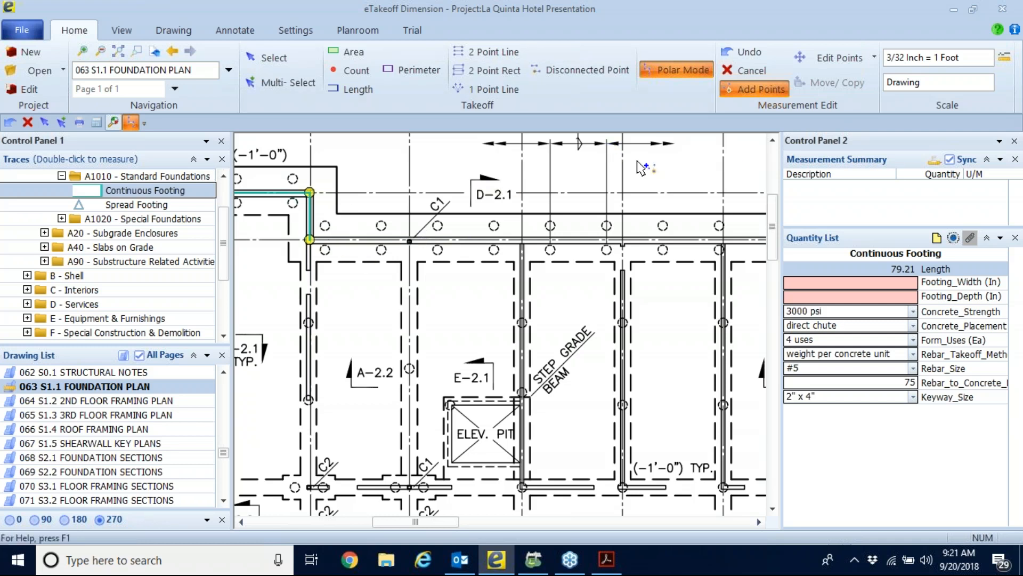
middle_click_drag(639, 296, 349, 284)
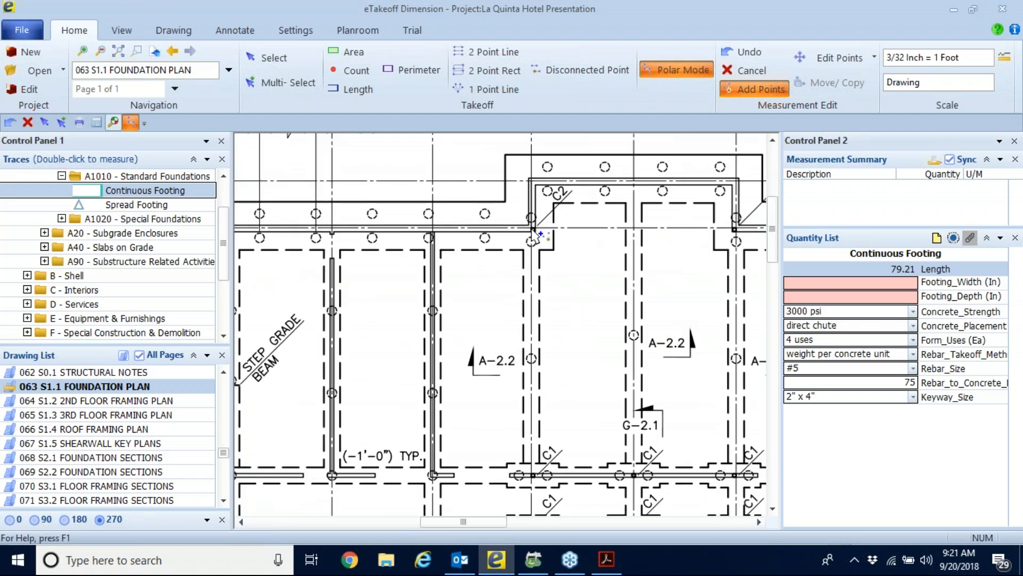
left_click(532, 229)
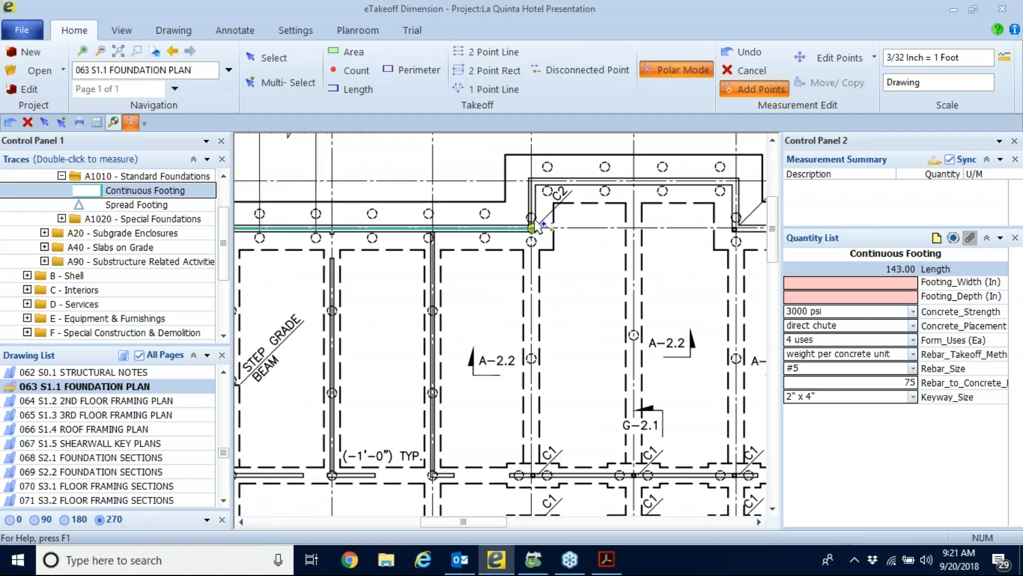
left_click(532, 182)
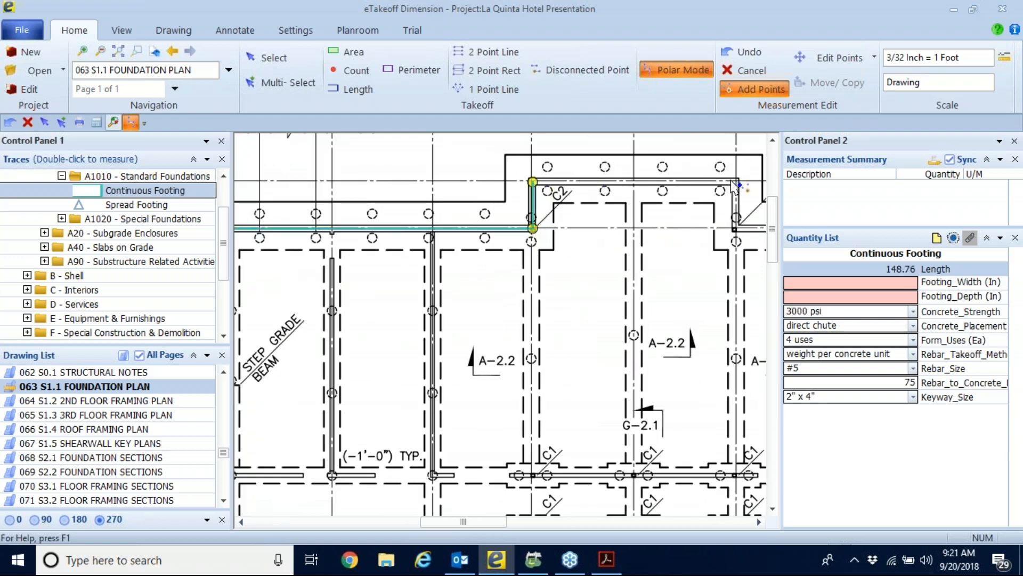
left_click(736, 181)
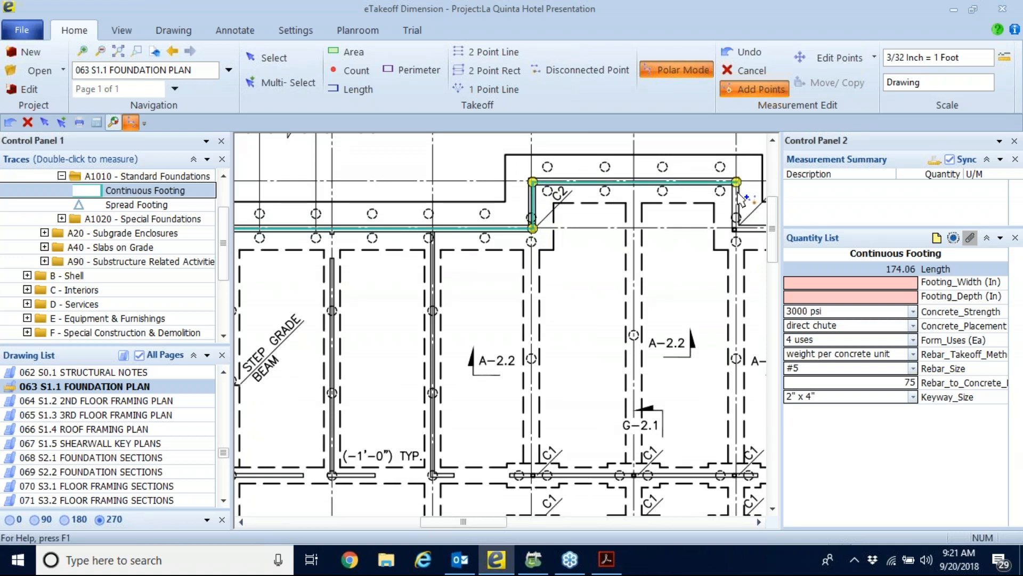
left_click(736, 227)
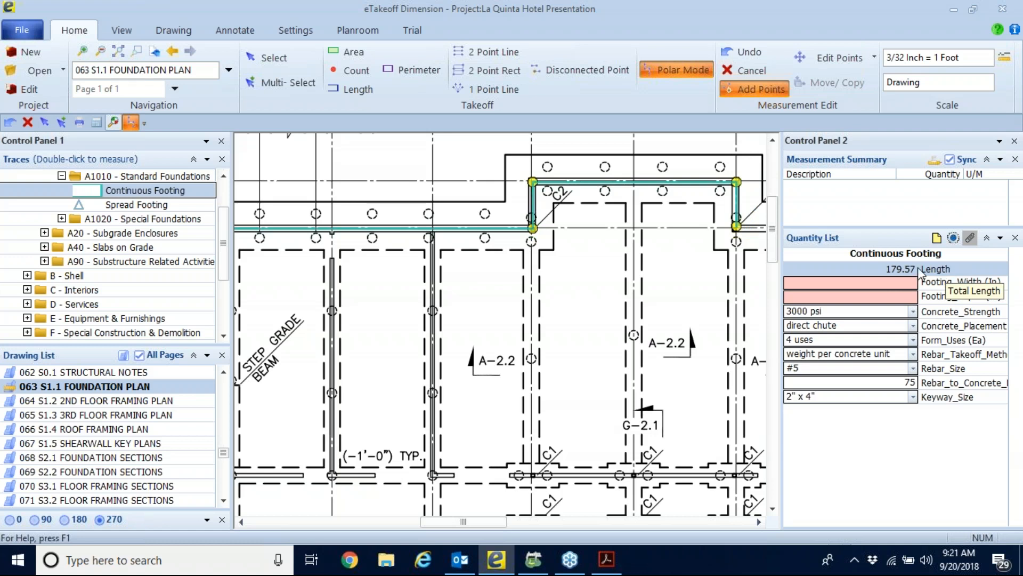
Set the continuous footing's width to 18 in and its depth to 12 in, completing the measurement.
left_click(902, 282)
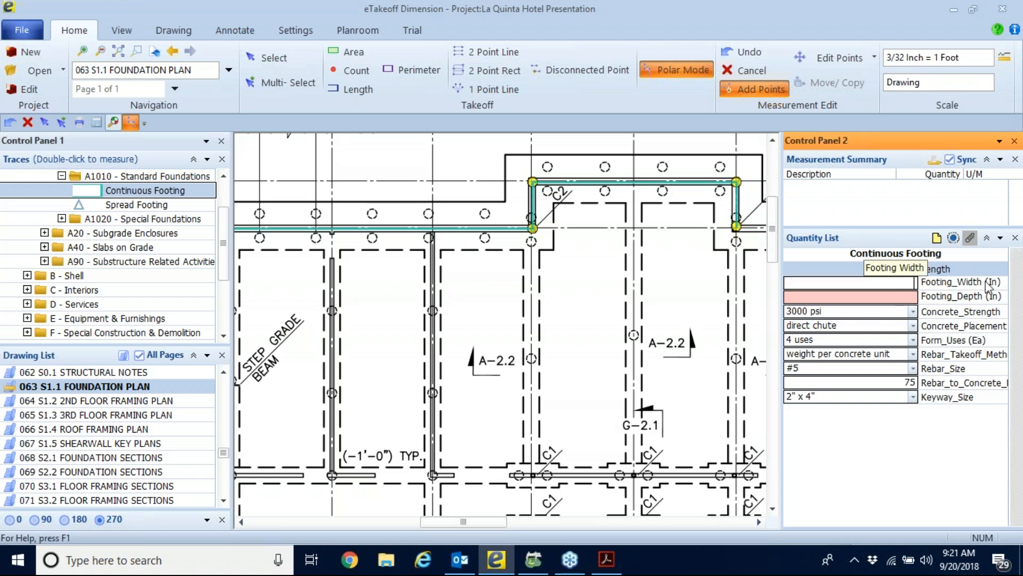
type("18")
key("Return")
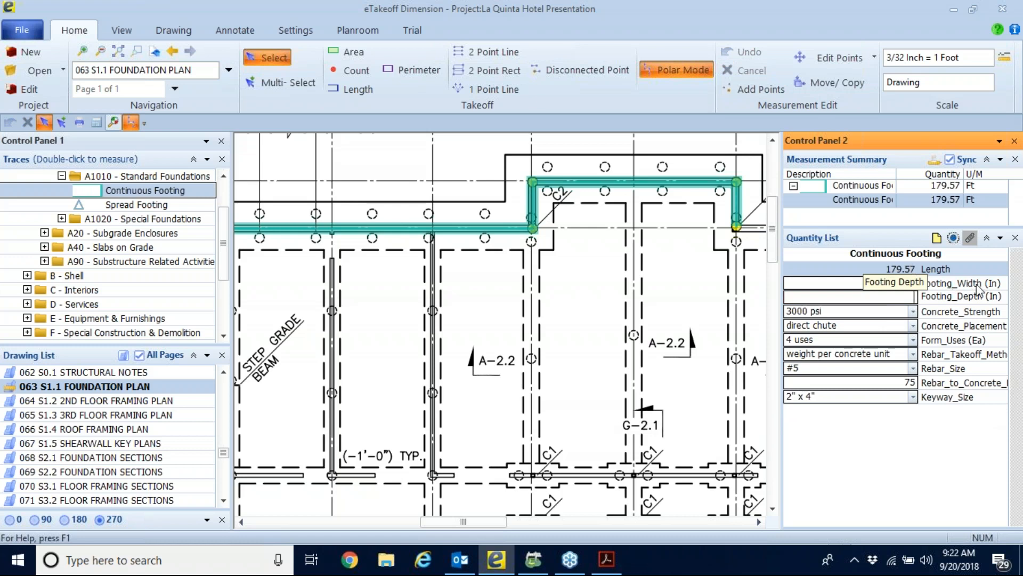
mouse_move(598, 194)
type("12")
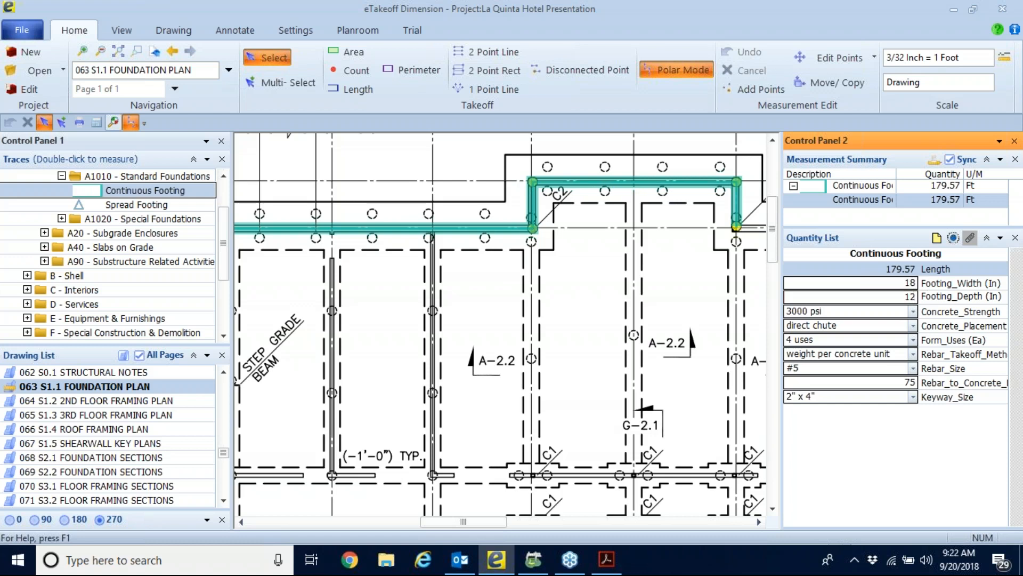
key("Return")
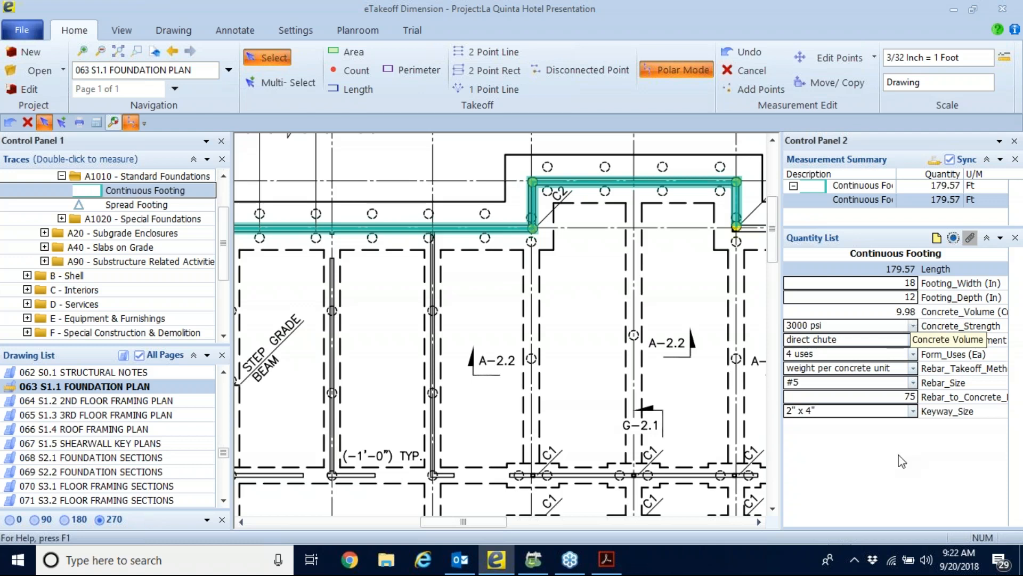
Choose 3000 psi as the footing's concrete strength and direct chute as its concrete placement.
left_click(912, 327)
left_click(823, 356)
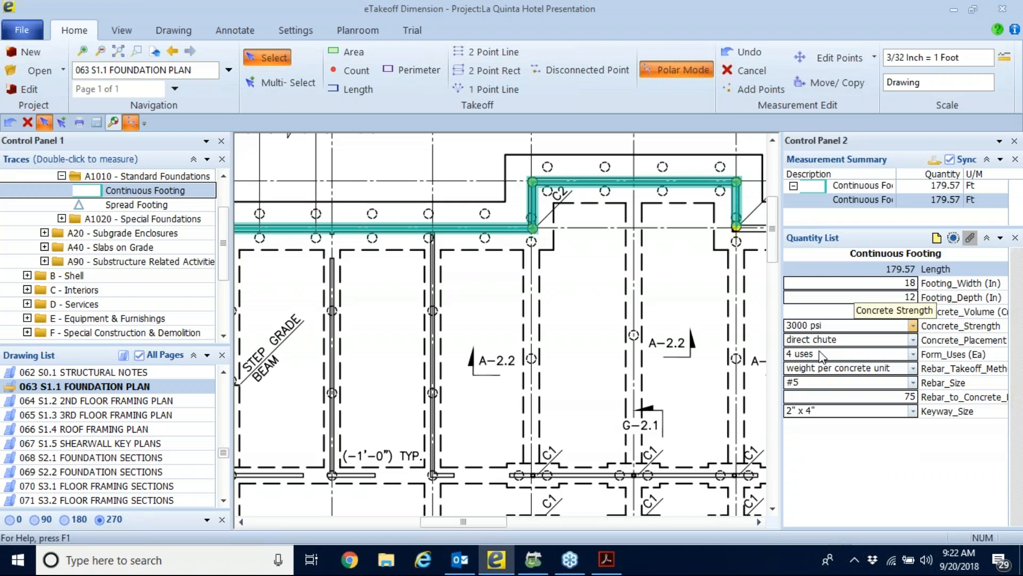
left_click(913, 340)
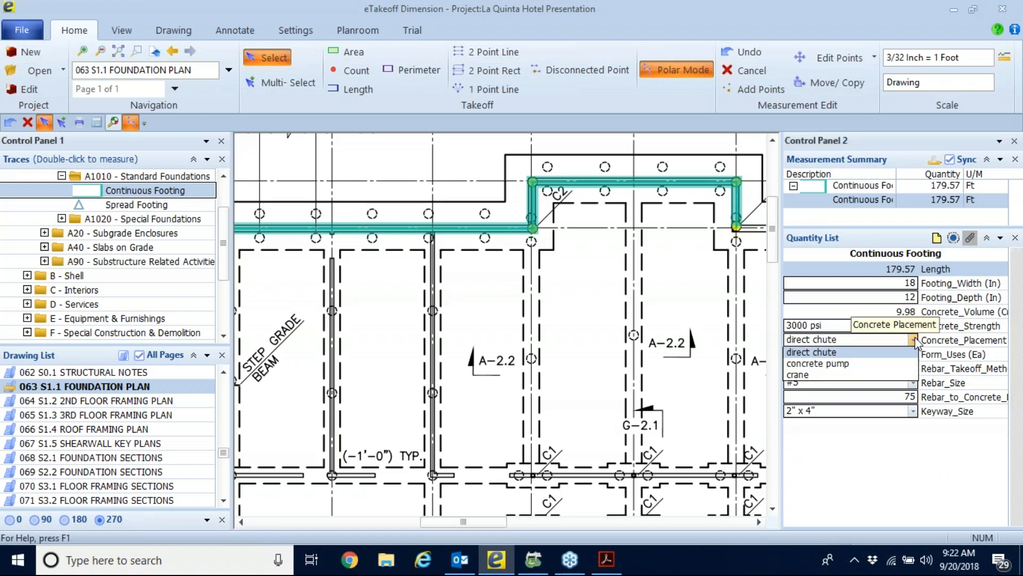
left_click(855, 353)
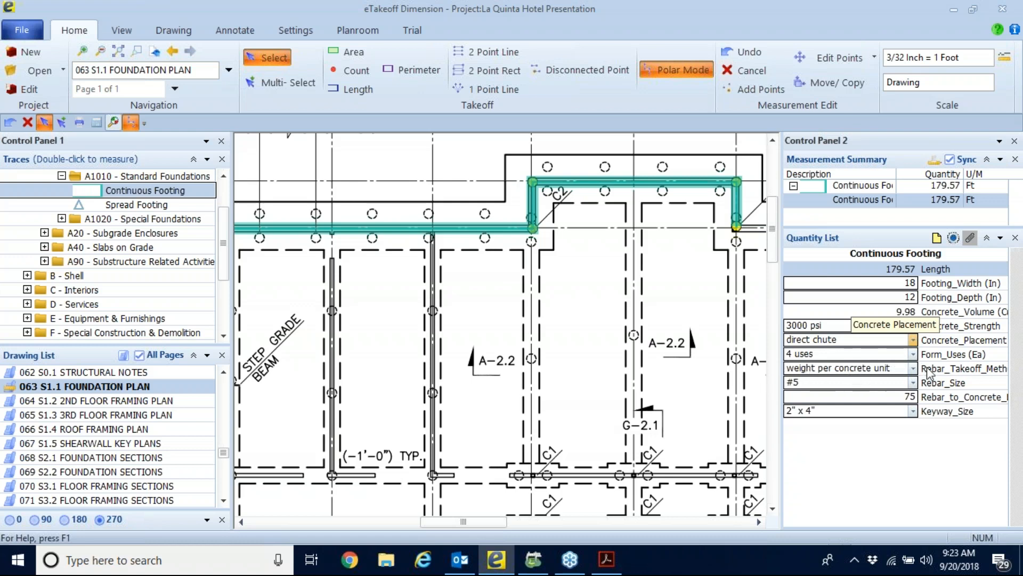
Widen the quantity list to show the full field names and set the rebar takeoff method to detailed takeoff.
left_click_drag(782, 298, 728, 301)
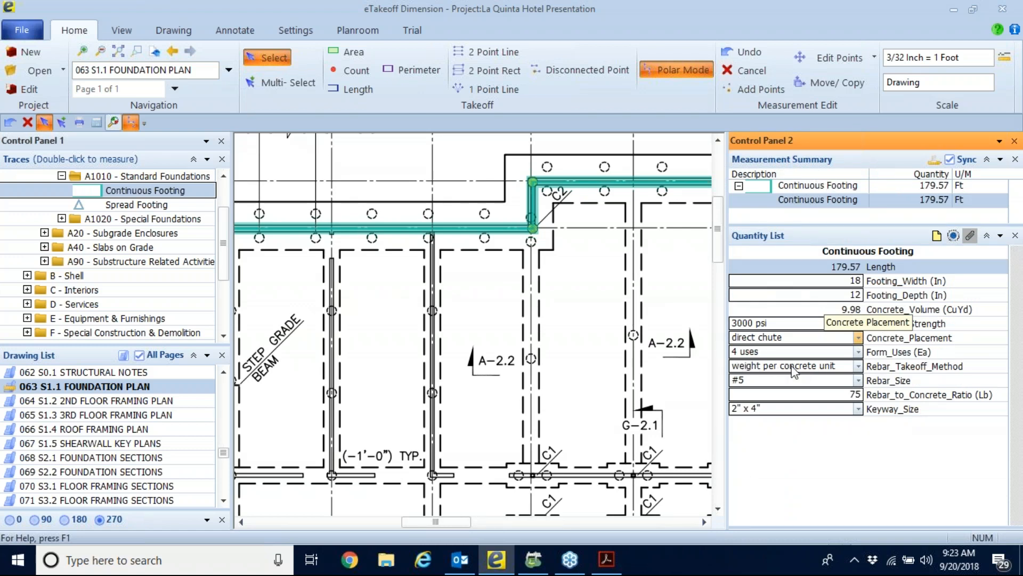
left_click(858, 366)
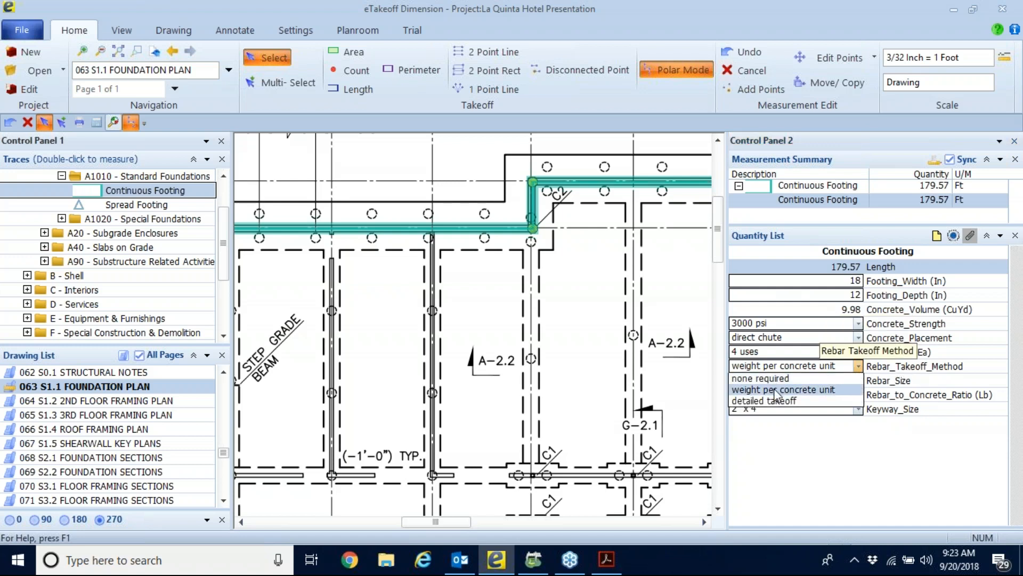
left_click(847, 391)
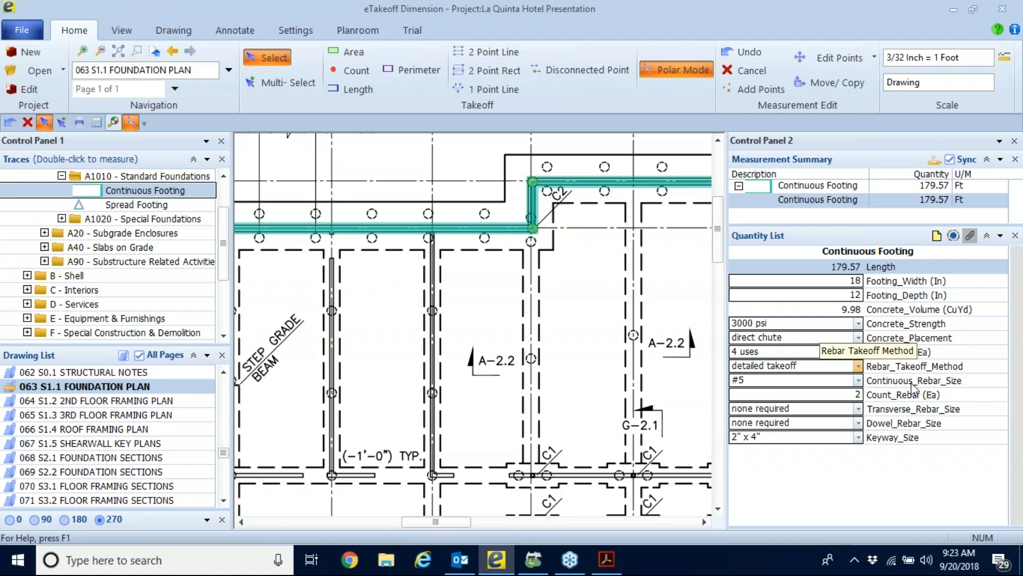
Choose #5 as the footing's continuous rebar size and set the rebar count to 3.
left_click(858, 379)
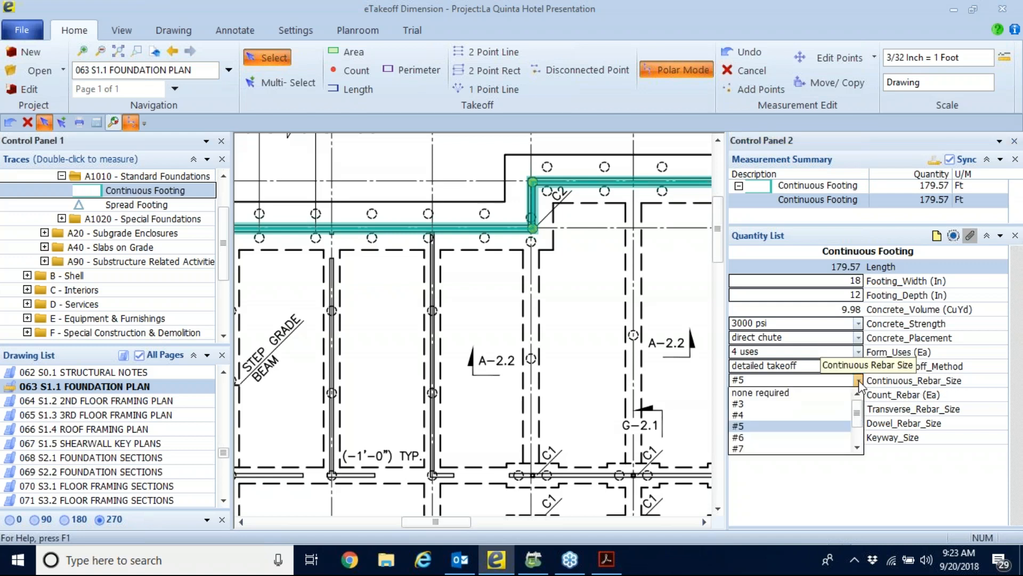
left_click(752, 426)
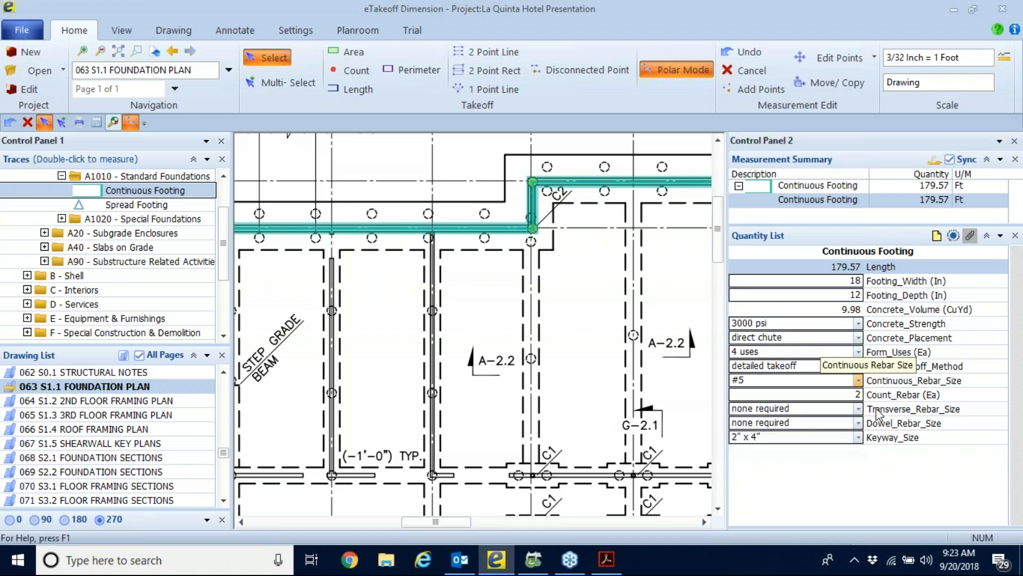
left_click(857, 394)
type("3")
key("Tab")
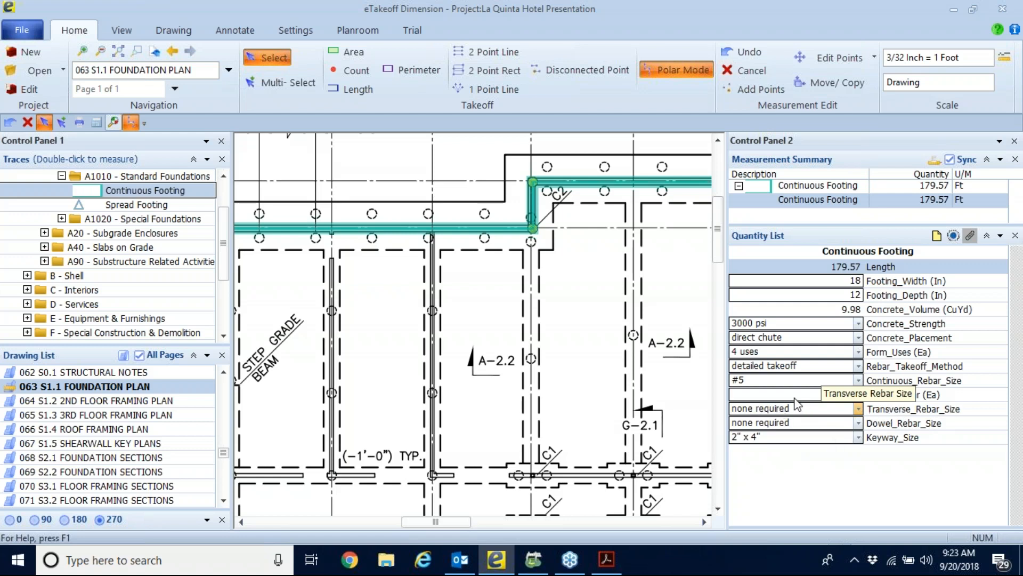
Set the footing's transverse rebar size to #3 and its dowel rebar size to #6.
left_click(858, 408)
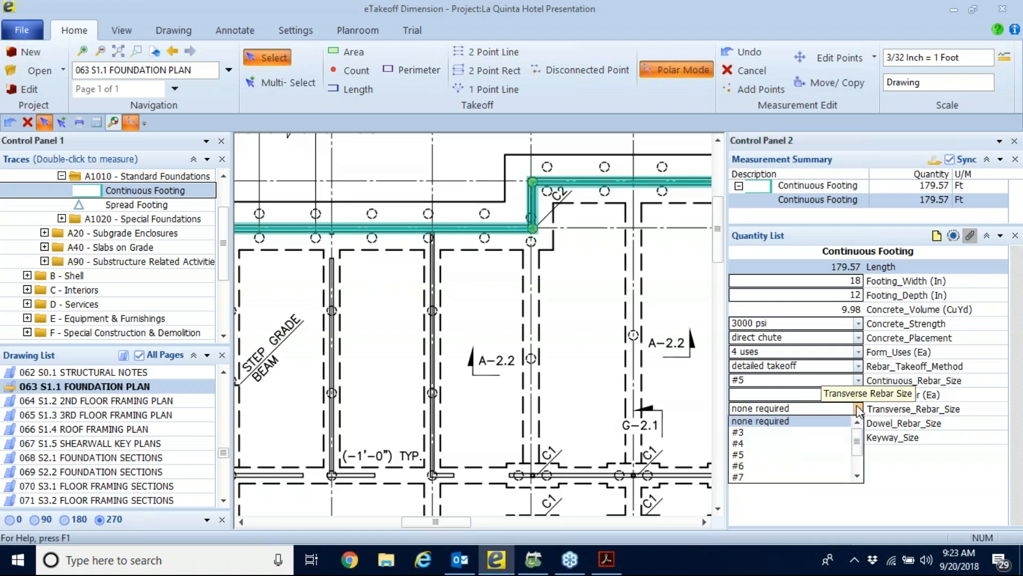
left_click(754, 435)
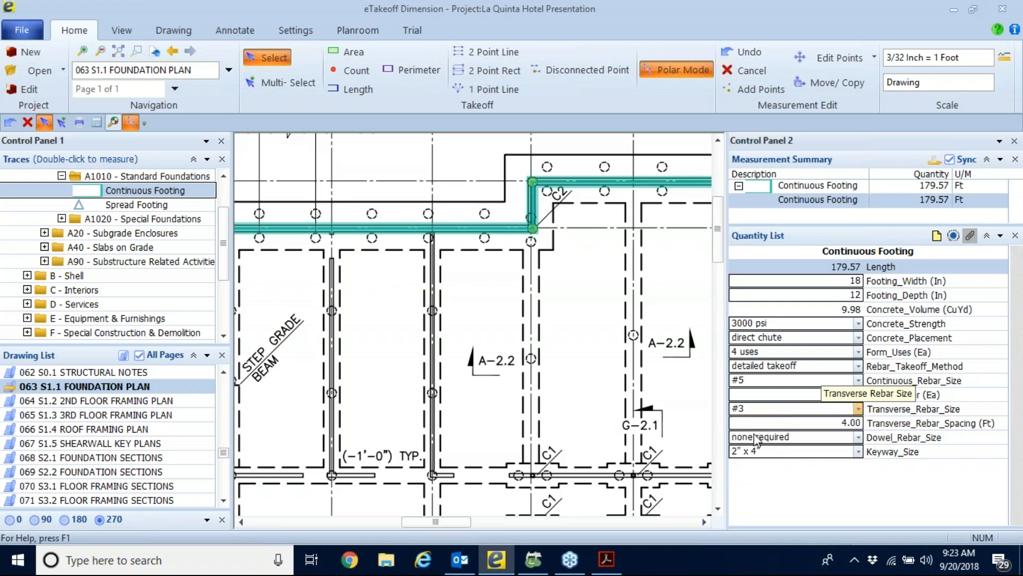
left_click(858, 437)
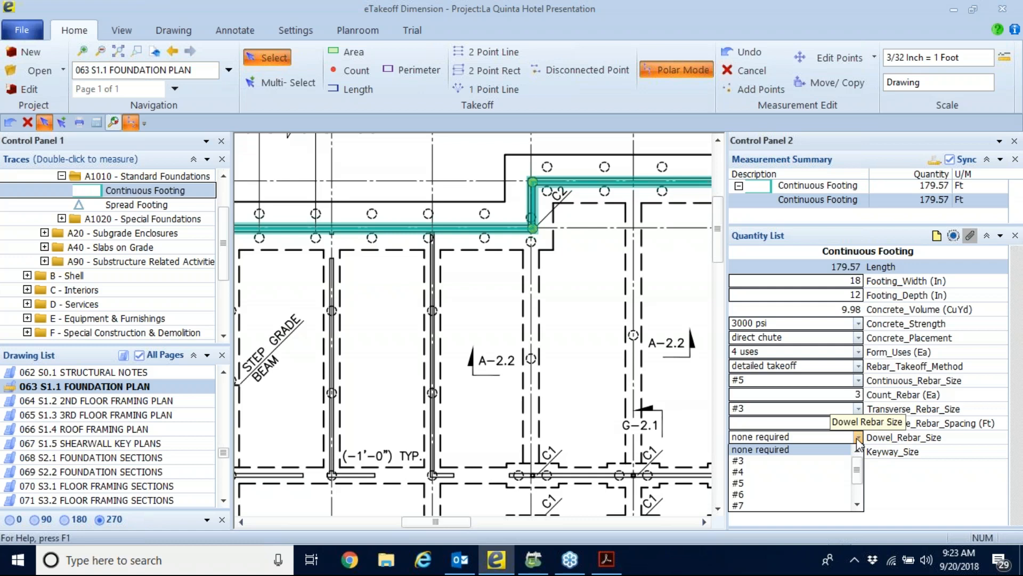
left_click(748, 499)
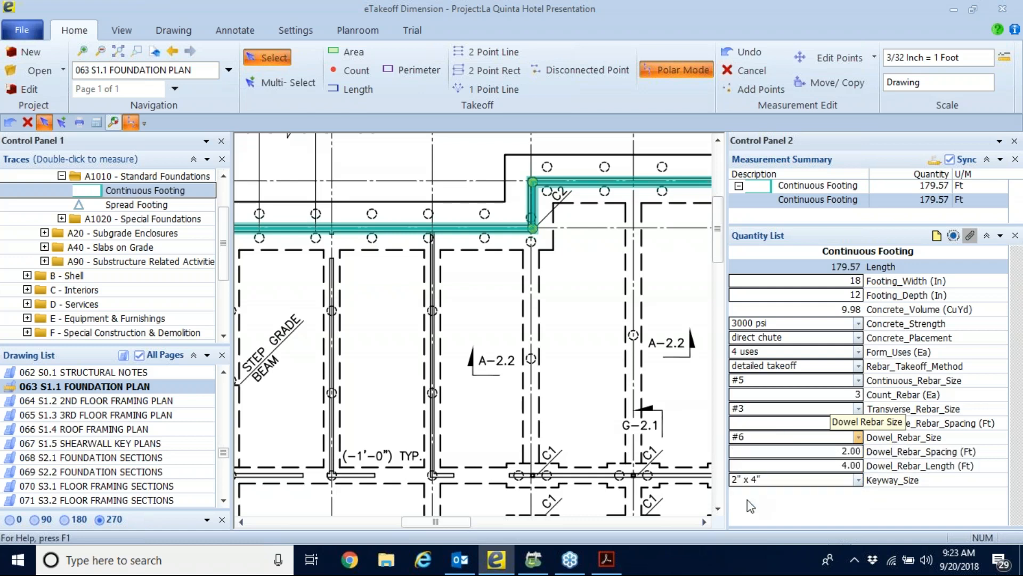
left_click(828, 454)
left_click(823, 468)
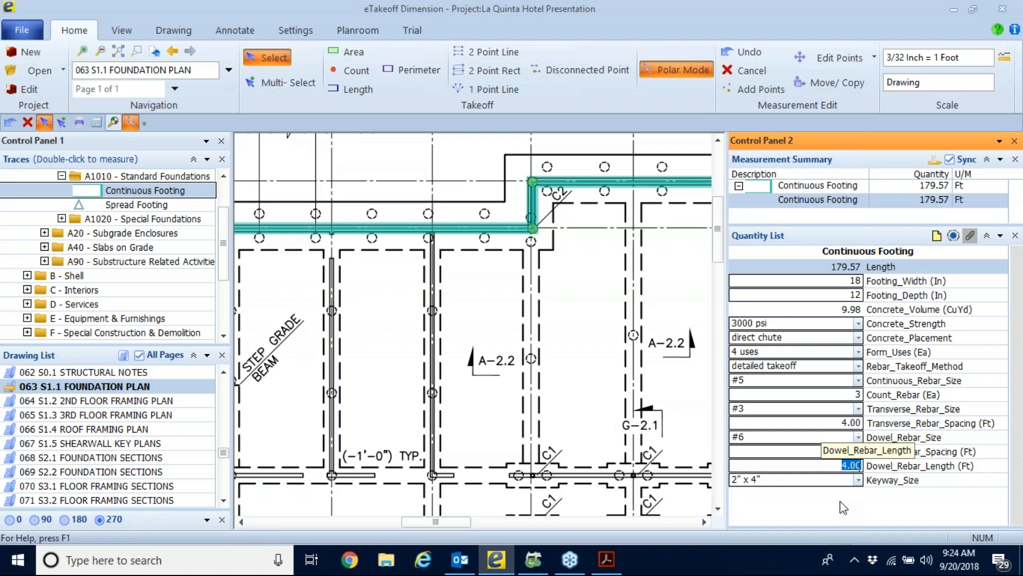
left_click(825, 280)
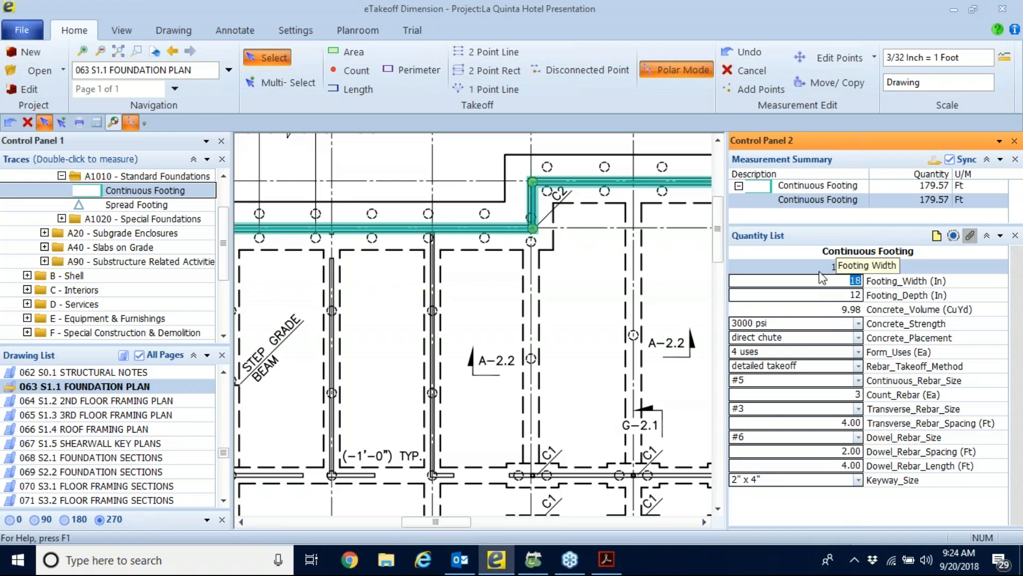
Set the continuous footing's transverse rebar spacing to 2 ft.
left_click(794, 411)
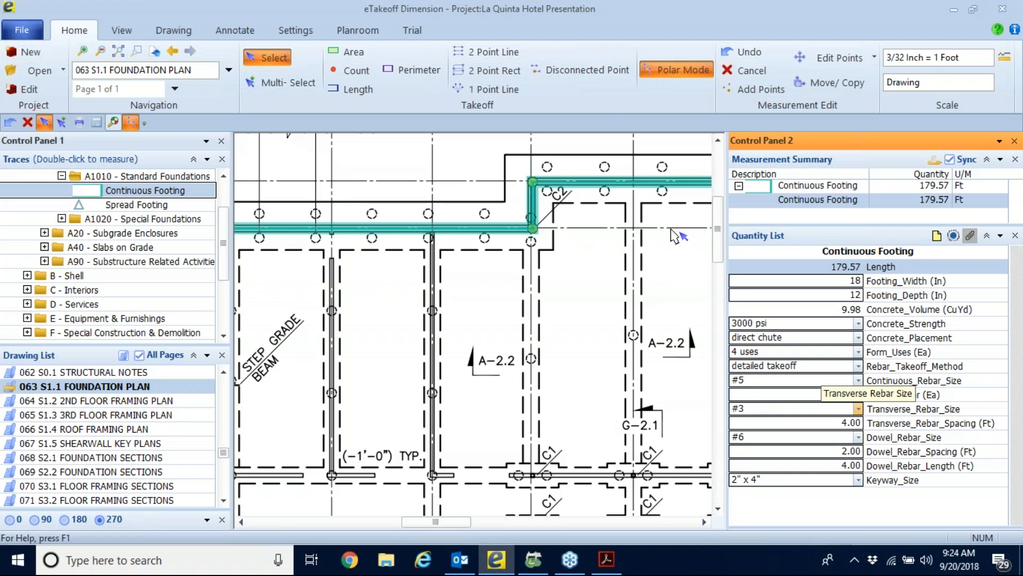
type("3")
key("Tab")
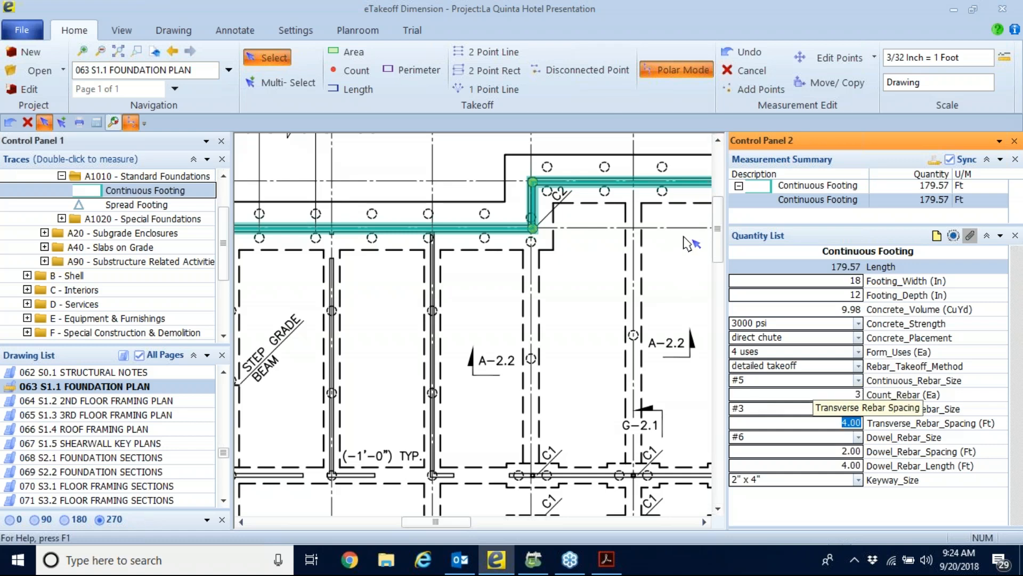
type("8")
left_click(868, 426)
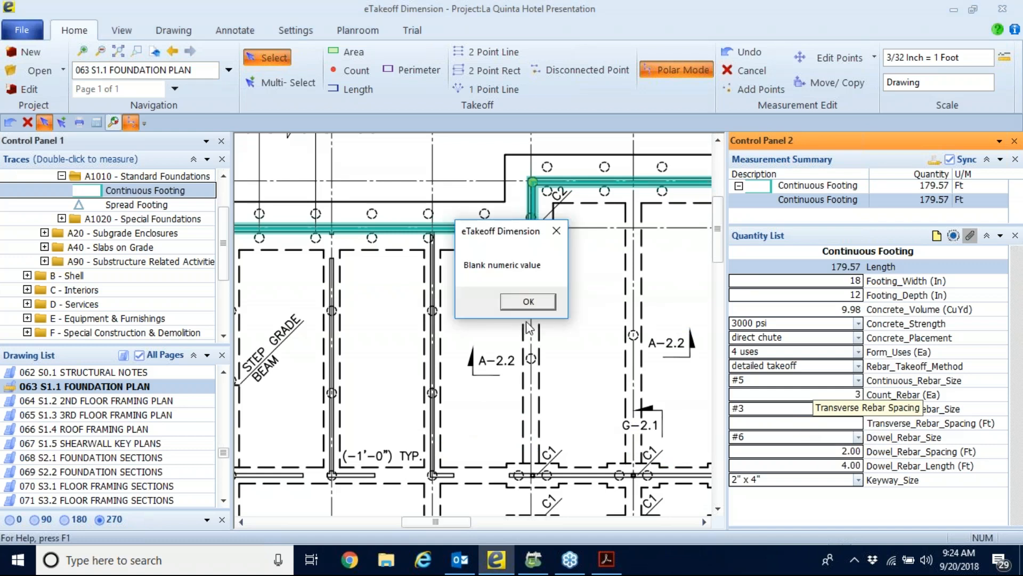
left_click(531, 305)
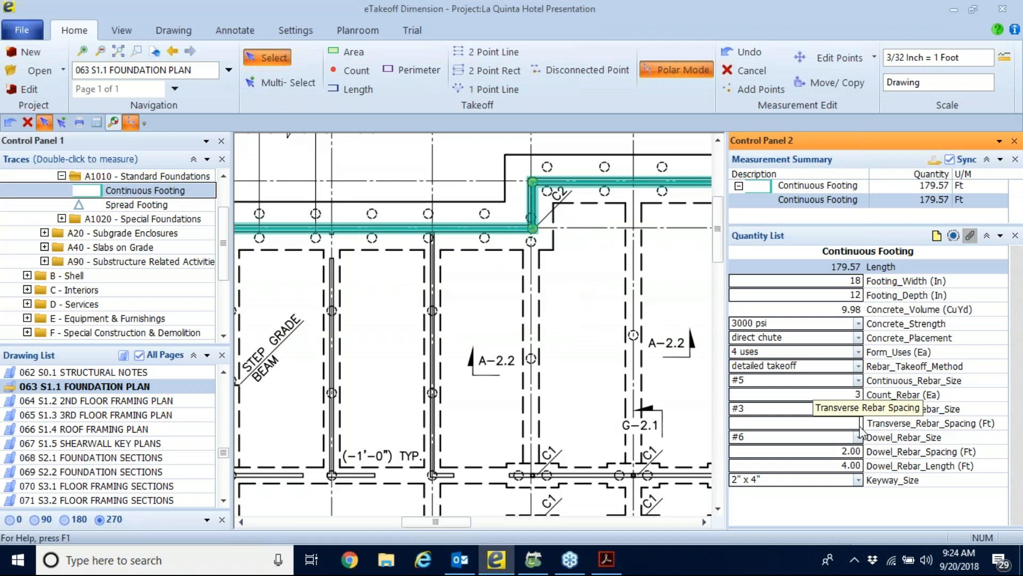
type("2")
key("Tab")
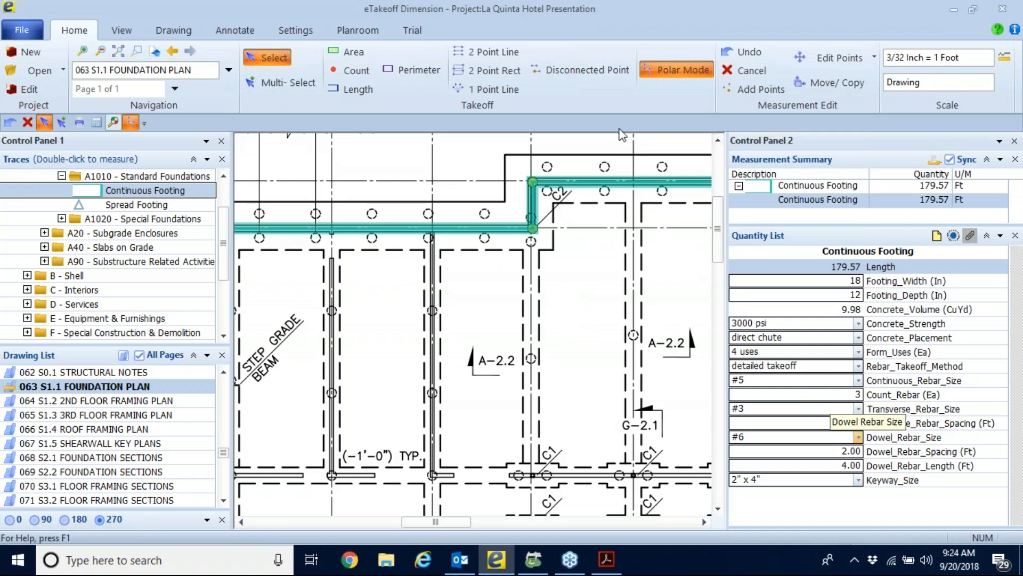
left_click(861, 503)
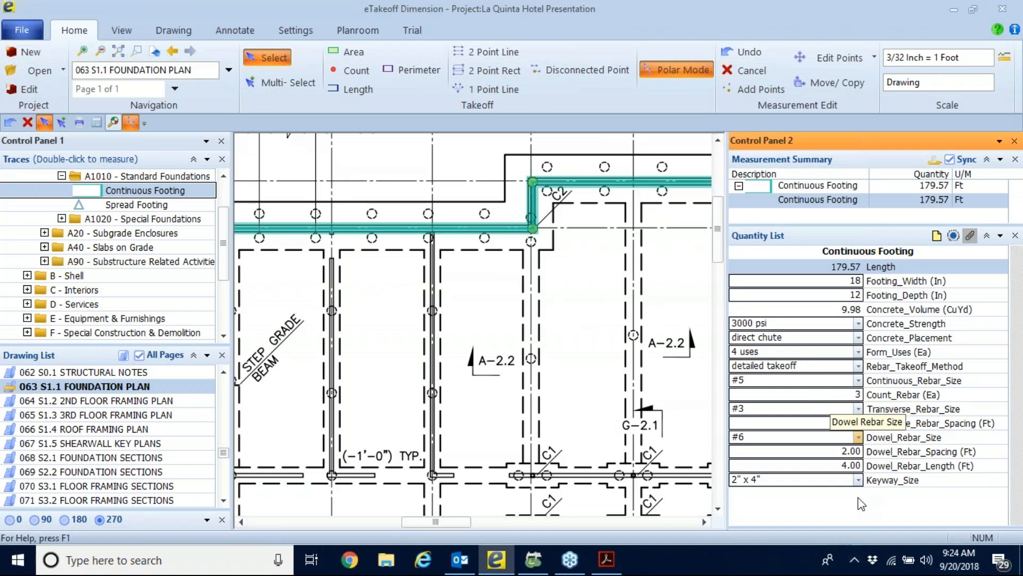
key("Tab")
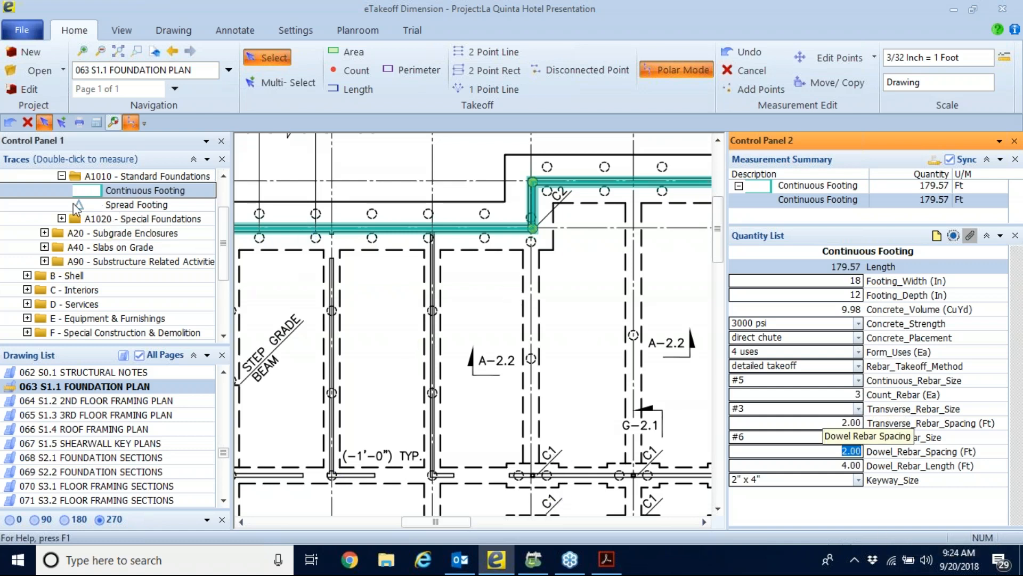
Examine a dashed circular pile symbol on the foundation plan and browse the trace library, including the A40 - Slabs on Grade folder.
double_click(120, 248)
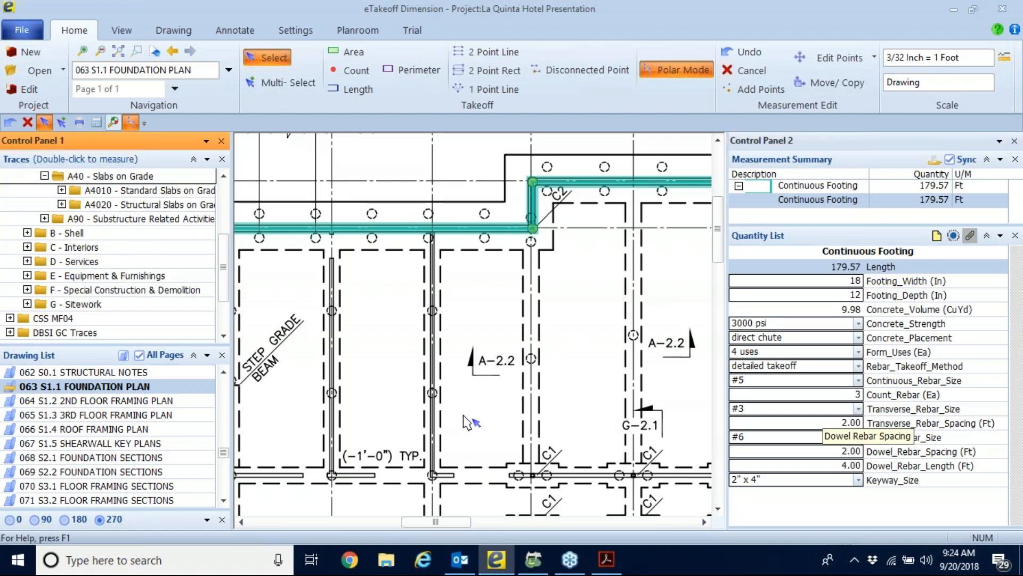
scroll(464, 416, "down", 2)
mouse_move(501, 444)
middle_mouse_down()
mouse_move(507, 331)
mouse_move(485, 235)
middle_mouse_up()
middle_click_drag(472, 423, 411, 230)
scroll(483, 331, "up", 8)
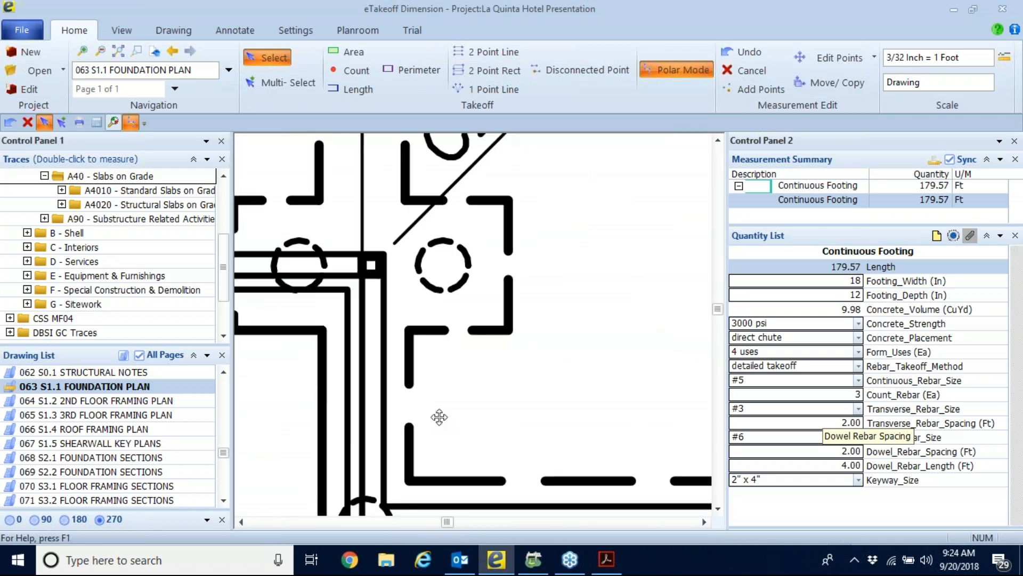
scroll(504, 362, "up", 2)
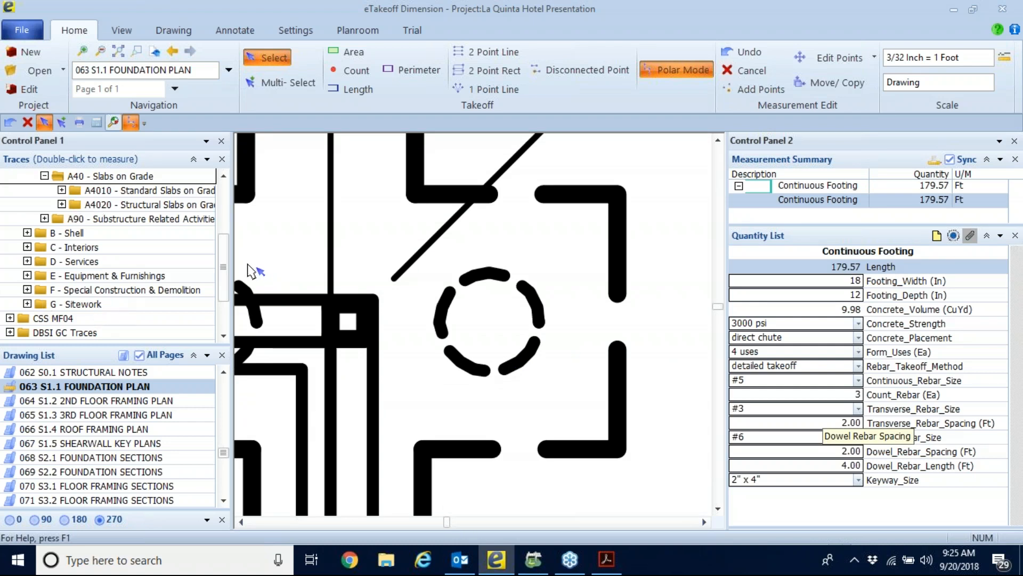
left_click_drag(224, 260, 218, 311)
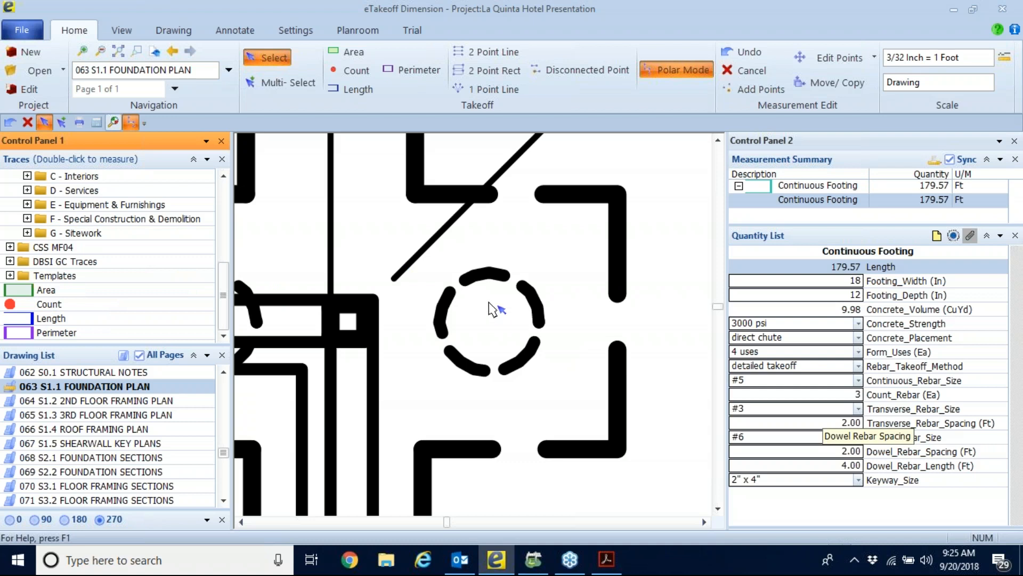
left_click_drag(222, 292, 219, 193)
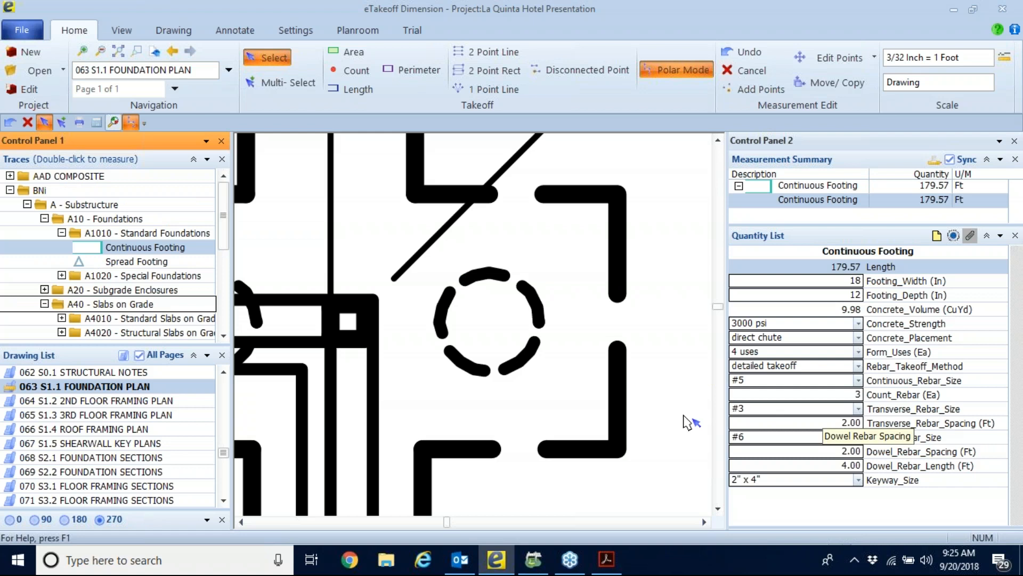
Start a measurement with the Pile Cap trace from A1020 - Special Foundations and widen the drawing area.
left_click_drag(843, 224, 842, 246)
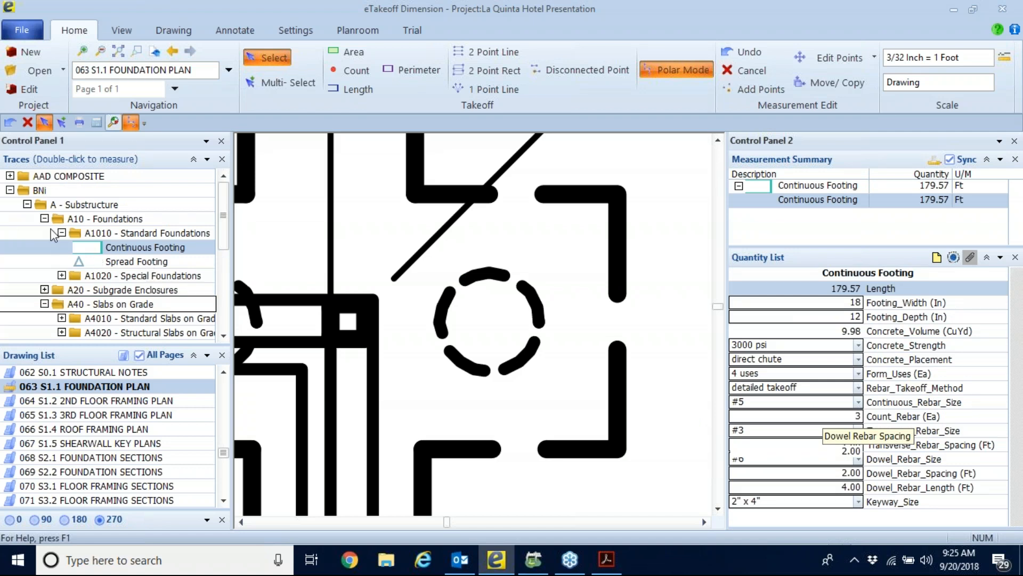
left_click(62, 276)
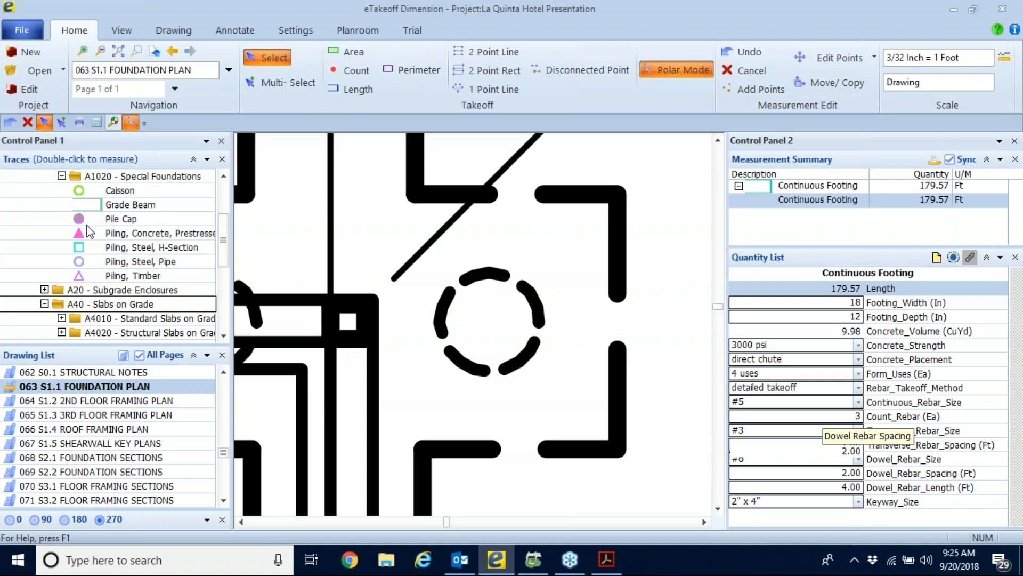
left_click(79, 219)
double_click(81, 223)
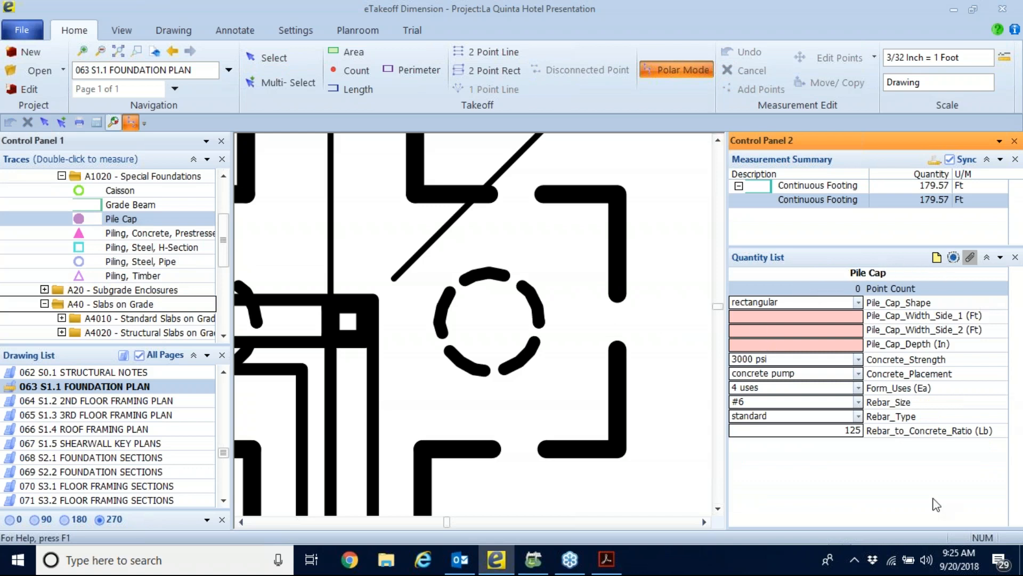
left_click_drag(732, 237, 794, 224)
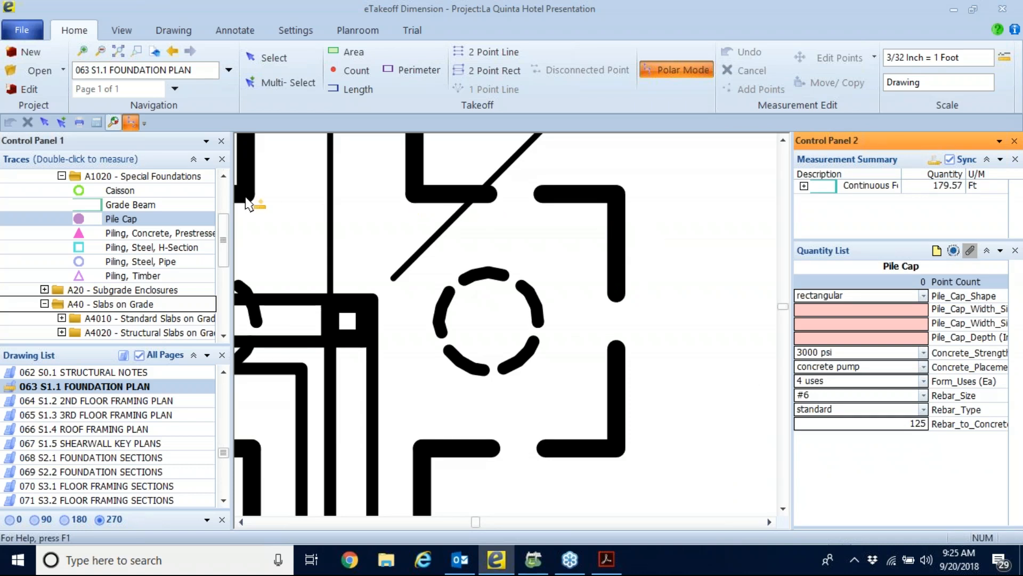
Run an immediate pattern search of the Main Area for the dashed circle symbol, using the Pile Cap trace.
left_click(114, 118)
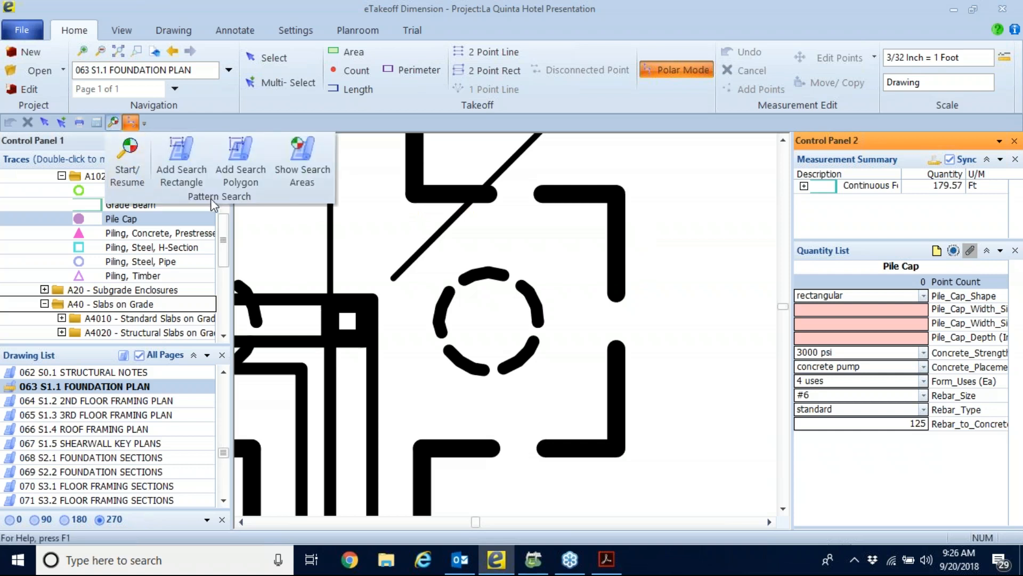
left_click(127, 159)
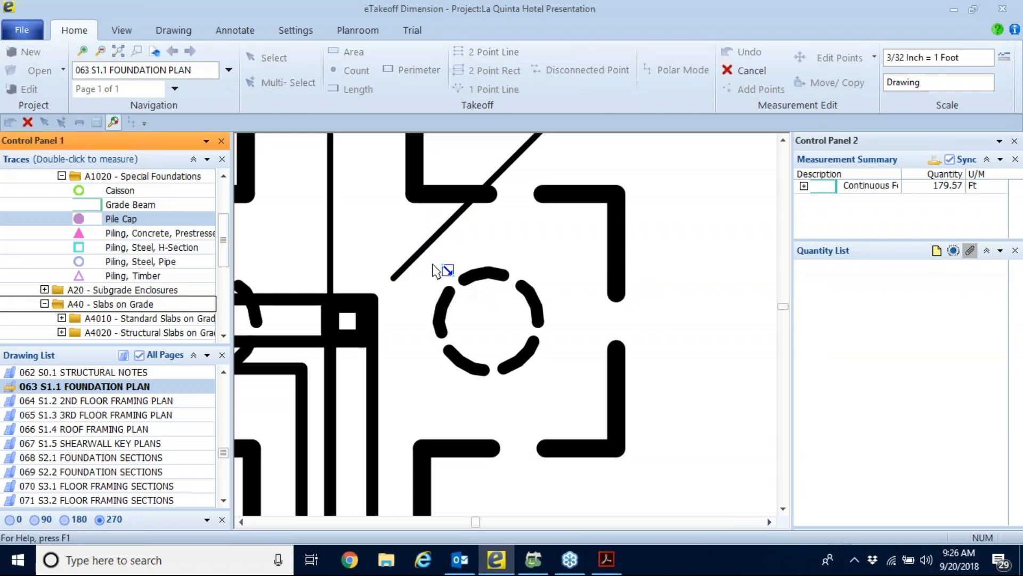
left_click_drag(432, 264, 544, 383)
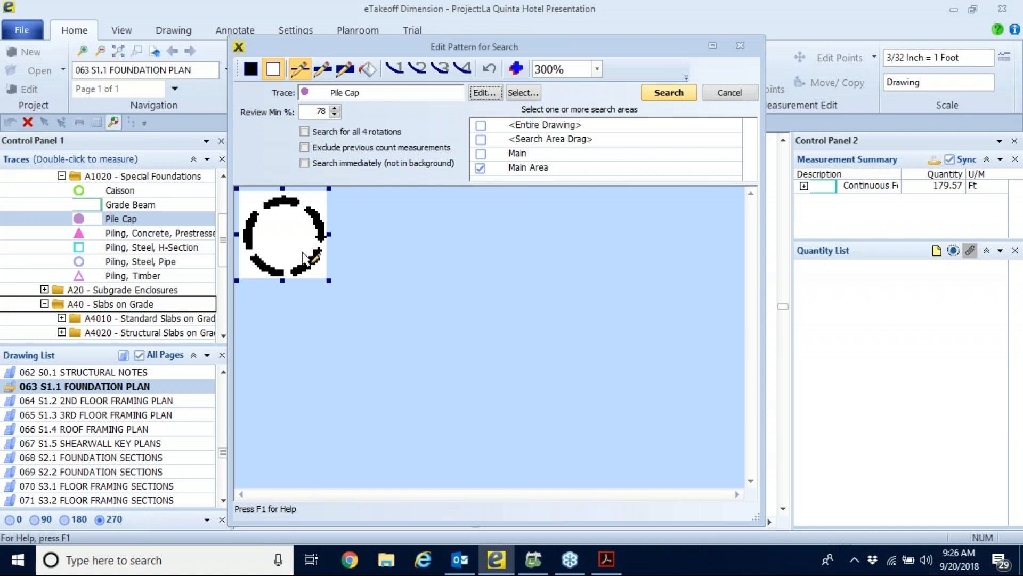
left_click(304, 162)
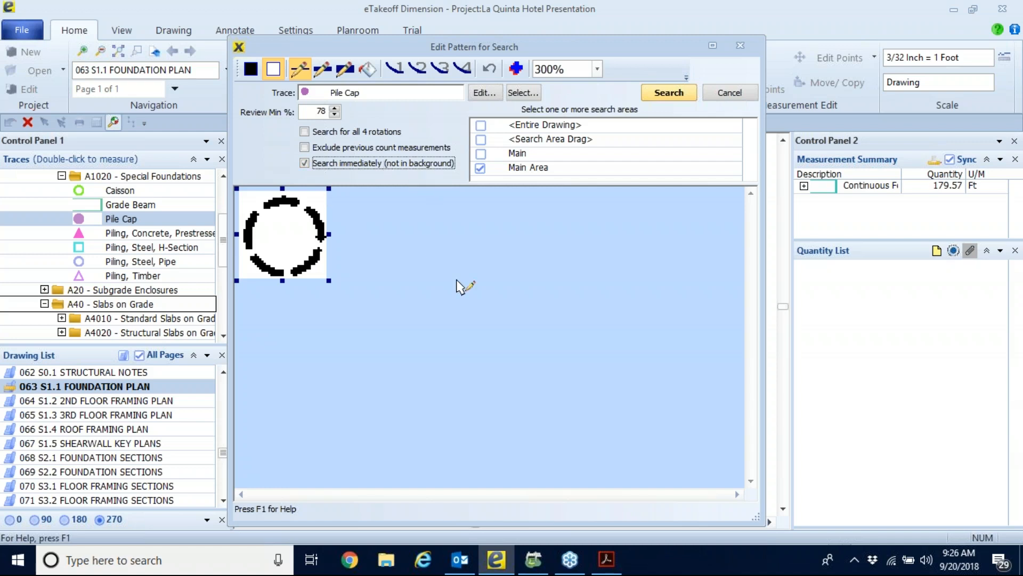
left_click(670, 94)
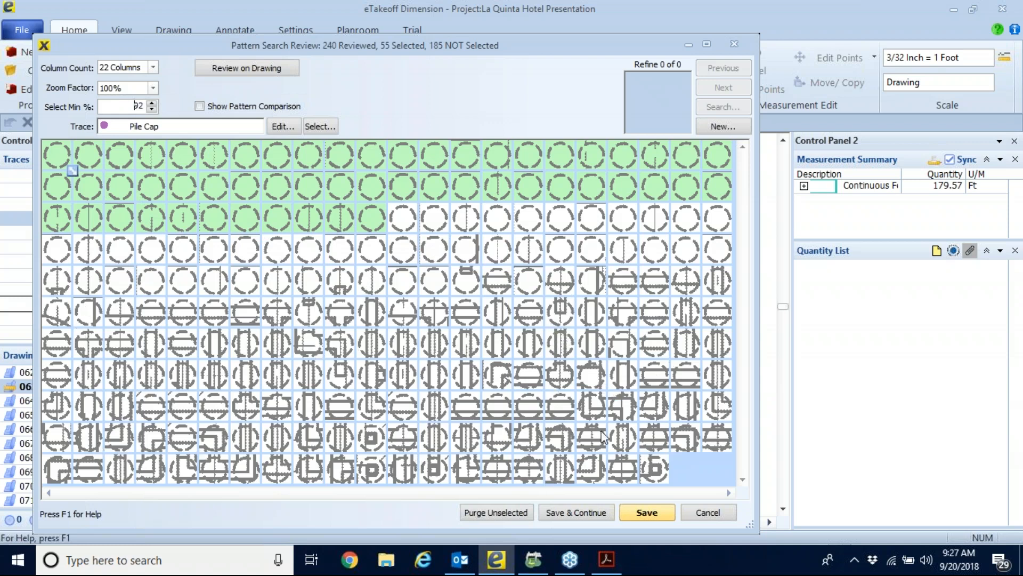
Select all remaining pattern matches through the last one, then exclude the four circles that contain a small square.
left_click(403, 217)
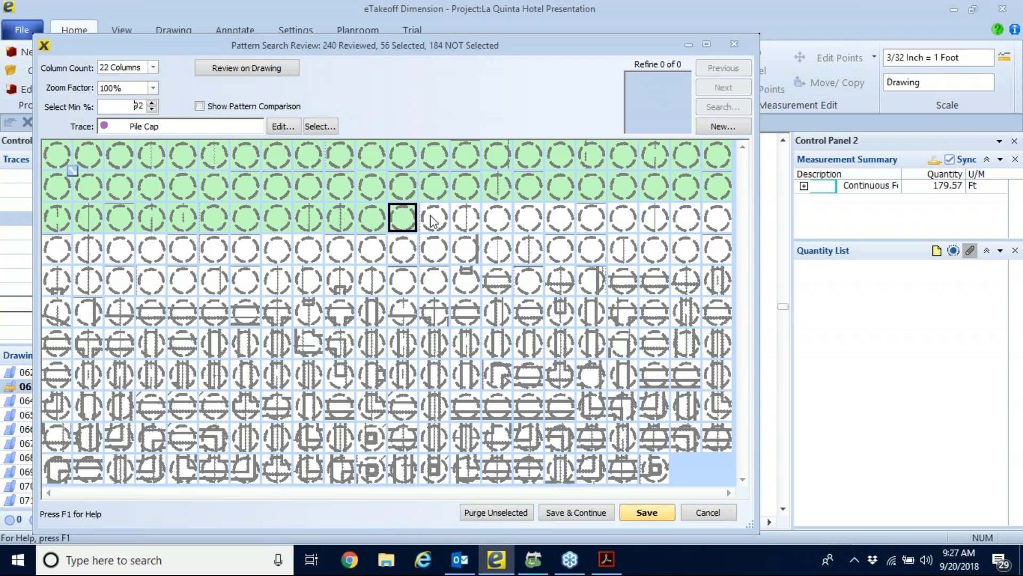
left_click(659, 469, "shift")
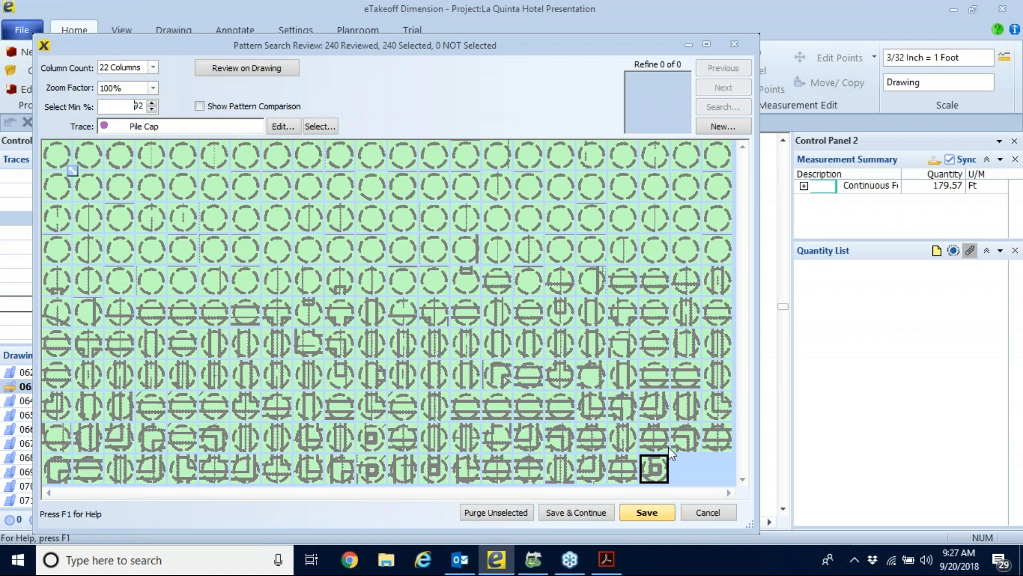
left_click(656, 471)
left_click(438, 471)
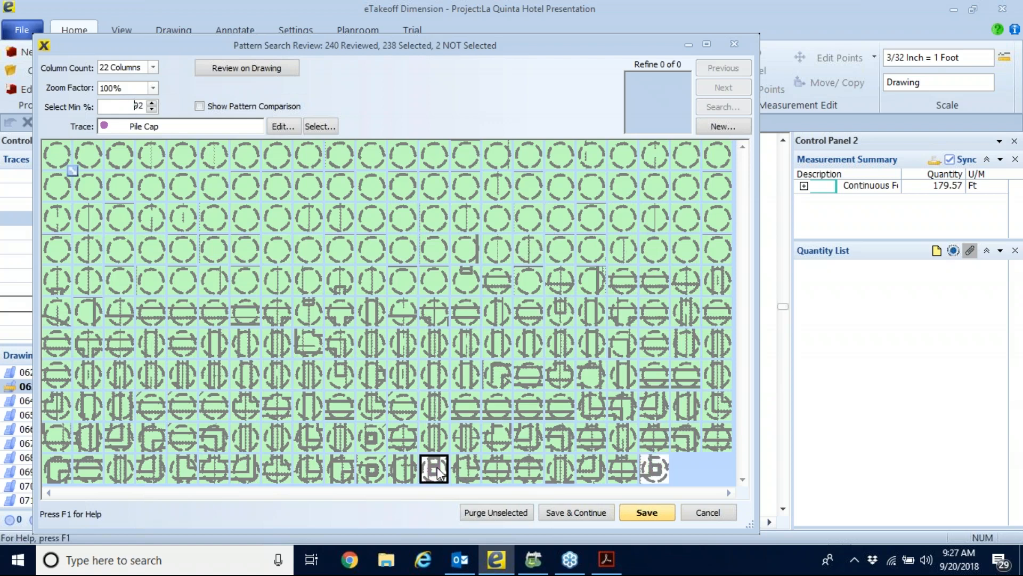
left_click(366, 471)
left_click(373, 441)
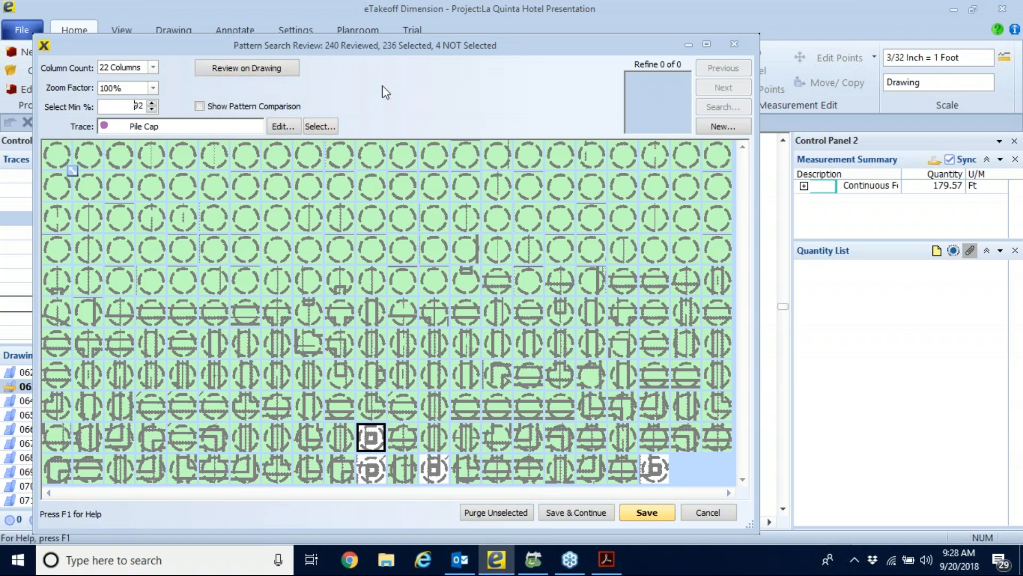
Review the selected pile cap matches across the foundation plan, end the review and save them as count measurements.
left_click(251, 68)
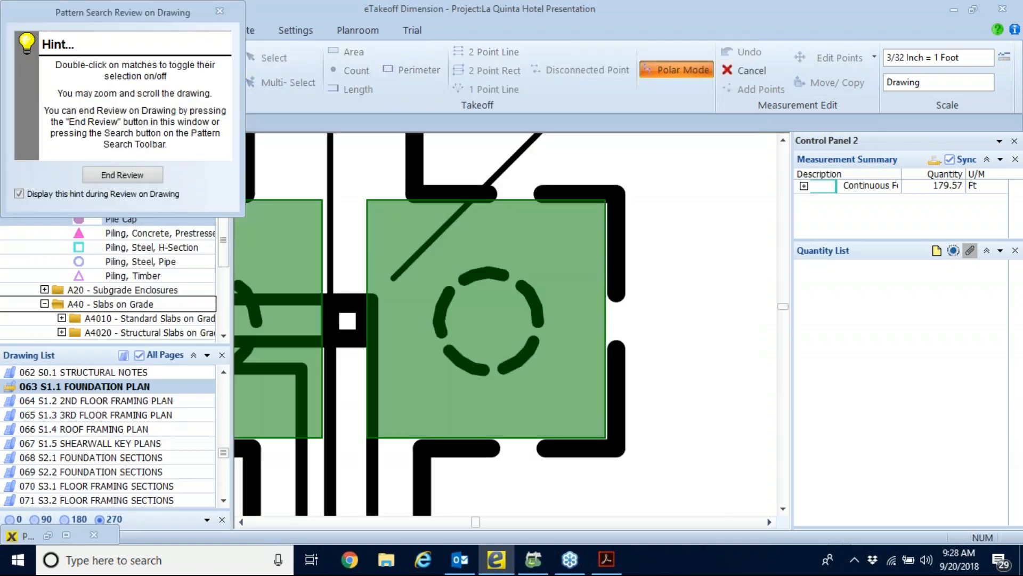
scroll(469, 282, "down", 5)
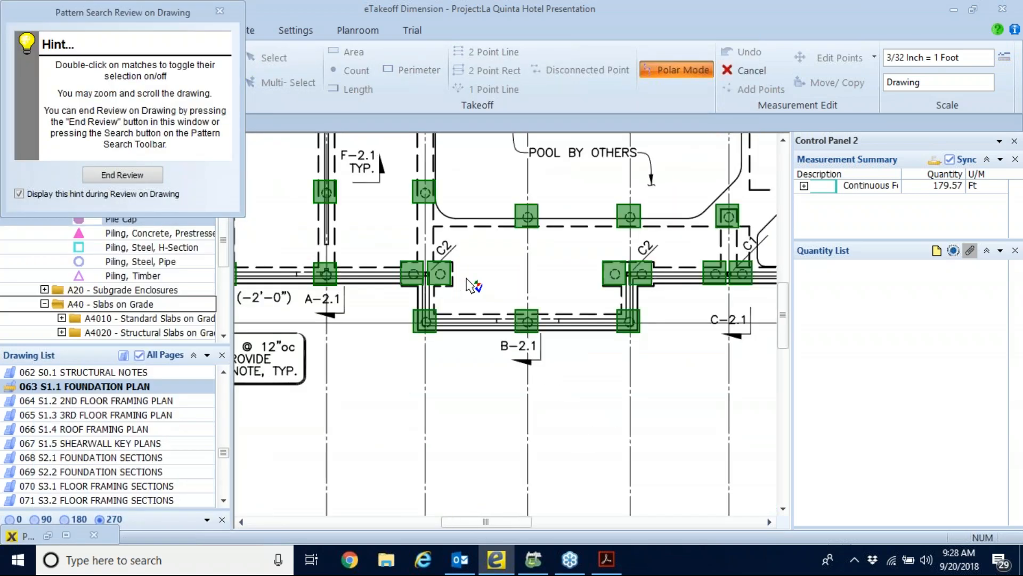
scroll(471, 312, "down", 2)
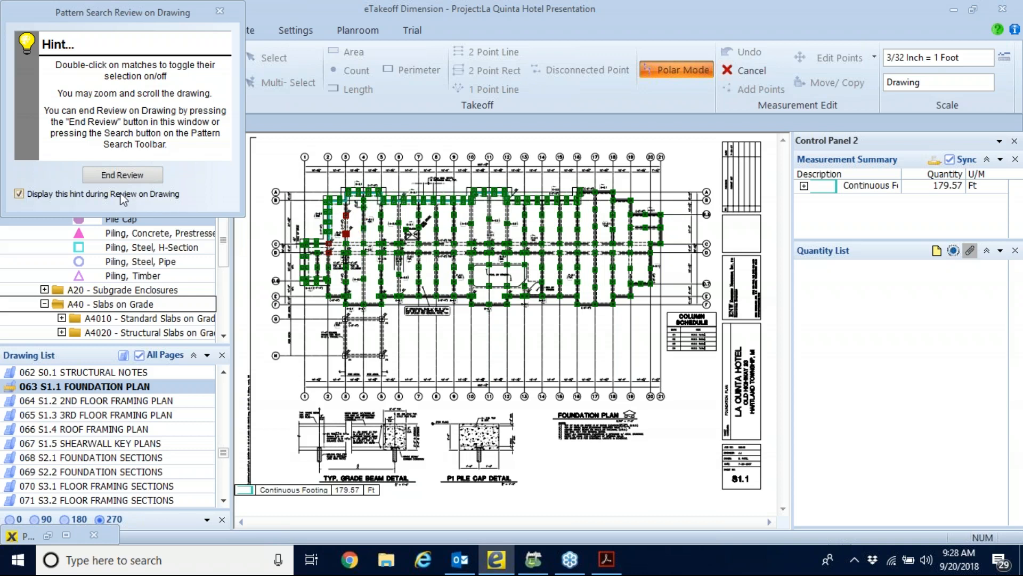
left_click(123, 176)
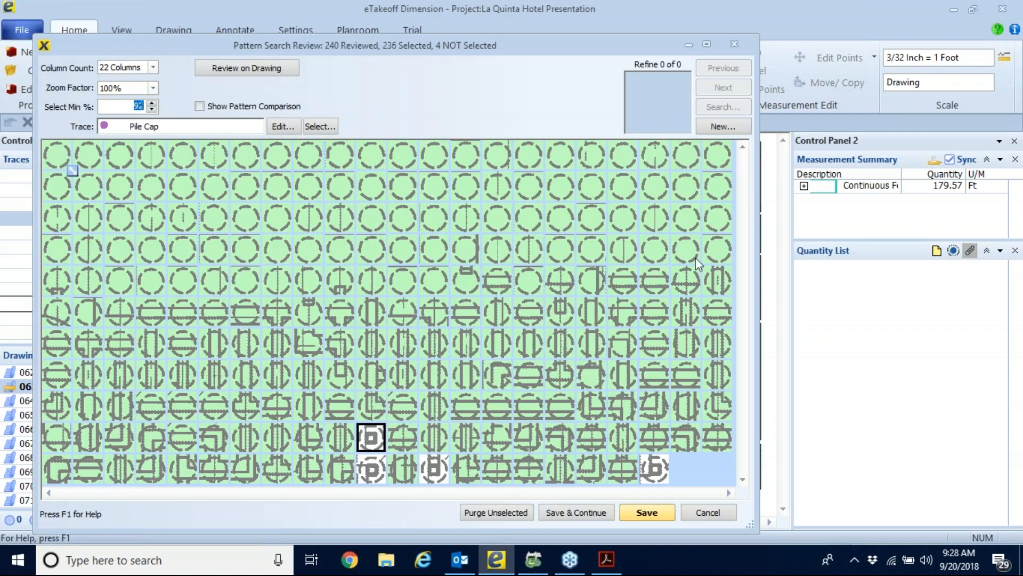
left_click(647, 512)
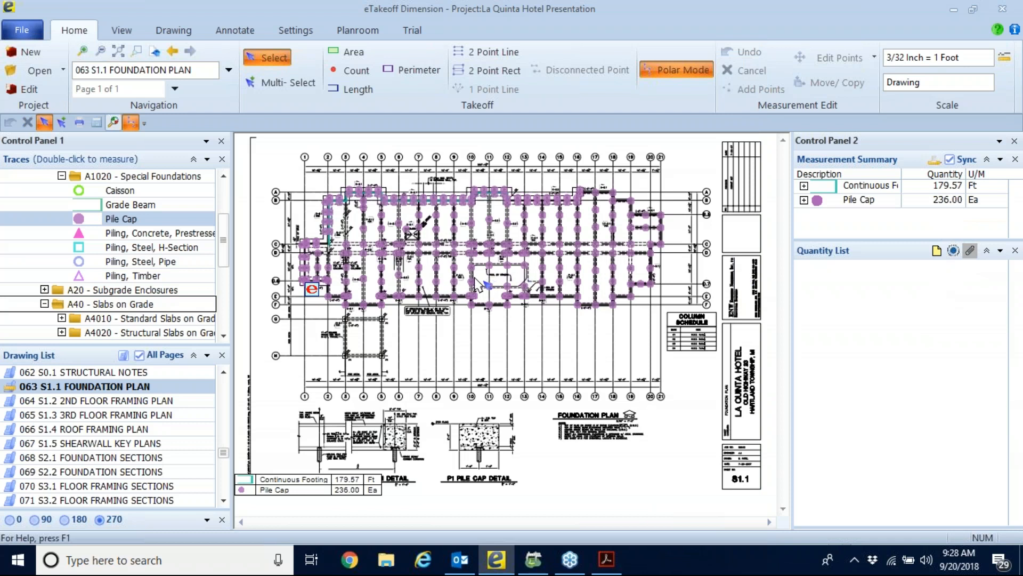
Select the pile cap count measurement on the foundation plan and widen the quantity list so its field names are readable.
mouse_move(476, 286)
left_click(513, 302)
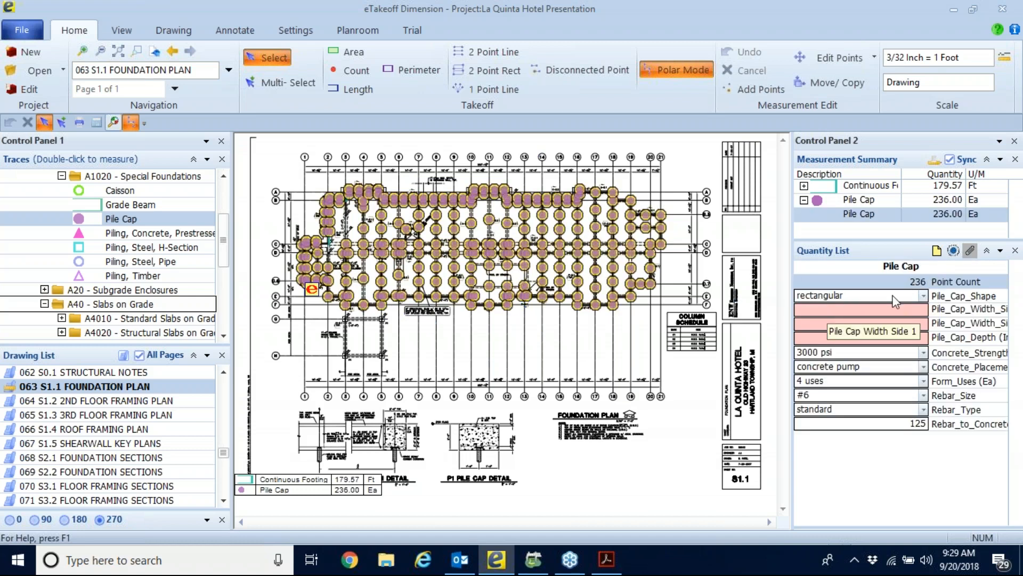
left_click(825, 315)
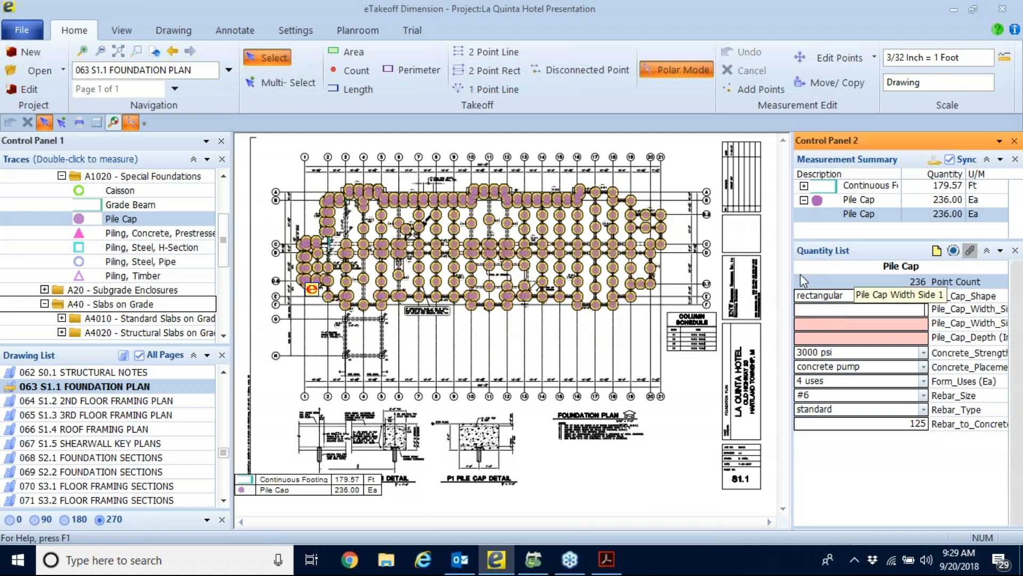
left_click_drag(791, 259, 769, 259)
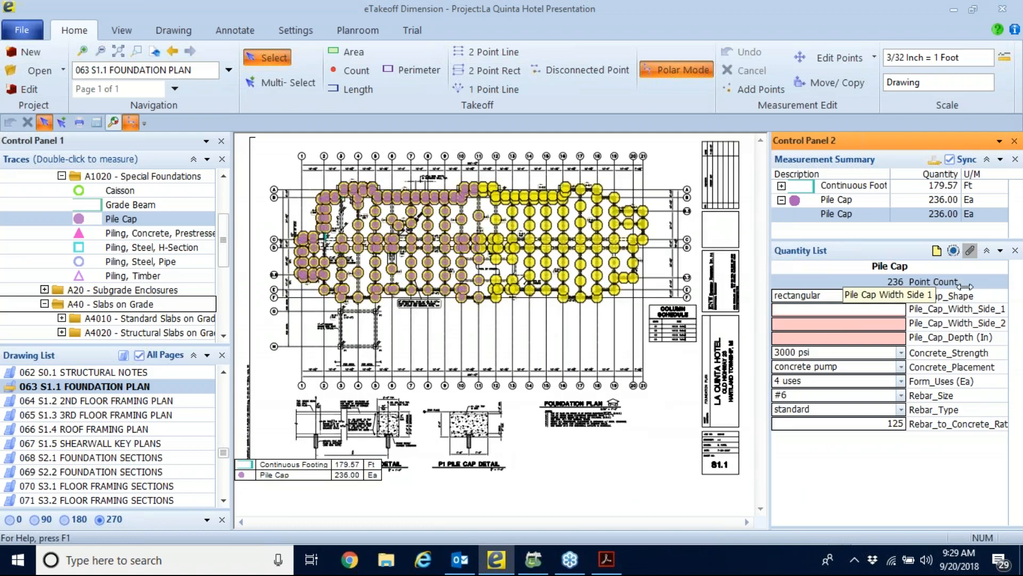
Set the pile cap shape of the selected count to triangular or other.
left_click(819, 299)
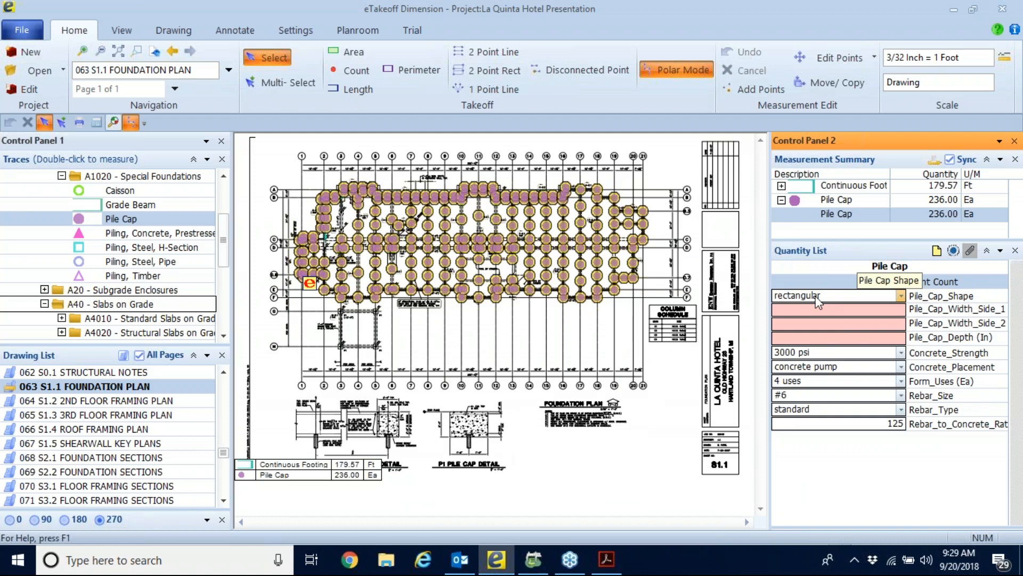
left_click(901, 295)
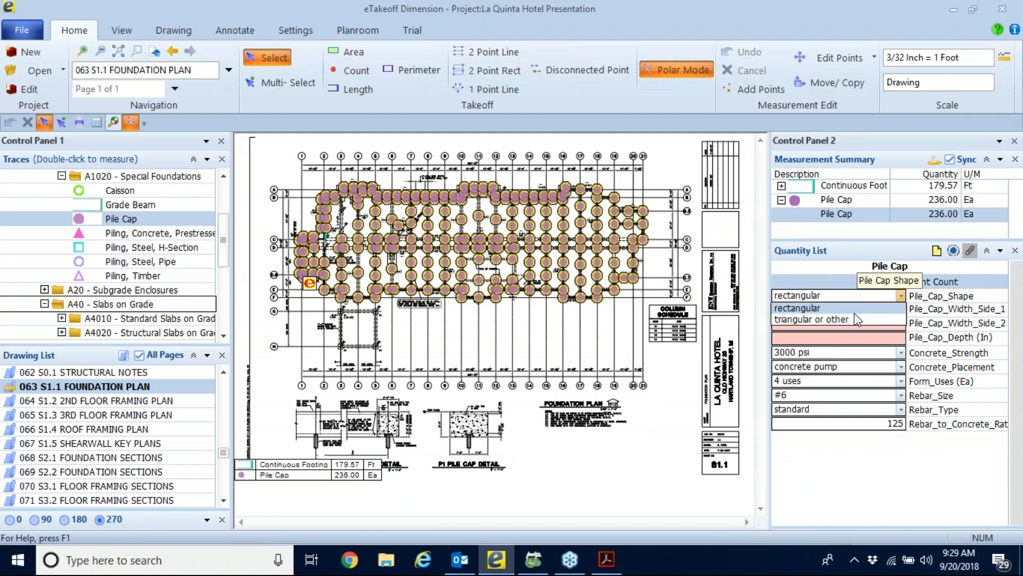
left_click(834, 321)
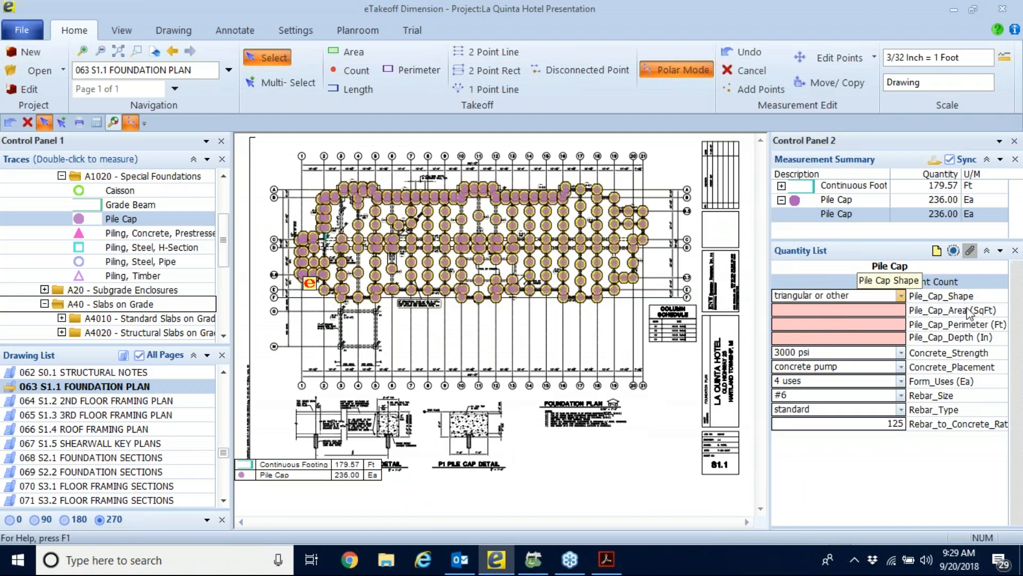
Enter the pile cap dimensions: area 10 SqFt, perimeter 10 Ft and depth 30 In.
left_click(898, 313)
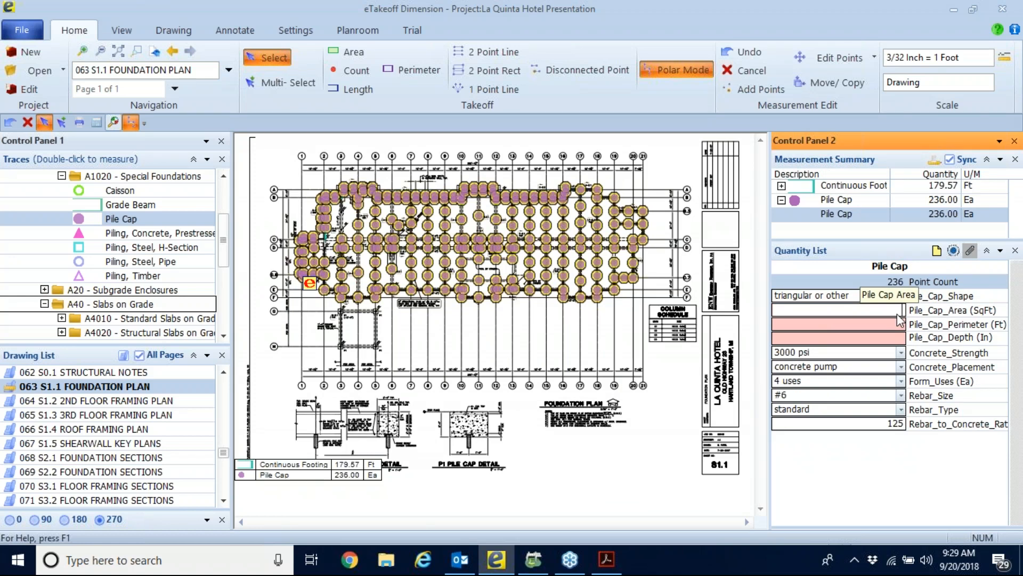
type("10")
left_click(895, 327)
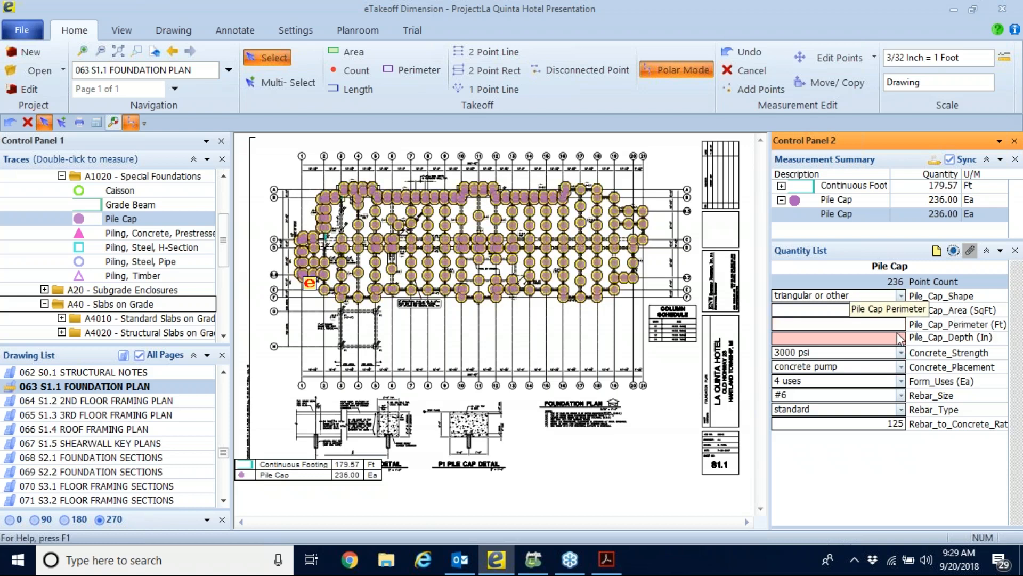
type("10")
left_click(898, 337)
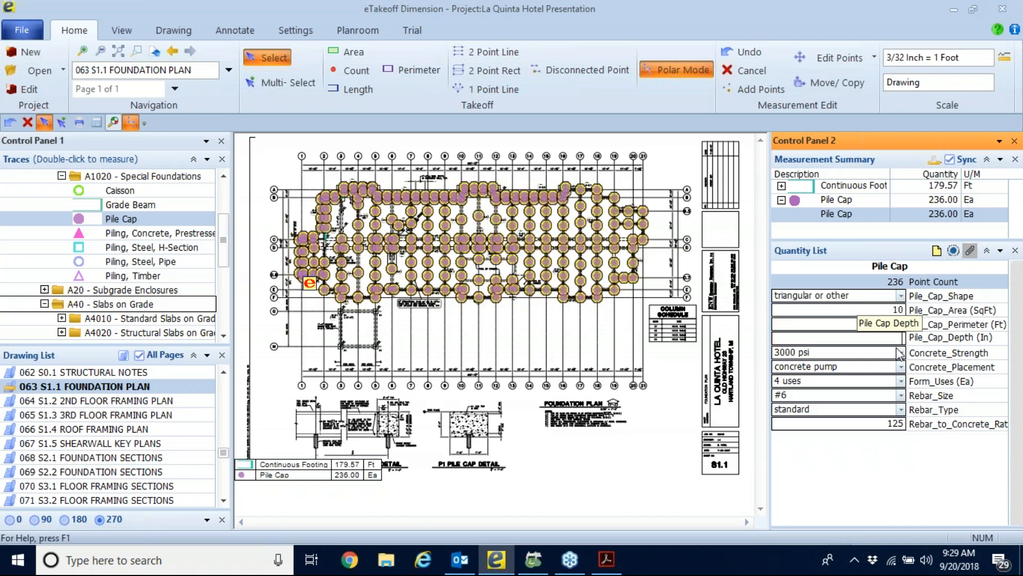
type("30")
key("Return")
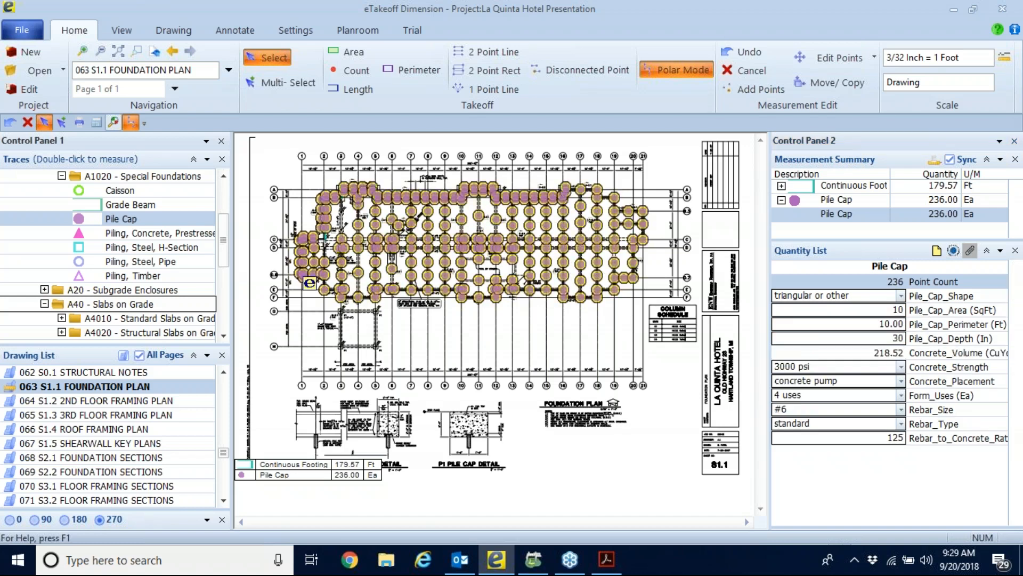
Set the concrete placement method for the pile caps to hand buggy.
left_click(869, 374)
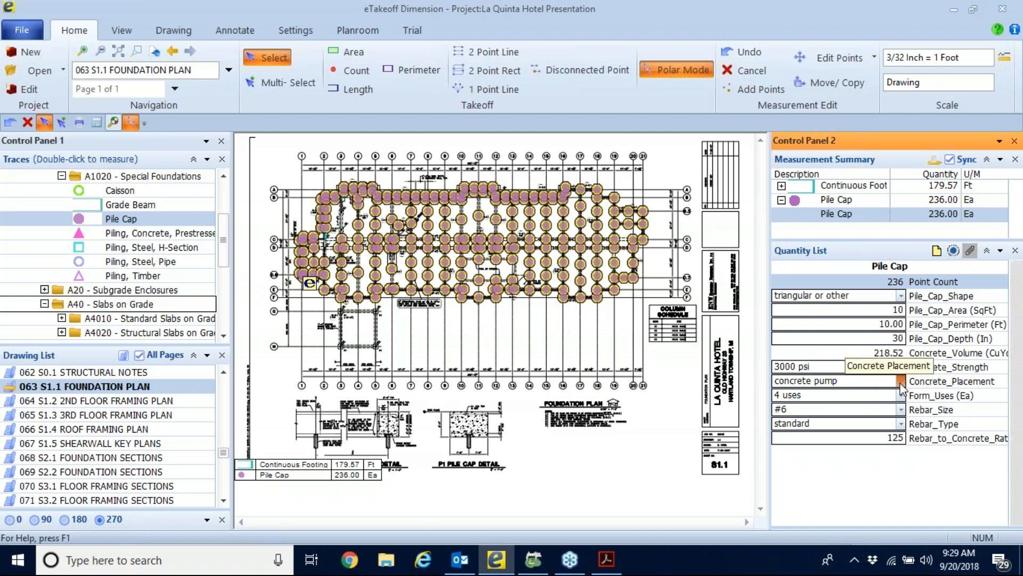
left_click(900, 381)
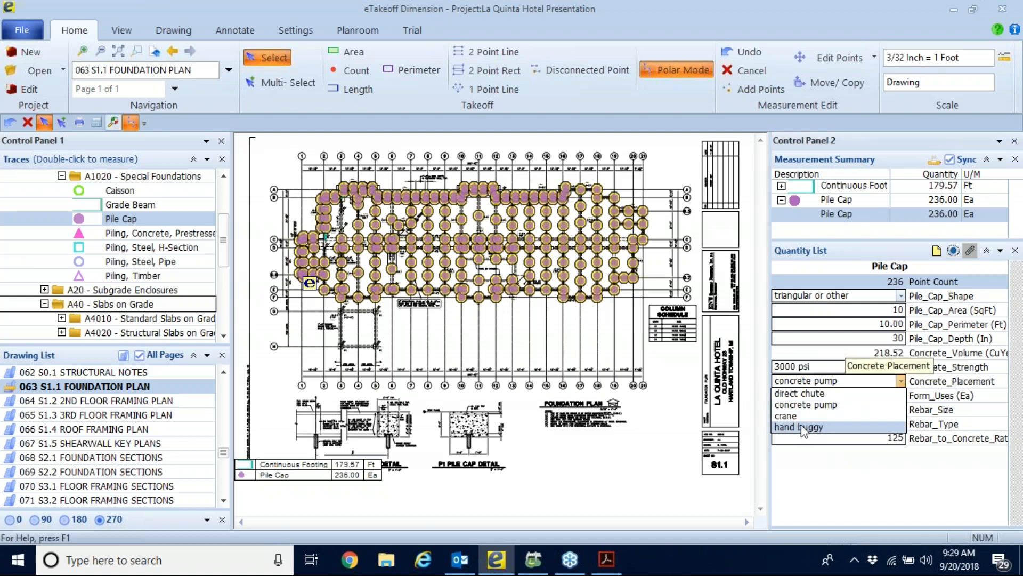
left_click(804, 431)
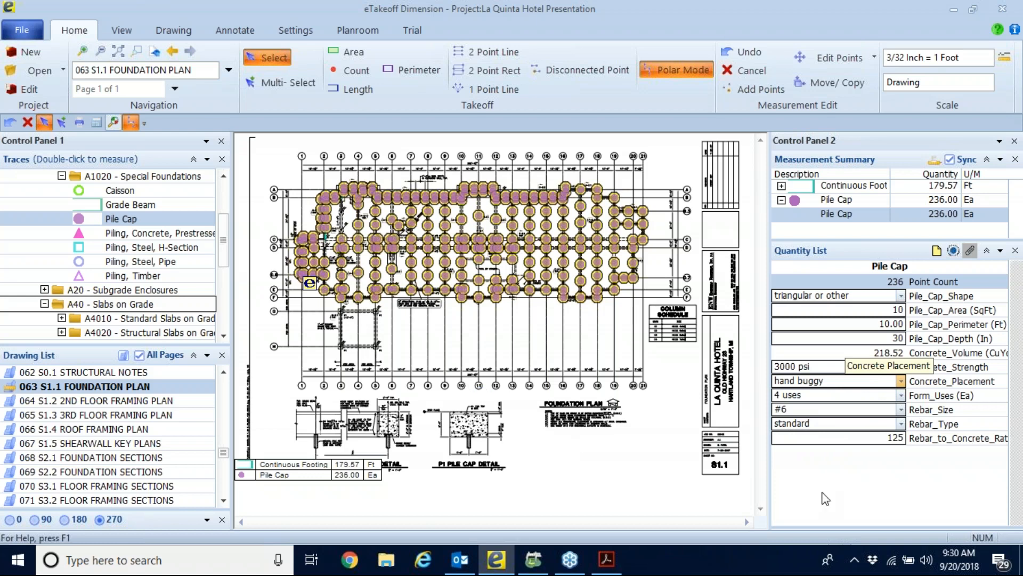
left_click(489, 349)
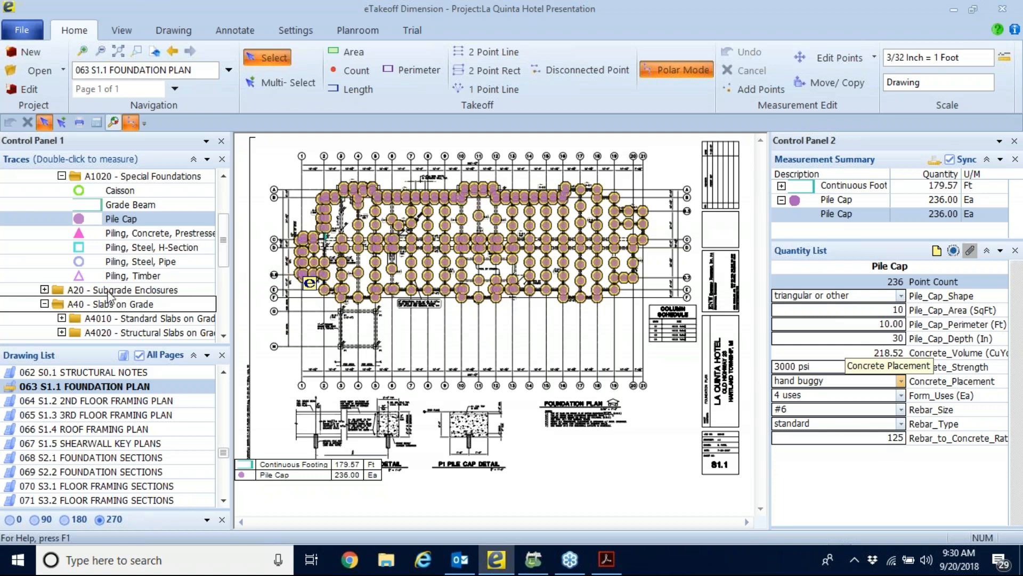
Browse the trace list beyond the special foundations for another trace to measure with.
scroll(112, 292, "down", 1)
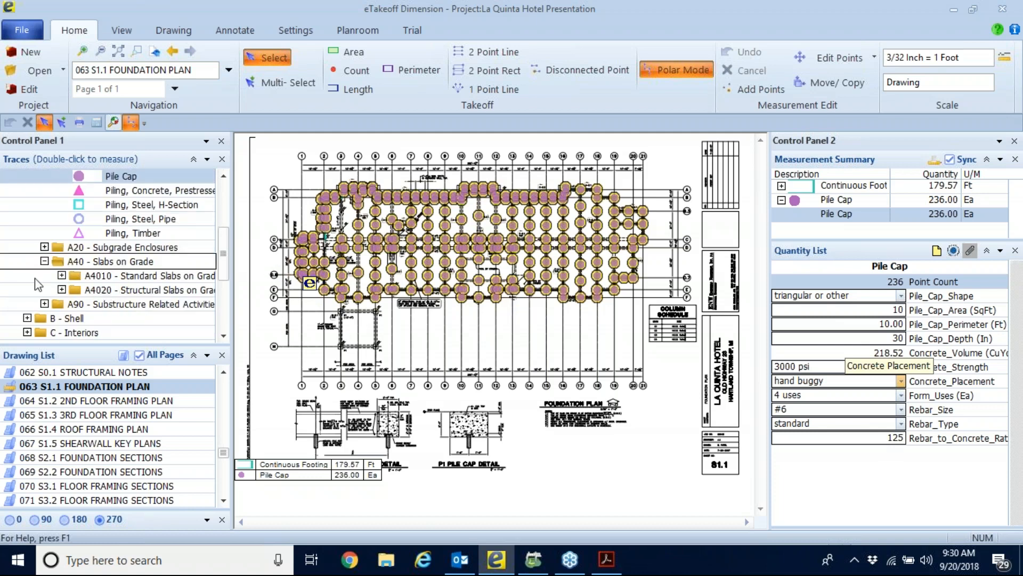
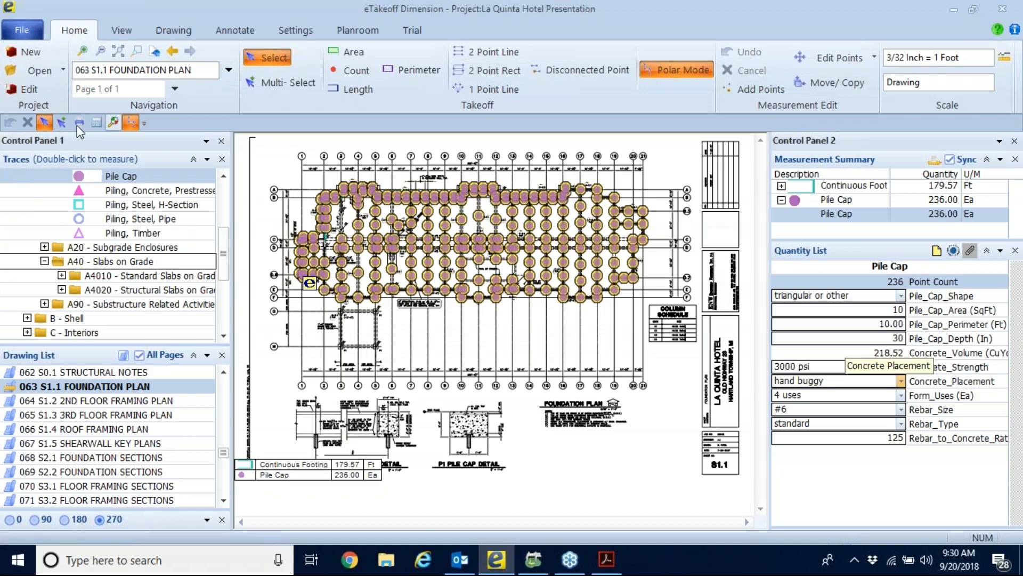
Move the drawing legend to the empty area beneath the foundation plan title, beside the P1 pile cap detail.
left_click_drag(307, 466, 592, 447)
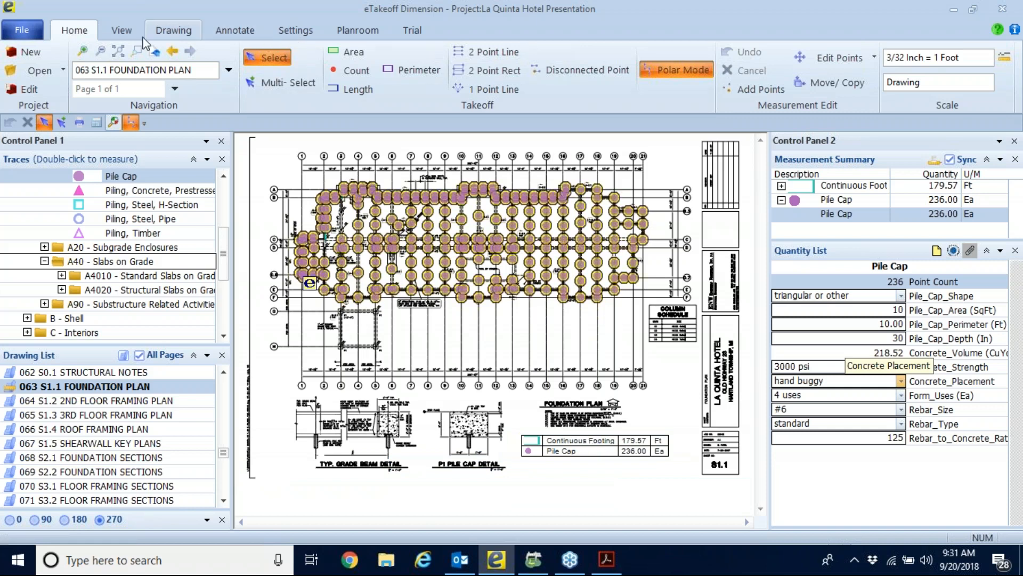
Start eTakeoff Bridge and delete the existing Test 99 bridge.
left_click(121, 31)
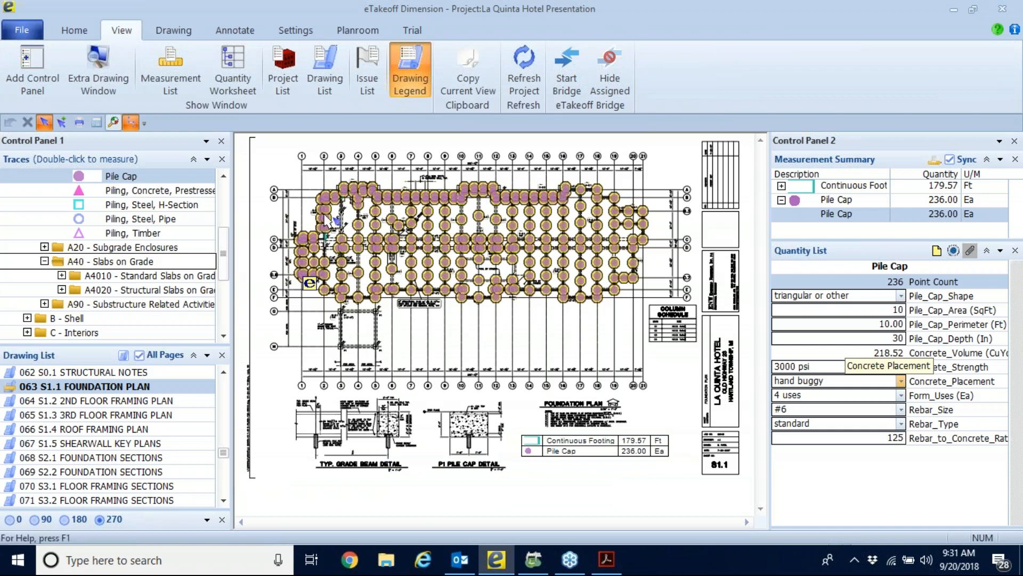
mouse_move(323, 214)
left_click(564, 62)
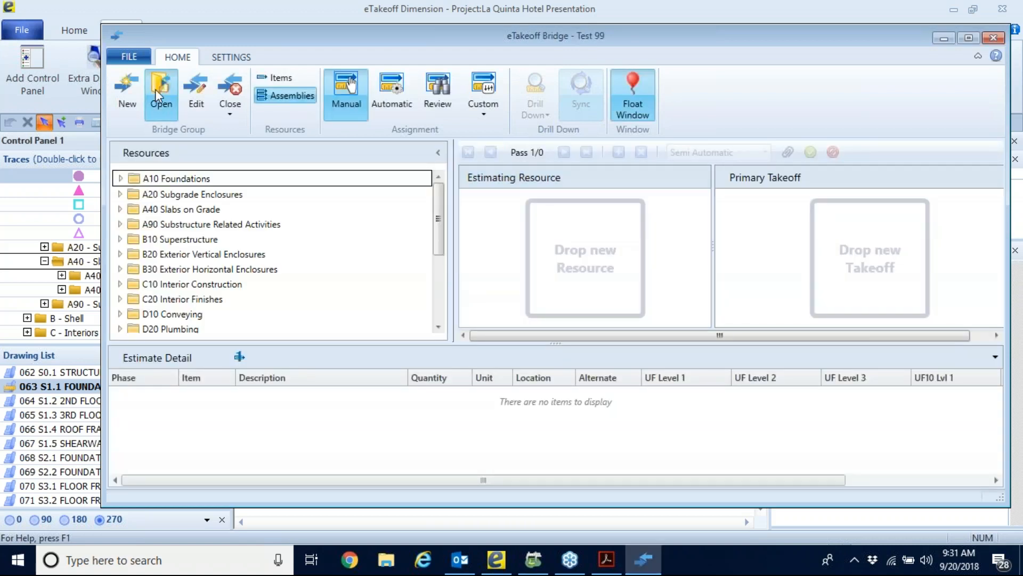
left_click(155, 89)
left_click(756, 141)
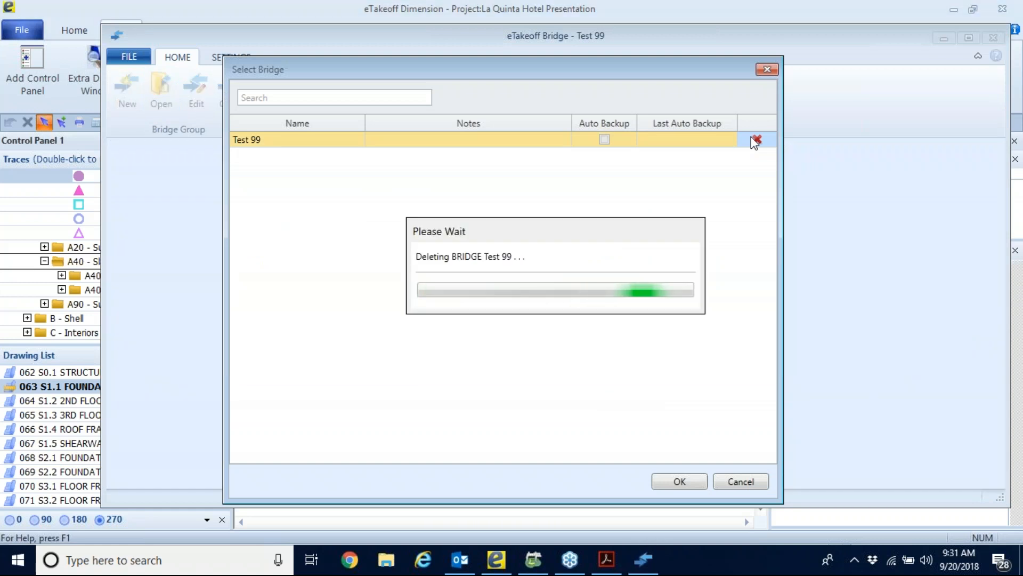
left_click(747, 481)
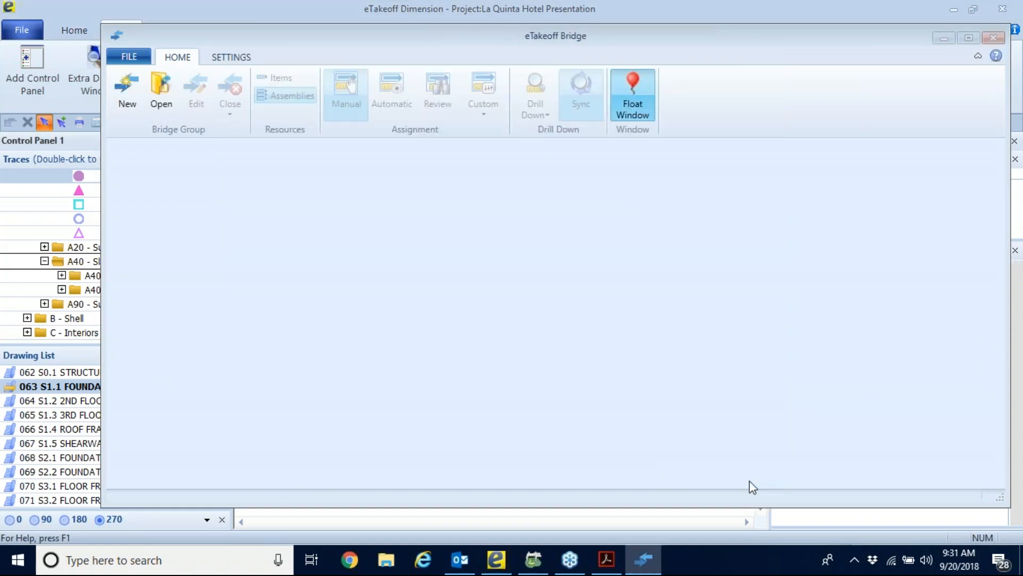
Begin a new bridge and name it Webinar 092018.
left_click(128, 93)
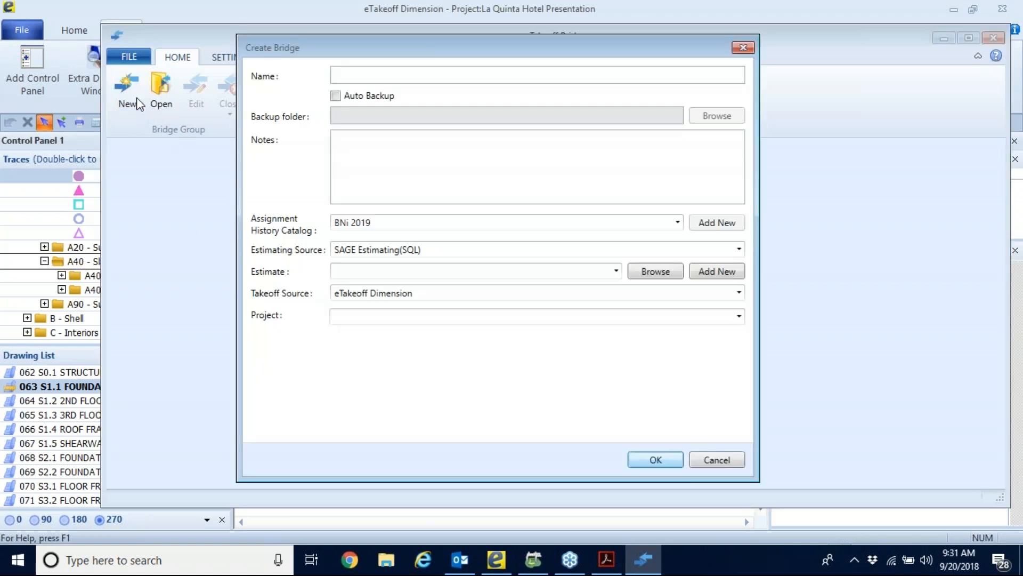
left_click_drag(389, 50, 386, 84)
left_click(371, 102)
type("Webinar 09")
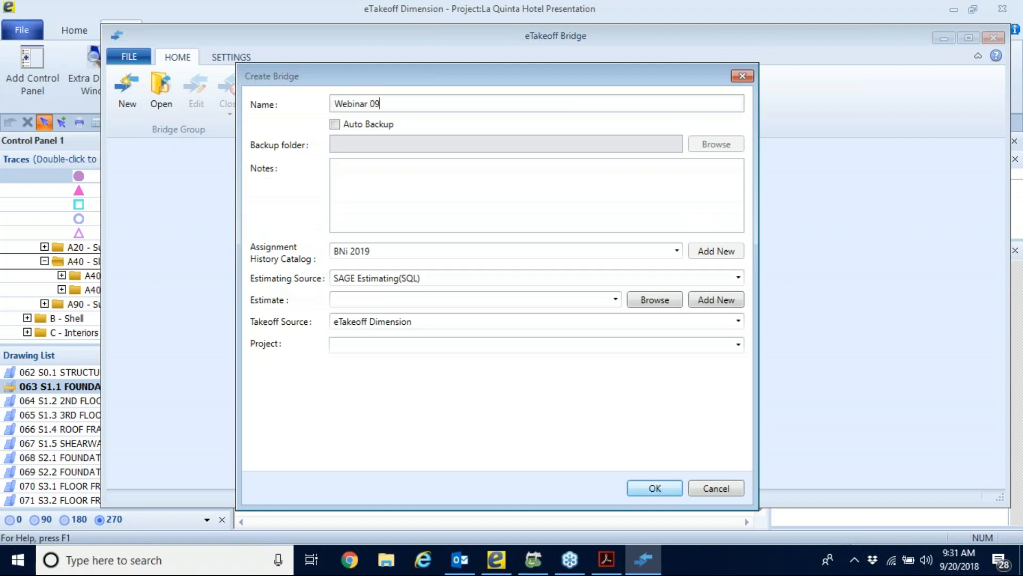
type("2018")
Set the takeoff project of the new bridge to La Quinta Hotel Presentation.
left_click(350, 344)
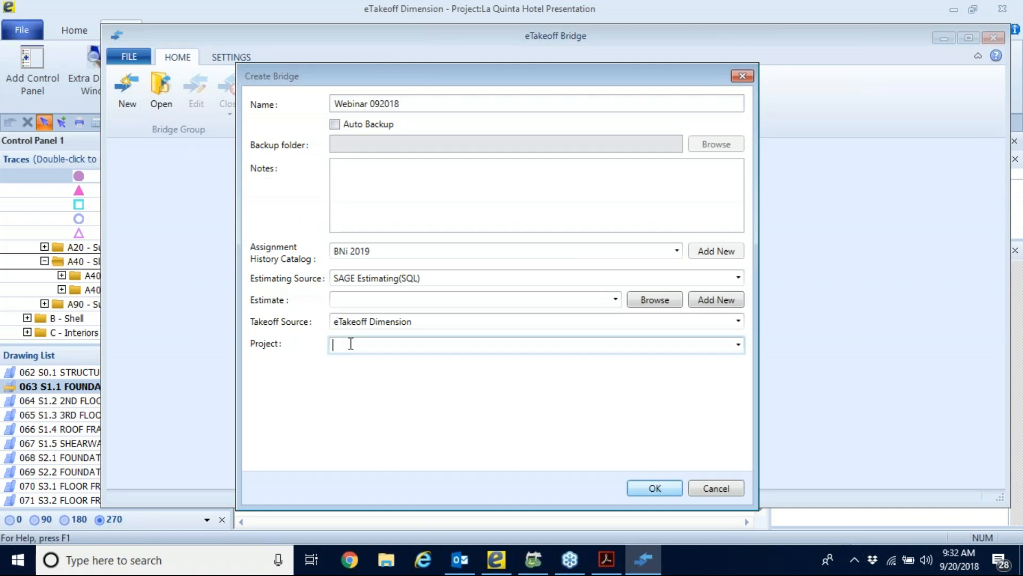
left_click(739, 346)
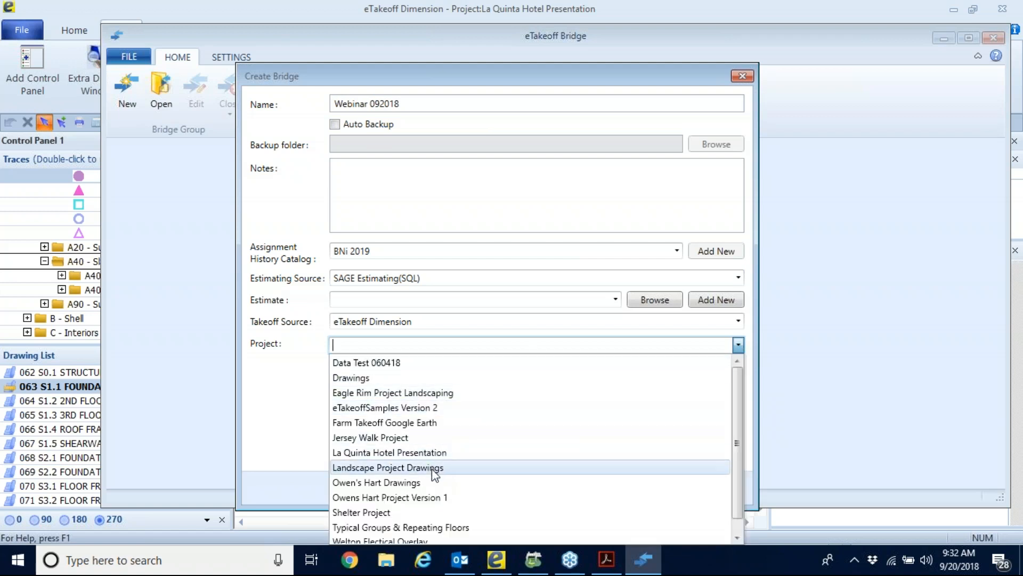
left_click(390, 454)
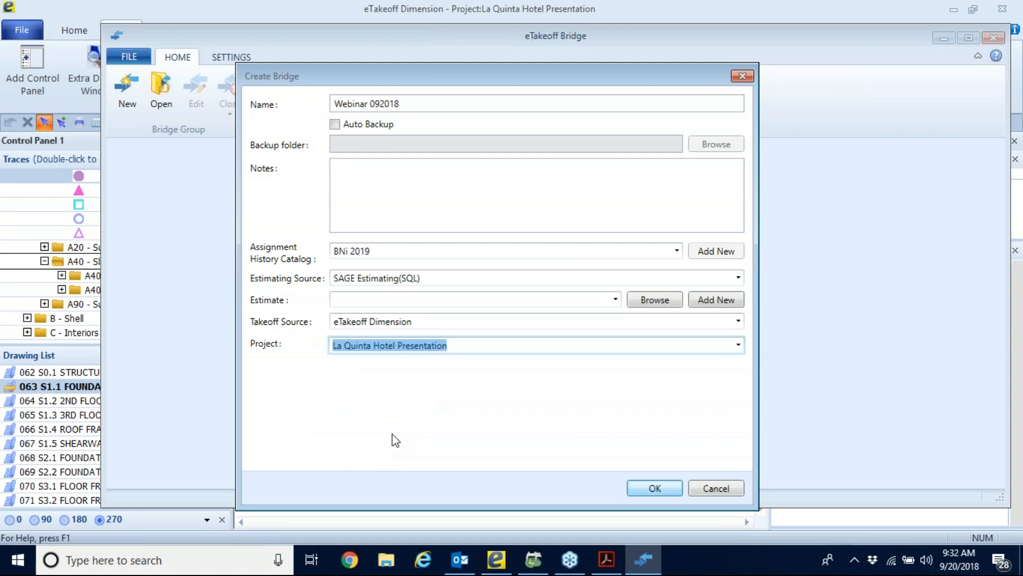
Add a new estimate named Webinar 092018 using the BNi_FM_Costbook_2019 database, and create the bridge with it.
left_click(722, 303)
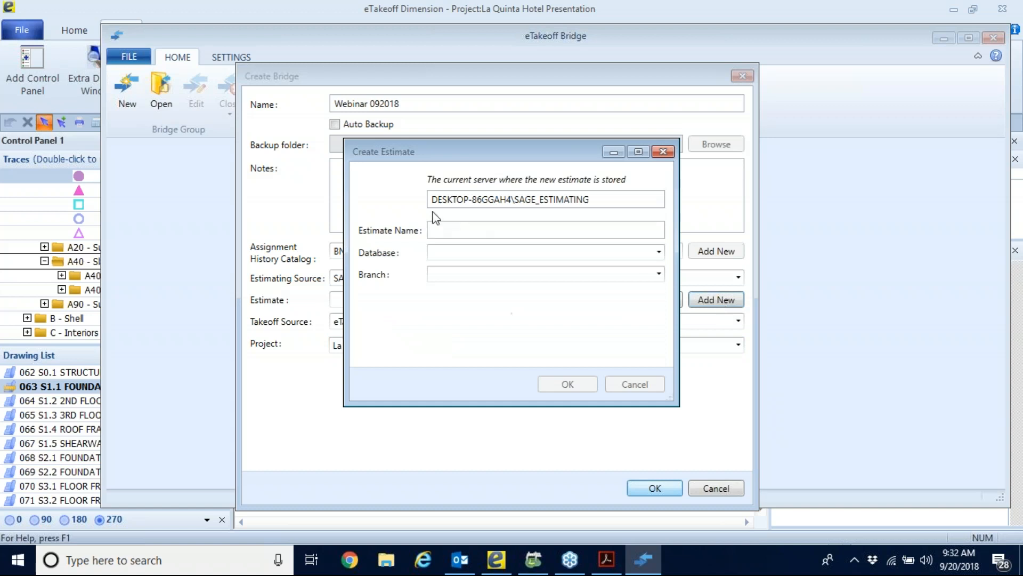
type("W")
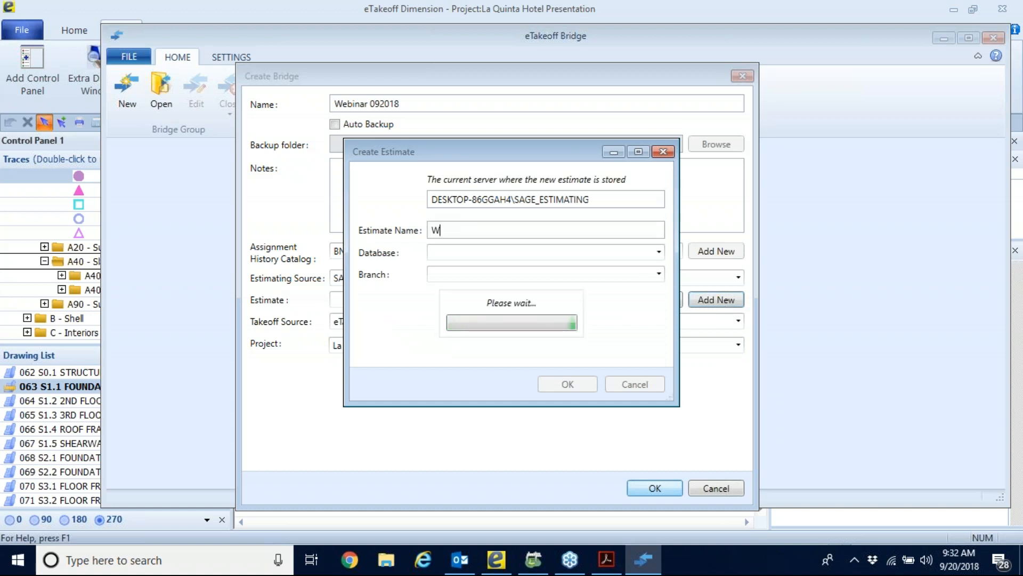
type("ebinar ")
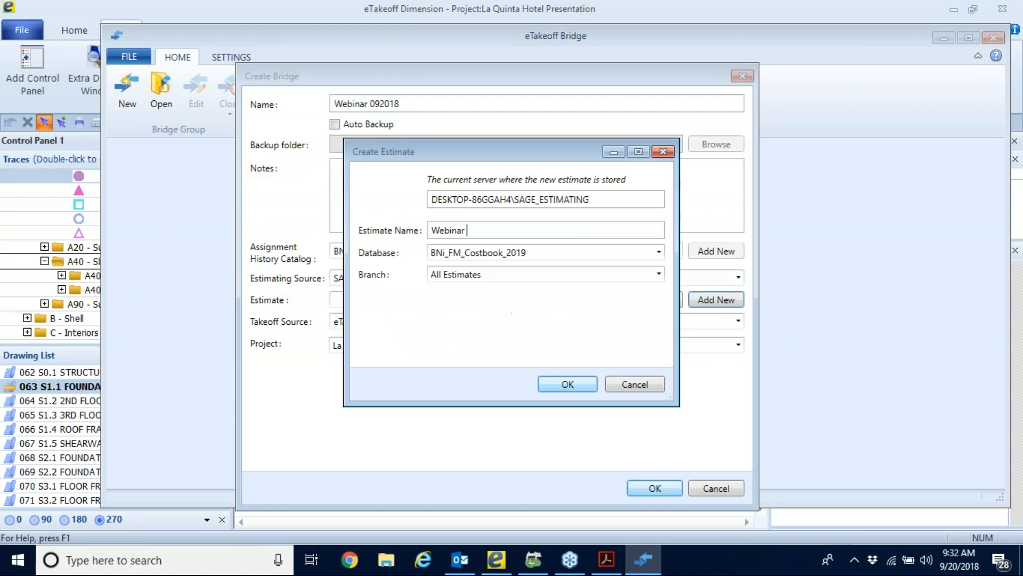
type("092018")
left_click(567, 384)
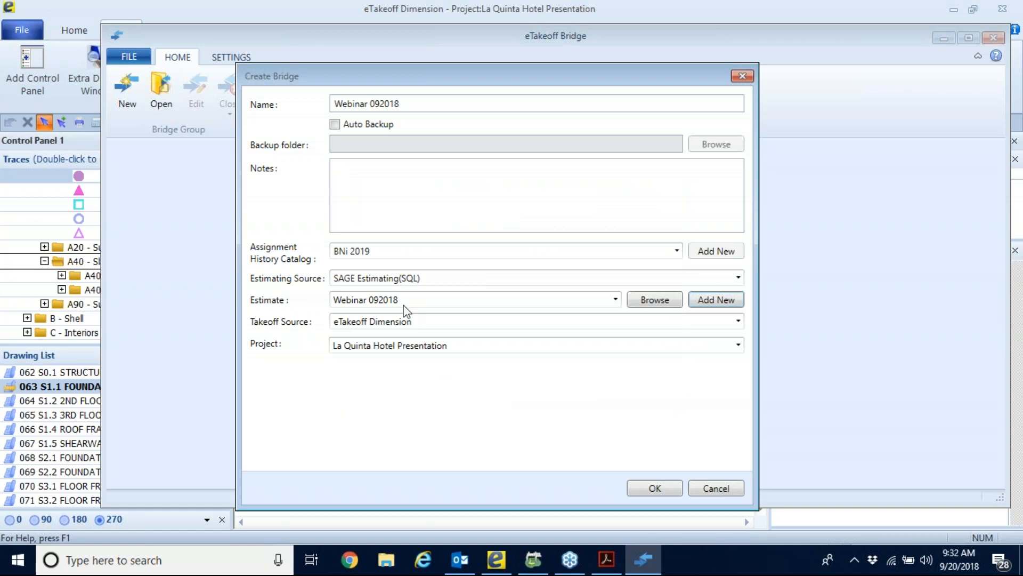
left_click(657, 486)
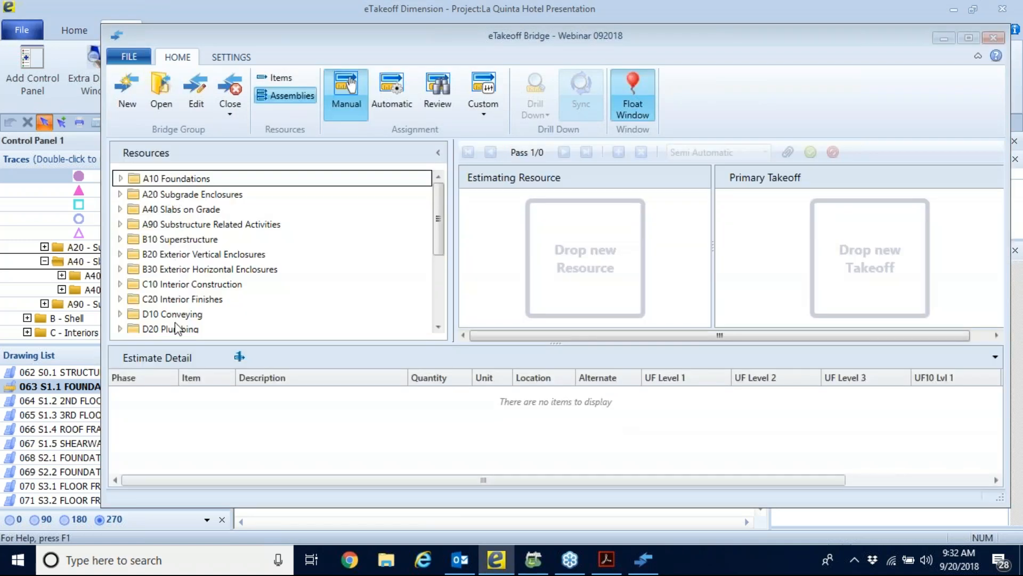
Look over the item resources of the estimating database and return to the assemblies.
left_click(280, 78)
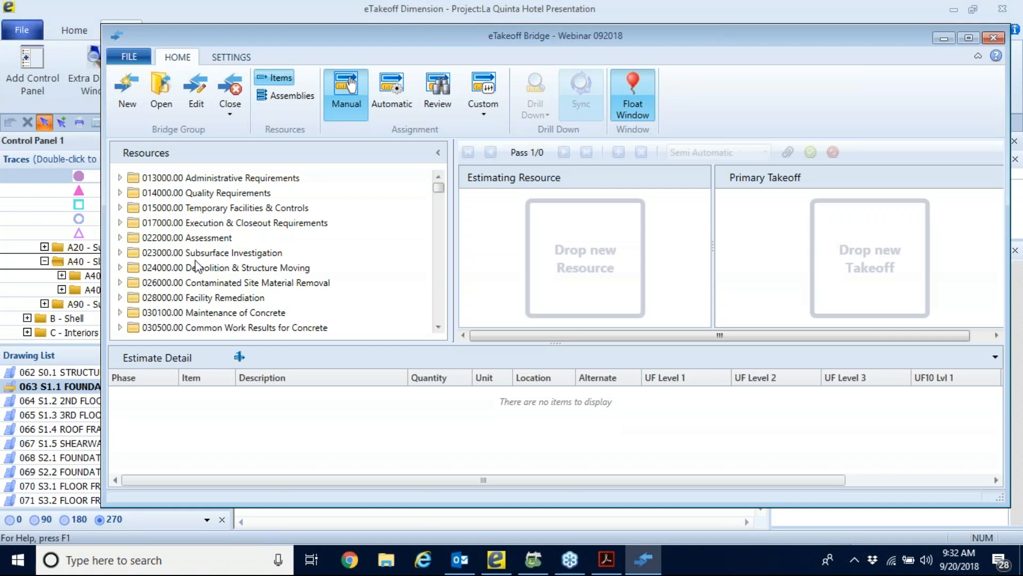
left_click(288, 95)
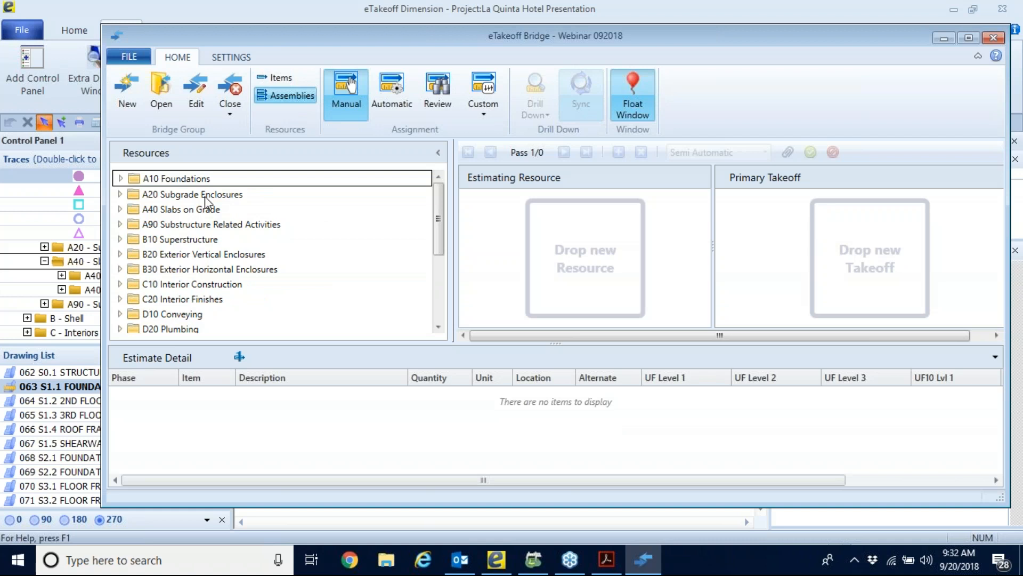
Switch to automatic assignment, preview the A1010.10 1000 Continuous Footing assignment under the footing takeoff, and discard the preview.
left_click(391, 93)
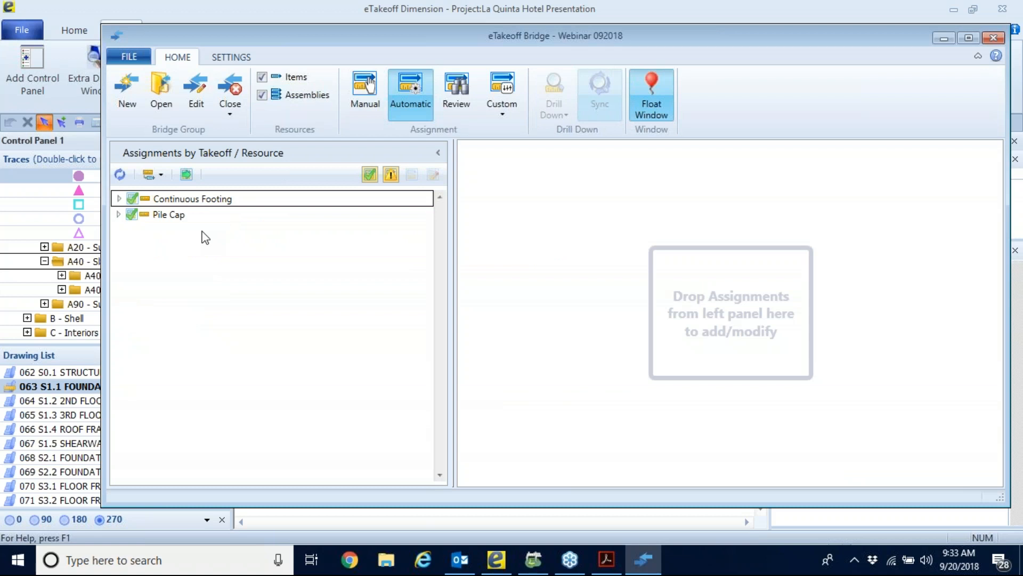
left_click(118, 197)
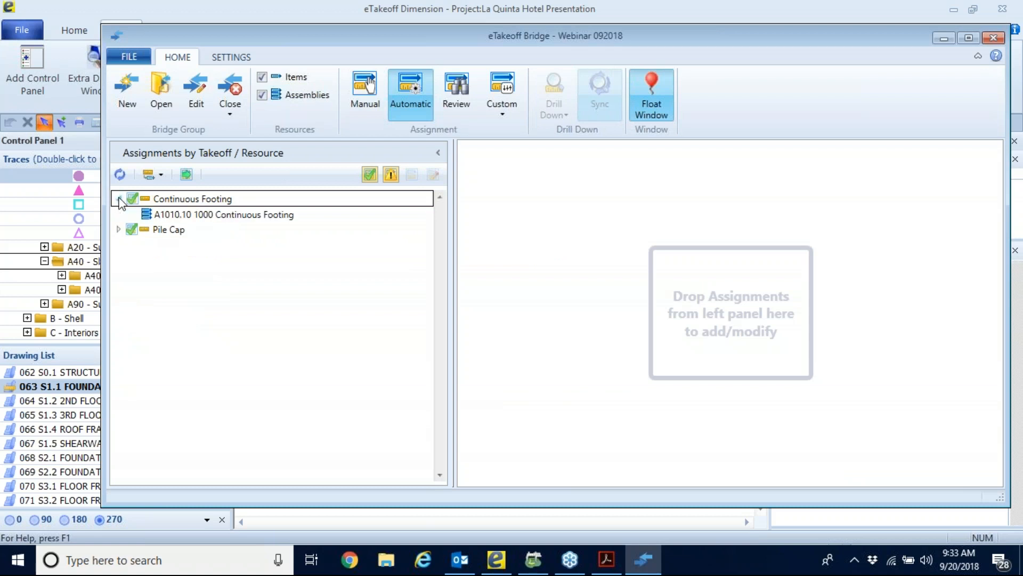
left_click(230, 217)
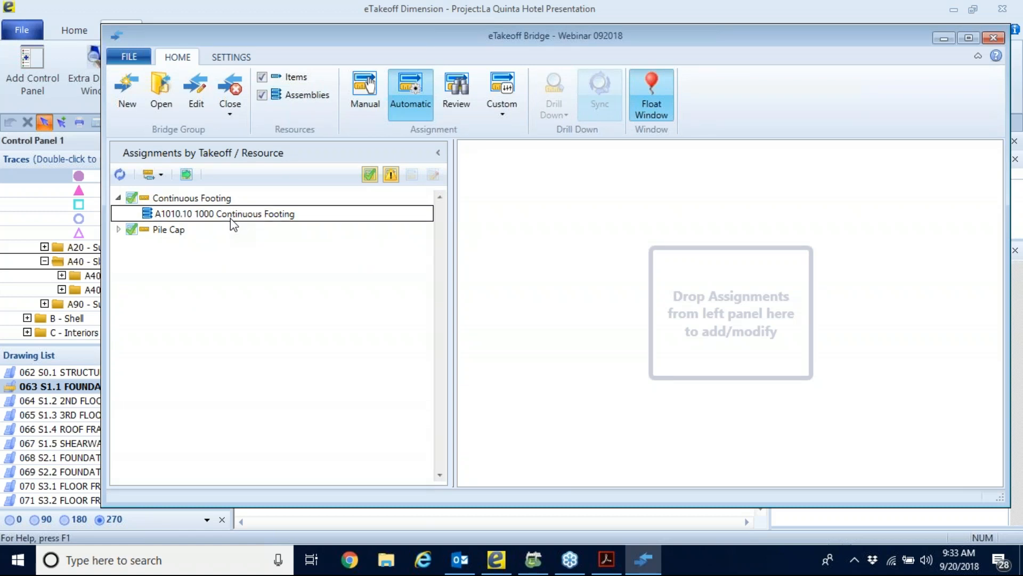
double_click(231, 218)
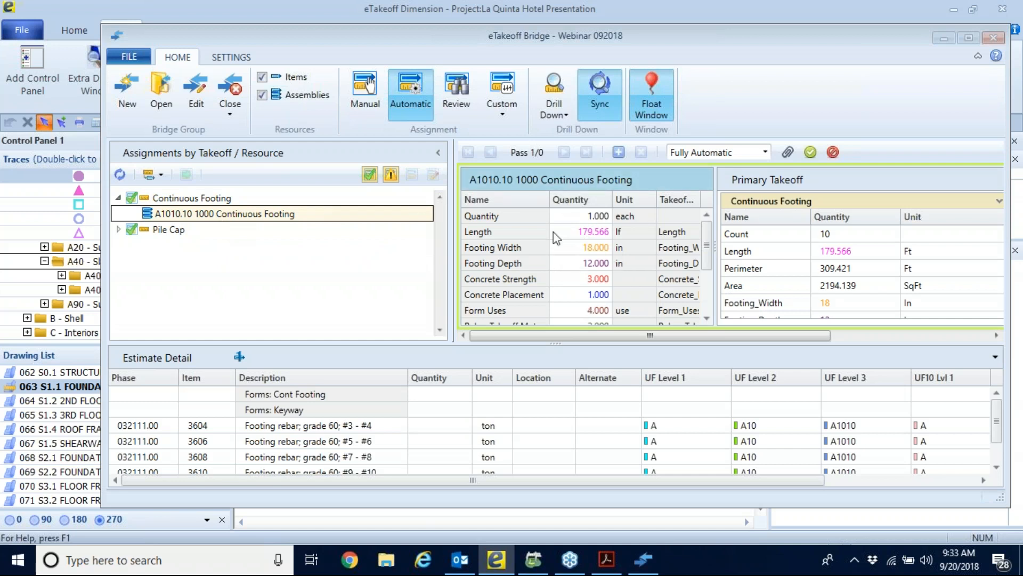
left_click(833, 153)
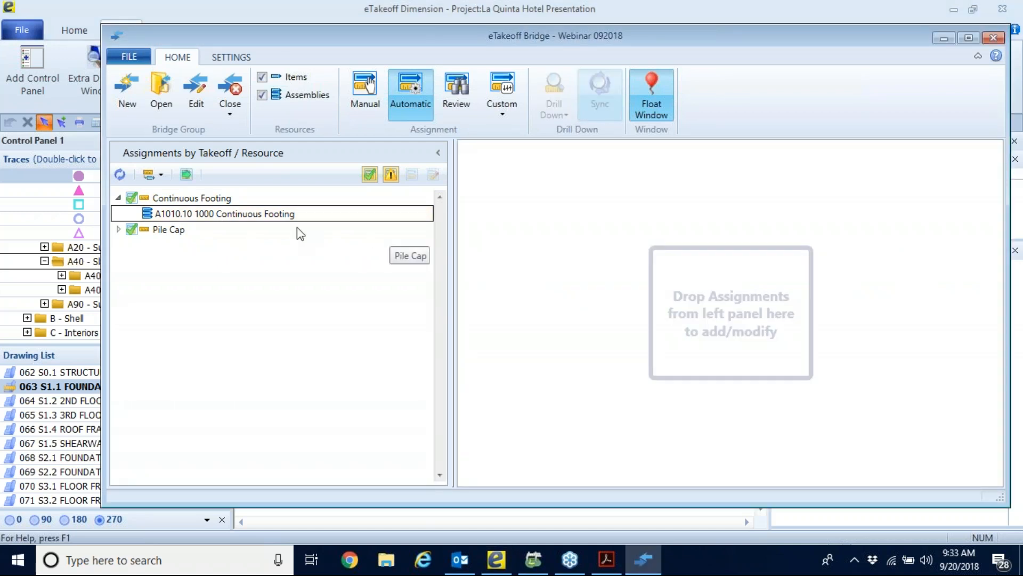
Collapse the Continuous Footing takeoff and add all the automatic assignments to the estimate.
left_click(119, 197)
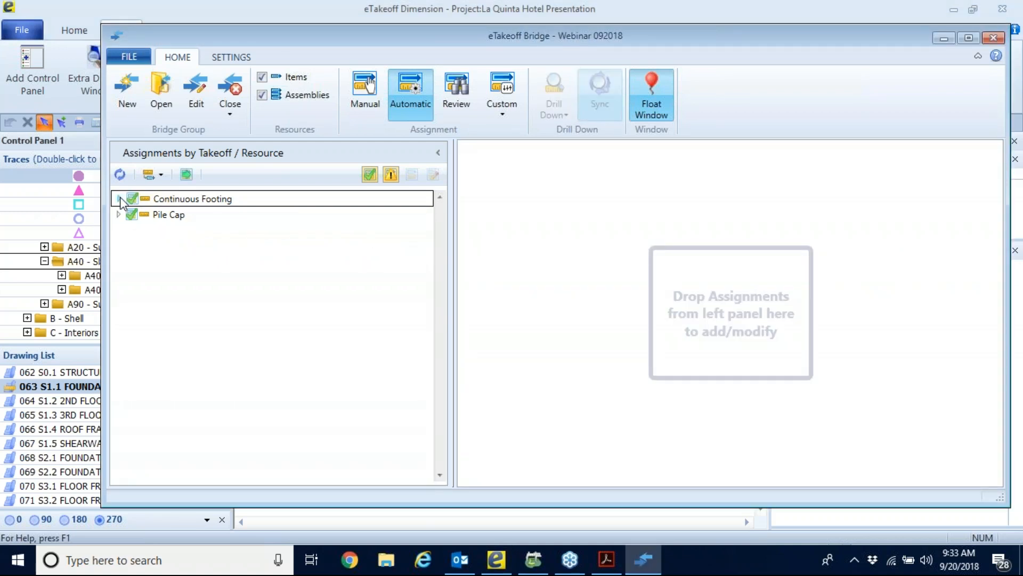
left_click(186, 174)
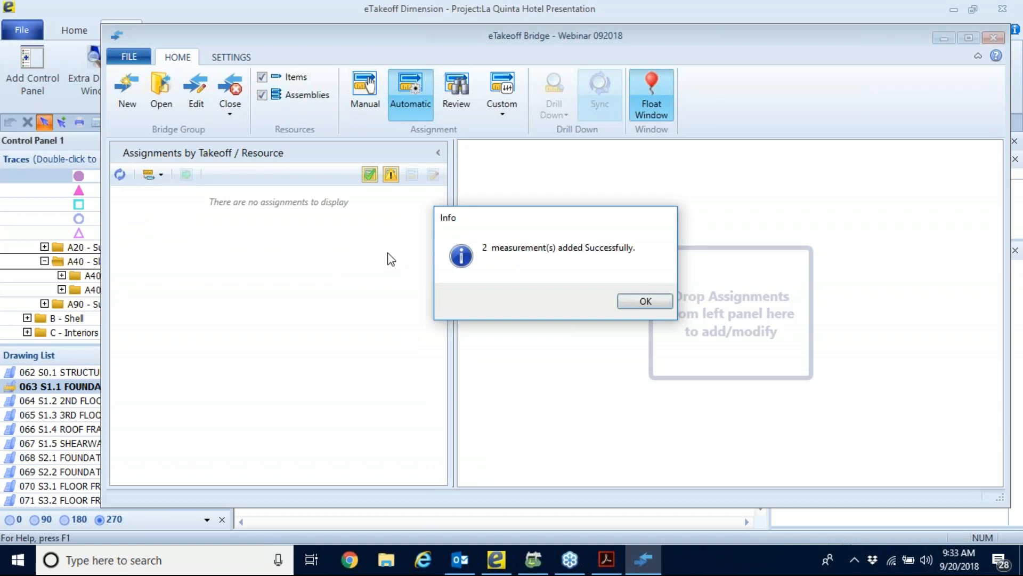
left_click(647, 302)
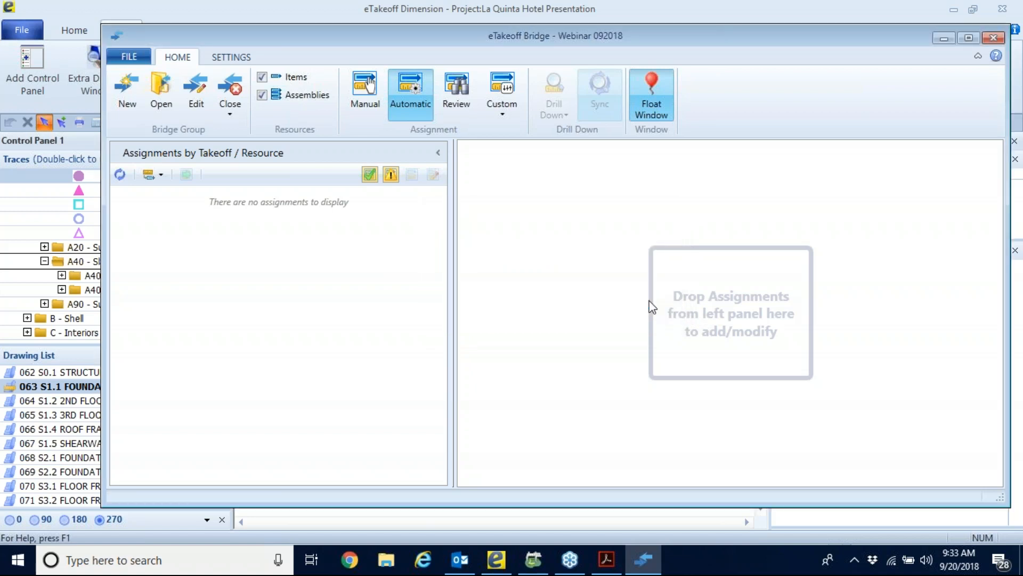
Close the current bridge by going to the estimate in Sage Estimating, and minimize the bridge window.
left_click(230, 106)
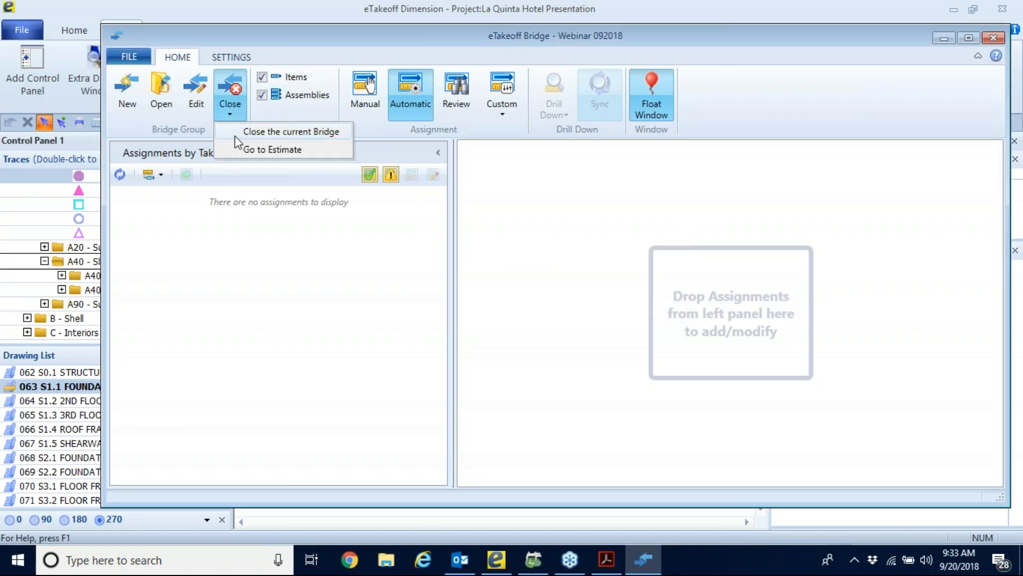
left_click(329, 149)
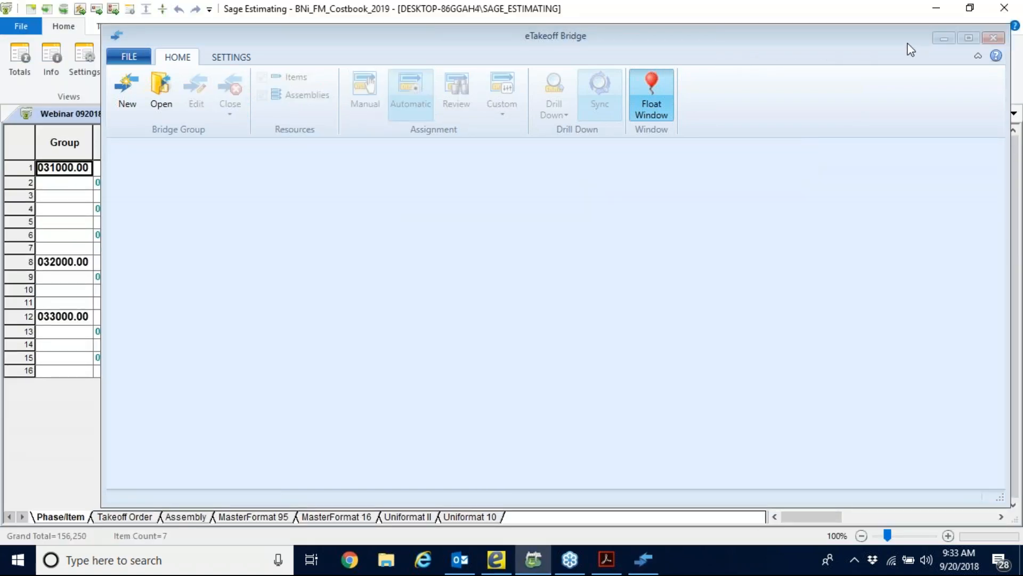
left_click(943, 38)
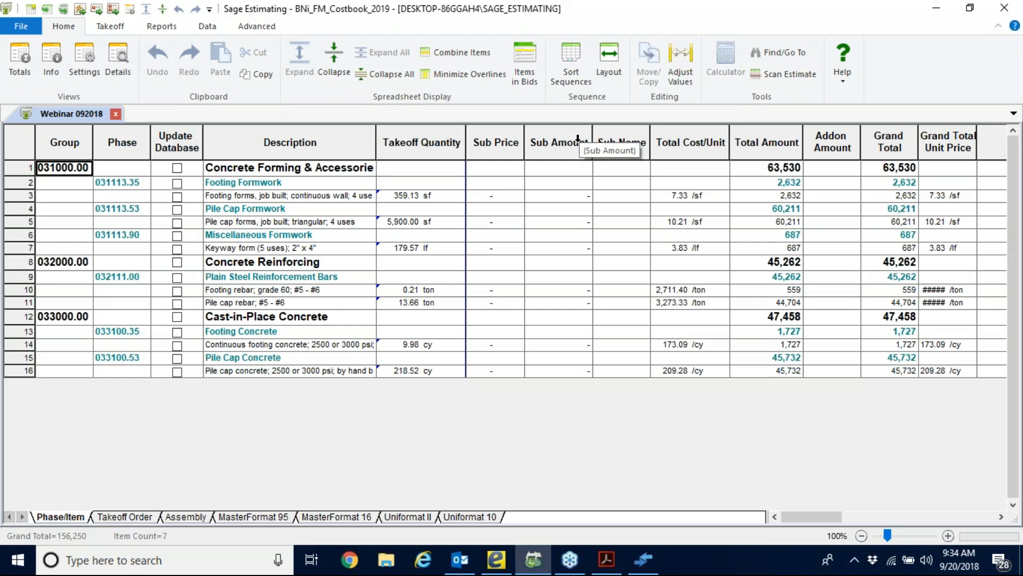
Apply the CSI Standard layout to the estimate spreadsheet.
left_click(608, 56)
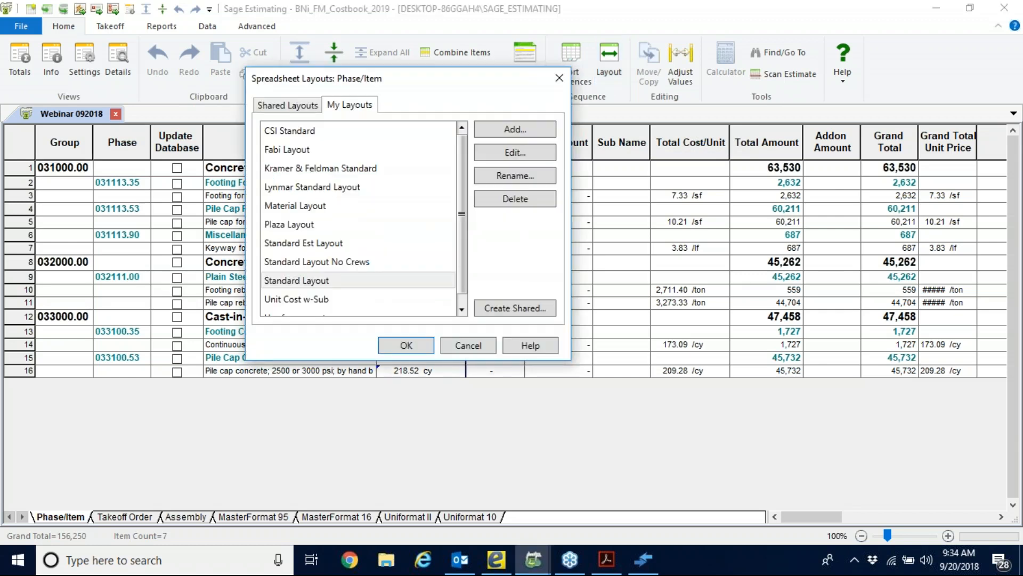
scroll(326, 253, "down", 1)
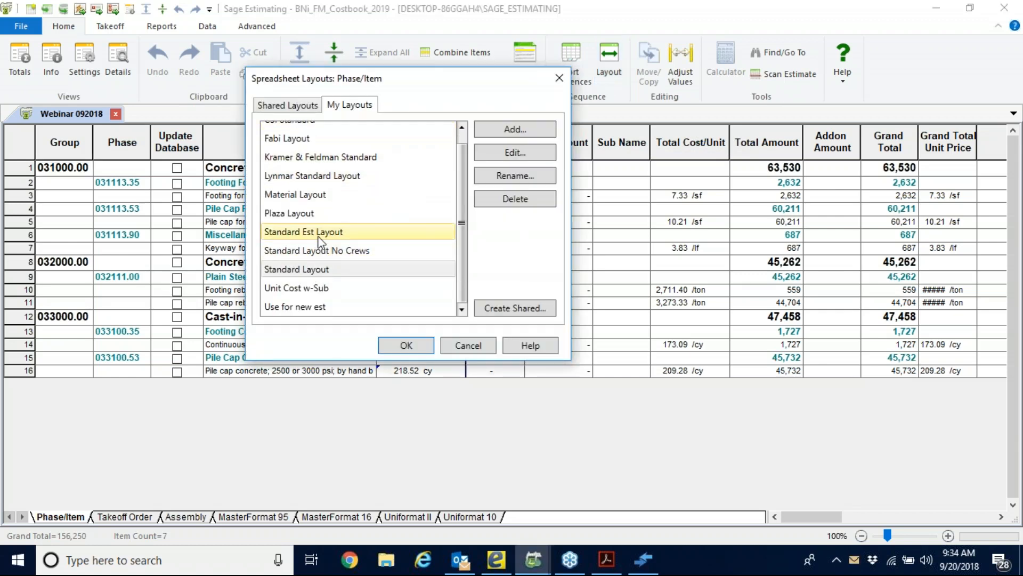
scroll(318, 242, "up", 1)
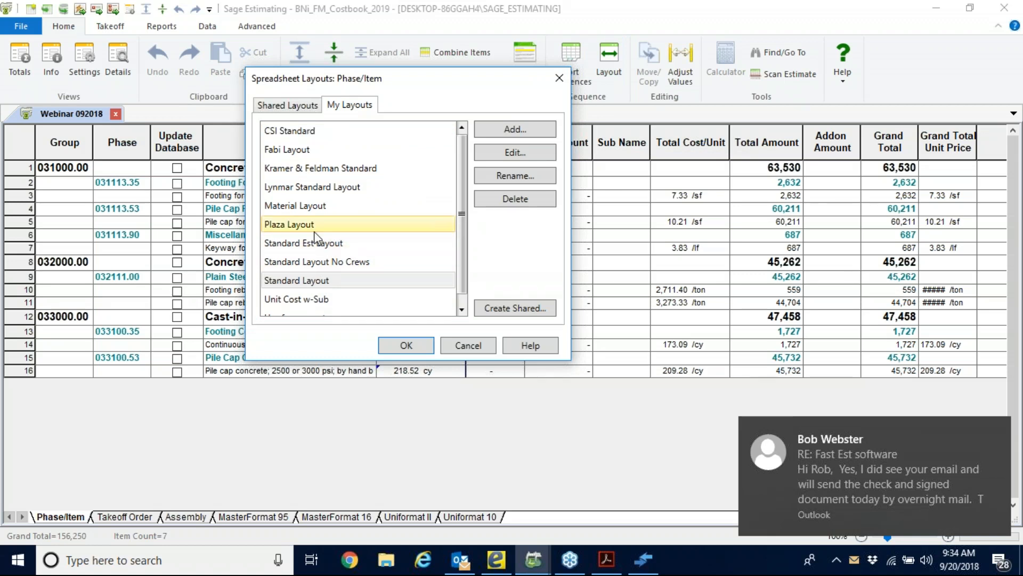
left_click(314, 132)
left_click(406, 345)
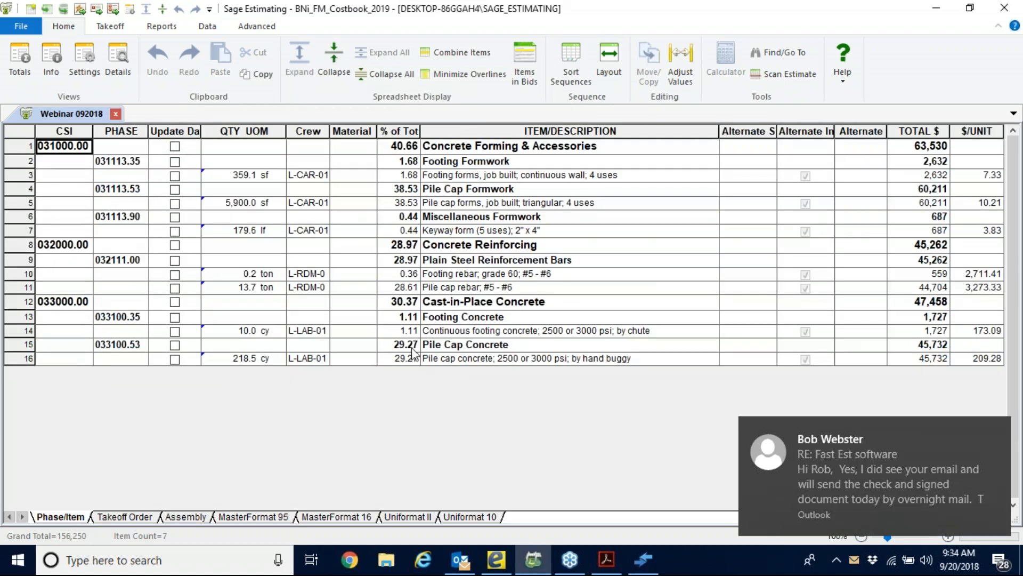
Apply the Standard Layout to the estimate spreadsheet.
left_click(607, 60)
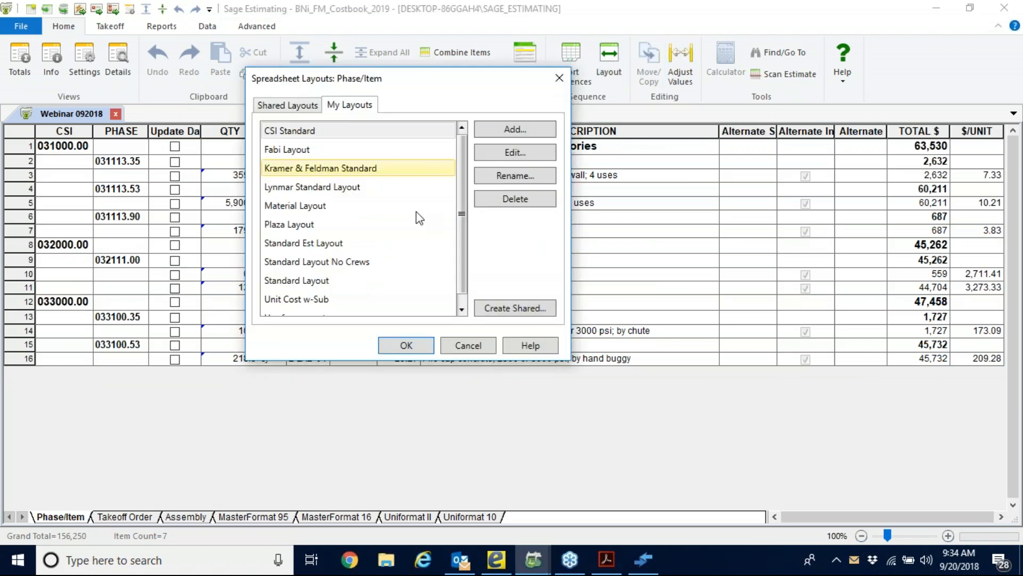
left_click(297, 270)
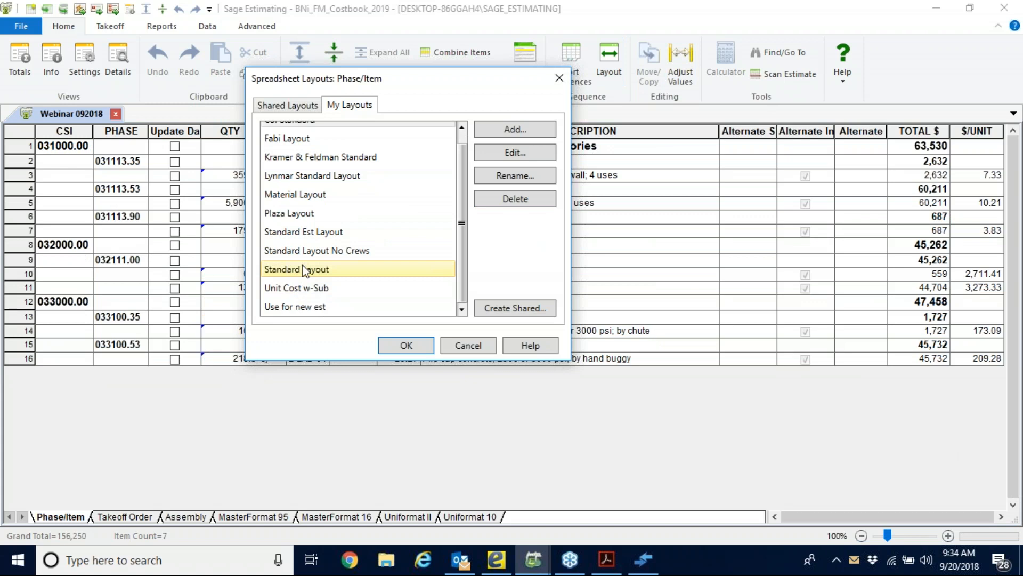
left_click(397, 347)
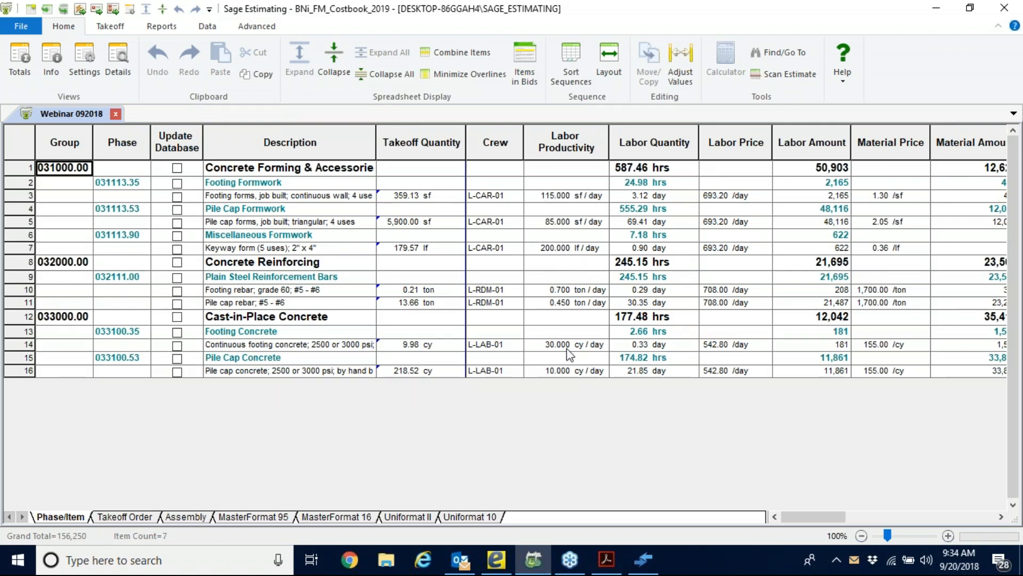
Examine the labor quantity, labor productivity, takeoff quantity and labor price columns of the Phase/Item spreadsheet.
left_click(655, 142)
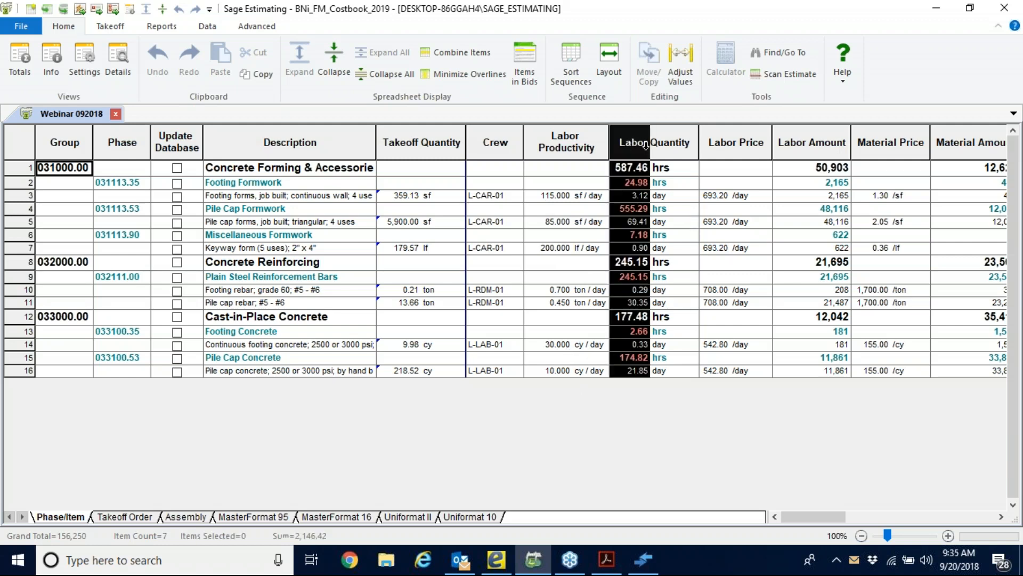
left_click(660, 220)
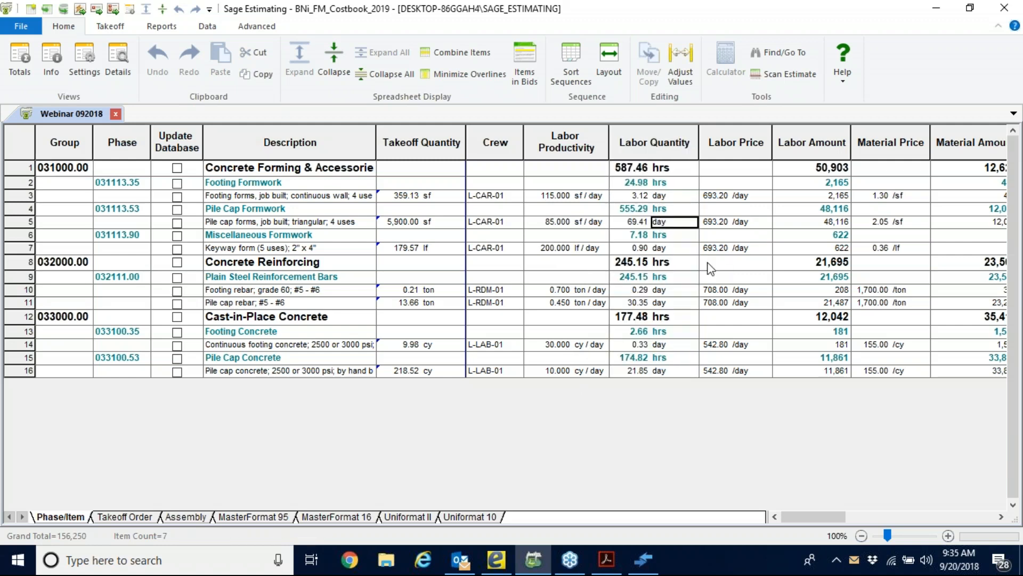
left_click(566, 197)
left_click(391, 197)
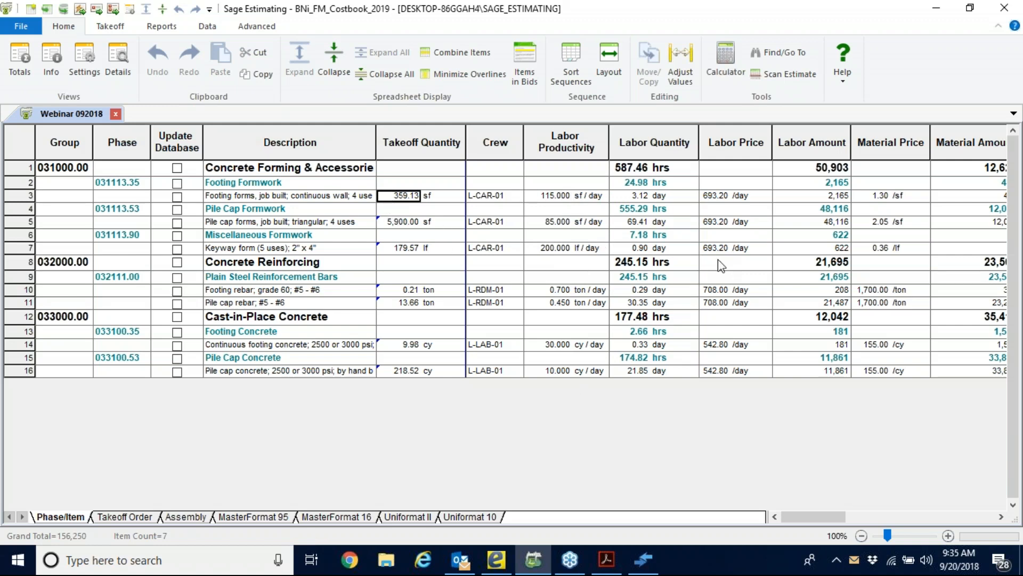
left_click(712, 143)
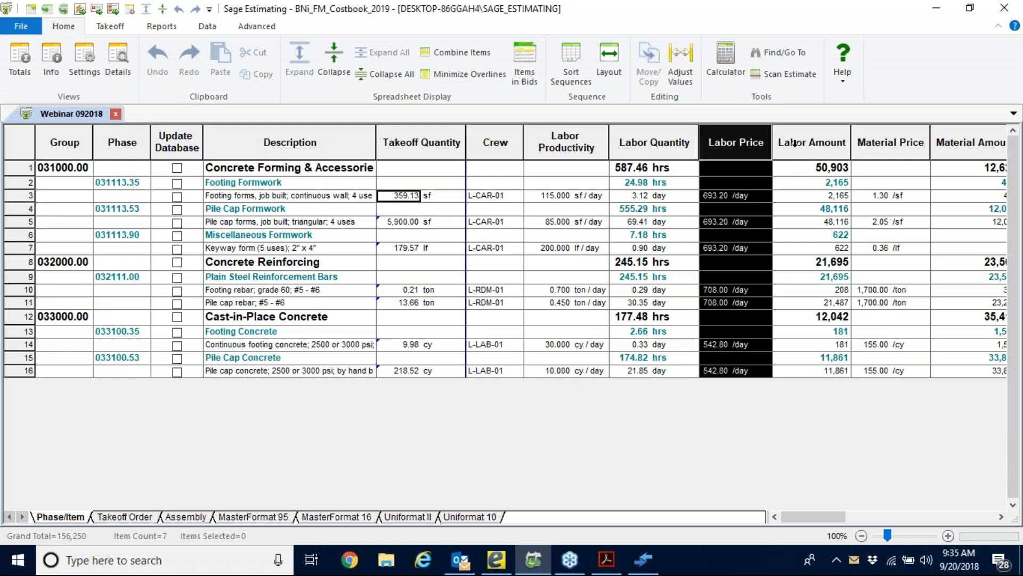
left_click_drag(931, 137, 933, 137)
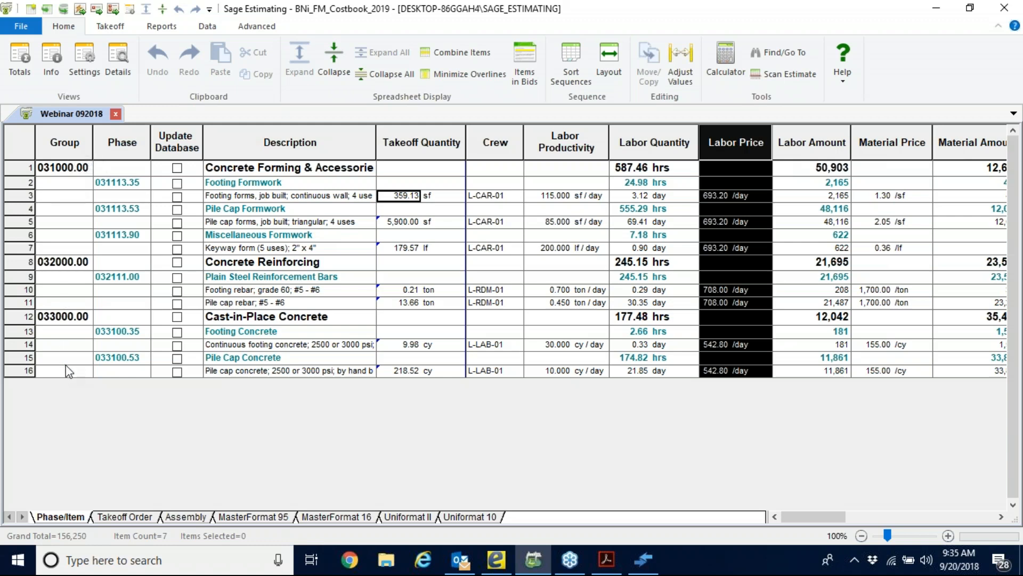
View the estimate sorted by Assembly, inspect the Continuous Footing and Pile Cap assemblies, and return to the Phase/Item sequence.
left_click(186, 516)
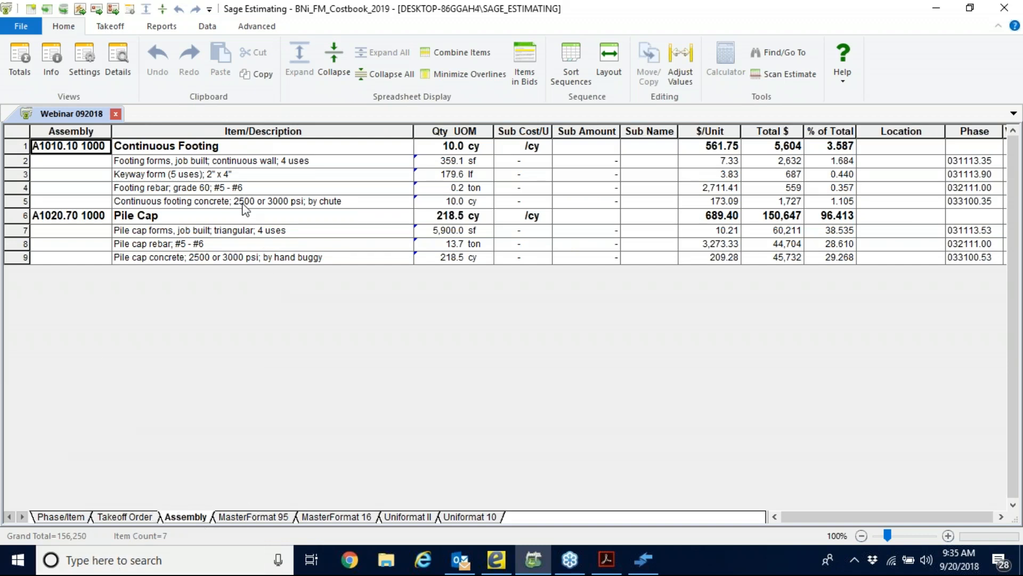
left_click(238, 146)
left_click(335, 220)
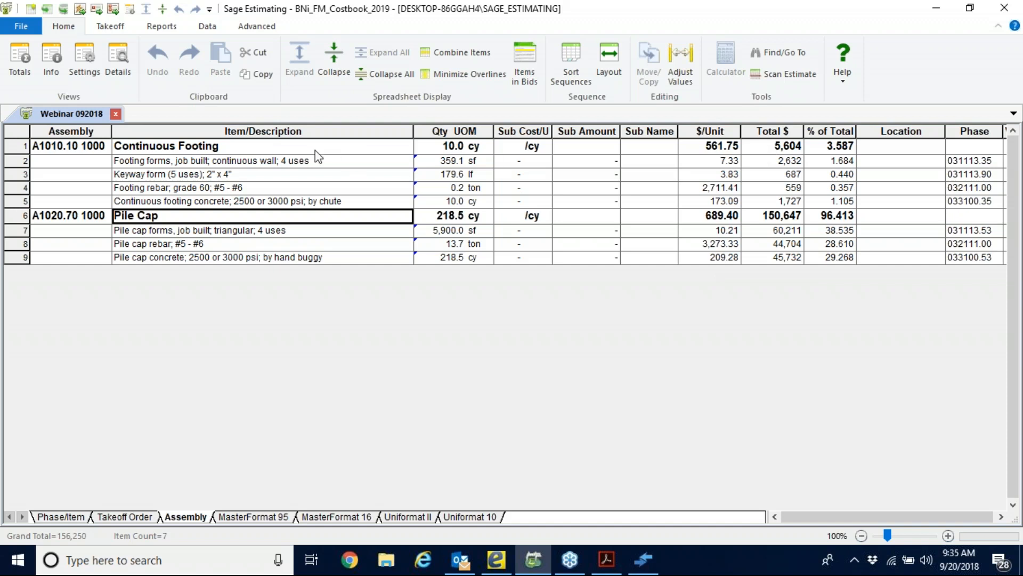
left_click(69, 517)
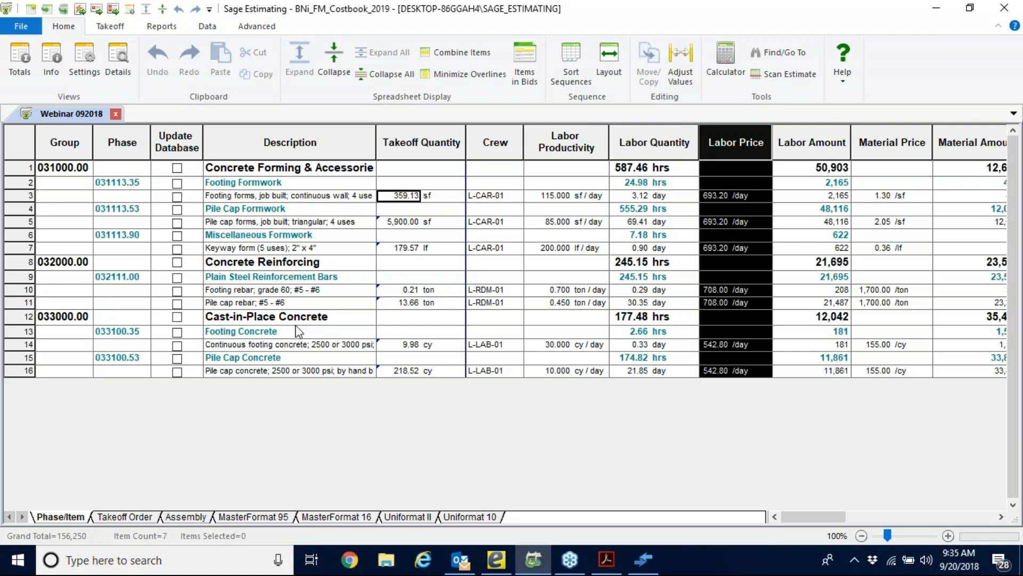
Review the material, subcontractor, equipment, other and total cost columns, highlight Total Cost/Unit and Total Amount, and return to the first columns.
left_click(302, 302)
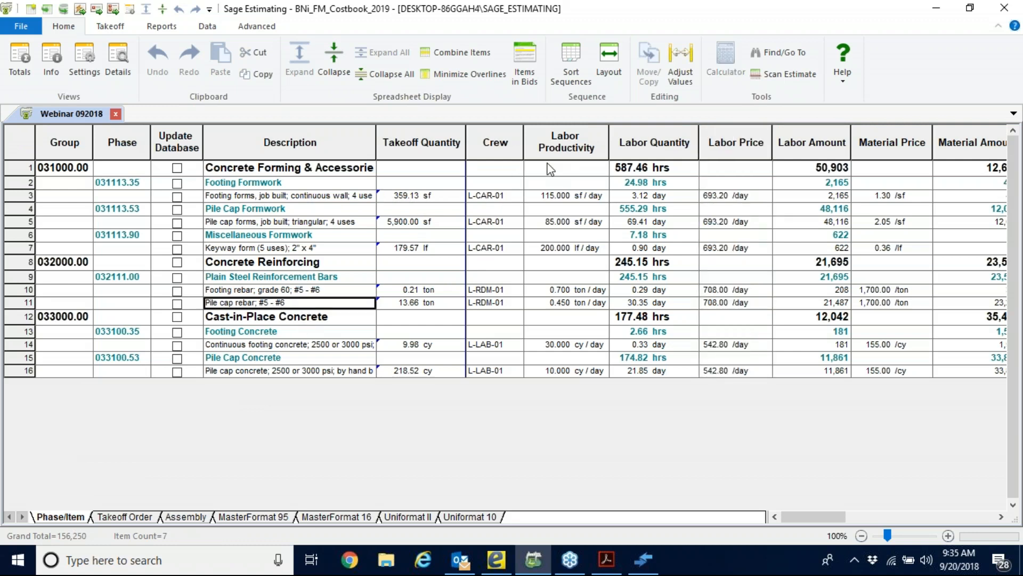
left_click_drag(895, 146, 896, 146)
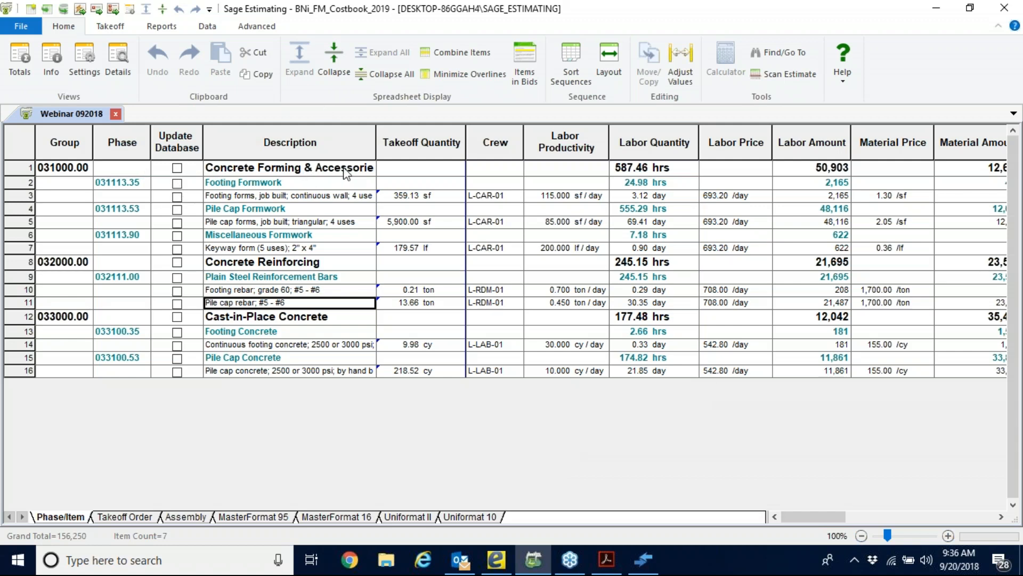
left_click(1002, 516)
left_click(1001, 516)
left_click(1001, 516)
left_click(1001, 517)
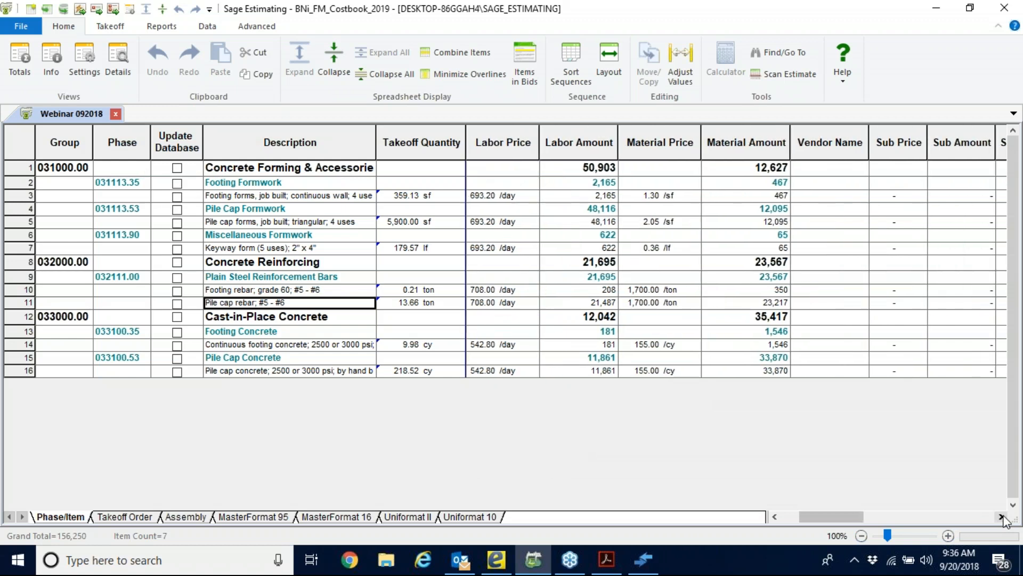
left_click(1001, 517)
left_click(1002, 517)
left_click(1001, 516)
left_click(1002, 517)
left_click(1002, 517)
left_click(1001, 516)
left_click(1001, 517)
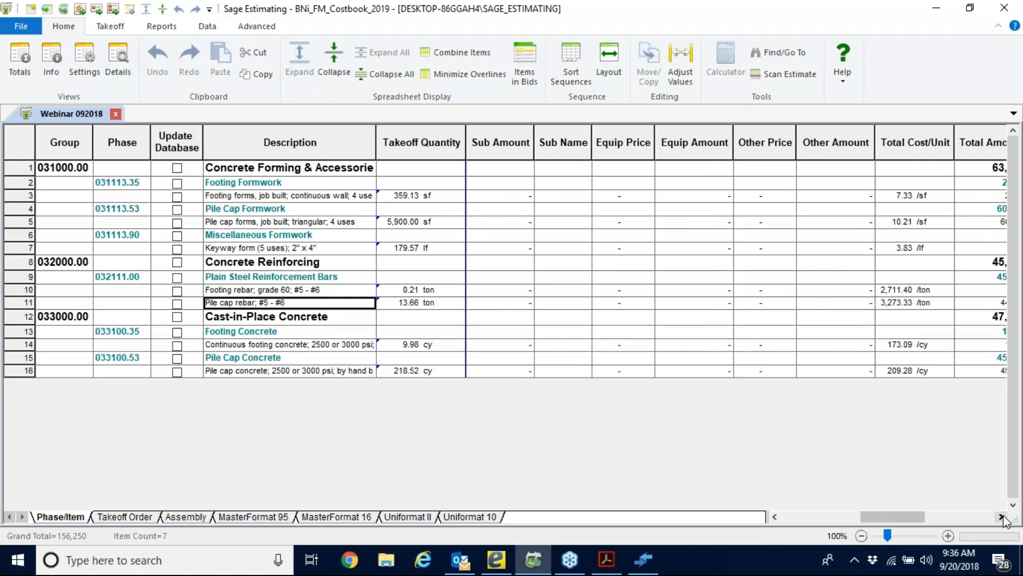
left_click(1001, 517)
left_click(1001, 516)
left_click_drag(756, 142, 837, 143)
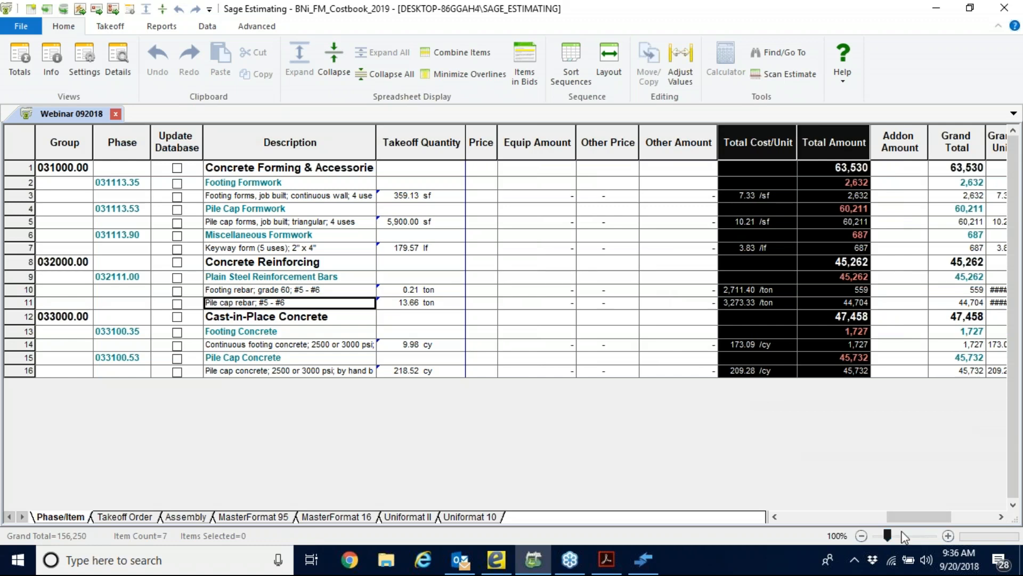
left_click_drag(918, 518, 785, 520)
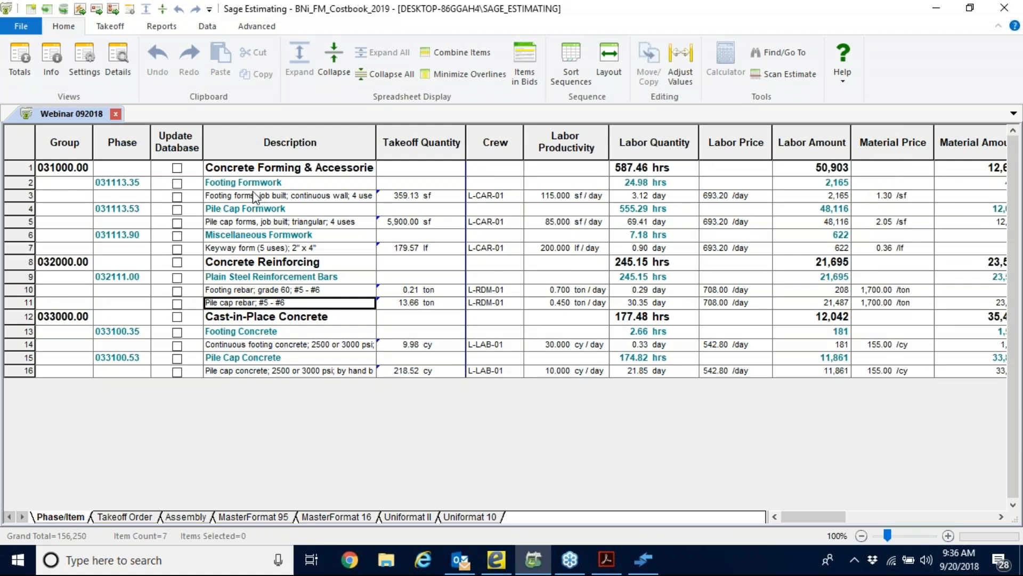
Adjust the continuous footing concrete's material price and its price-linked items with a Replace adjustment of 146.
left_click(240, 344)
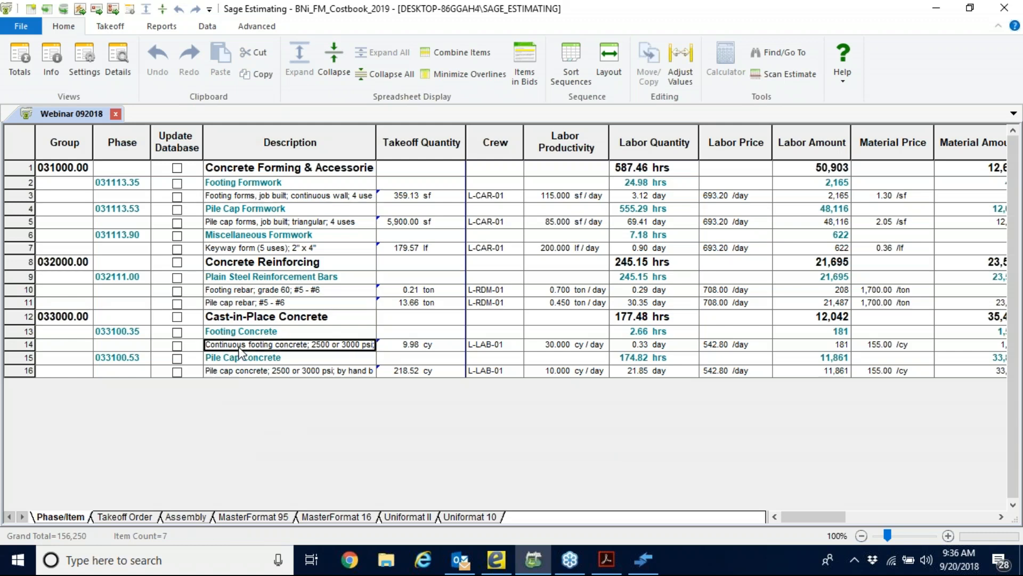
left_click(411, 345)
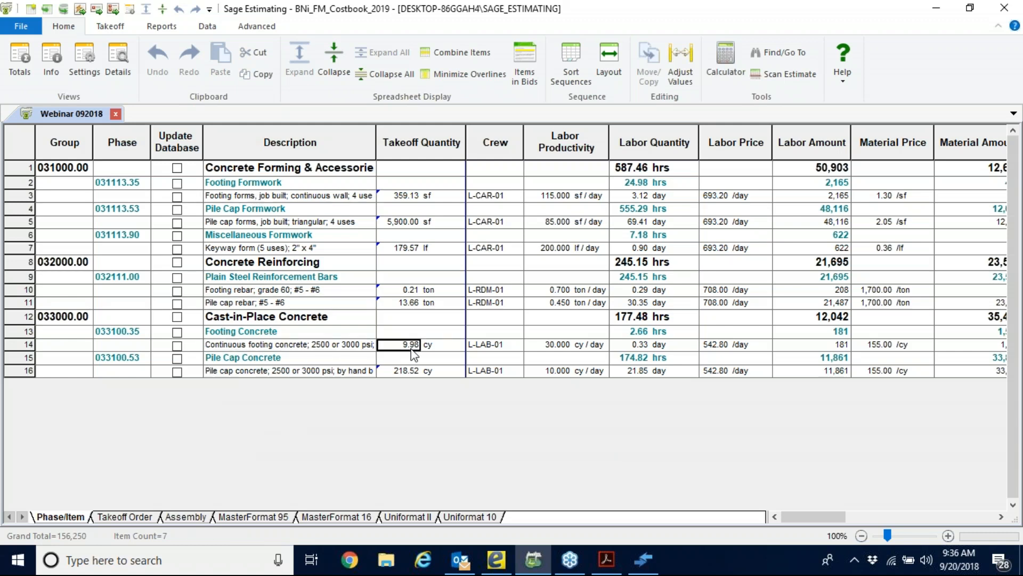
left_click(409, 376)
left_click(874, 345)
right_click(877, 347)
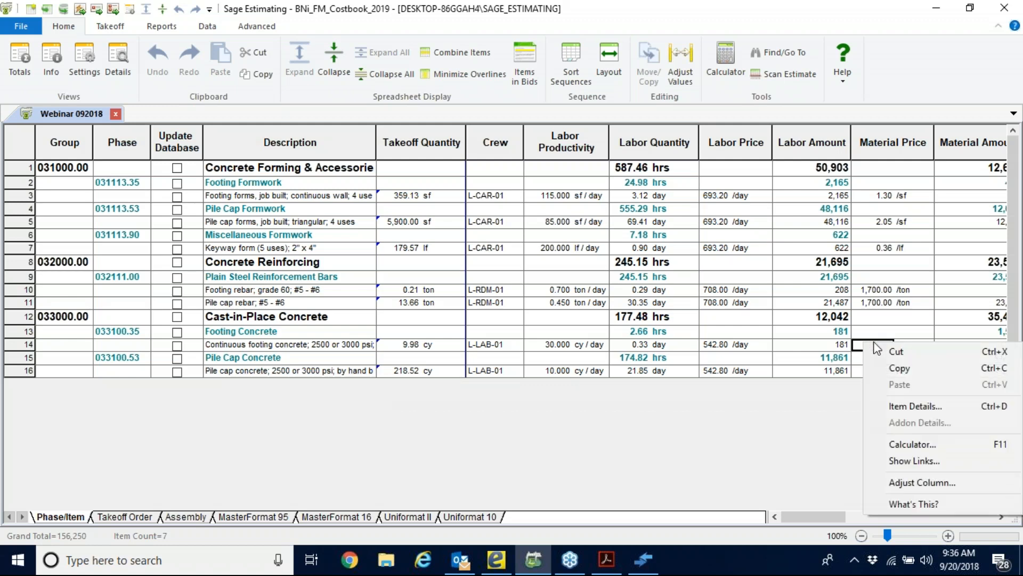
left_click(893, 485)
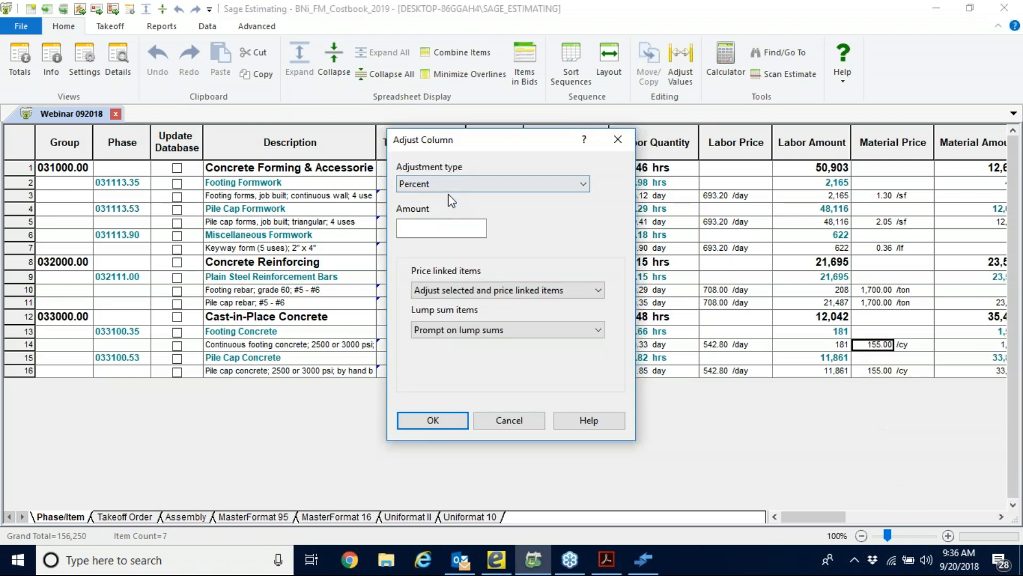
left_click(584, 184)
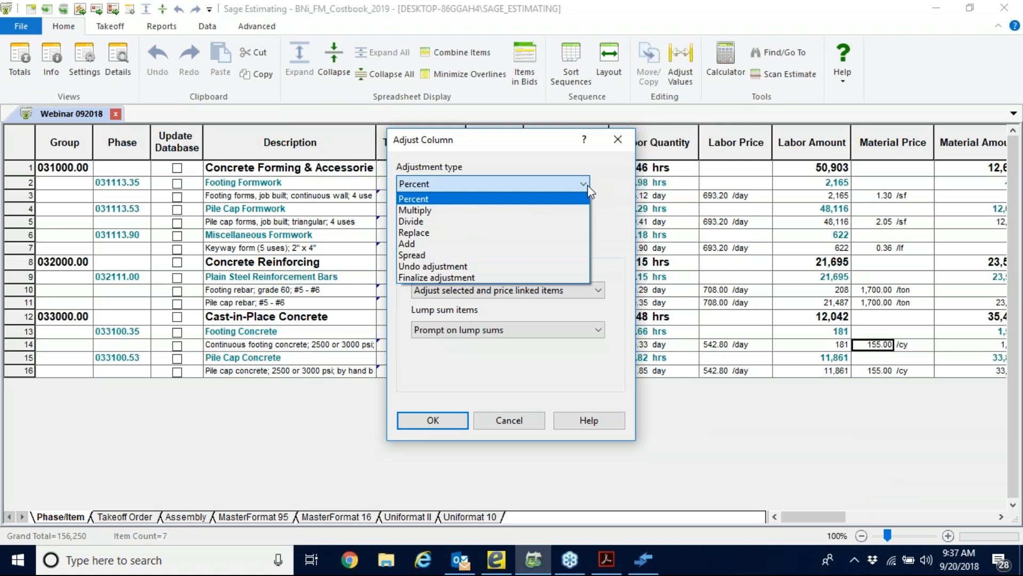
left_click(441, 232)
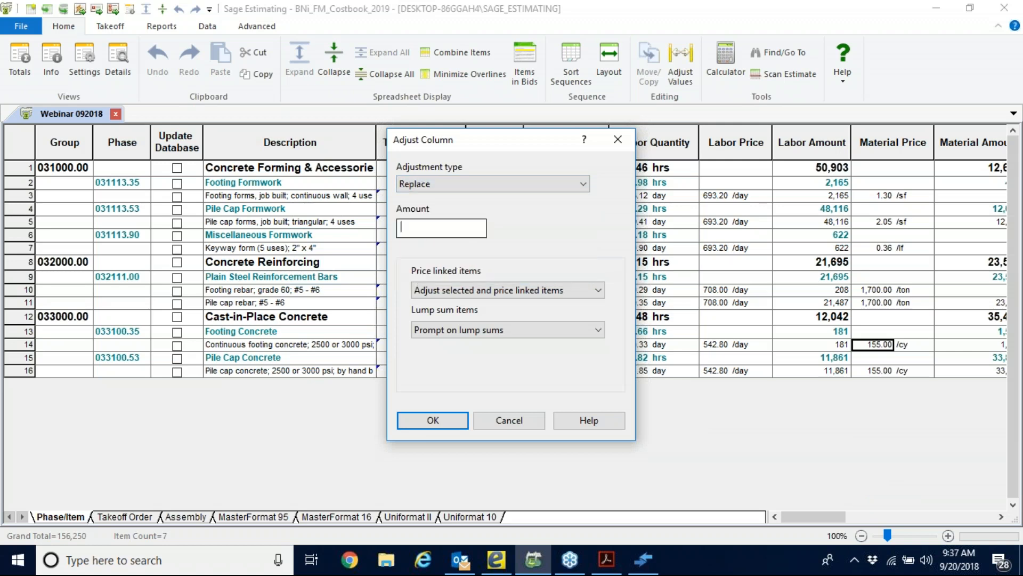
type("146")
left_click(432, 420)
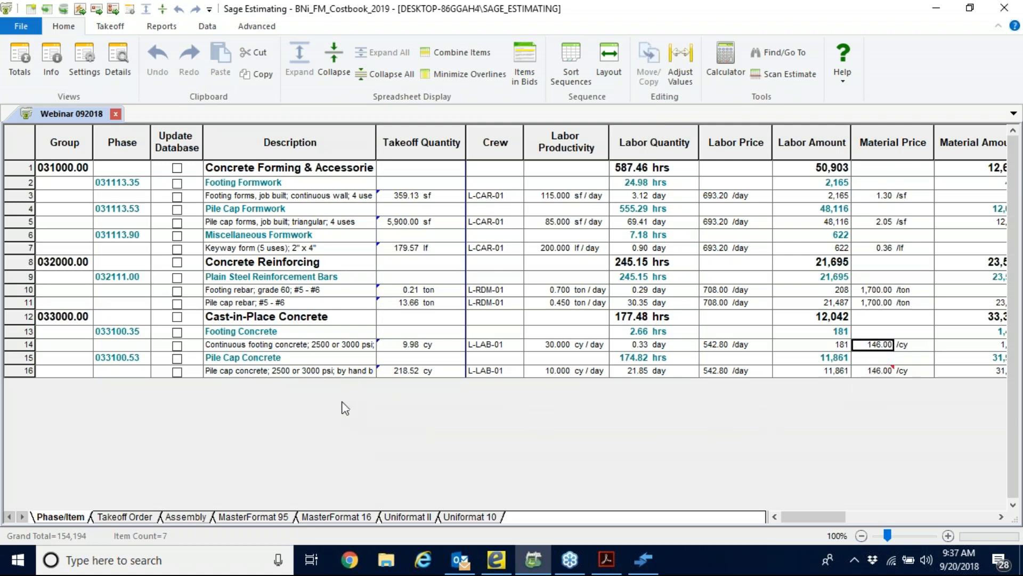
Check the original material prices of the adjusted continuous footing concrete and pile cap concrete items.
left_click(290, 344)
left_click(266, 372)
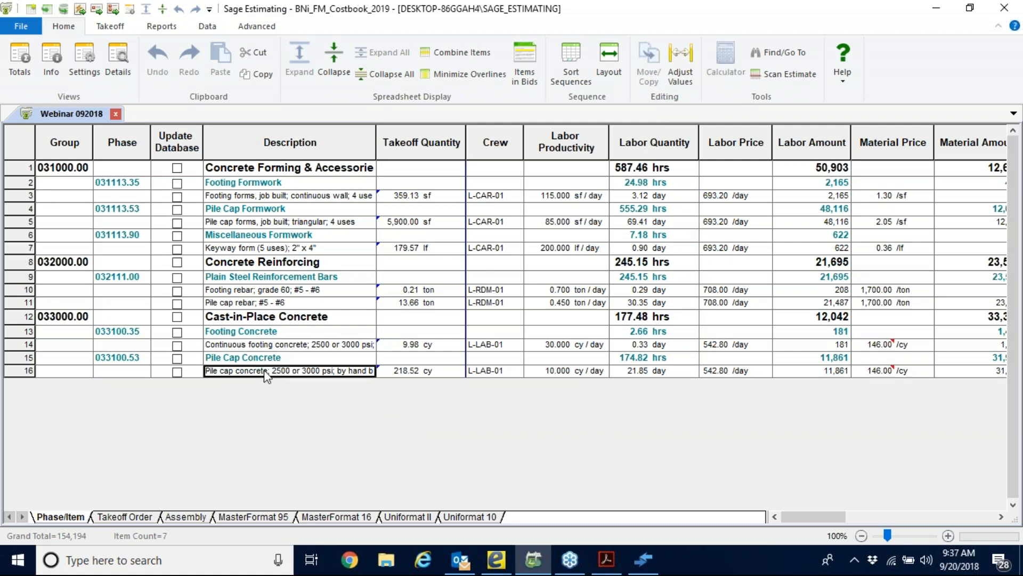
mouse_move(879, 377)
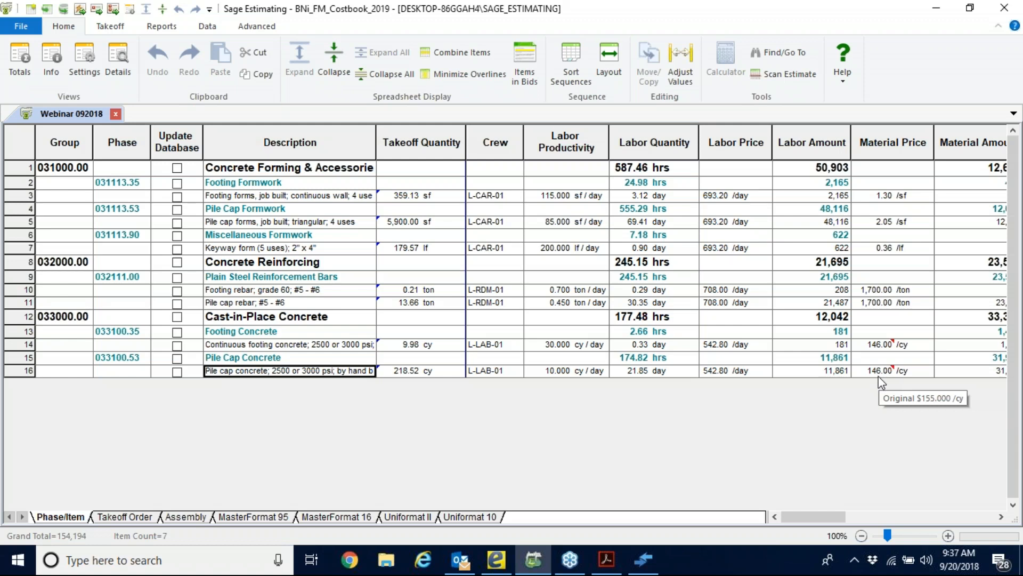
mouse_move(874, 346)
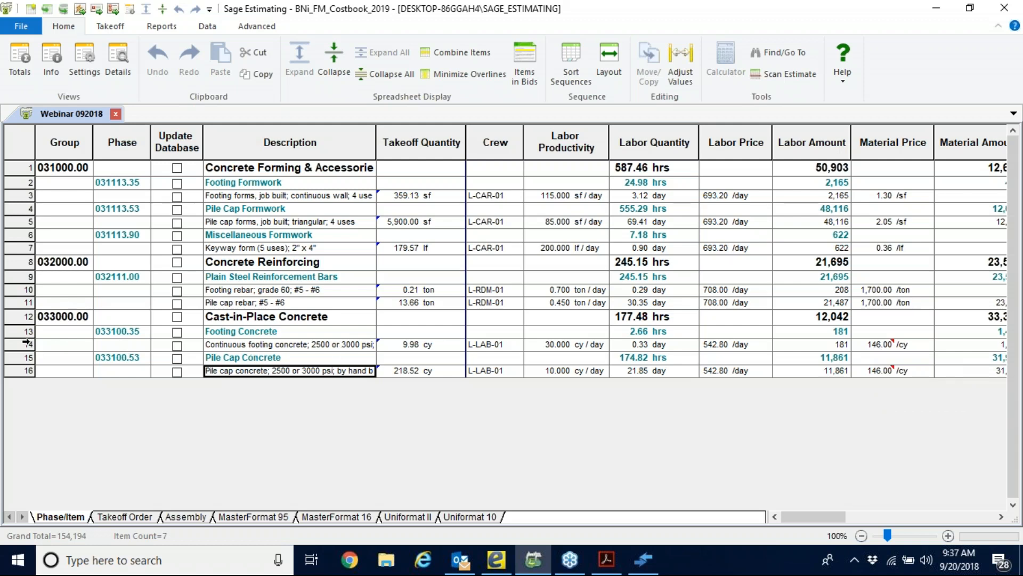
Open the notes of the continuous footing concrete item, close them without an entry, and deselect the row.
right_click(24, 343)
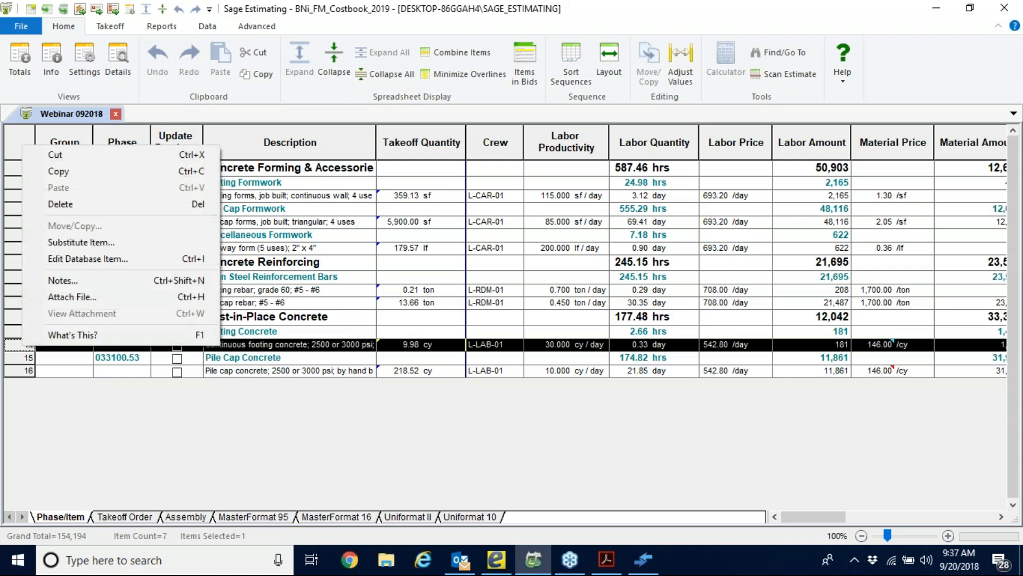
left_click(62, 279)
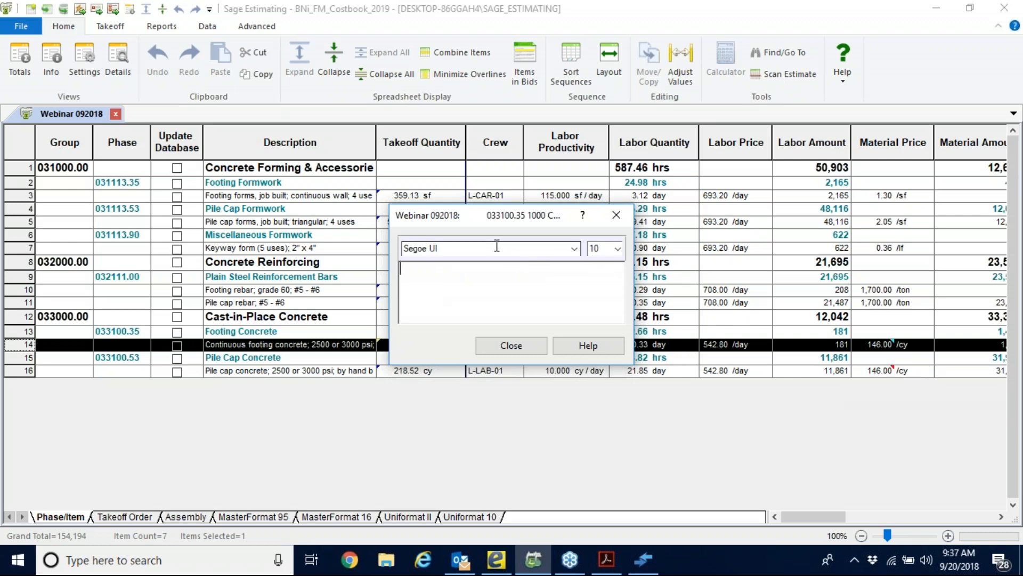
left_click(527, 347)
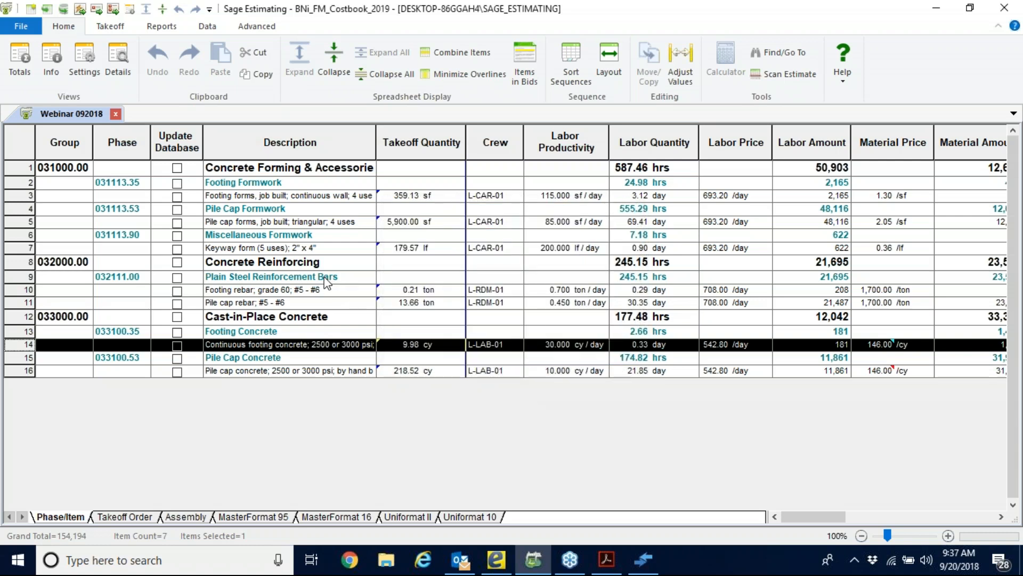
left_click(238, 318)
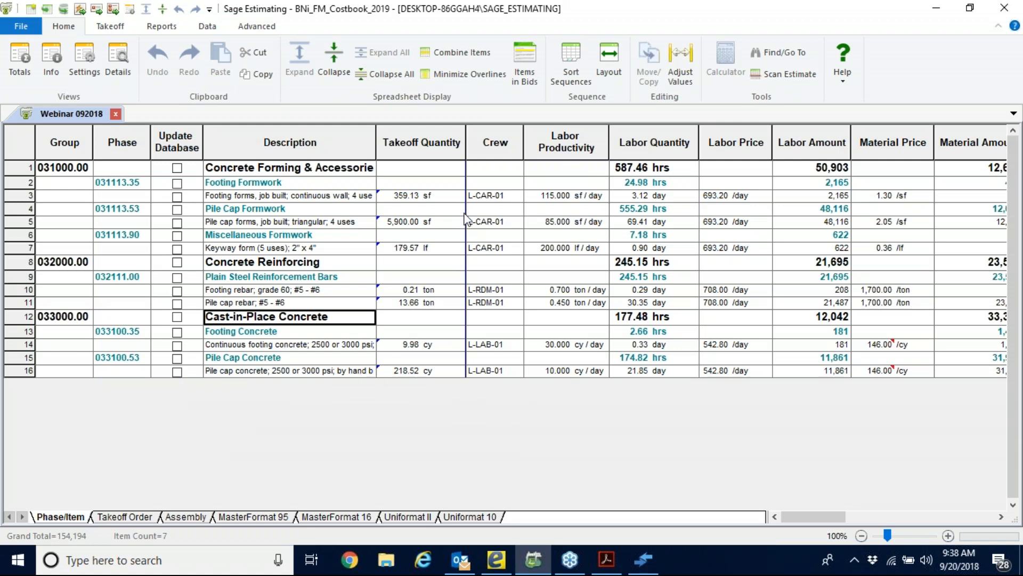
Adjust the labor productivity of all items from footing forms through pile cap concrete by -25 percent.
left_click_drag(554, 201, 555, 370)
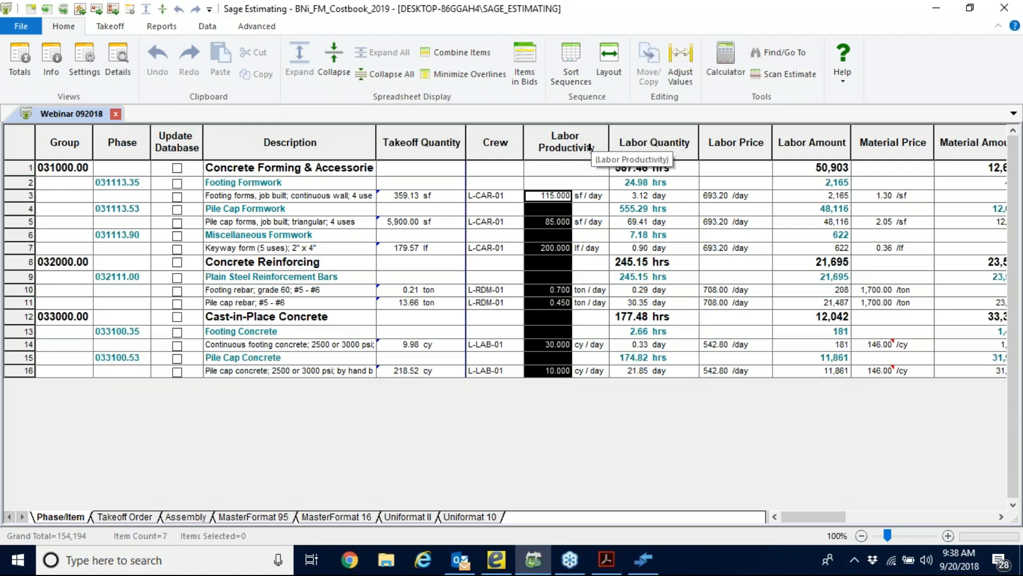
right_click(544, 208)
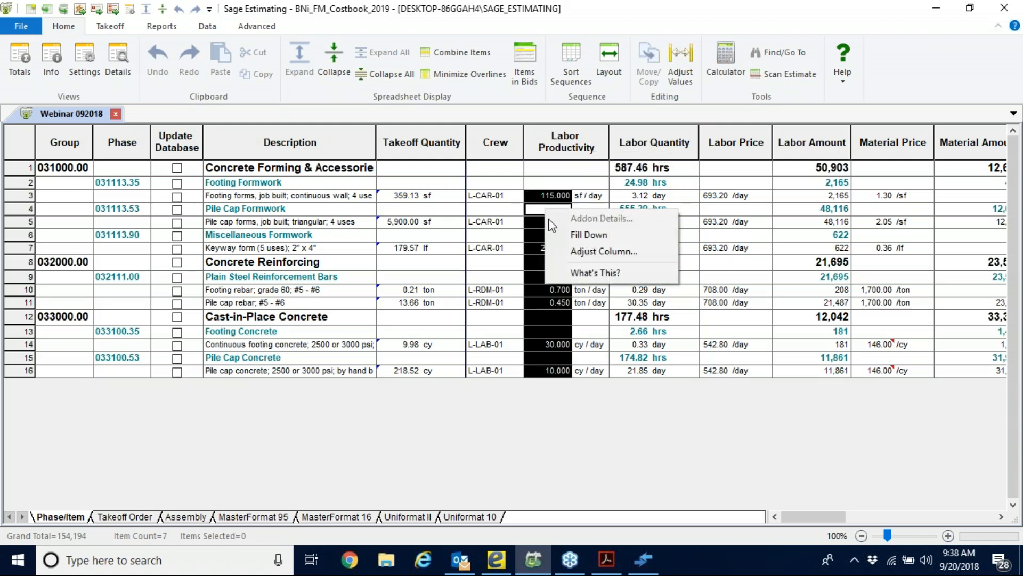
left_click(604, 251)
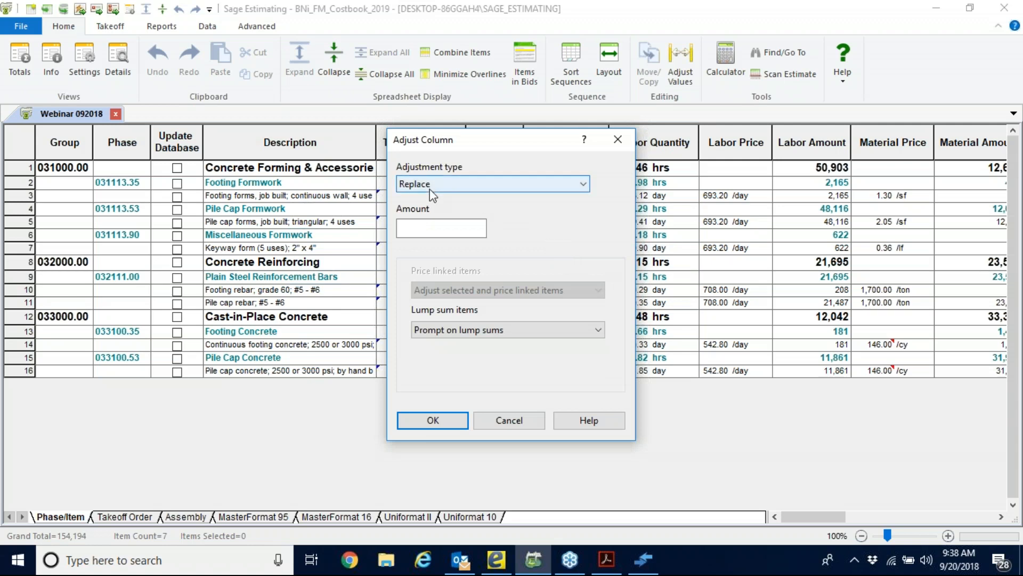
left_click(582, 183)
left_click(450, 202)
left_click(426, 229)
type("-25")
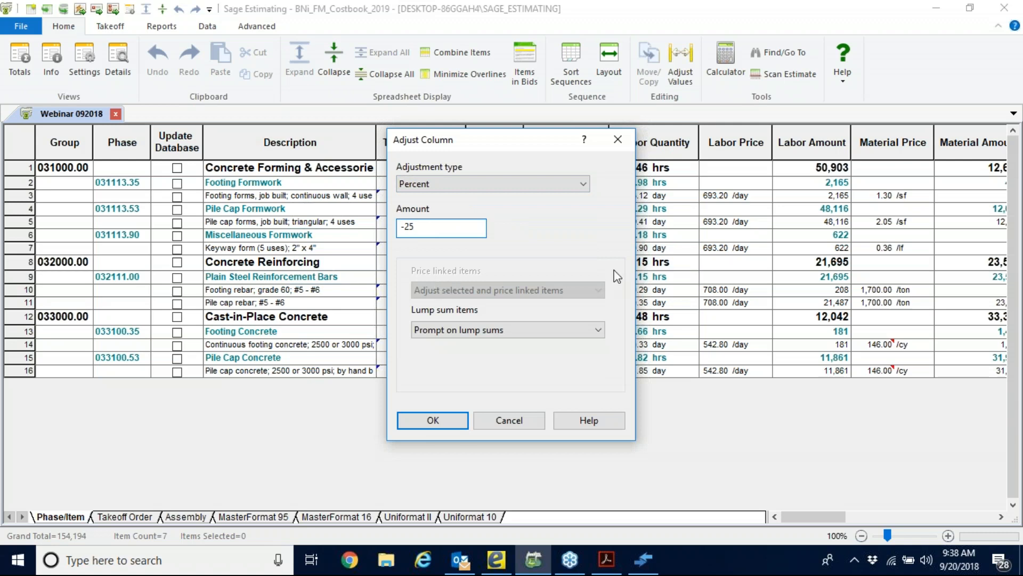
left_click(442, 427)
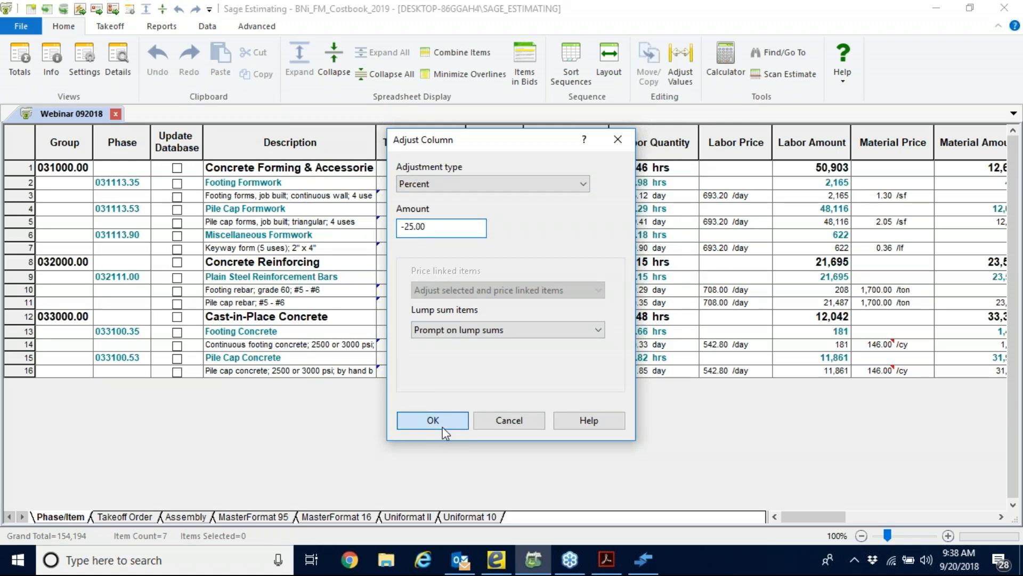
left_click(467, 321)
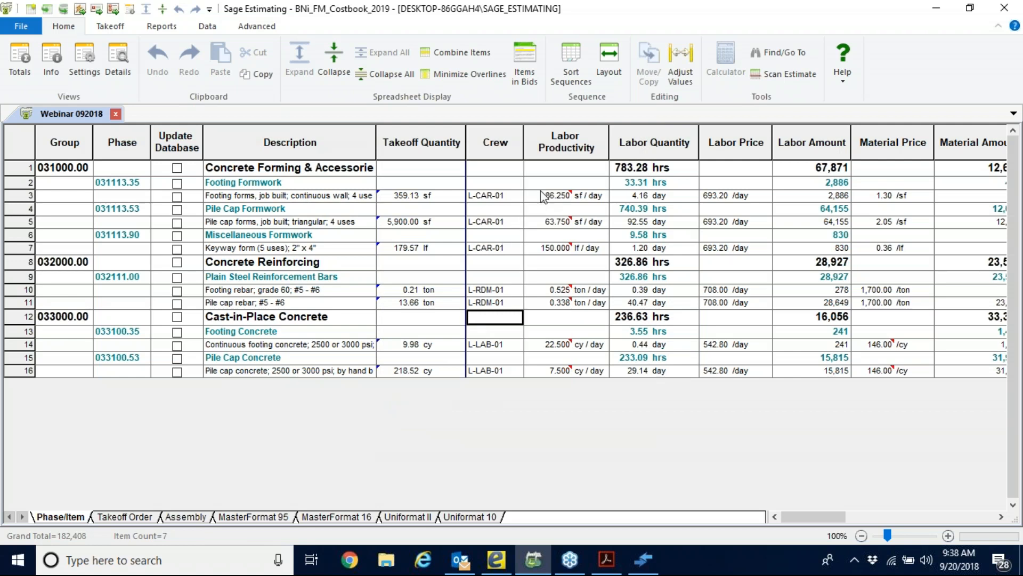
Check the footing forms' adjusted productivity and the Labor Quantity column, including the pile cap concrete item.
mouse_move(535, 198)
left_click(621, 143)
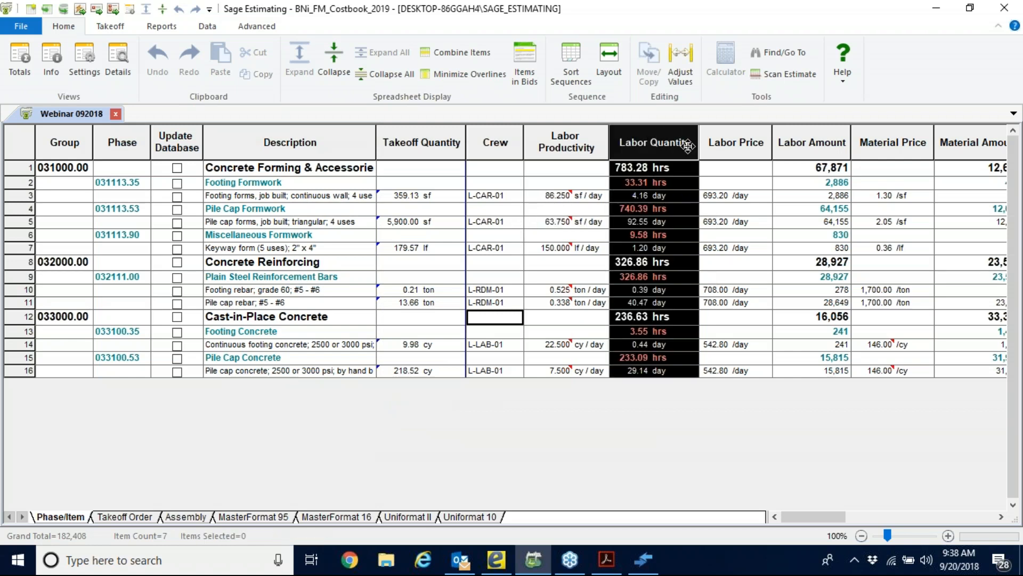
left_click(642, 372)
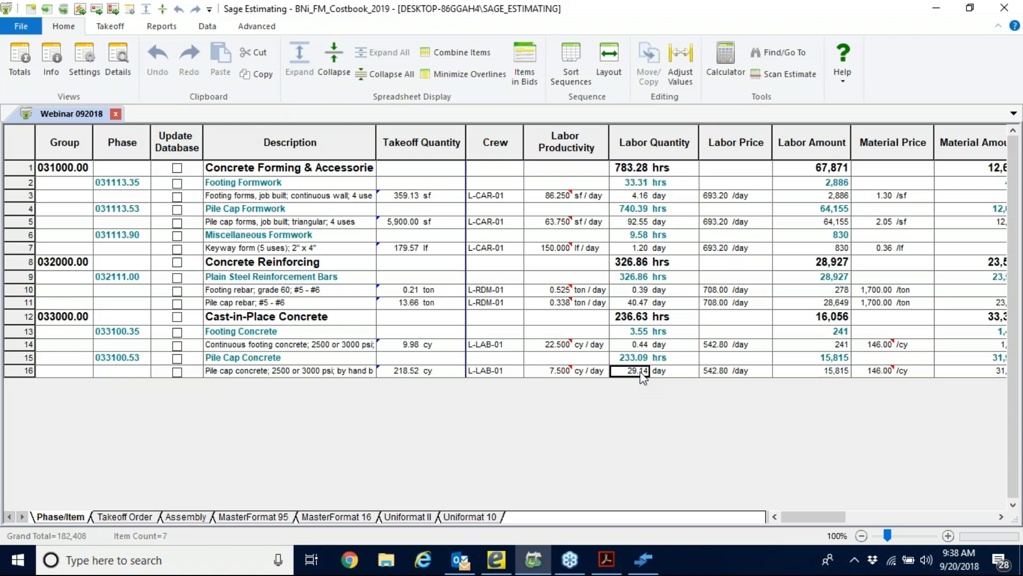
Check the Labor Amount column and the labor prices of the pile cap rebar and keyway form items.
left_click(786, 134)
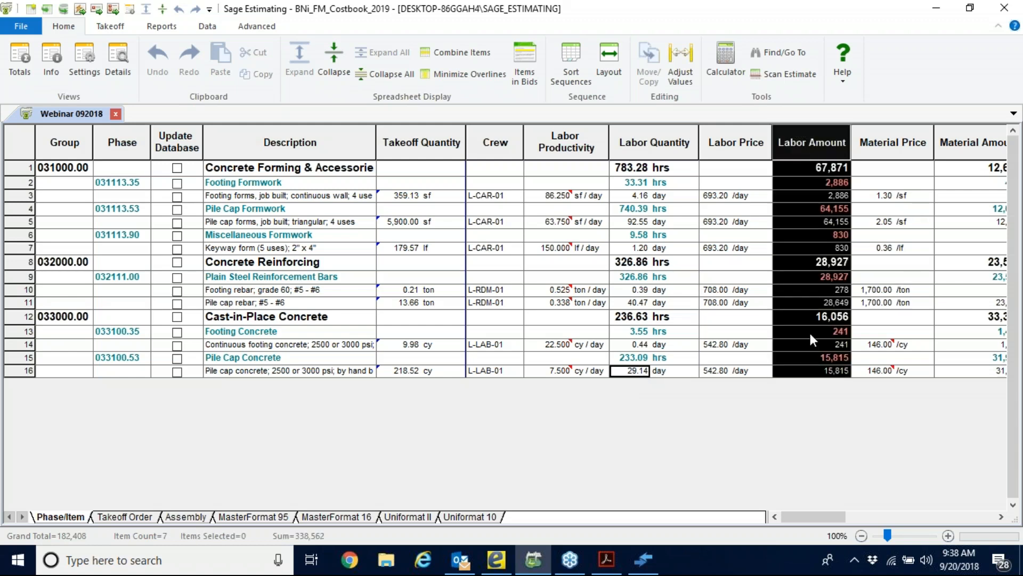
left_click(712, 305)
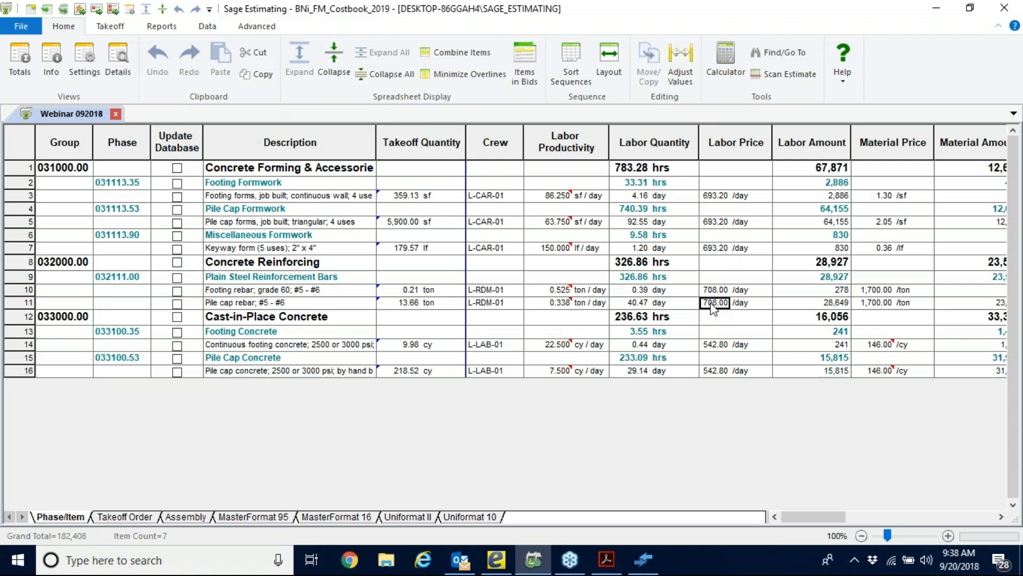
left_click(739, 249)
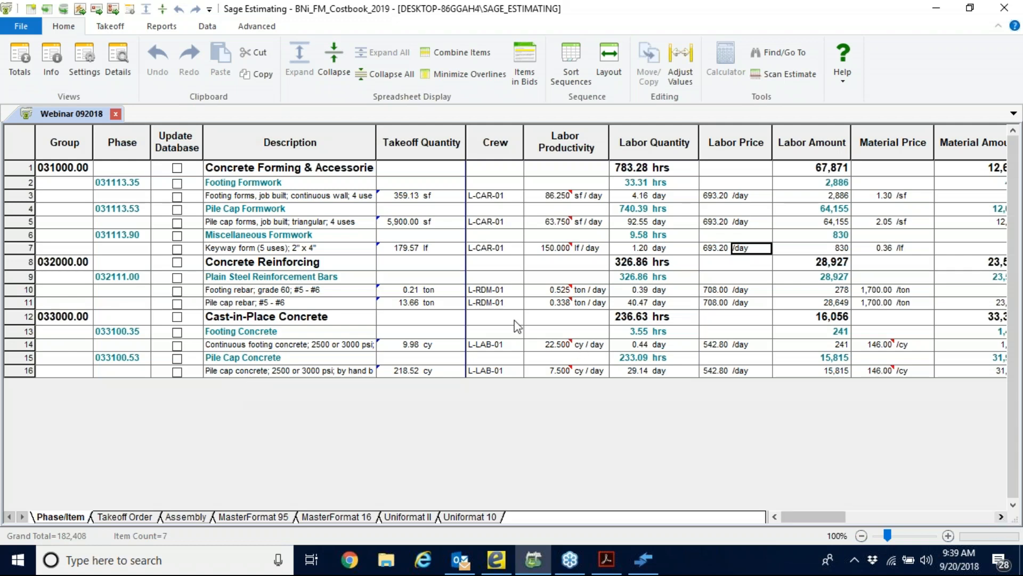
Examine the estimate's Total Cost/Unit, Total Amount and Addon Amount columns.
left_click(1001, 516)
left_click(1001, 517)
left_click(1001, 517)
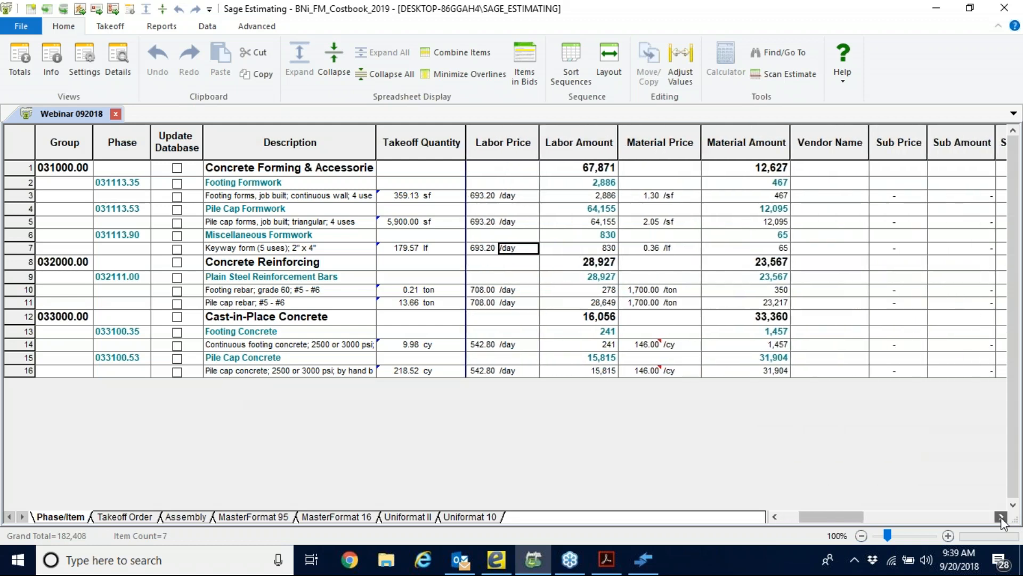
left_click(1000, 517)
left_click(1001, 517)
left_click(1001, 516)
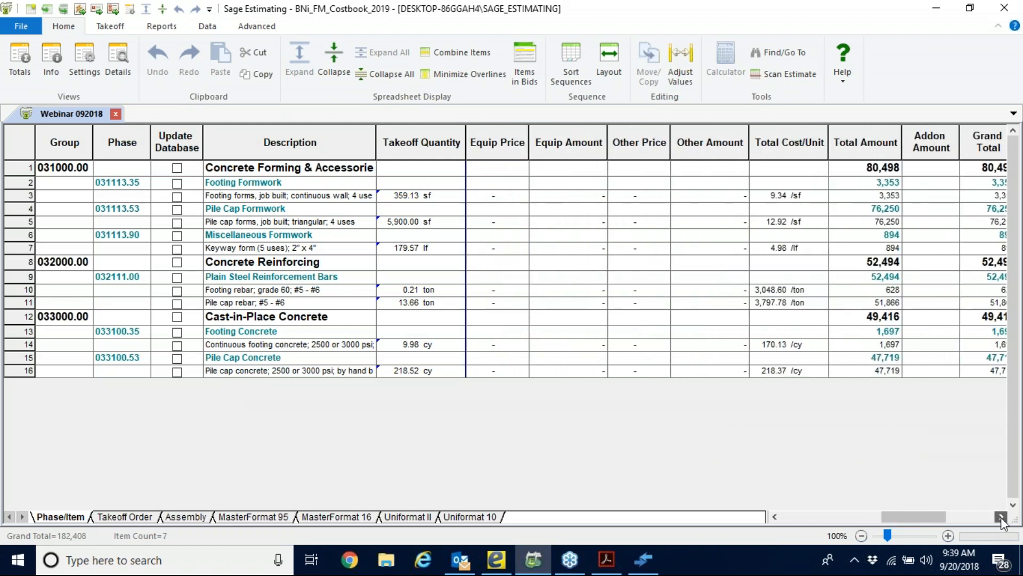
left_click(1001, 517)
left_click(1001, 516)
left_click_drag(646, 141, 739, 137)
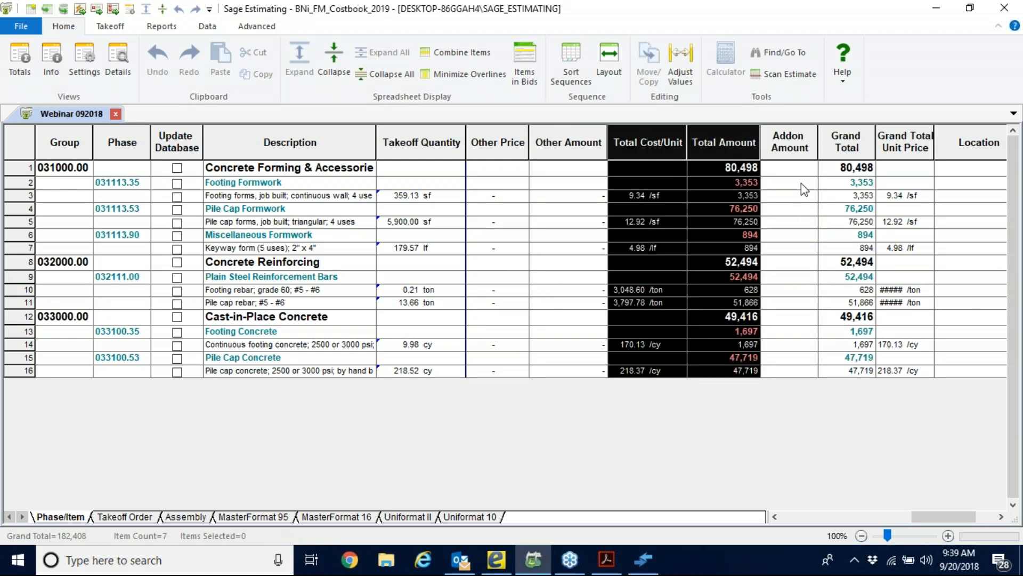
left_click(788, 142)
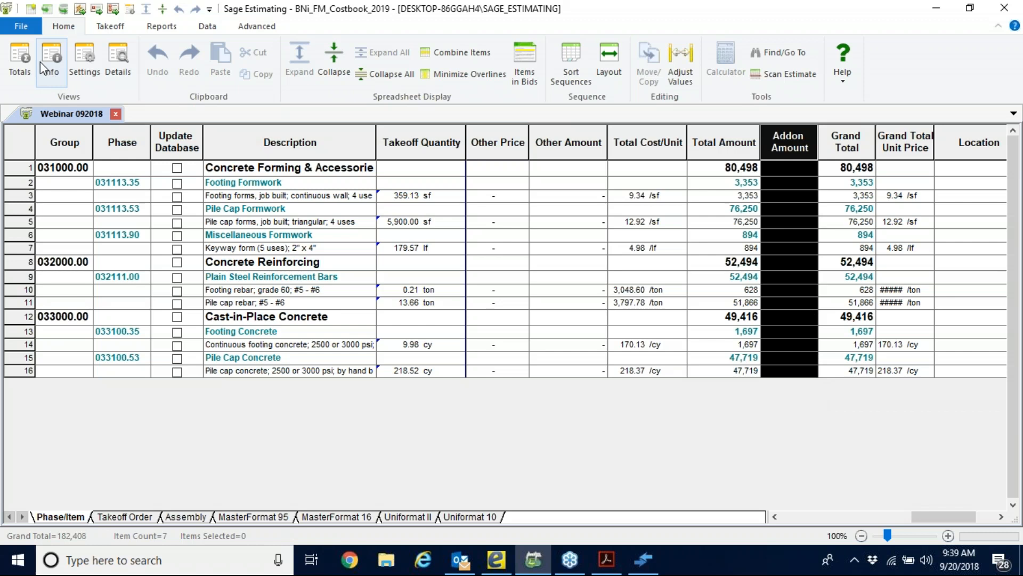
Open the estimate's Totals window, move it clear of the ribbon and widen its Description column.
left_click(30, 51)
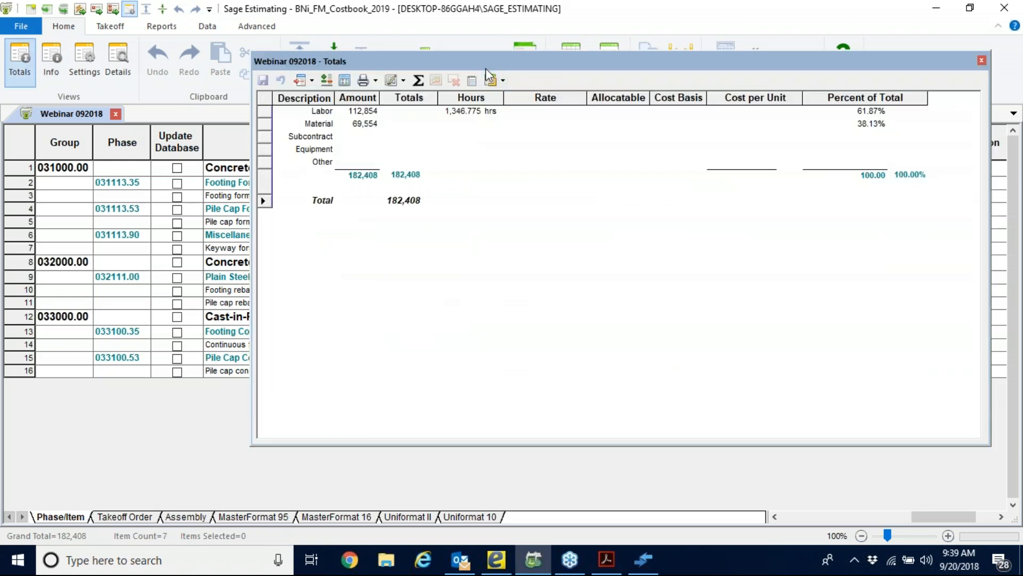
left_click_drag(486, 70, 374, 108)
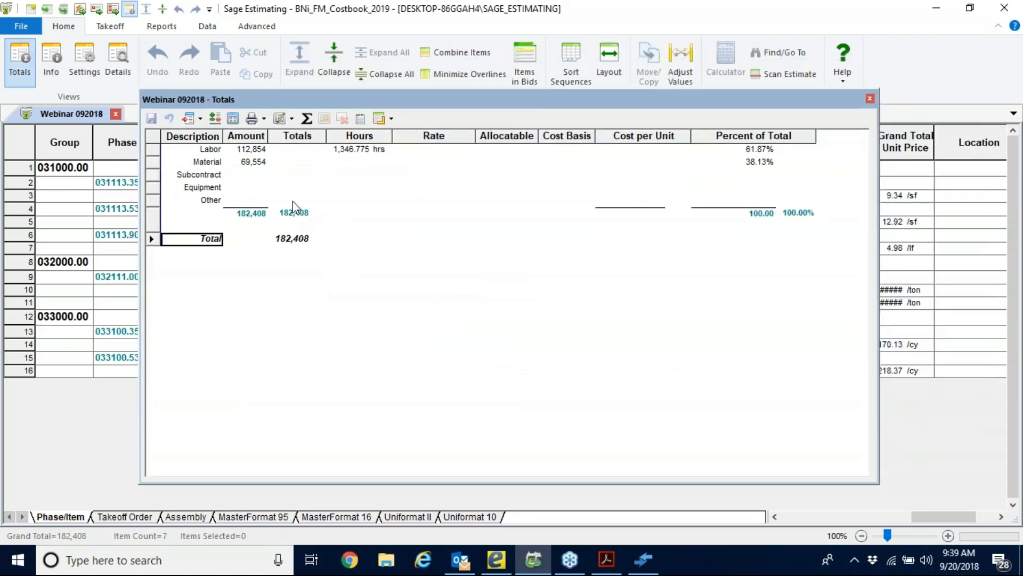
left_click_drag(223, 135, 320, 137)
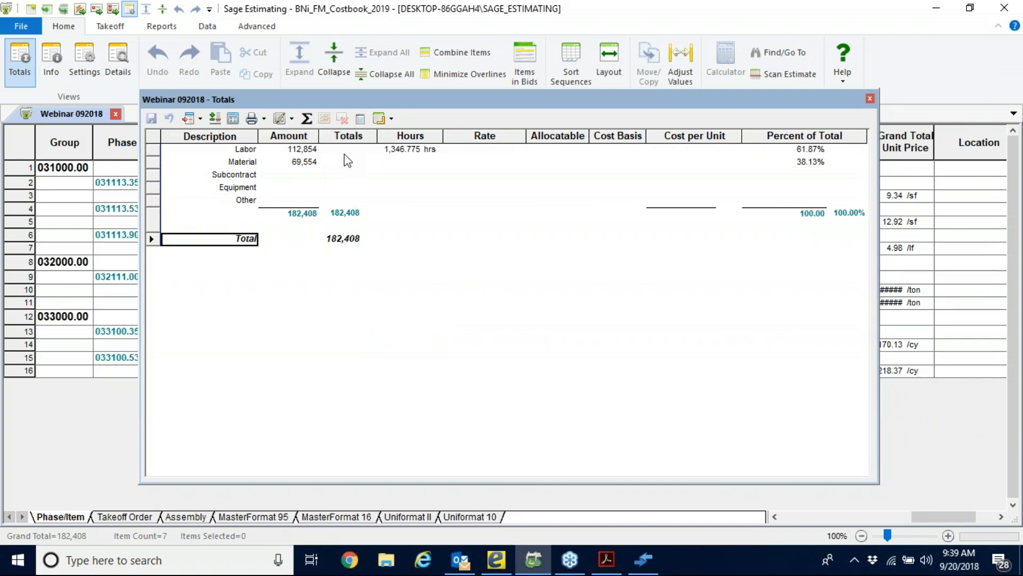
Examine the labor amount and hours, the material, subcontract and other rows, and the overall total.
left_click(316, 150)
left_click(401, 150)
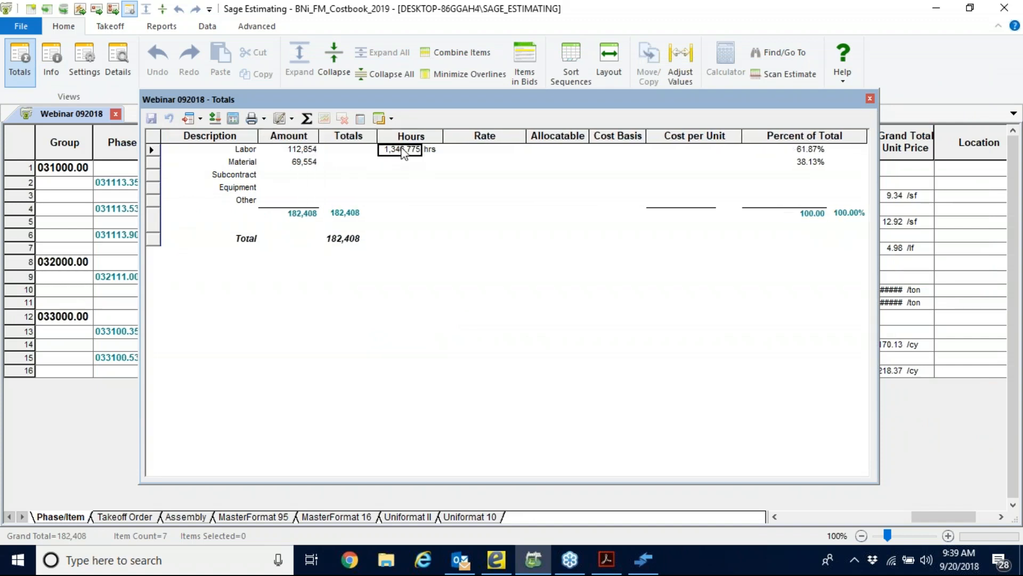
left_click(300, 162)
left_click(280, 177)
left_click(283, 199)
left_click(350, 223)
left_click(352, 243)
left_click(286, 244)
left_click(237, 243)
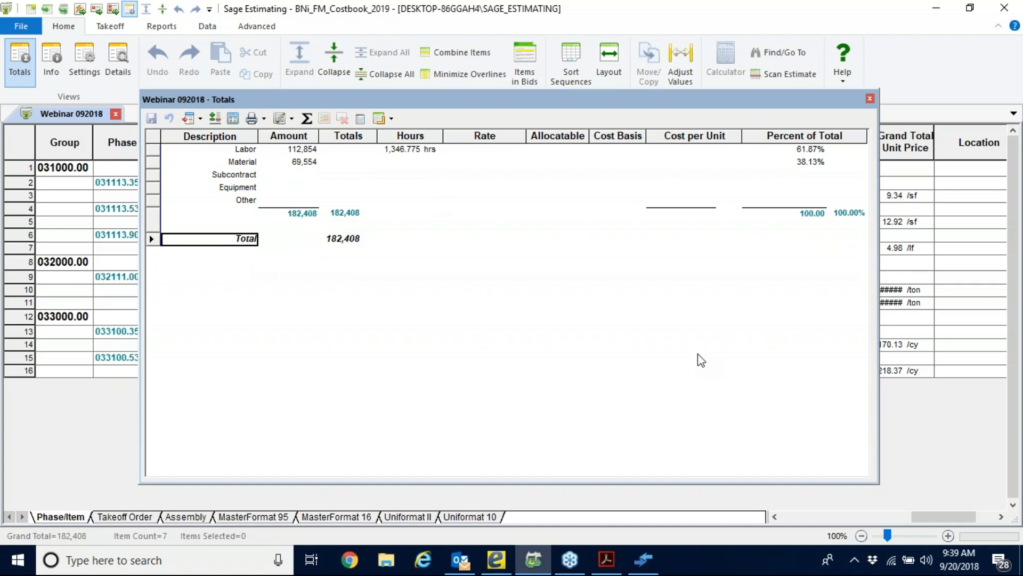
Check the database's addon list for available addons, then close it without a selection.
left_click(189, 119)
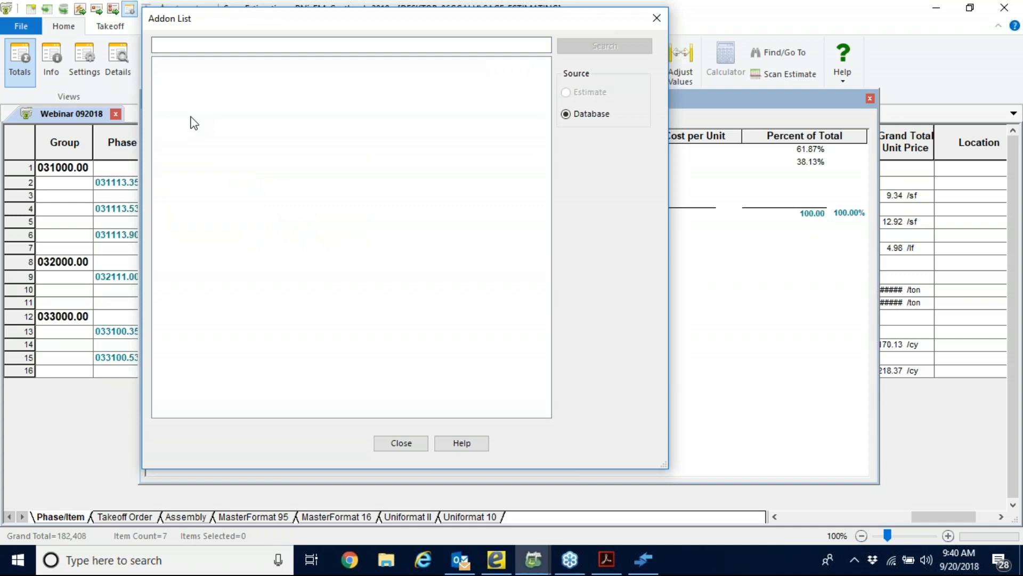
left_click_drag(238, 26, 564, 32)
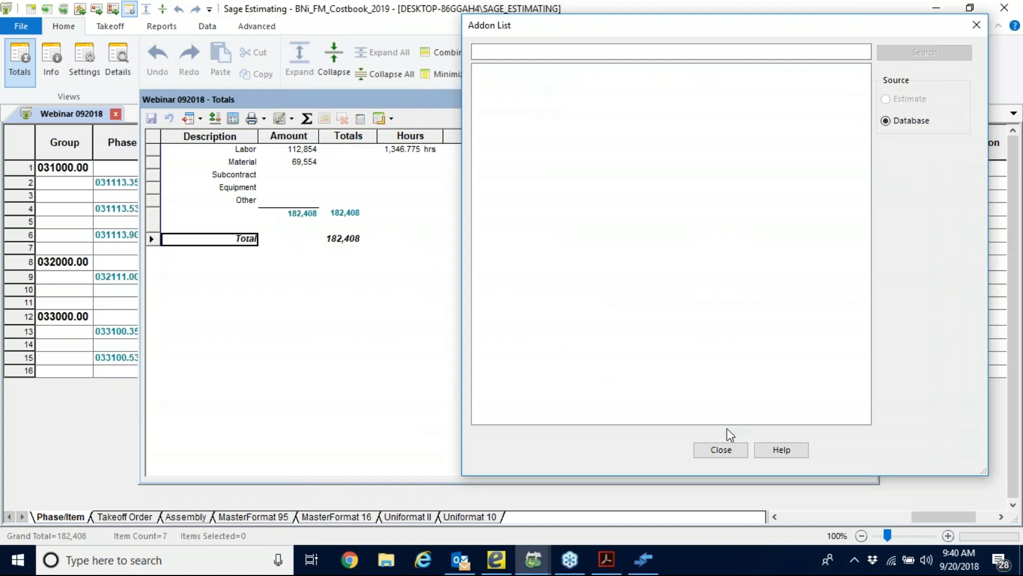
left_click(746, 457)
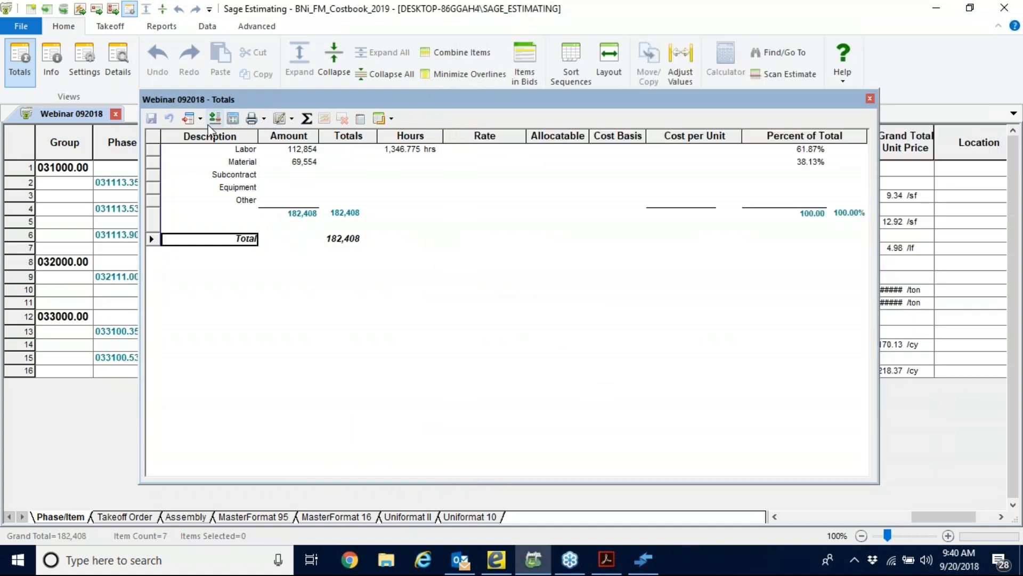
Start a one-time addon in the estimate totals with the description Profit.
left_click(201, 118)
left_click(308, 155)
left_click_drag(610, 174, 519, 69)
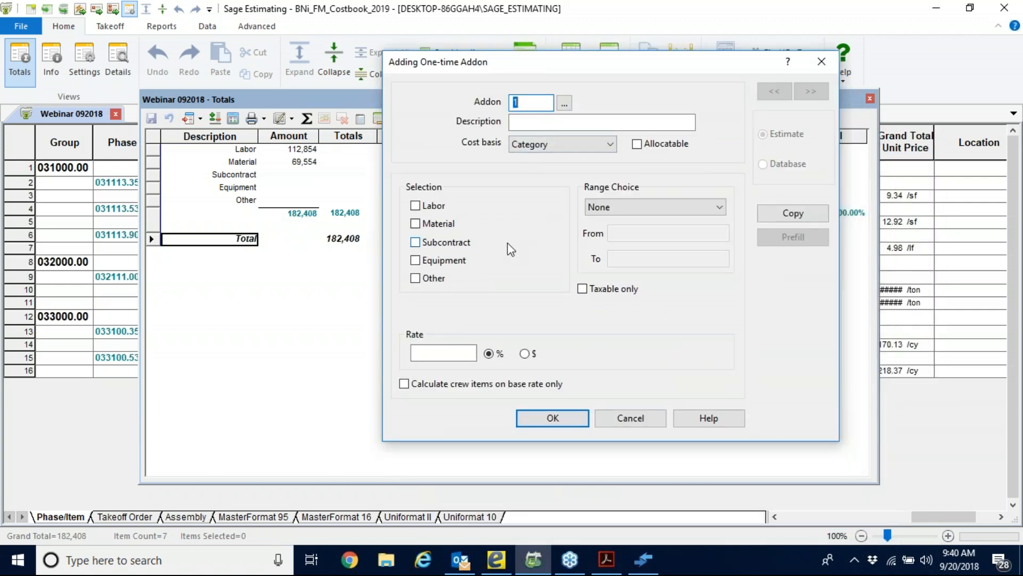
left_click(534, 123)
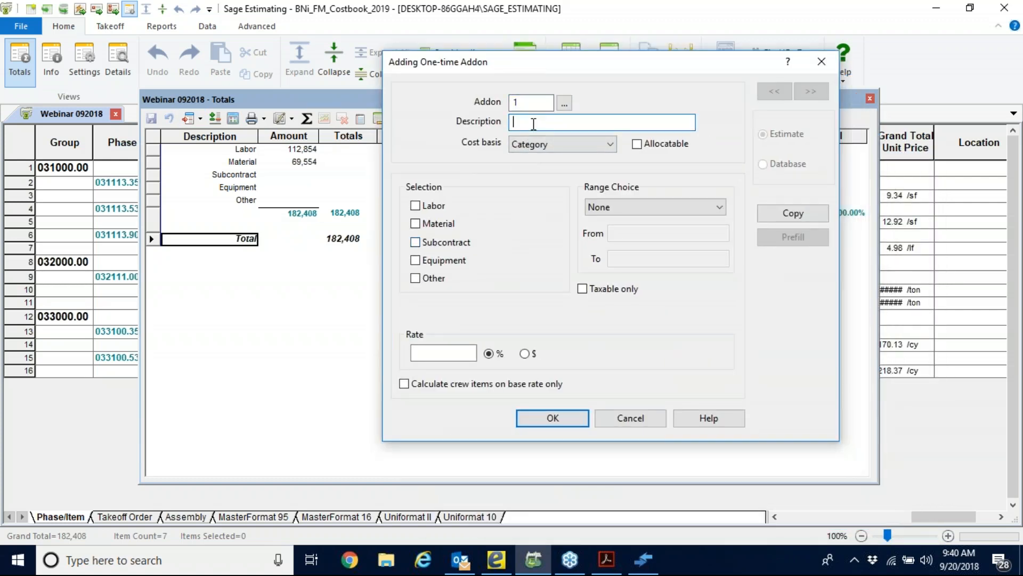
type("Profit")
Set the Profit addon's cost basis to Total, using the current total, with a rate of 20 percent.
left_click(611, 144)
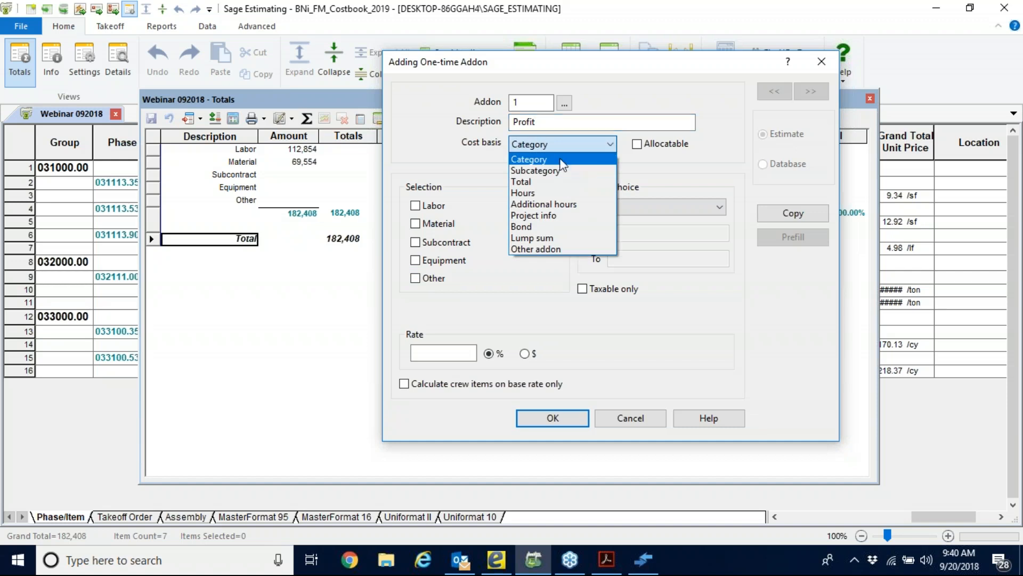
left_click(525, 182)
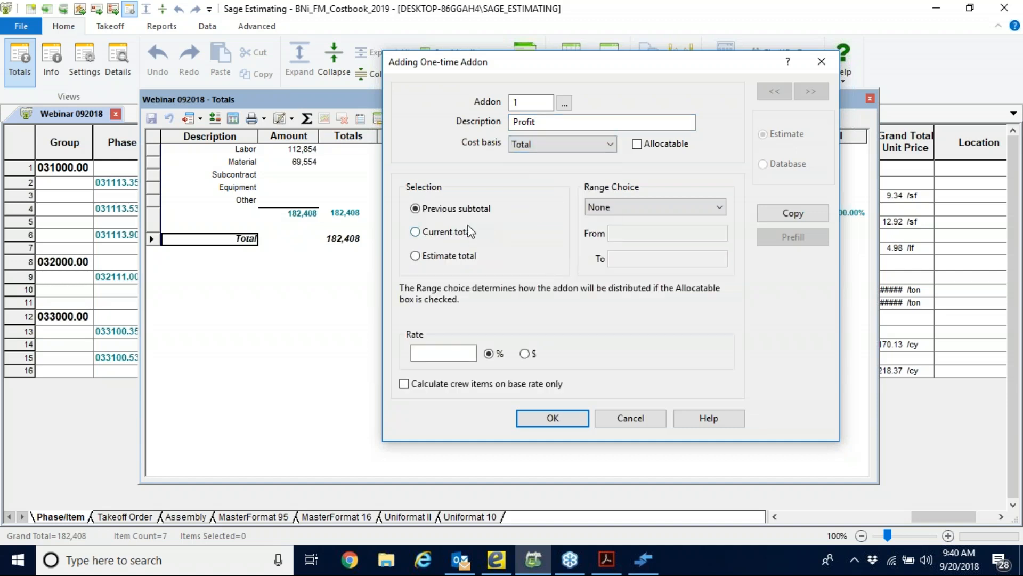
left_click(418, 233)
left_click(436, 354)
type("20")
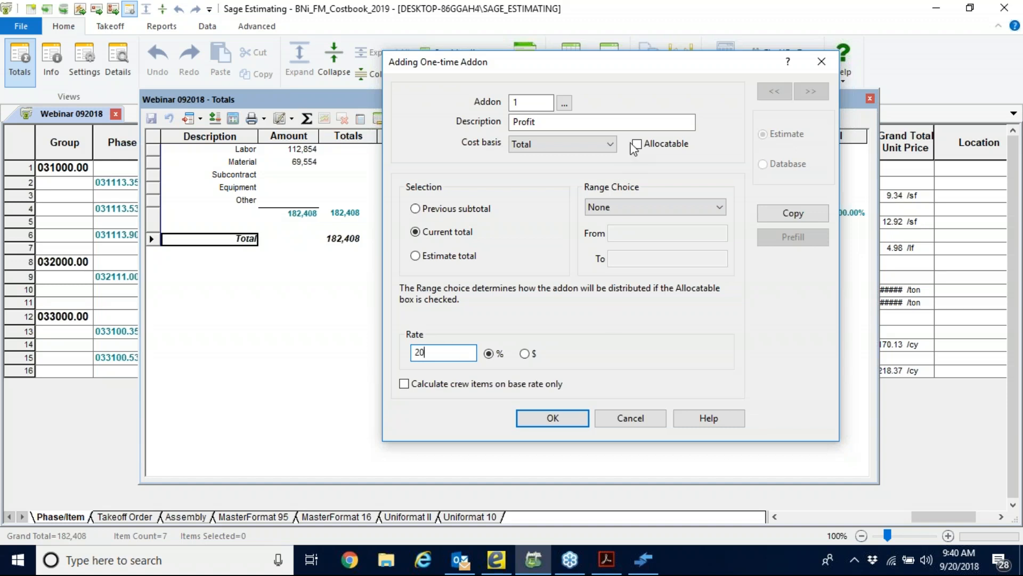
Make the Profit addon allocatable with the range choice None, and add it to the totals.
left_click(638, 145)
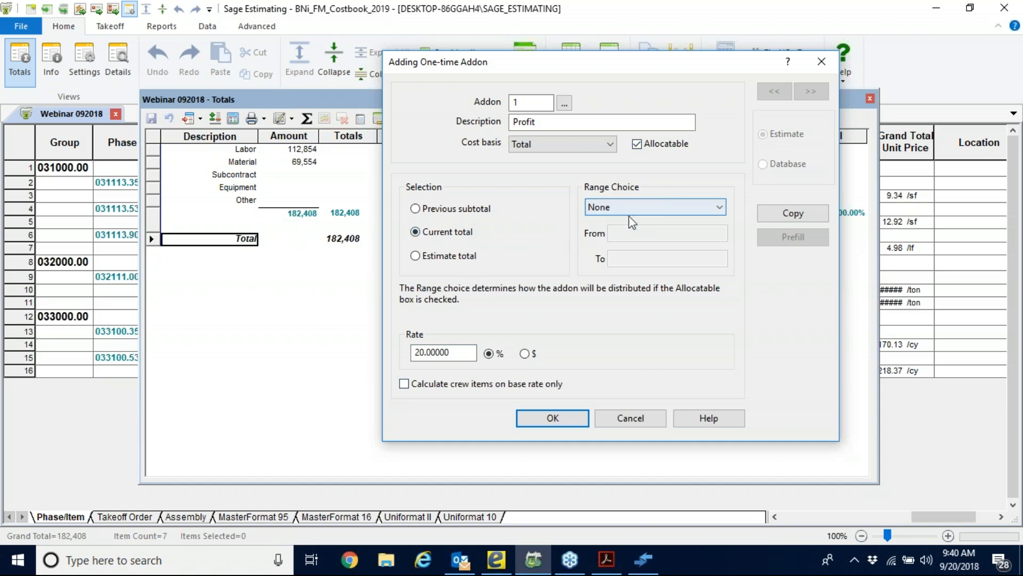
left_click(723, 208)
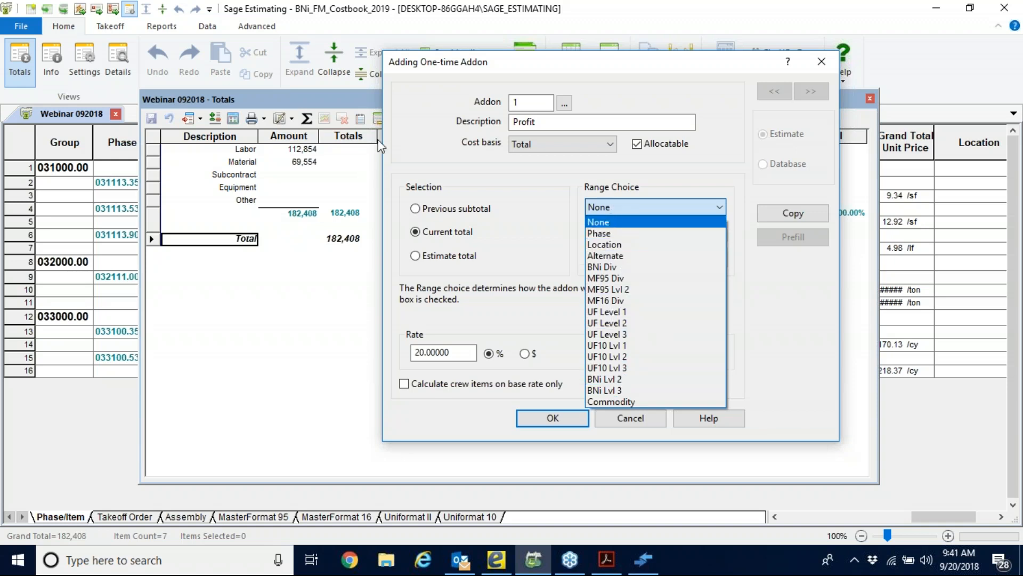
left_click(415, 125)
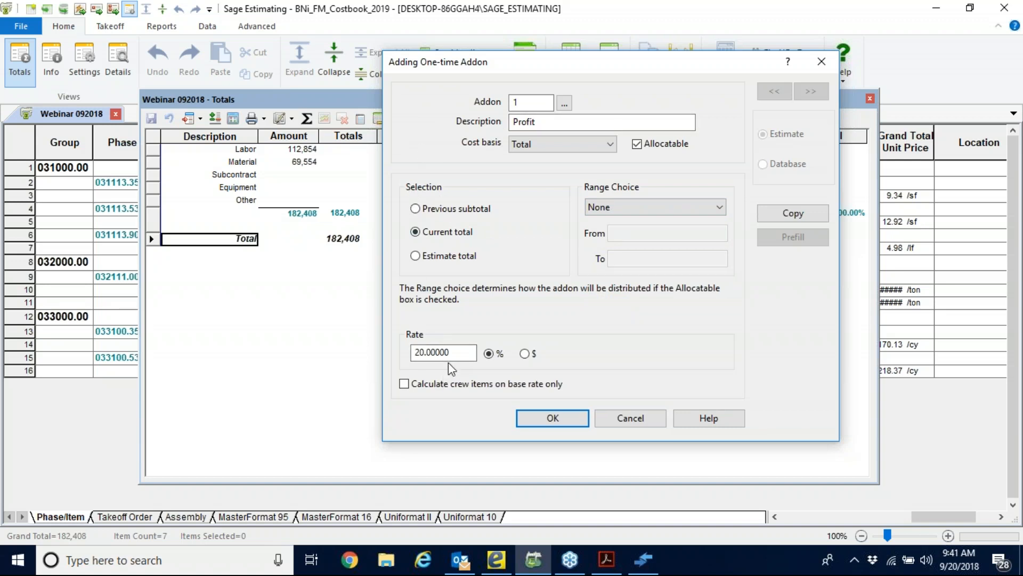
left_click(544, 421)
left_click(304, 238)
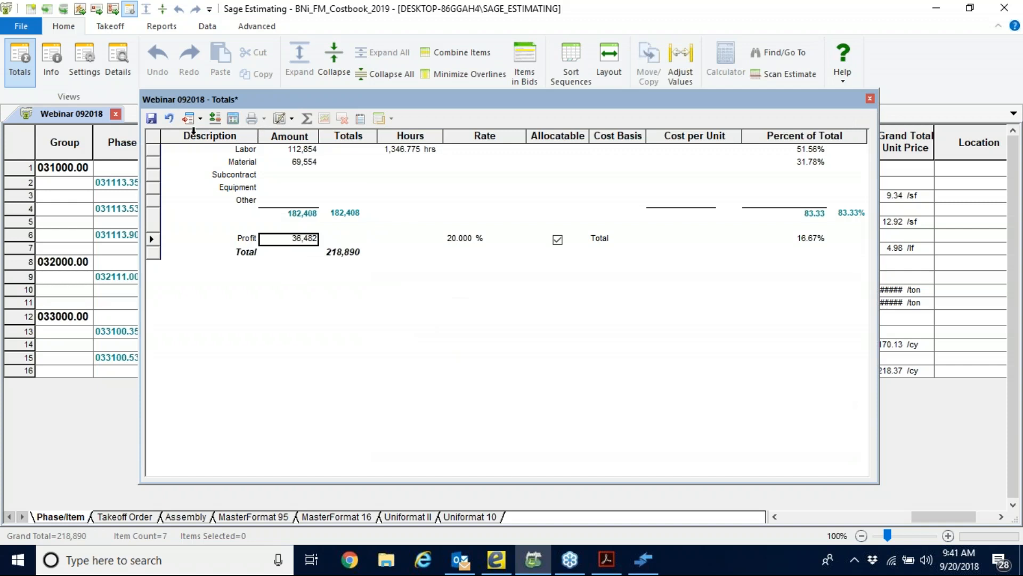
Start a second one-time addon with the description Contingency.
left_click(200, 119)
left_click(219, 153)
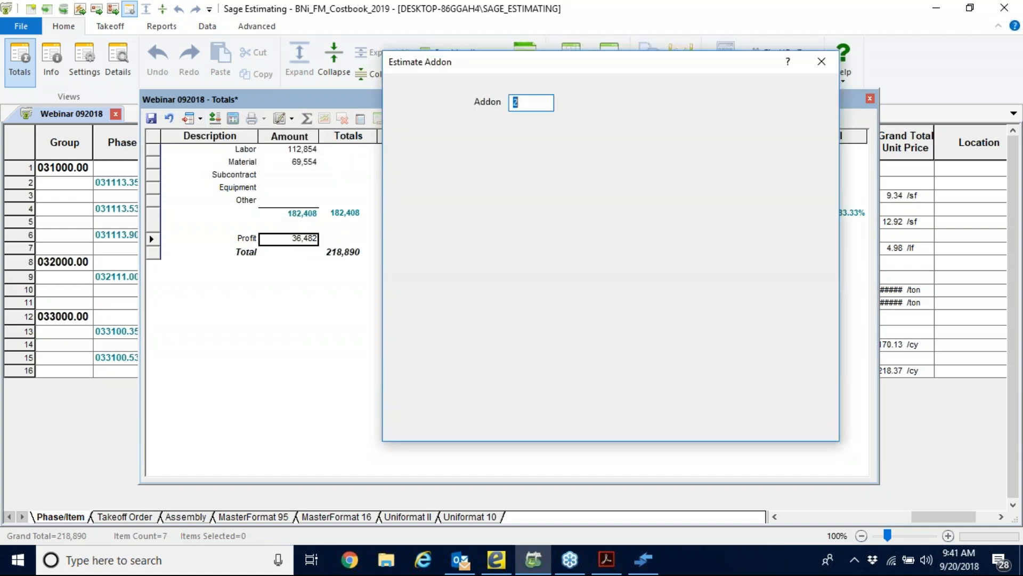
left_click(537, 123)
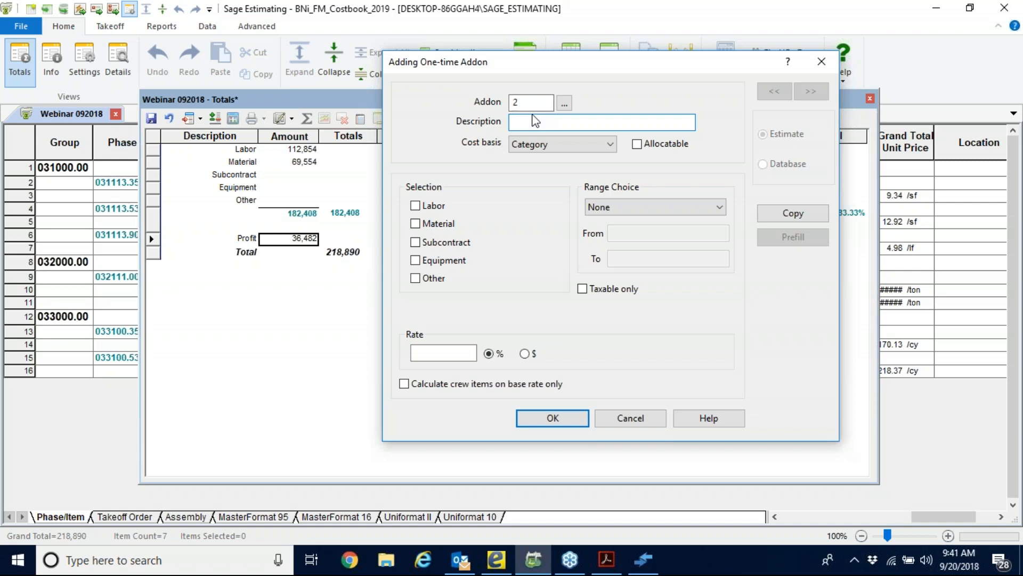
type("Contingency")
Base the Contingency addon on the estimate total at 10 percent, make it allocatable, and add it to the totals.
left_click(610, 146)
left_click(521, 181)
left_click(416, 255)
left_click(429, 352)
type("10")
left_click(637, 144)
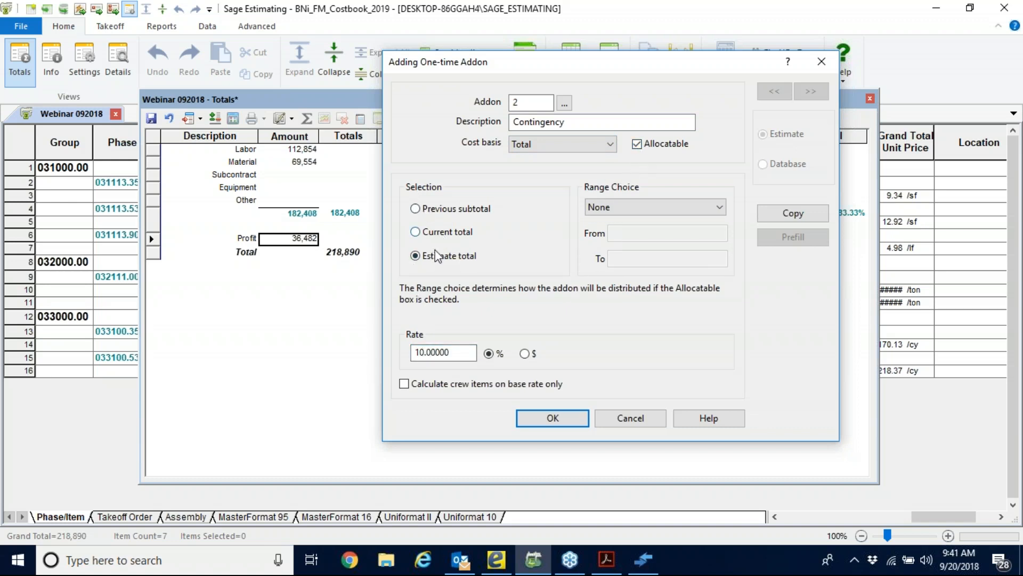
left_click(553, 418)
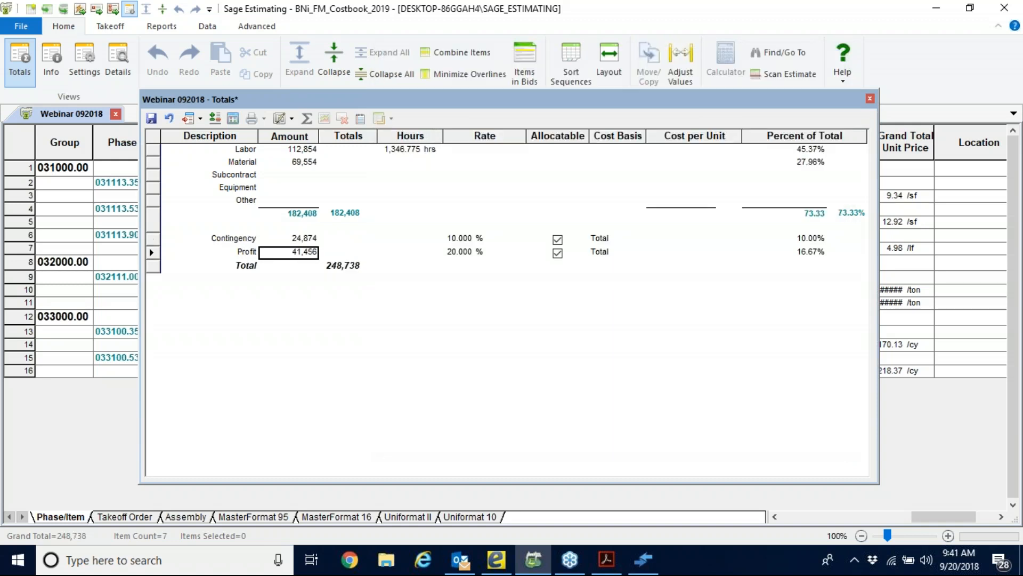
Check the Contingency amount and the new overall total in the Totals window.
left_click(272, 242)
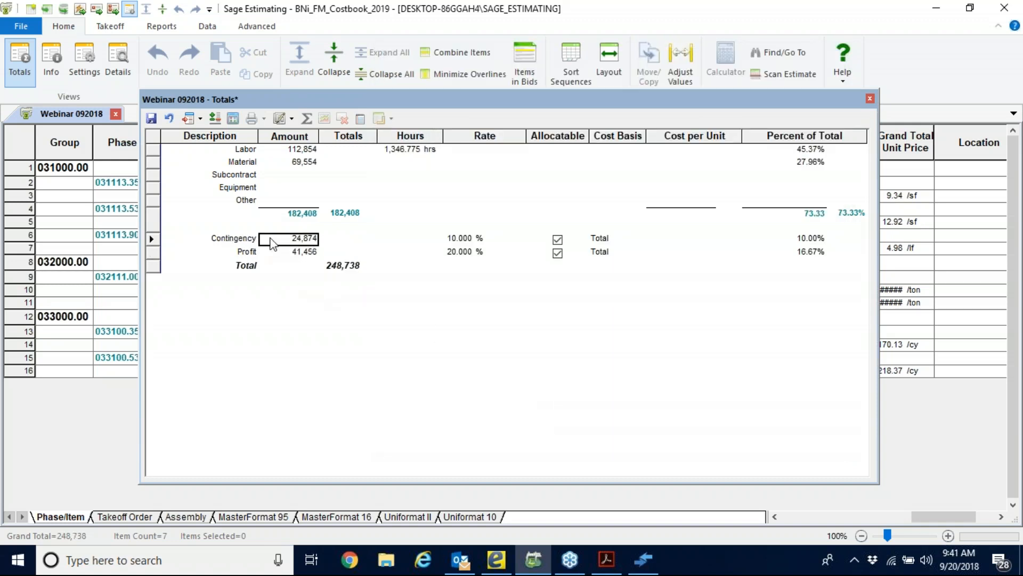
left_click(342, 270)
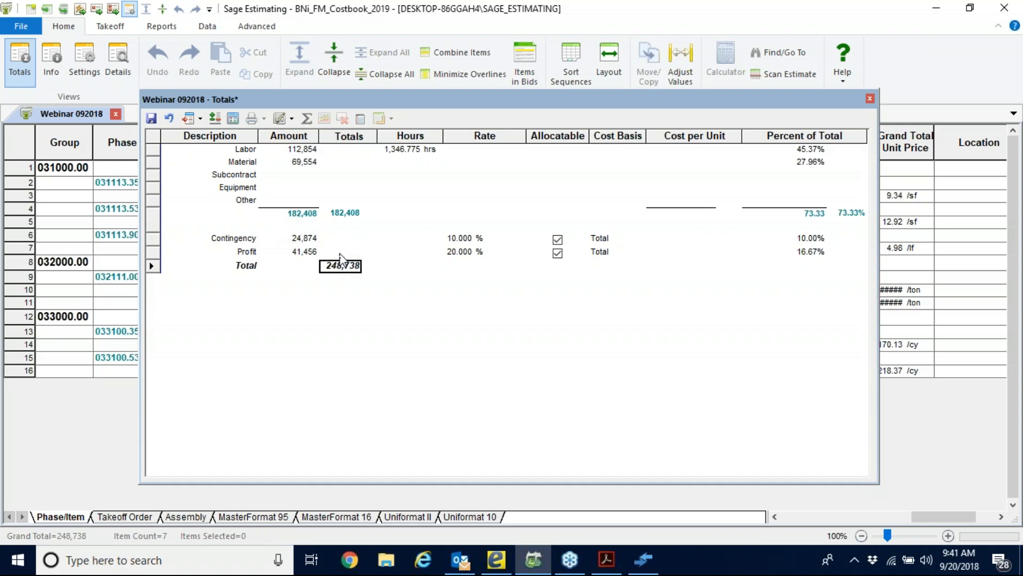
left_click(294, 239)
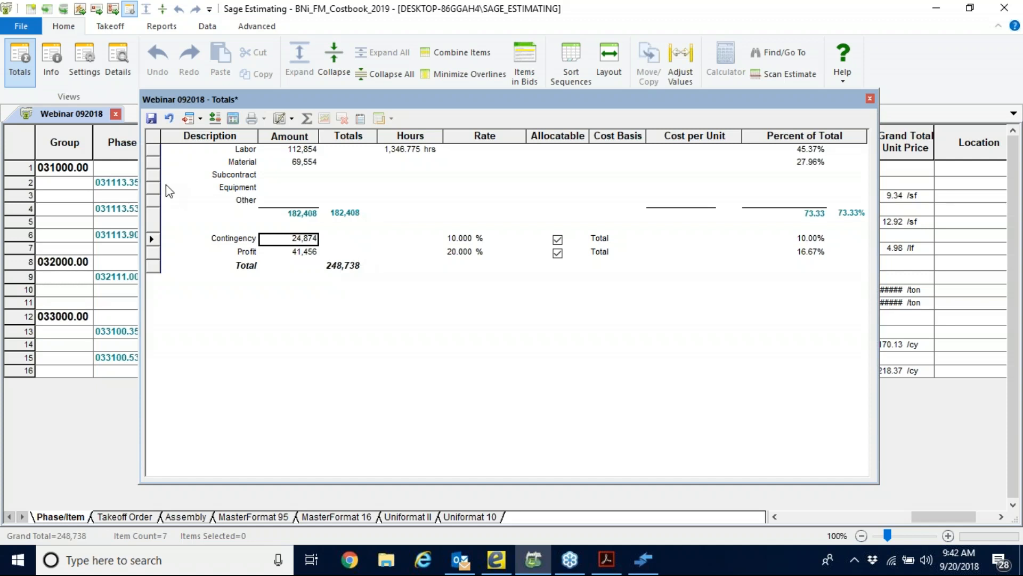
Save the totals and move their window off the spreadsheet to compare the Total Cost/Unit and Total Amount columns with the addon amounts.
left_click(152, 117)
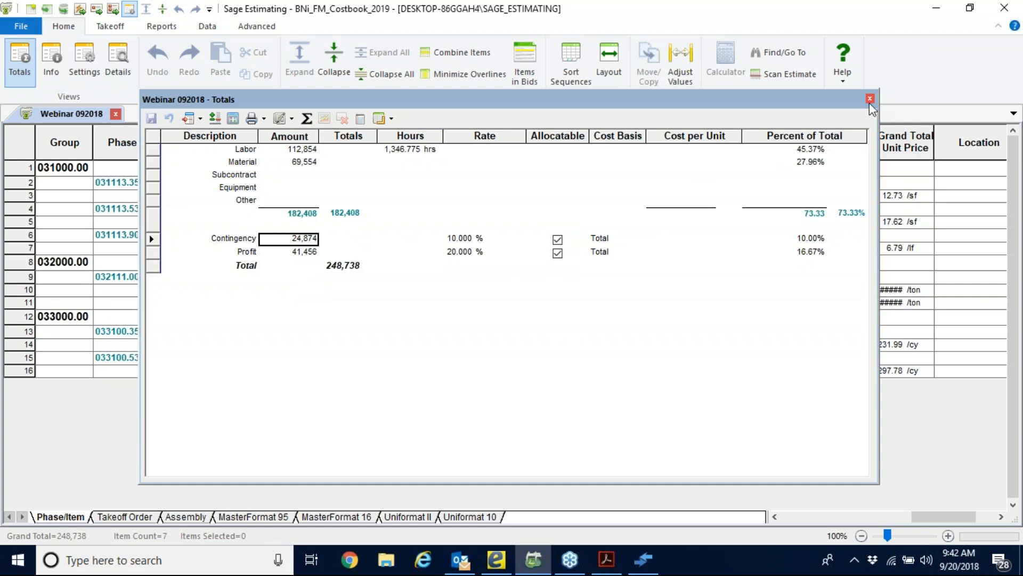
left_click_drag(816, 105, 543, 442)
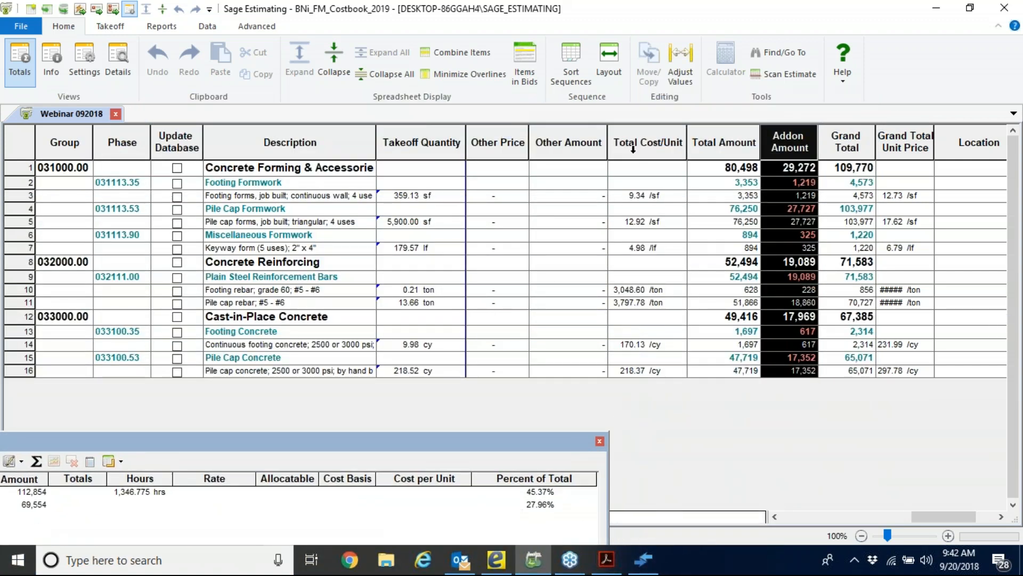
left_click_drag(637, 147, 725, 139)
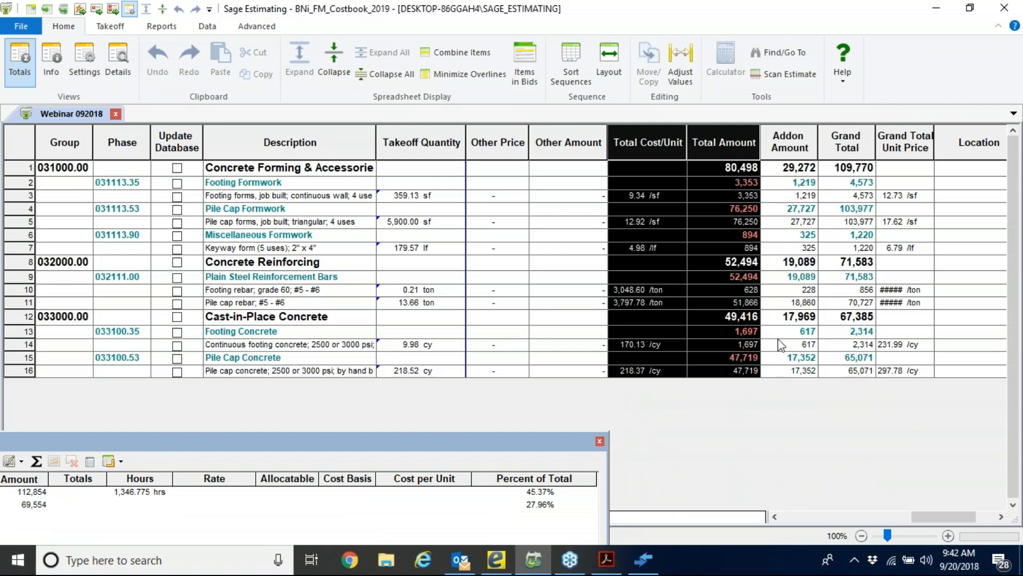
Highlight the Addon Amount column and widen the Grand Total Unit Price column enough to display the rebar unit prices.
left_click(788, 137)
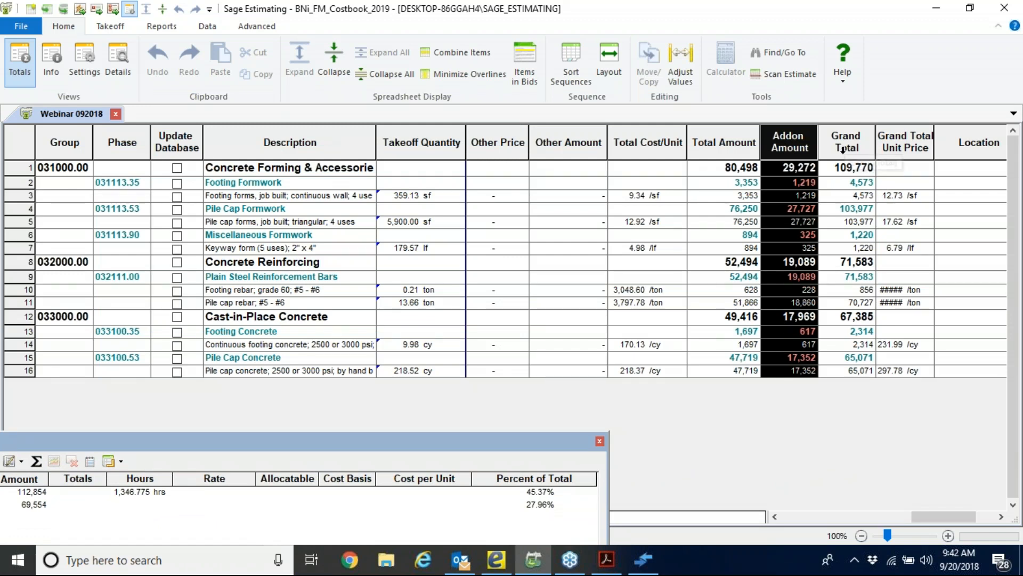
left_click_drag(848, 147, 888, 147)
left_click(890, 291)
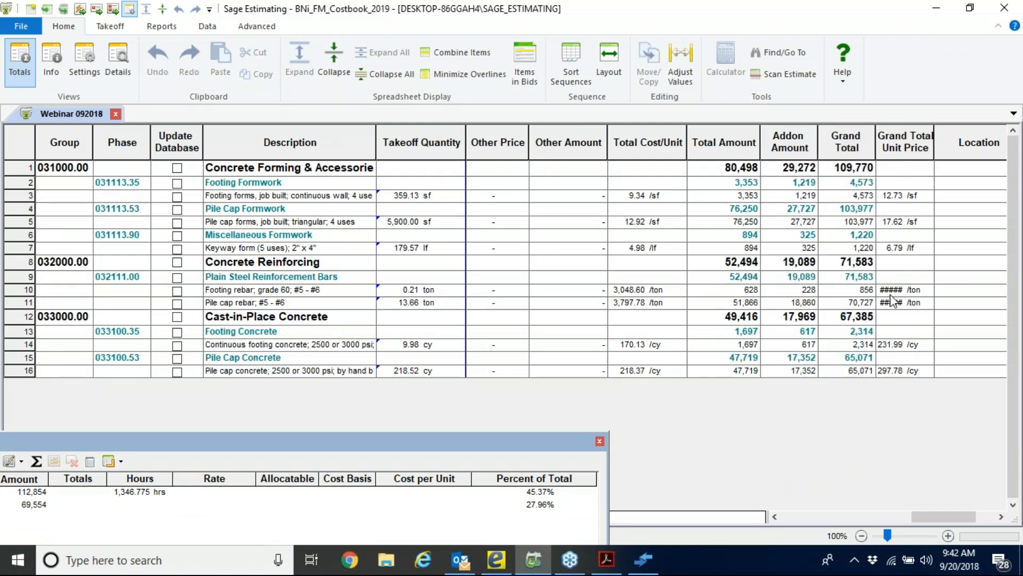
left_click_drag(934, 142, 949, 143)
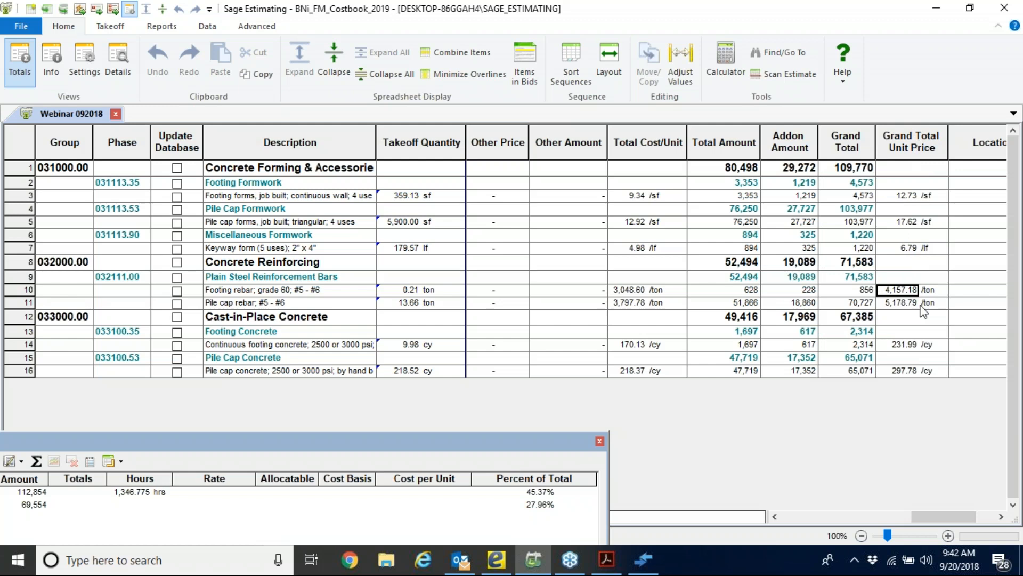
Close the Totals window and show the estimate in the Assembly sequence.
left_click(598, 439)
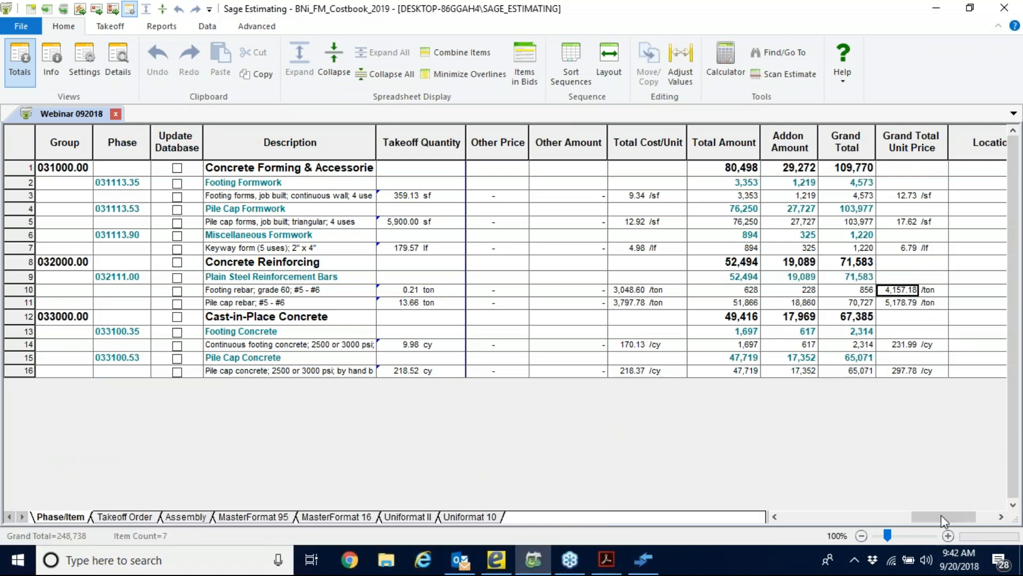
left_click_drag(970, 517, 791, 518)
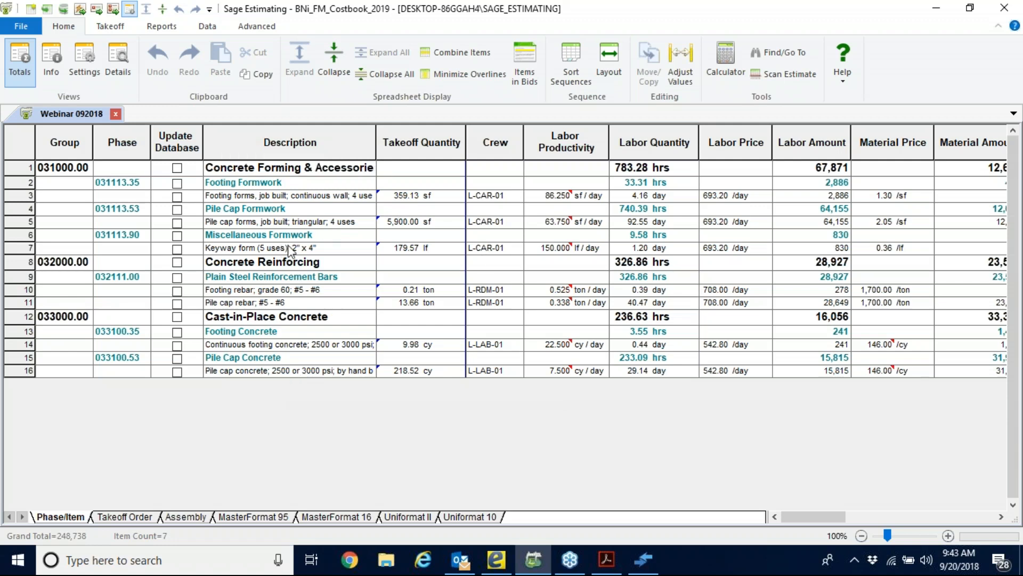
left_click(186, 516)
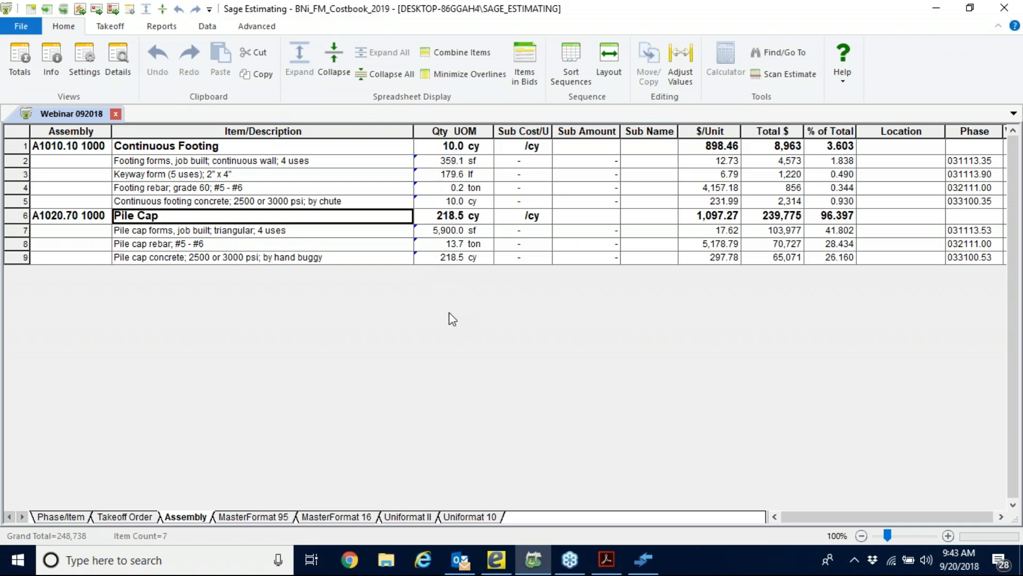
Look over the Assembly Takeoff and Quick Takeoff lists without adding anything, and return to the estimate spreadsheet.
left_click(118, 28)
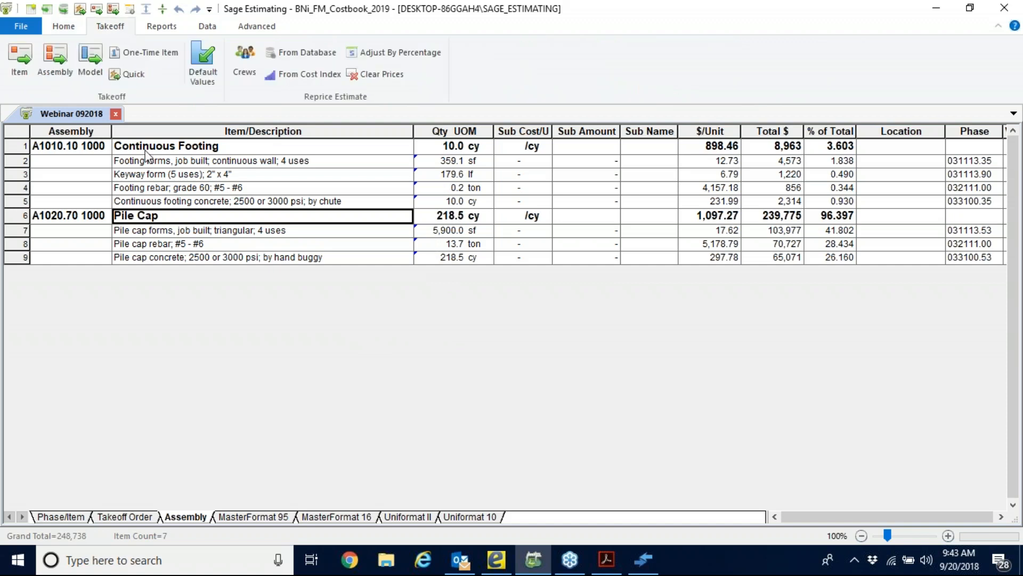
left_click(55, 58)
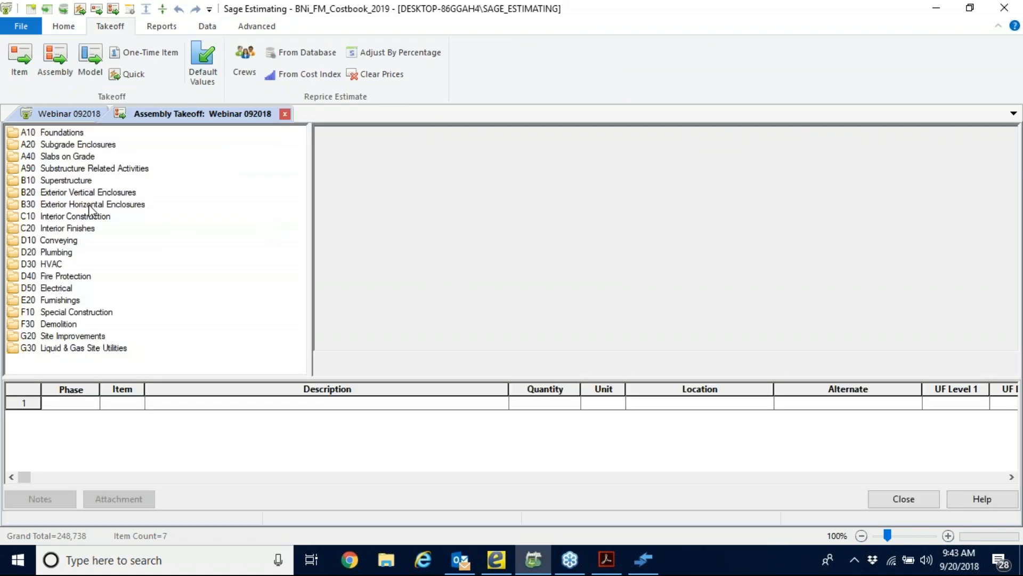
left_click(126, 74)
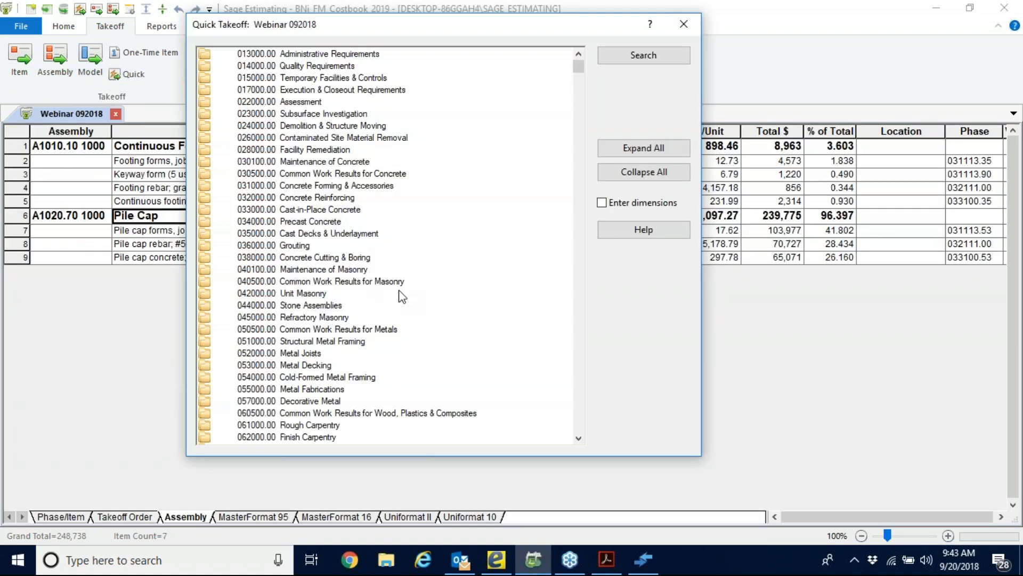
left_click(683, 24)
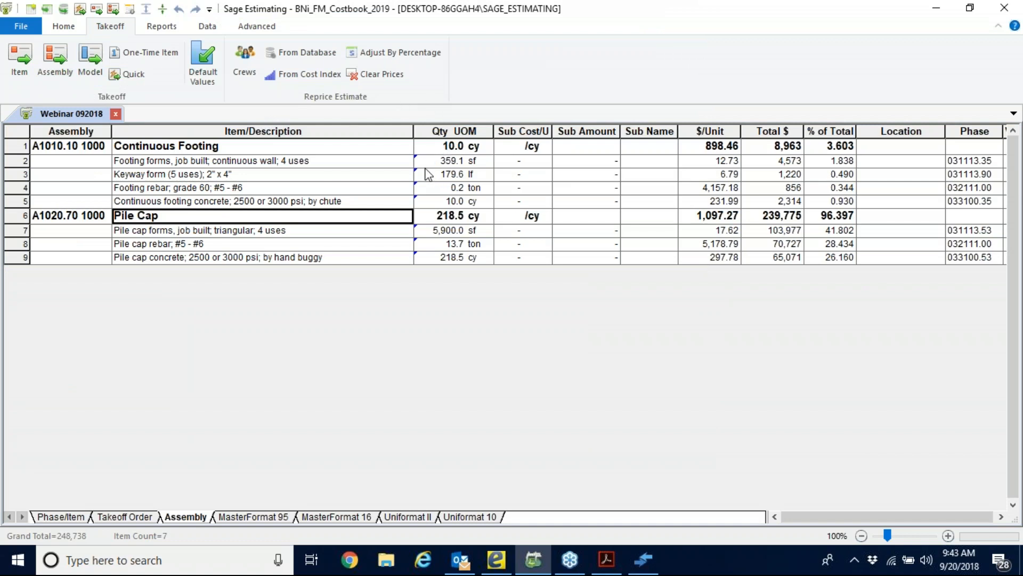
Drill down to eTakeoff Bridge from the footing forms quantity under the Continuous Footing assembly.
left_click(428, 235)
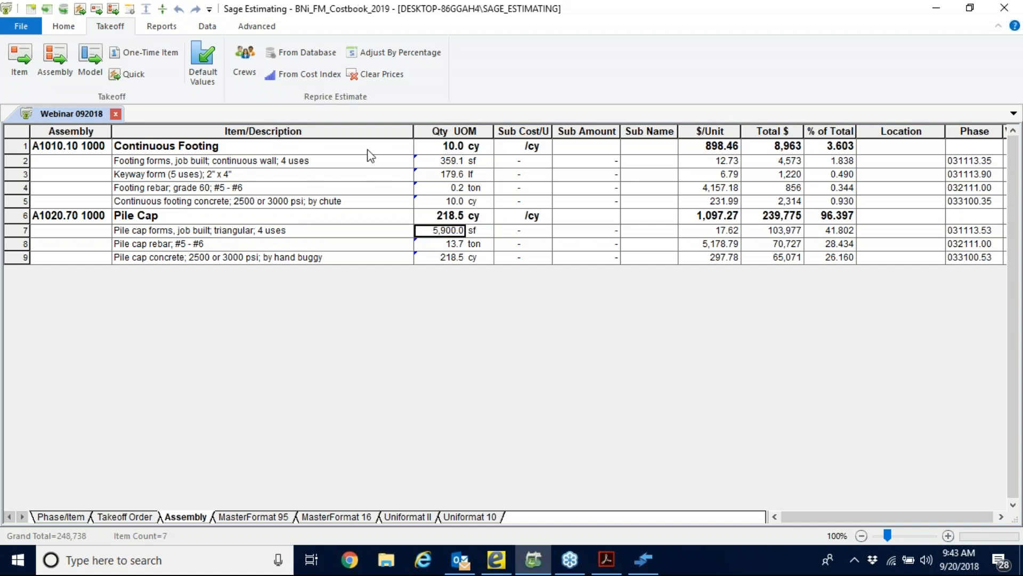
left_click(431, 162)
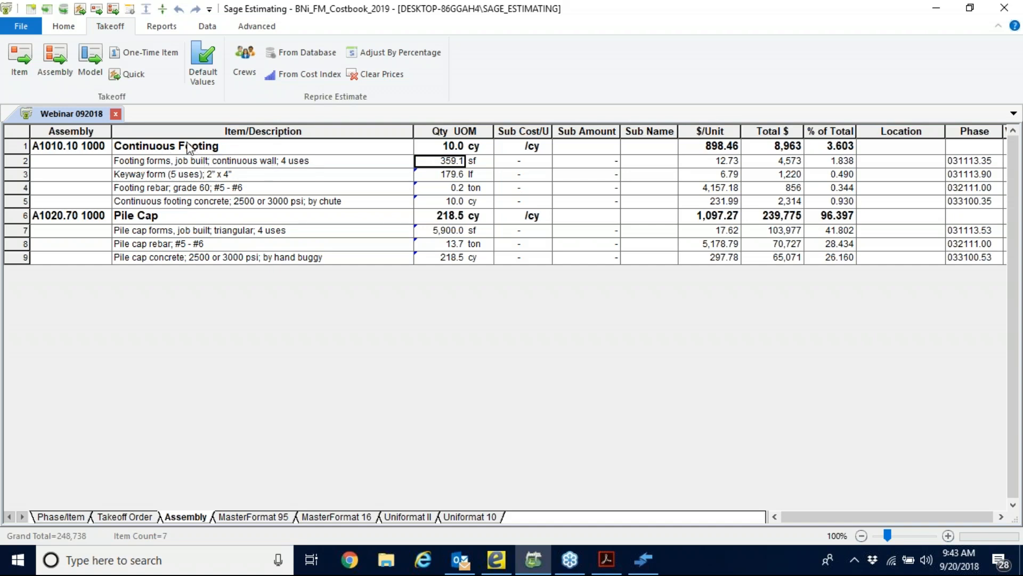
right_click(432, 164)
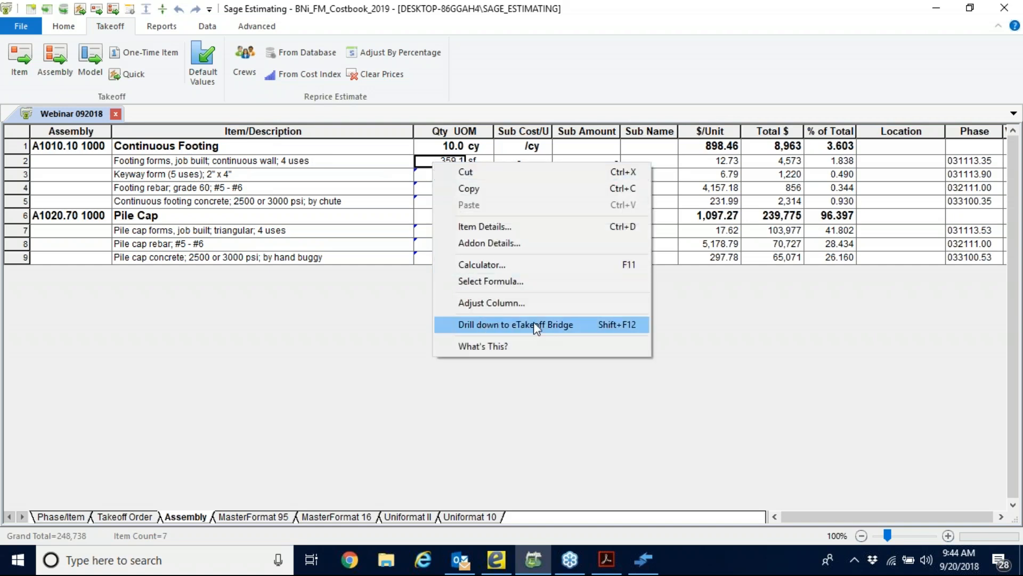
left_click(576, 323)
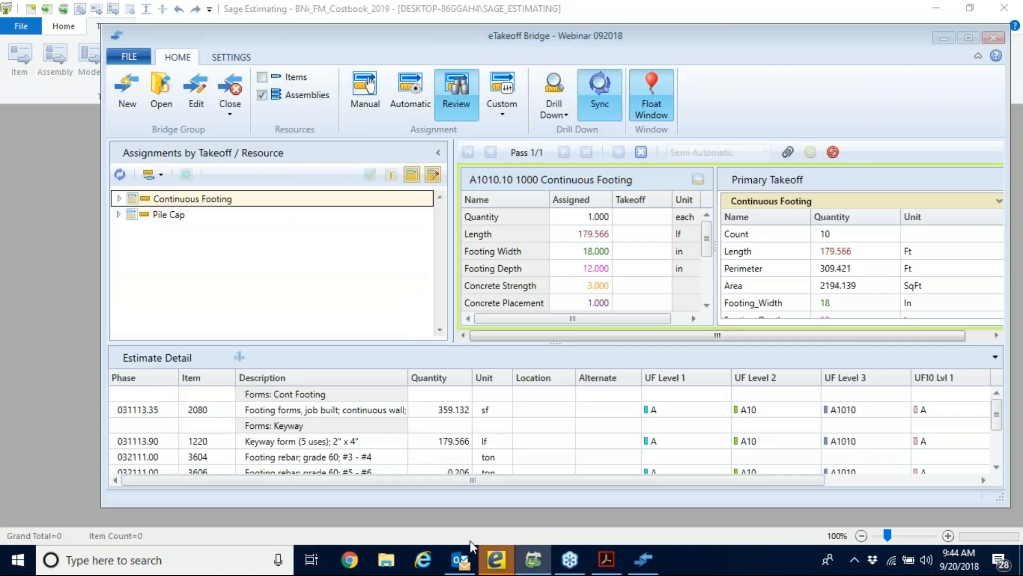
Switch to eTakeoff Dimension and move the Bridge window clear of the foundation plan, enlarging its assignment pane.
left_click(497, 562)
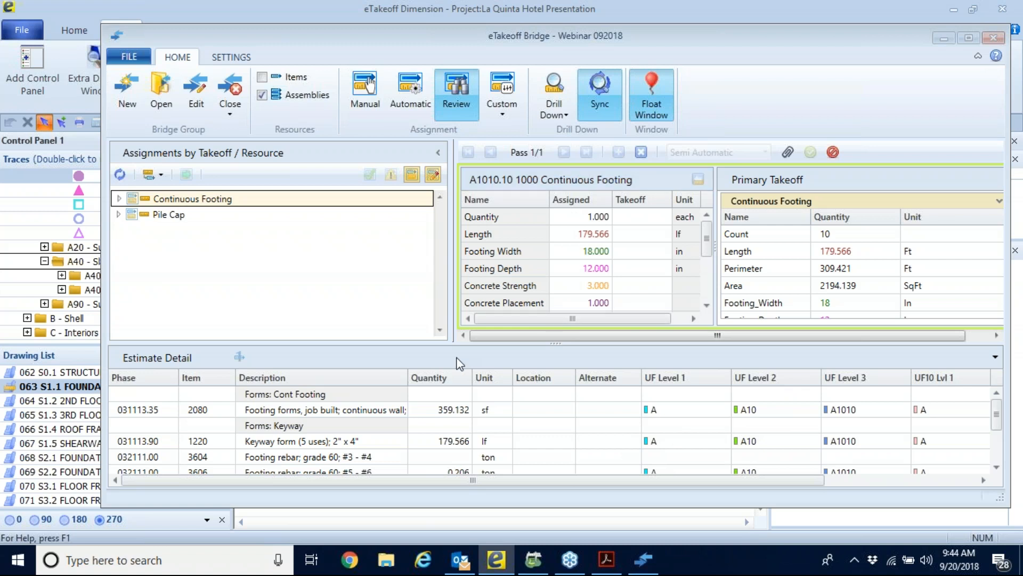
left_click_drag(555, 343, 555, 400)
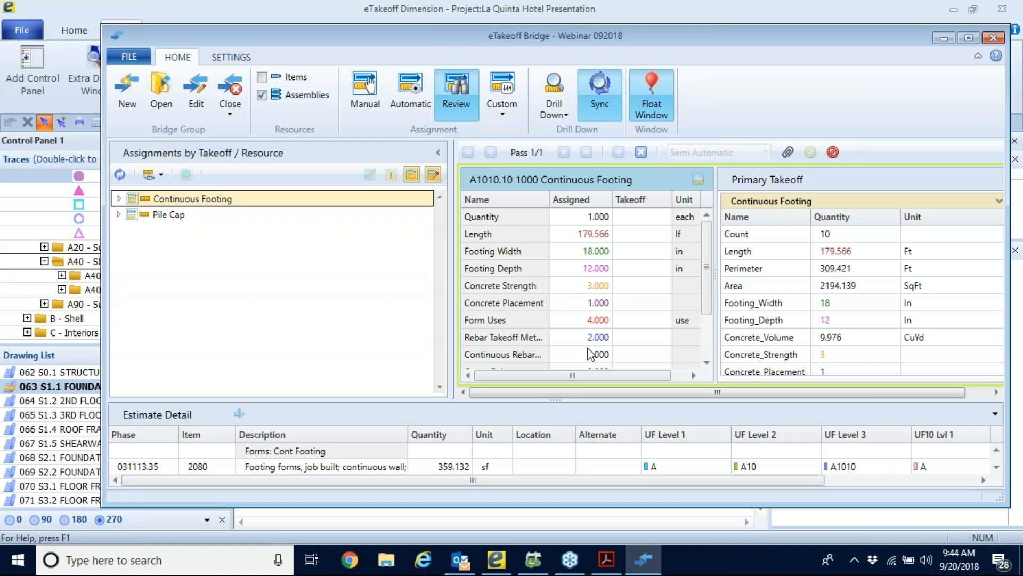
left_click_drag(382, 39, 345, 401)
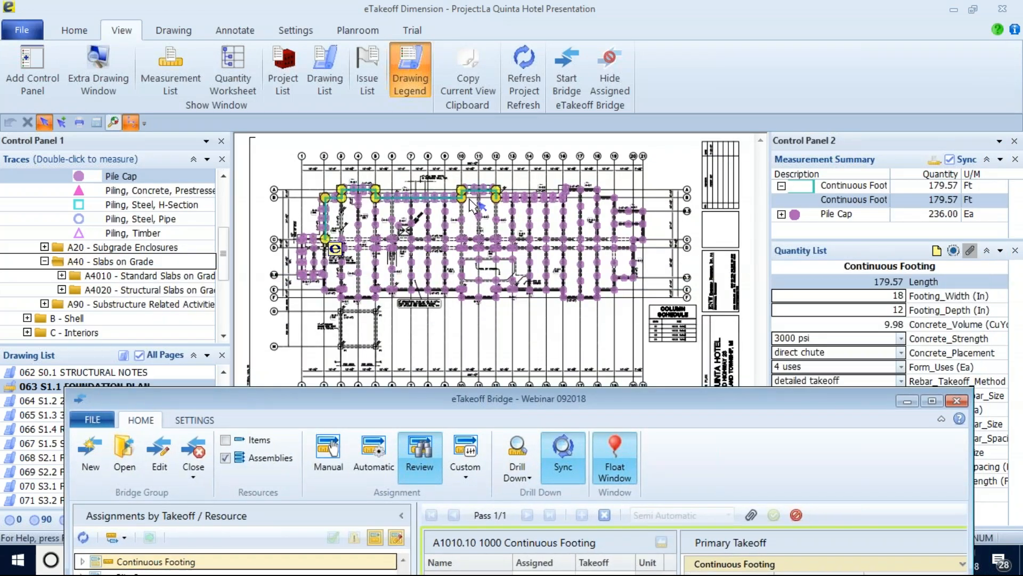
Stretch the end point of the Continuous Footing measurement along the gridline until the footing is about 200 ft long.
scroll(471, 205, "up", 3)
mouse_move(484, 171)
middle_mouse_down()
mouse_move(431, 223)
mouse_move(426, 249)
middle_mouse_up()
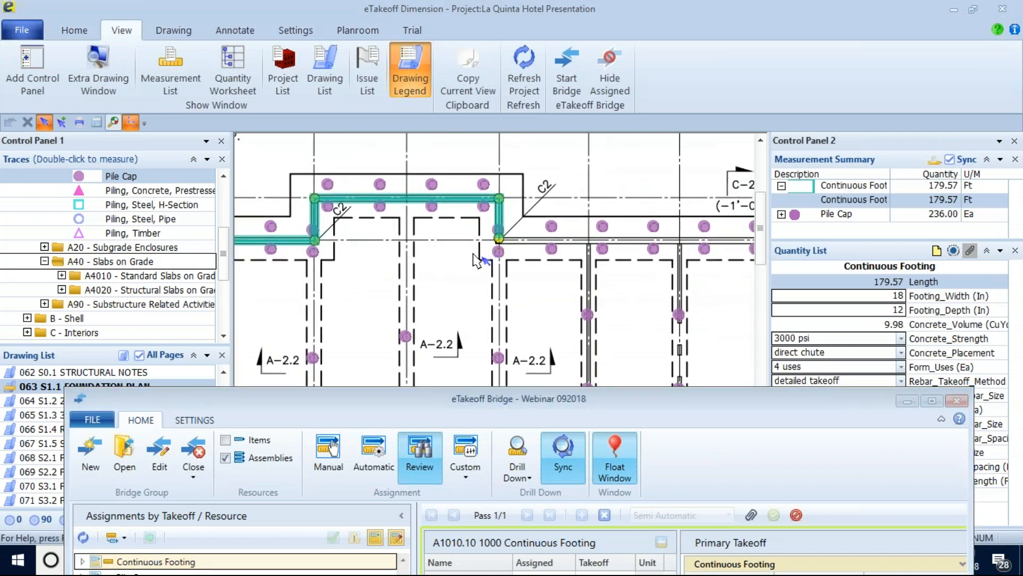
scroll(475, 256, "up", 2)
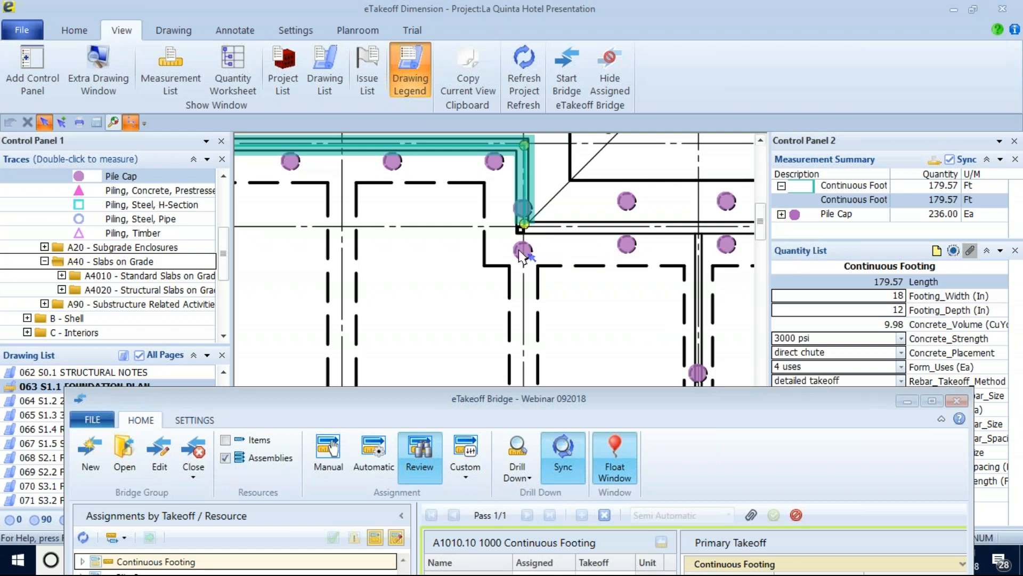
left_click(78, 34)
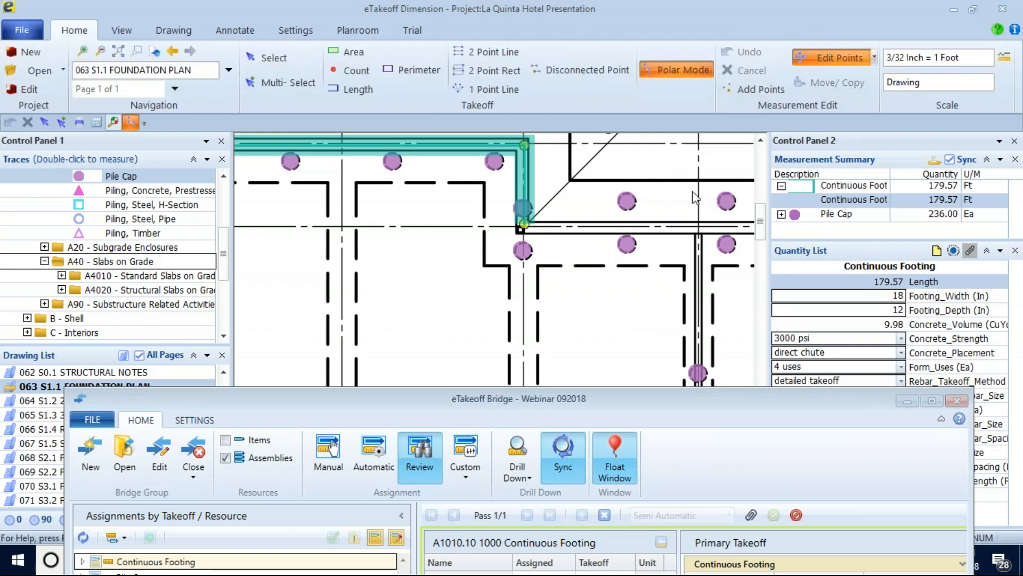
mouse_move(524, 224)
left_mouse_down()
mouse_move(596, 223)
mouse_move(534, 228)
mouse_move(641, 165)
mouse_move(669, 165)
left_mouse_up()
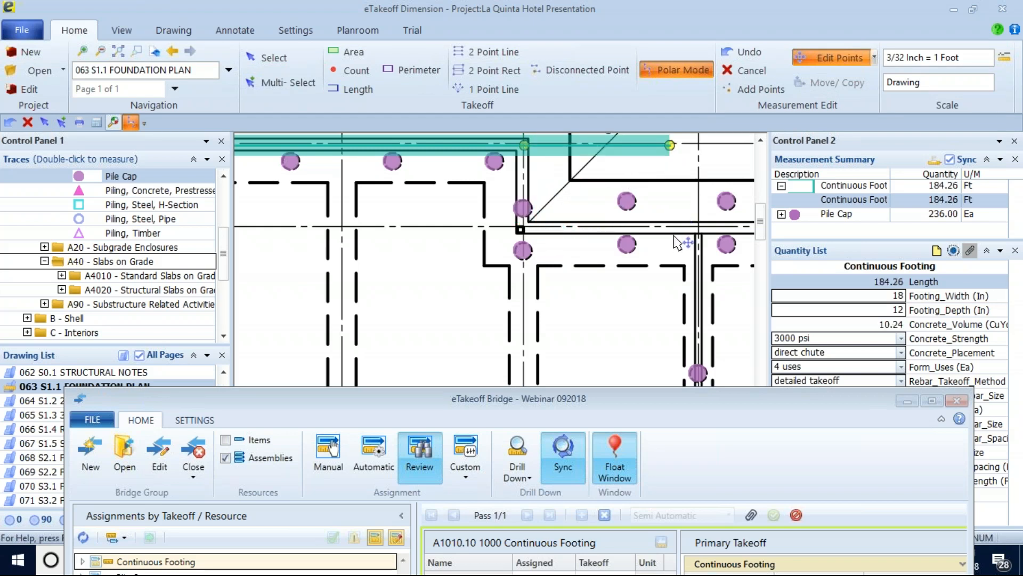
mouse_move(670, 144)
left_mouse_down()
mouse_move(671, 181)
mouse_move(670, 154)
mouse_move(696, 141)
mouse_move(730, 145)
left_mouse_up()
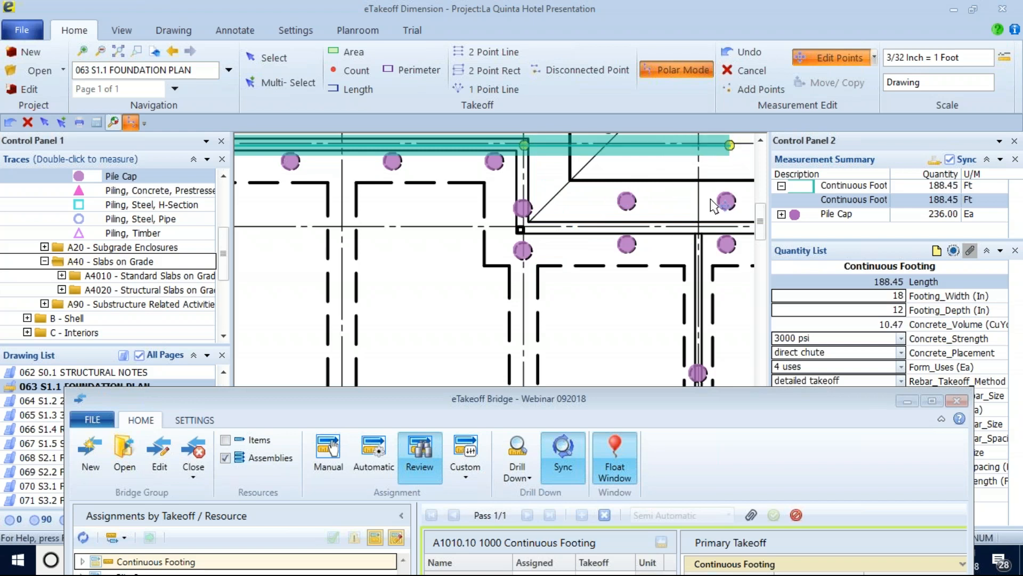
middle_click_drag(666, 197, 474, 318)
left_click_drag(530, 273, 712, 268)
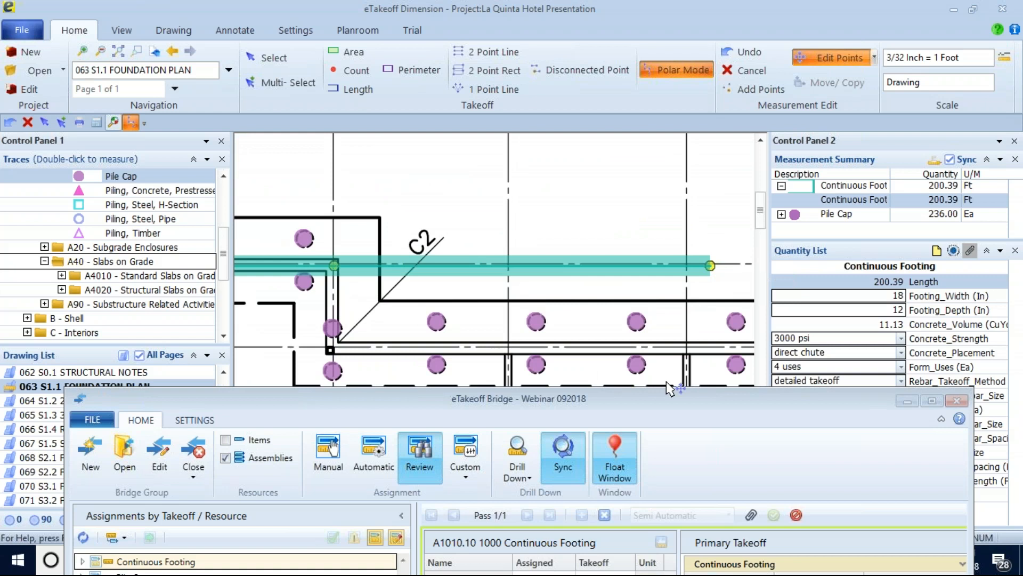
Set the Continuous Footing's concrete strength to 5000 psi.
left_click_drag(677, 418, 658, 465)
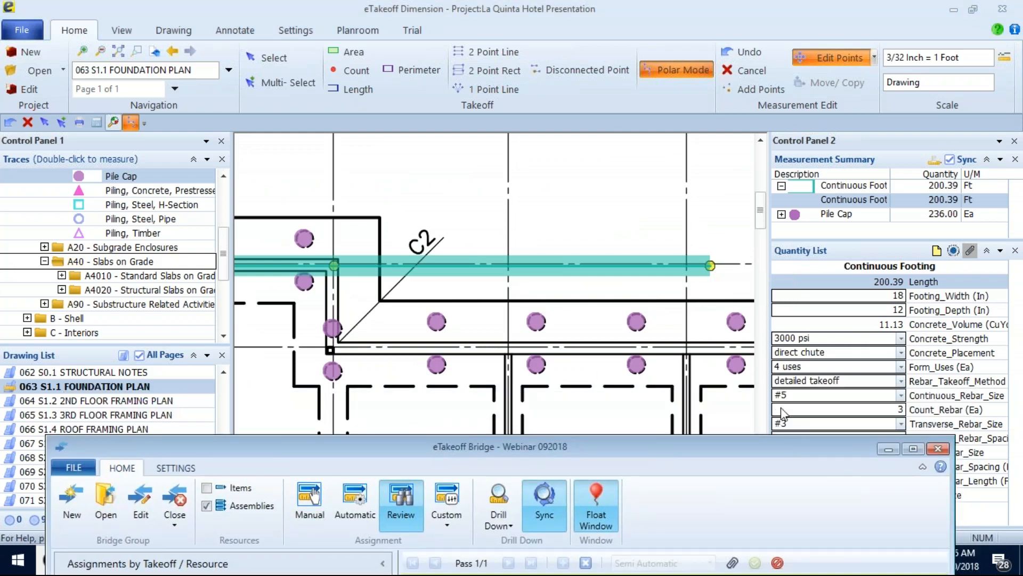
left_click(900, 338)
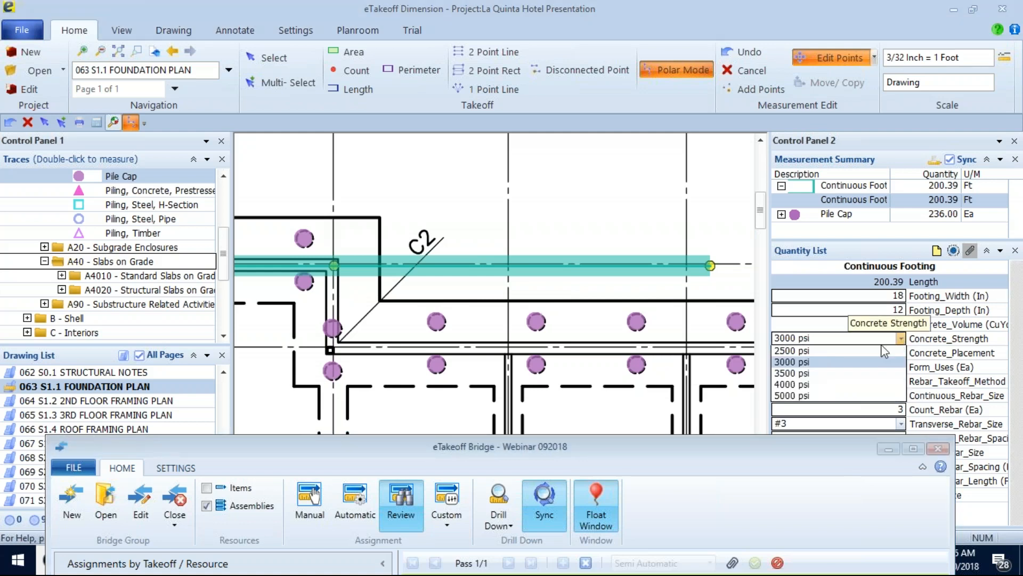
left_click(810, 394)
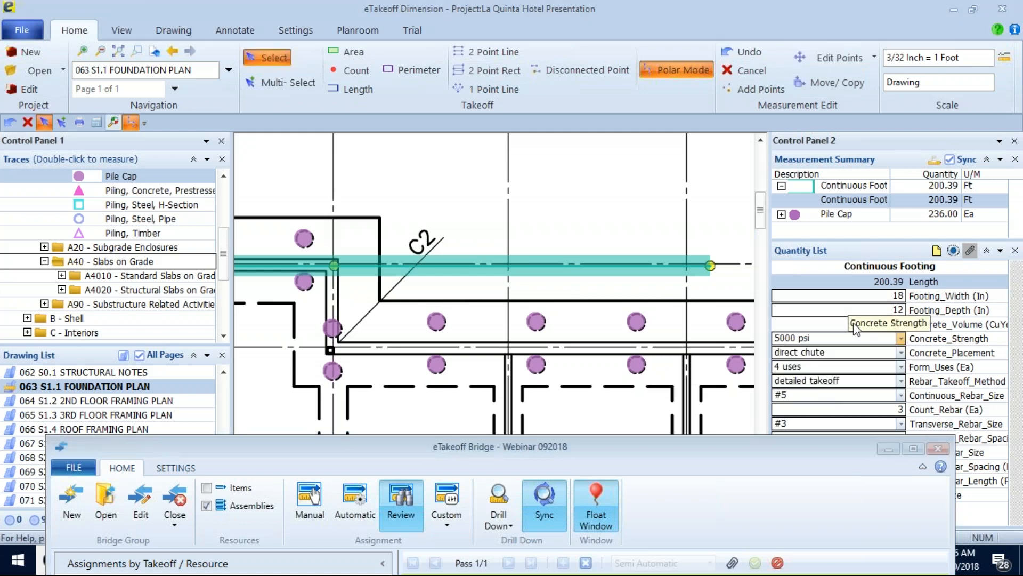
Set the Continuous Footing's continuous rebar size to #7.
left_click_drag(739, 454, 712, 490)
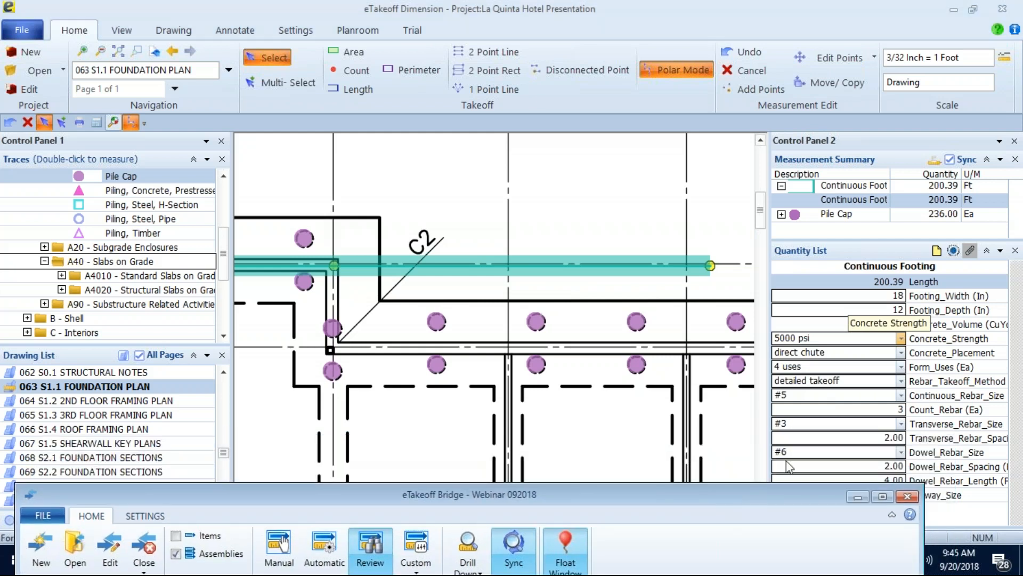
left_click(787, 396)
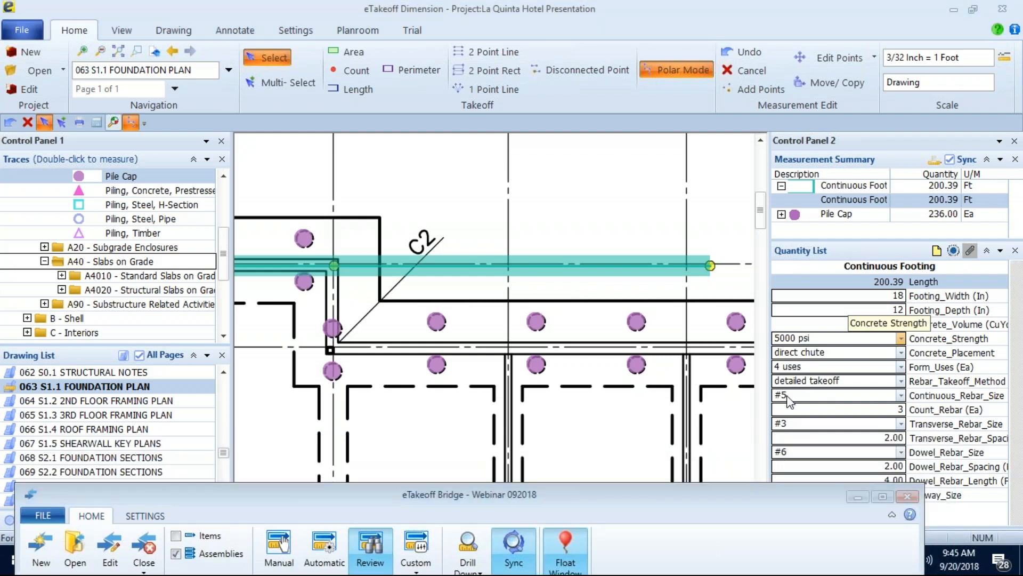
left_click(901, 395)
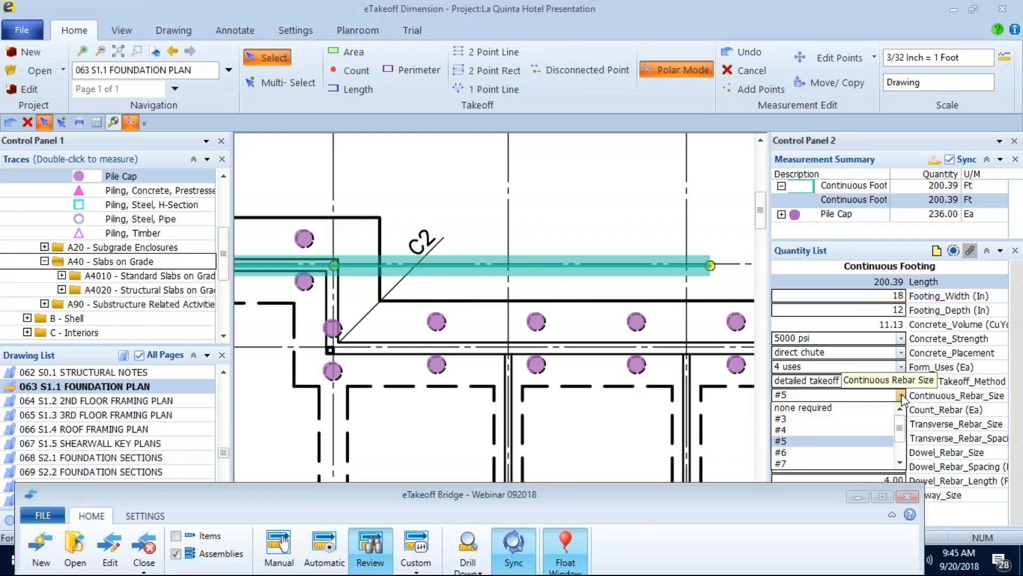
left_click(801, 468)
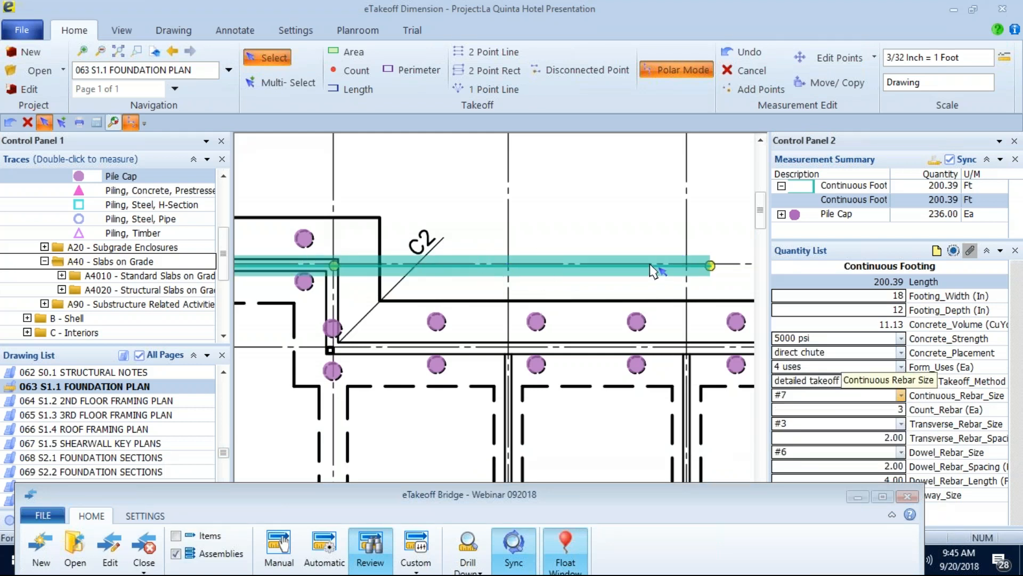
Bring the Bridge window back into full view and refresh its assignments to compare the footing's assigned and takeoff values.
mouse_move(652, 270)
left_click_drag(351, 488, 379, 37)
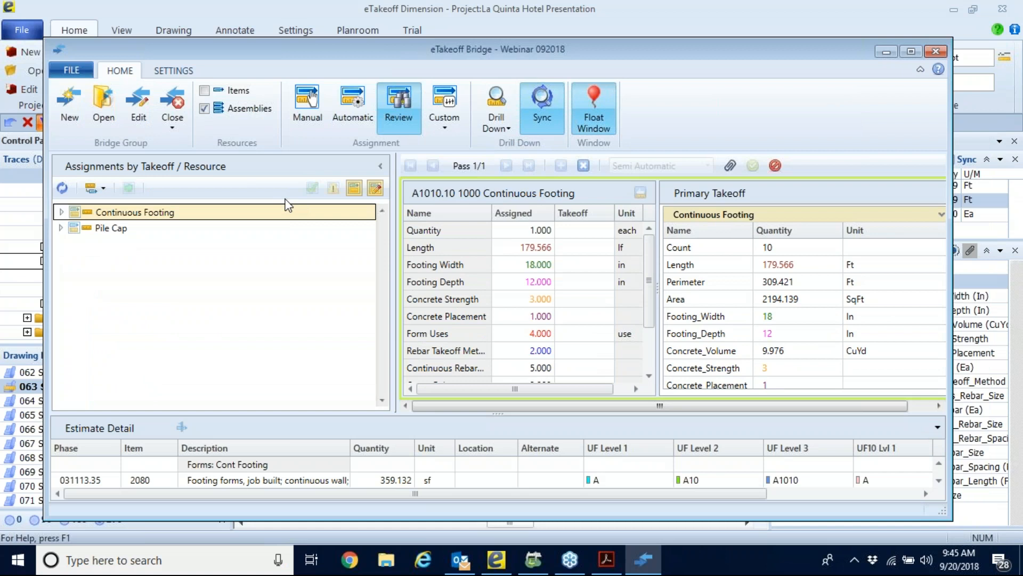
left_click(62, 187)
left_click_drag(140, 47, 458, 44)
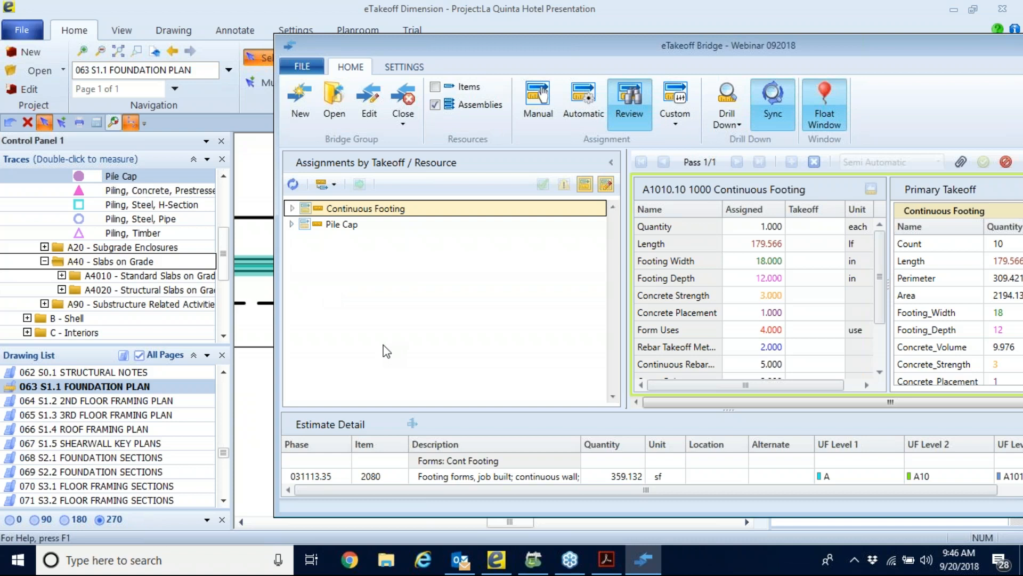
left_click_drag(505, 48, 283, 53)
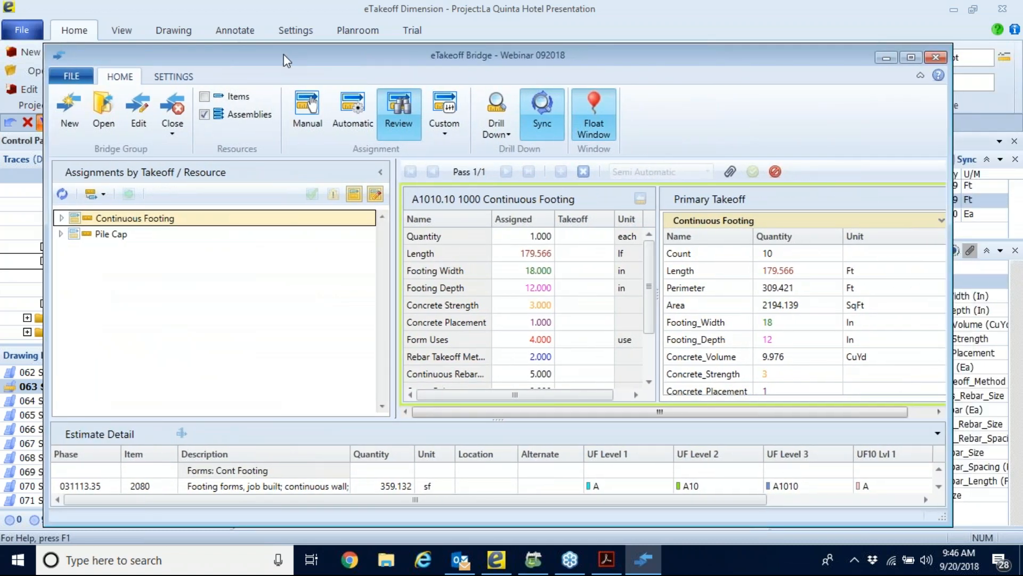
left_click(62, 194)
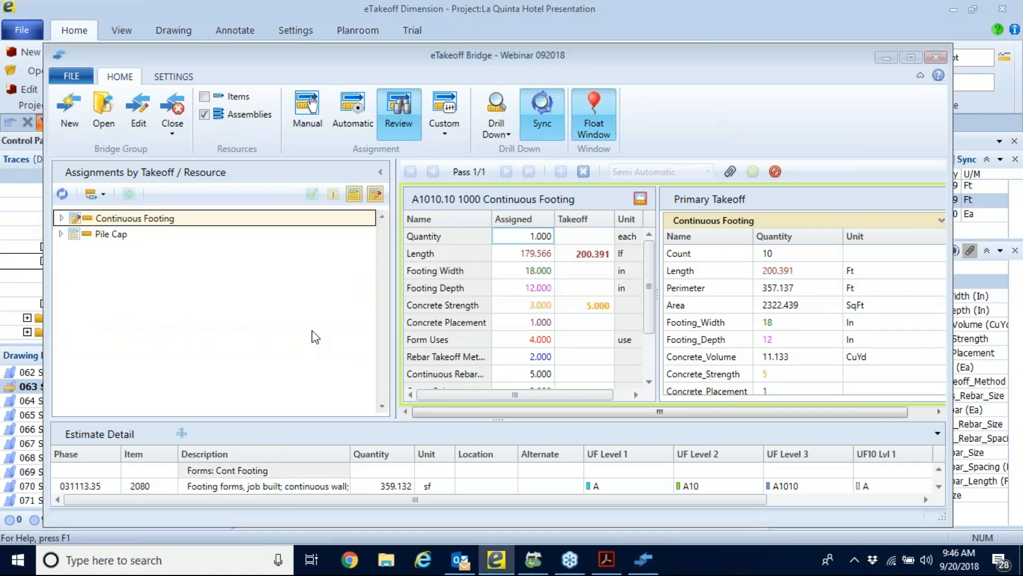
left_click_drag(280, 59, 312, 77)
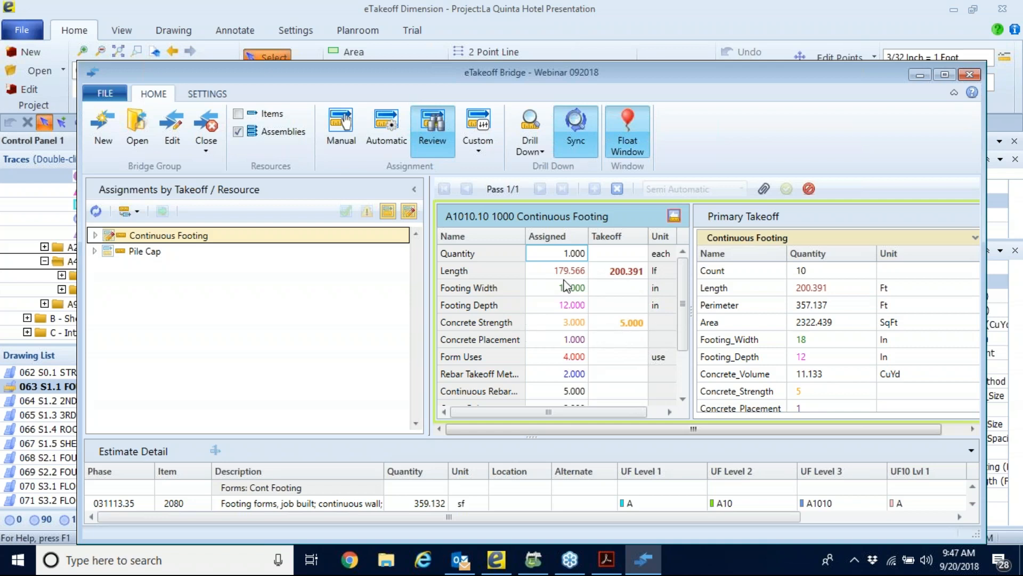
Update the Continuous Footing's assigned values from the takeoff and append "CHANGED 092018" to the assembly description.
left_click(673, 215)
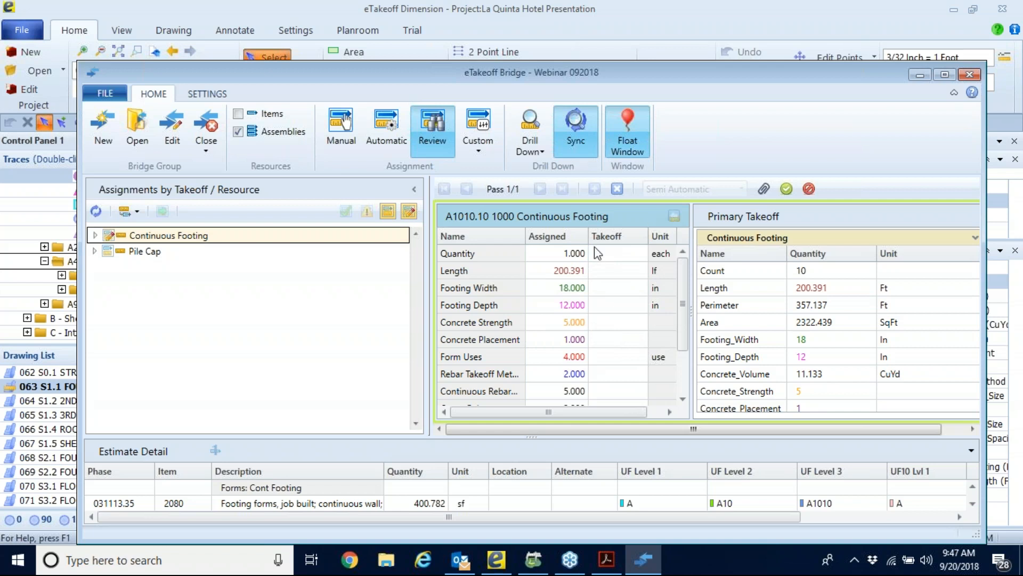
double_click(622, 216)
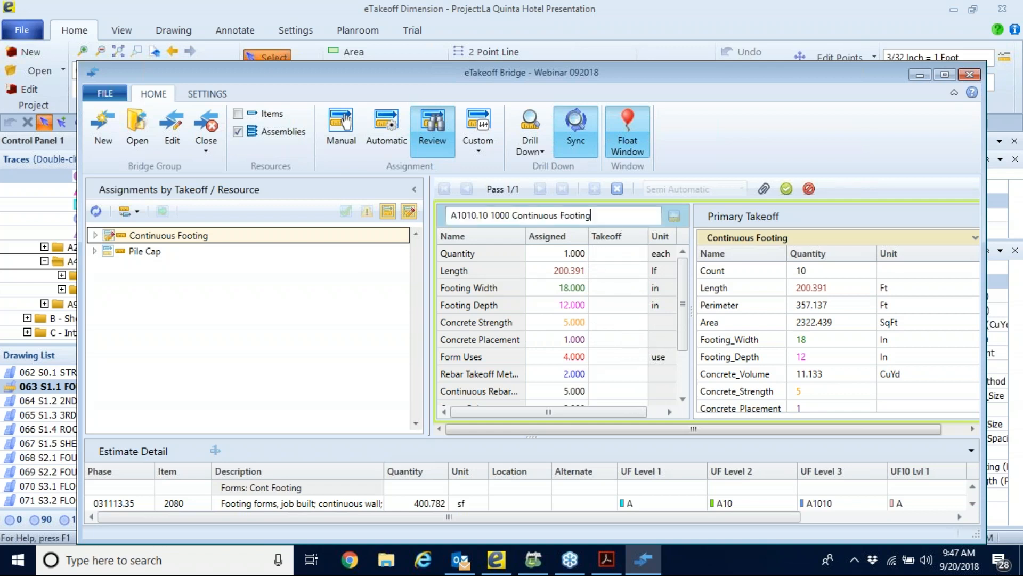
type("CHANGED 092018")
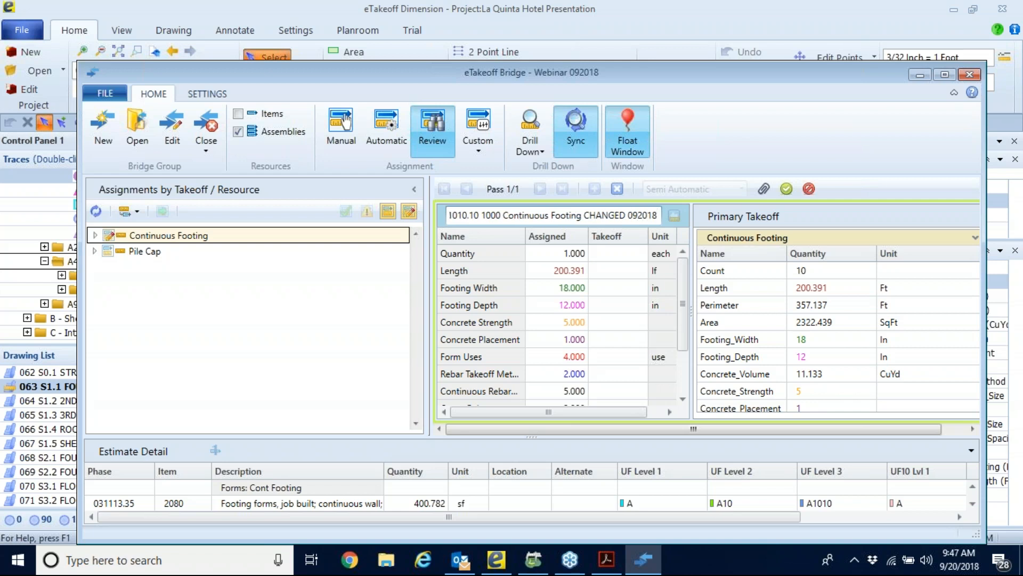
key("Return")
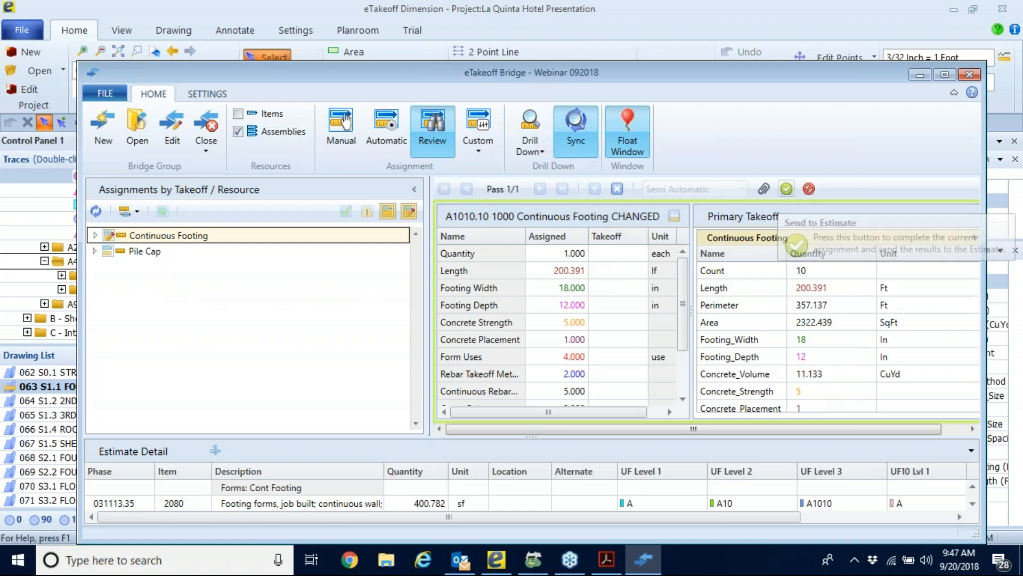
Send the revised footing assignment to the estimate and go to the Sage Estimating spreadsheet with the Bridge window minimized.
left_click(786, 188)
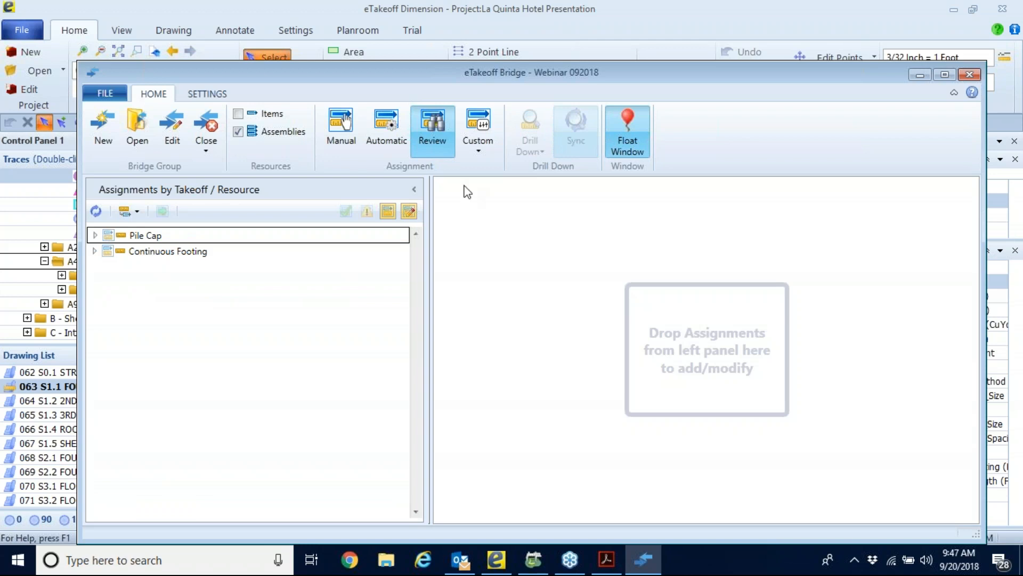
left_click(197, 131)
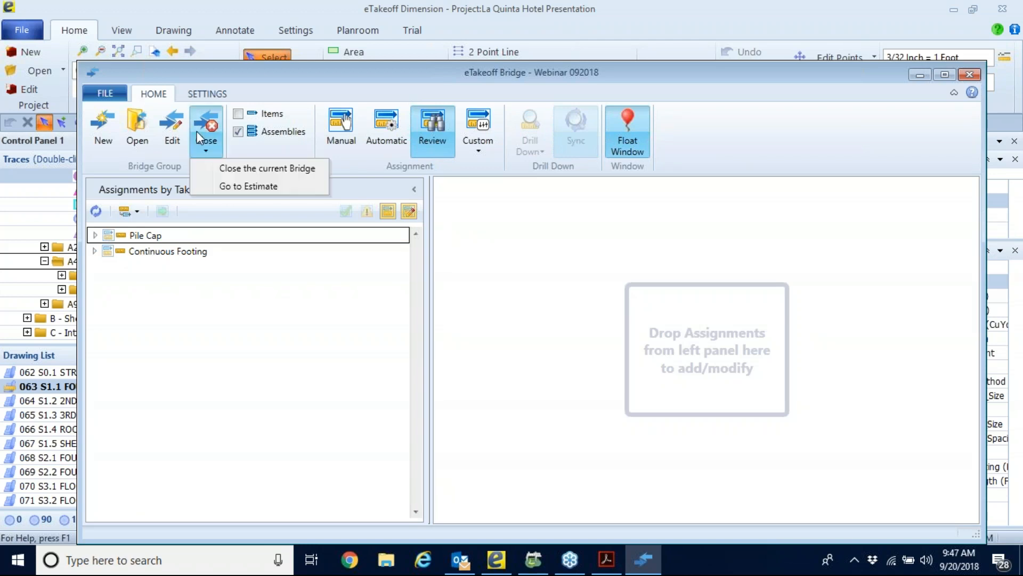
left_click(270, 186)
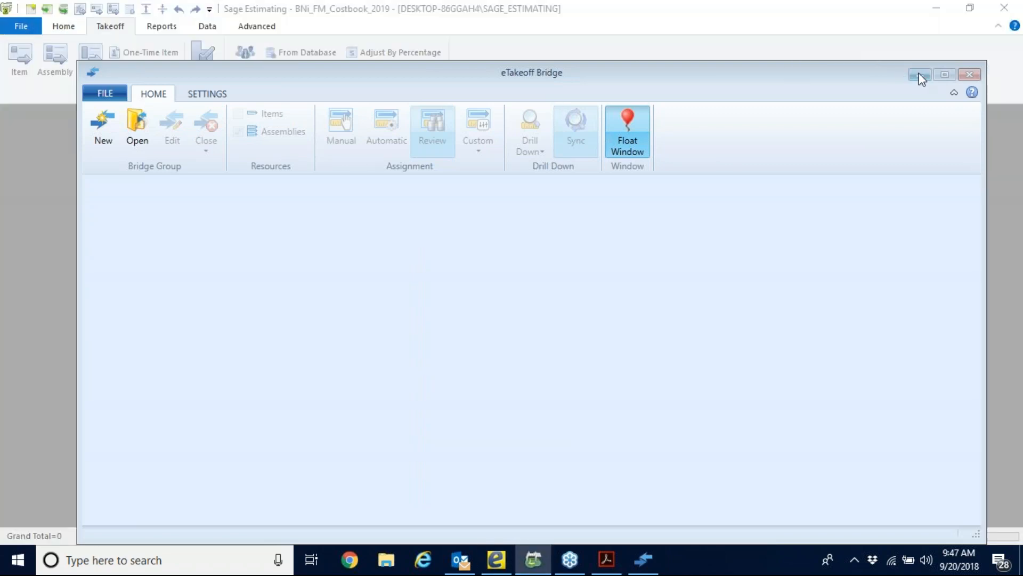
left_click(922, 79)
left_click(551, 330)
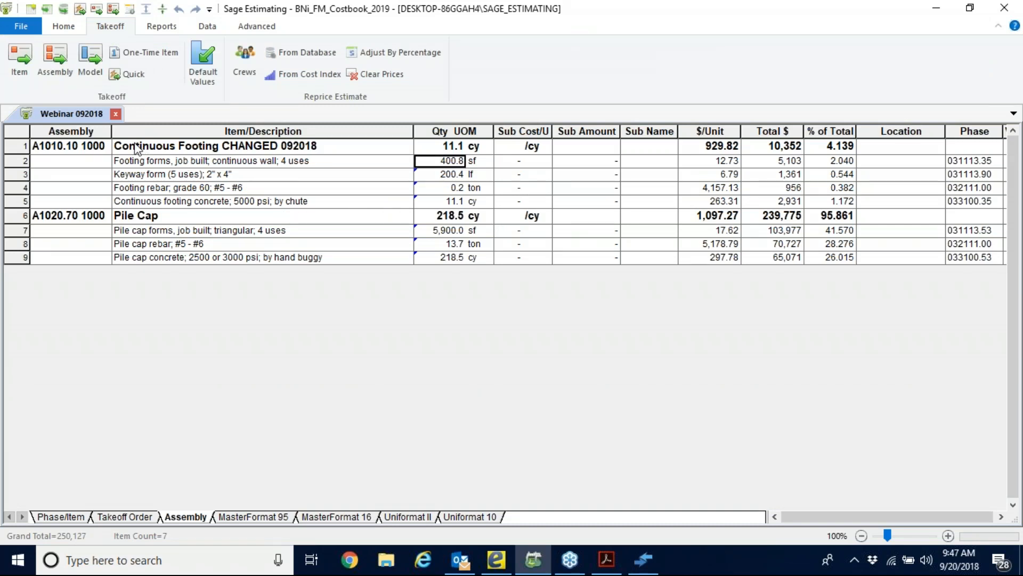
Examine the description and item quantities of the changed Continuous Footing assembly in the estimate.
left_click(321, 147)
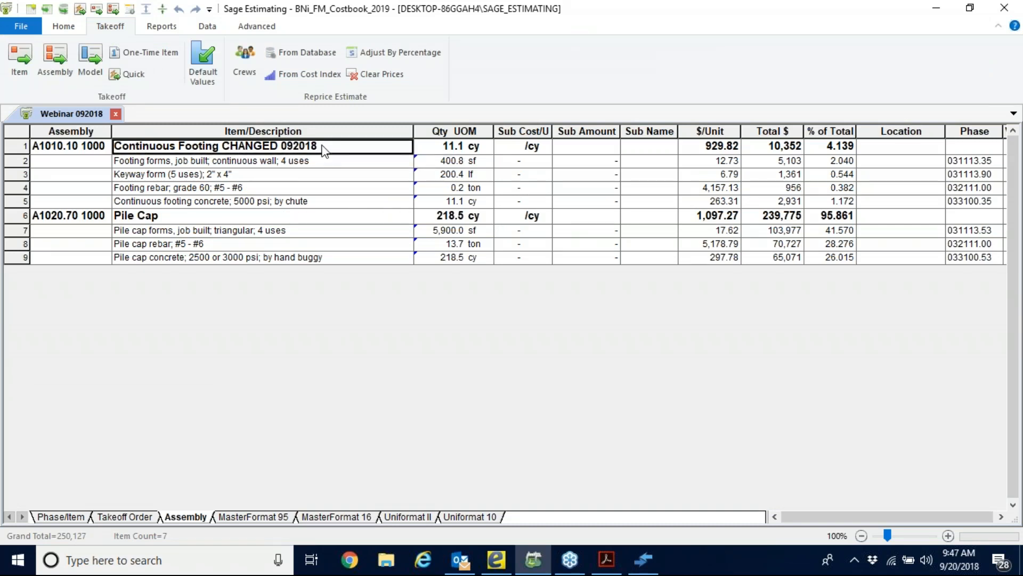
left_click_drag(448, 149, 497, 190)
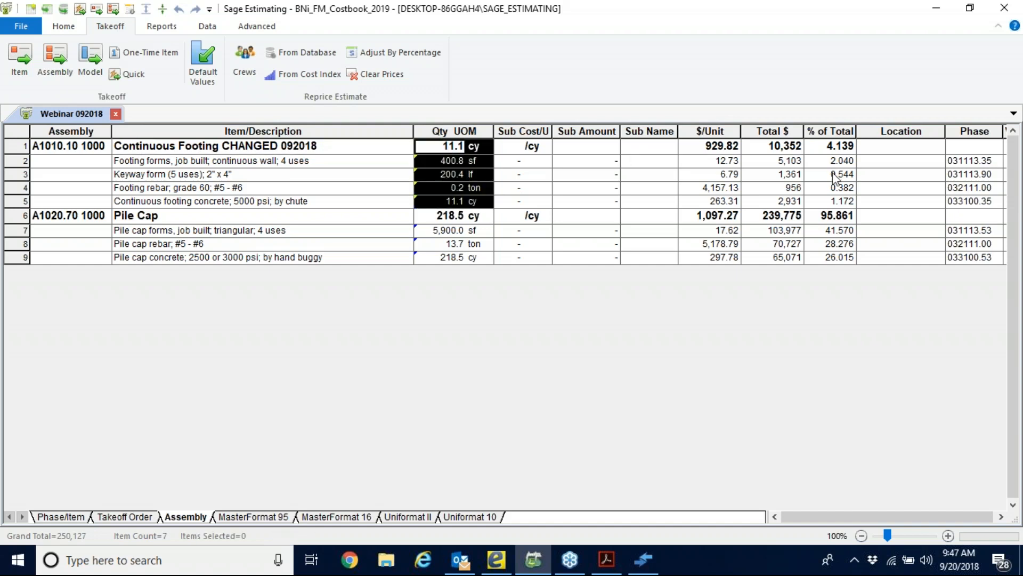
left_click(316, 151)
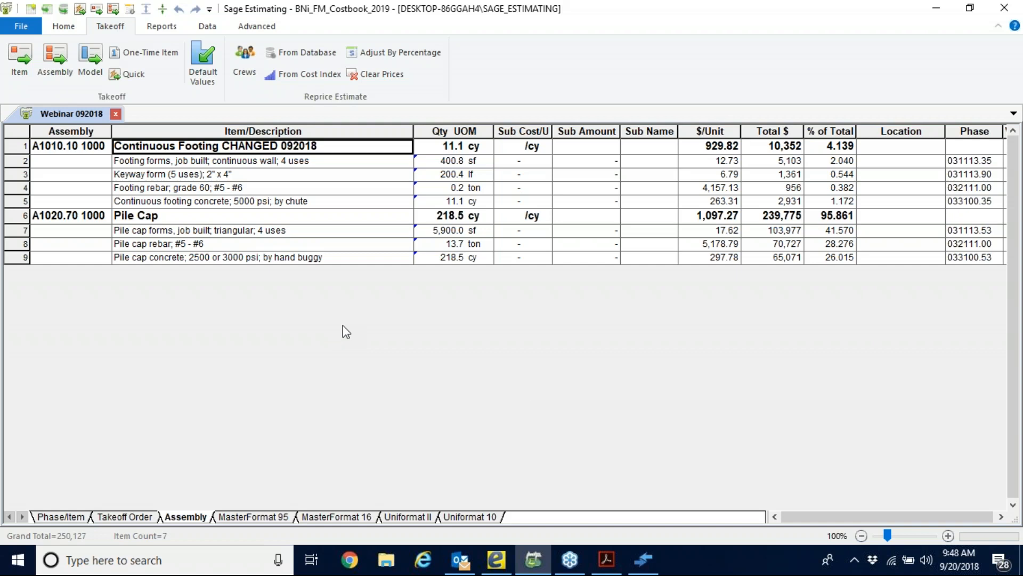
Review the Continuous Footing assembly, compare the variables of takeoff passes 1, 2 and 3, and leave without changes.
right_click(248, 146)
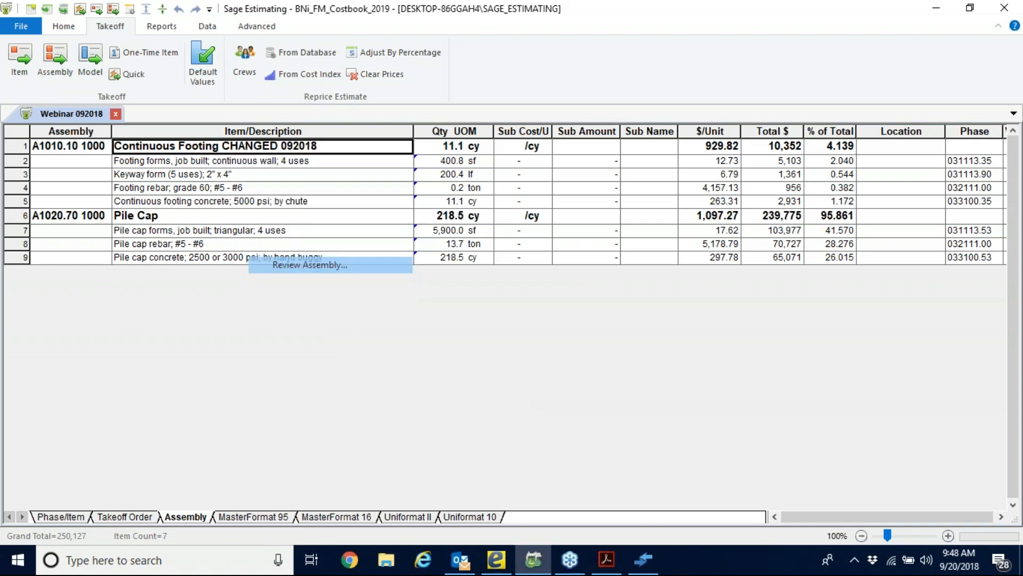
left_click(288, 265)
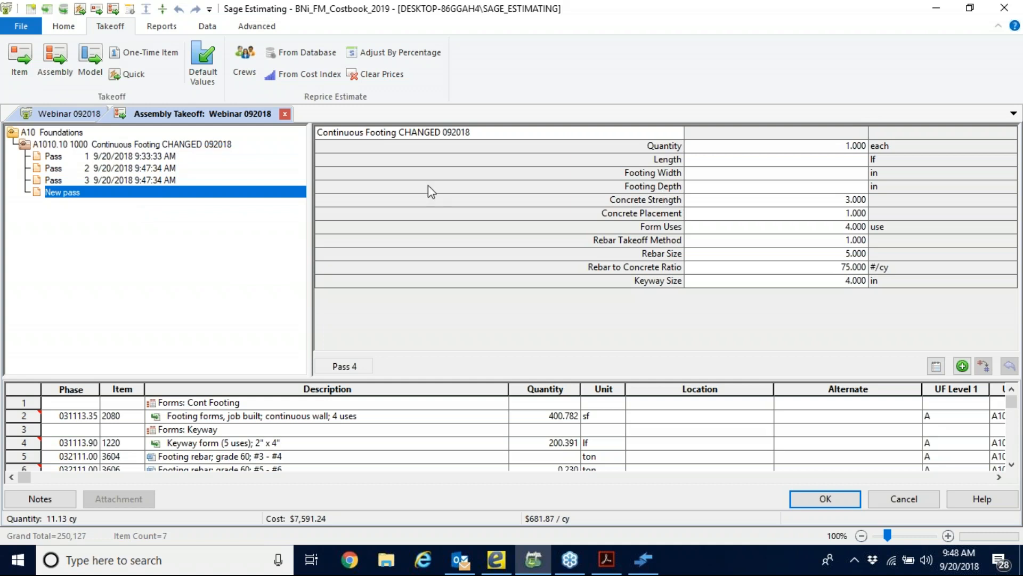
left_click(155, 157)
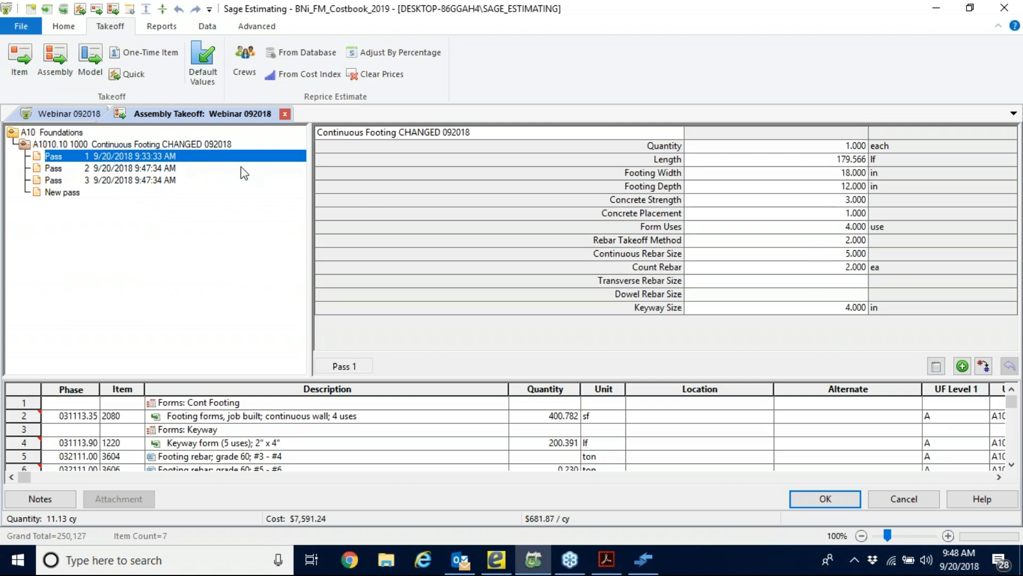
left_click(158, 170)
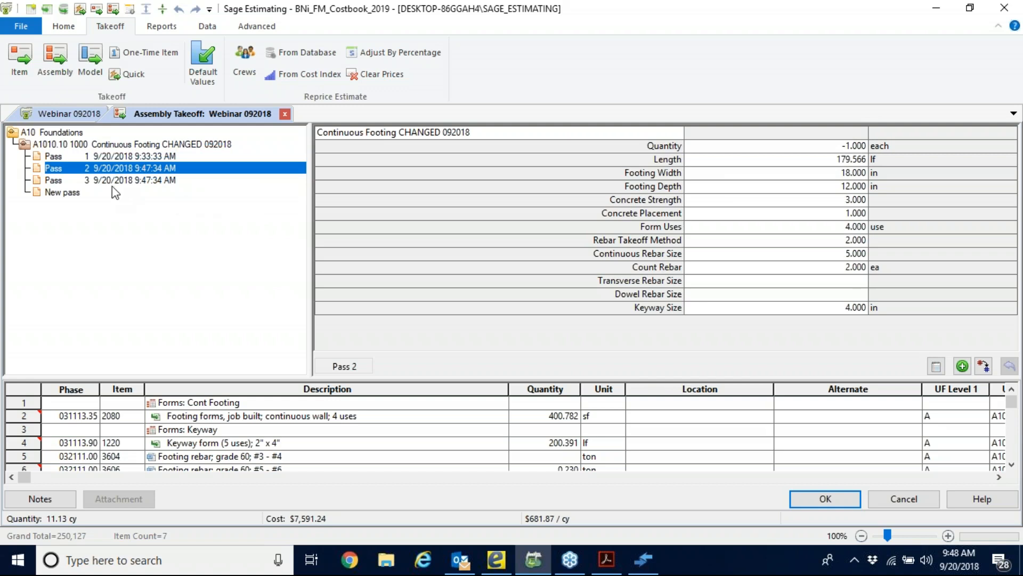
left_click(156, 182)
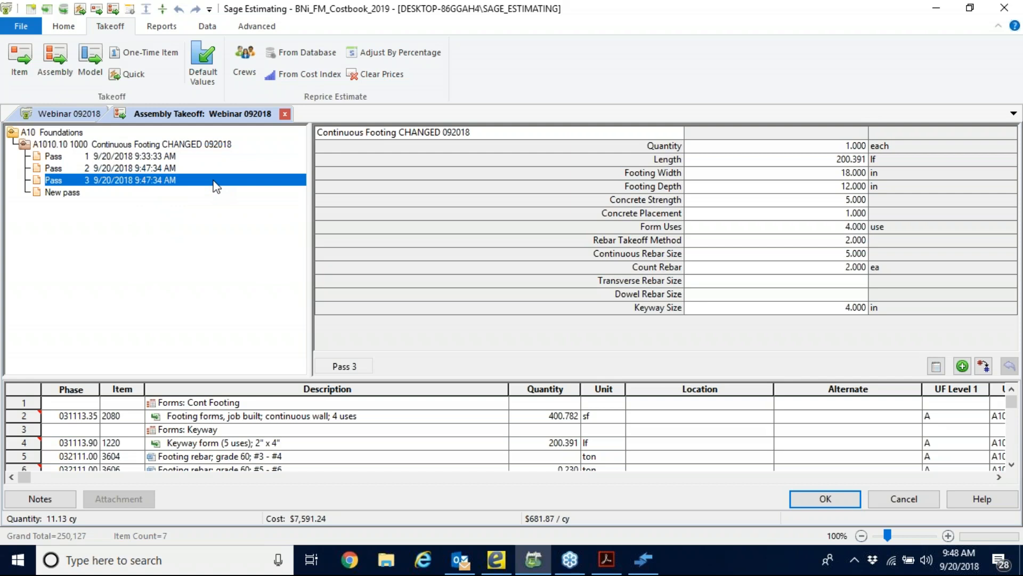
left_click(904, 499)
left_click(904, 498)
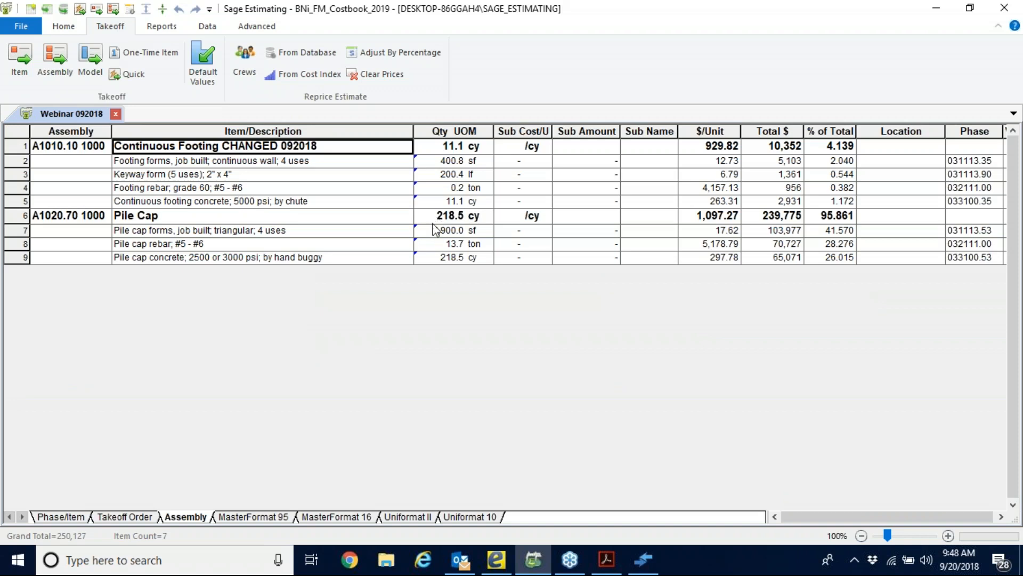
Check the pile cap quantities, and in the Phase/Item view examine the continuous footing concrete's takeoff quantity and labor values.
left_click_drag(451, 235, 482, 257)
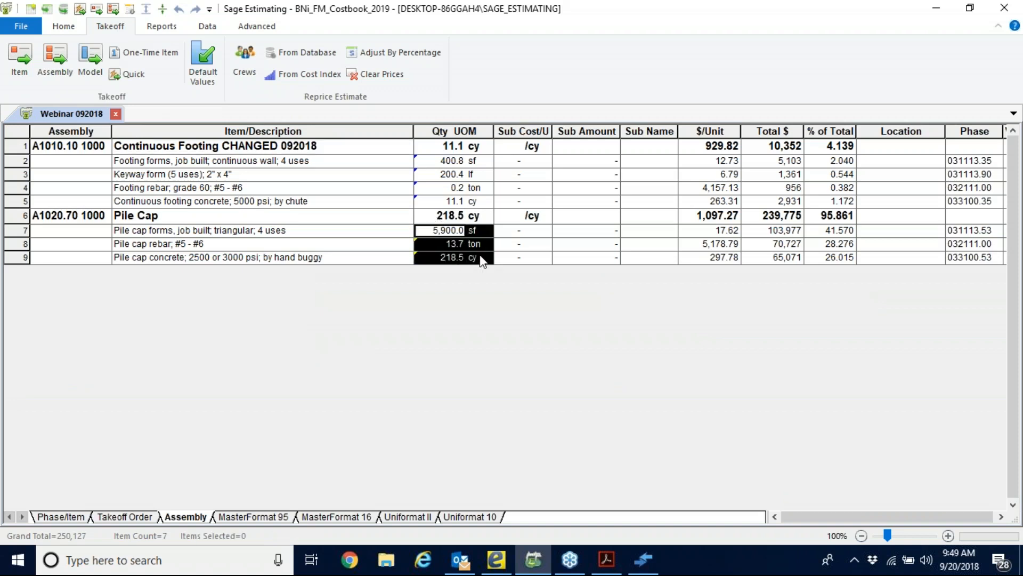
left_click(55, 519)
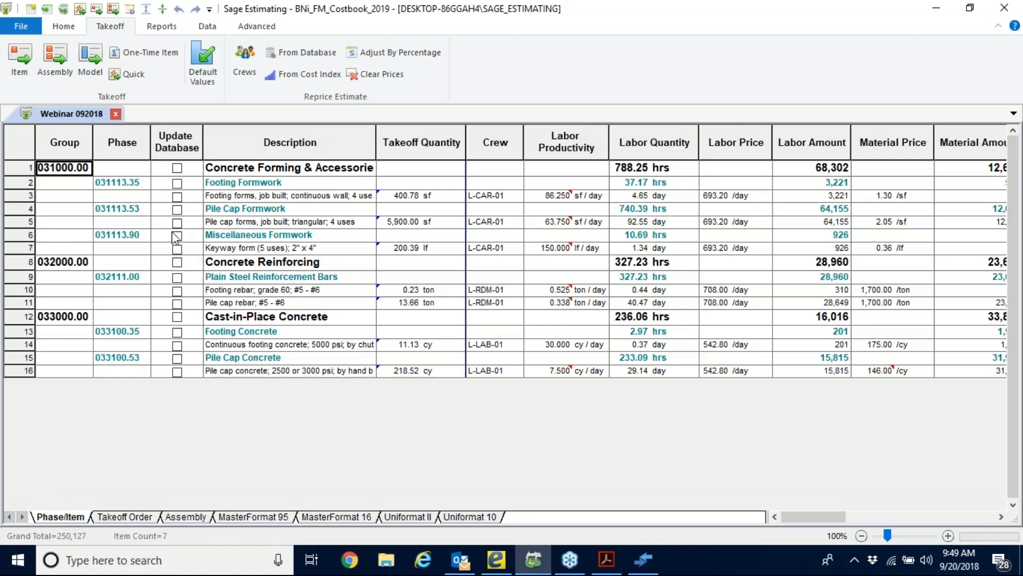
left_click(402, 345)
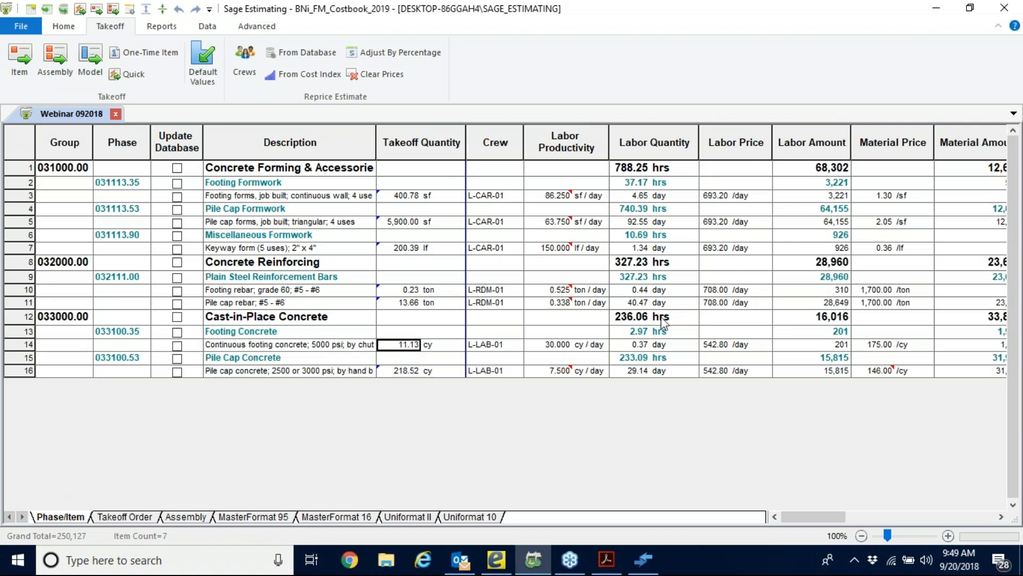
left_click(790, 344)
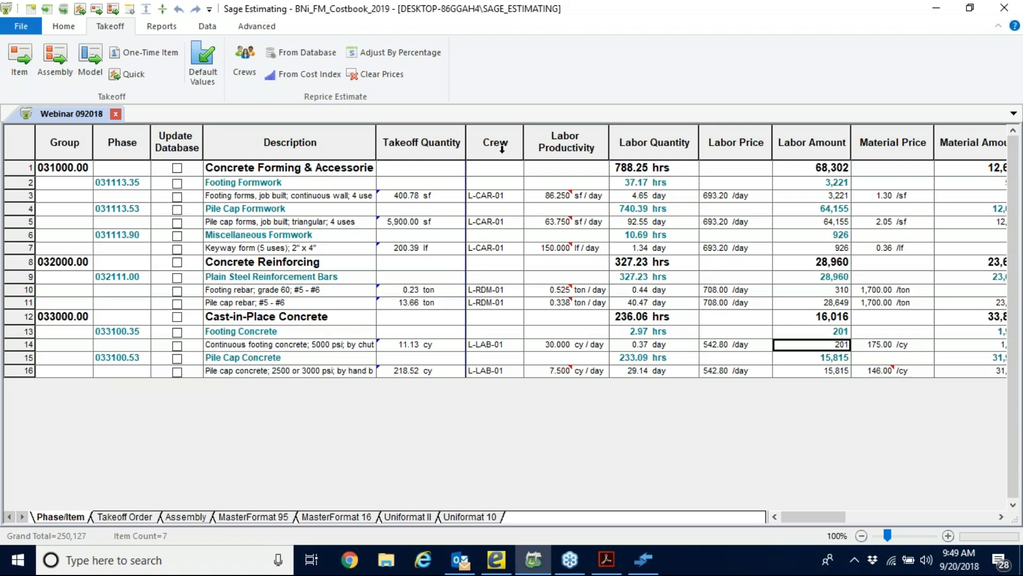
left_click(644, 345)
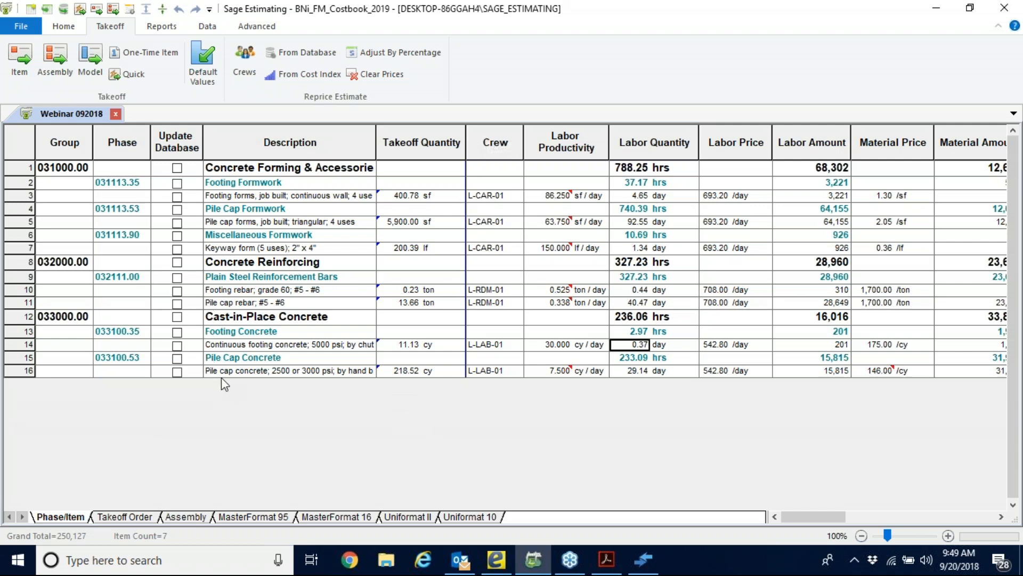
Inspect the crew assigned to the pile cap concrete item, keeping the crew details clear of the spreadsheet values, and close them.
left_click(490, 145)
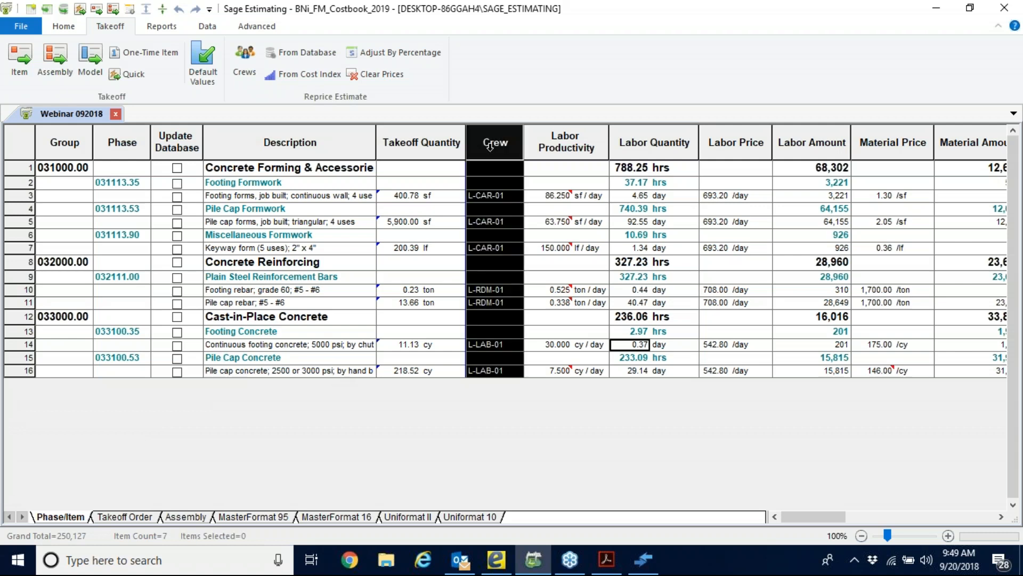
left_click(409, 373)
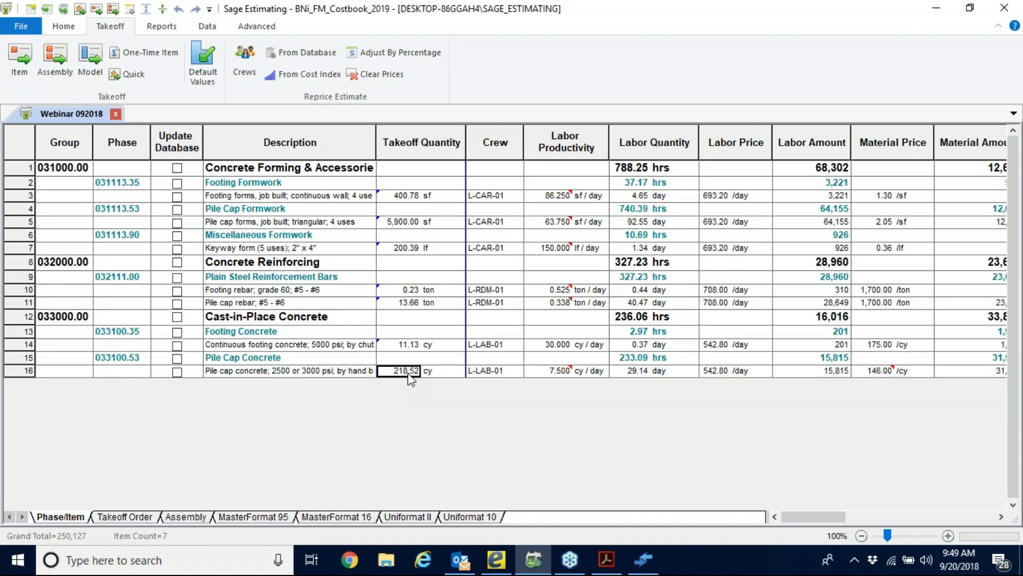
left_click(483, 372)
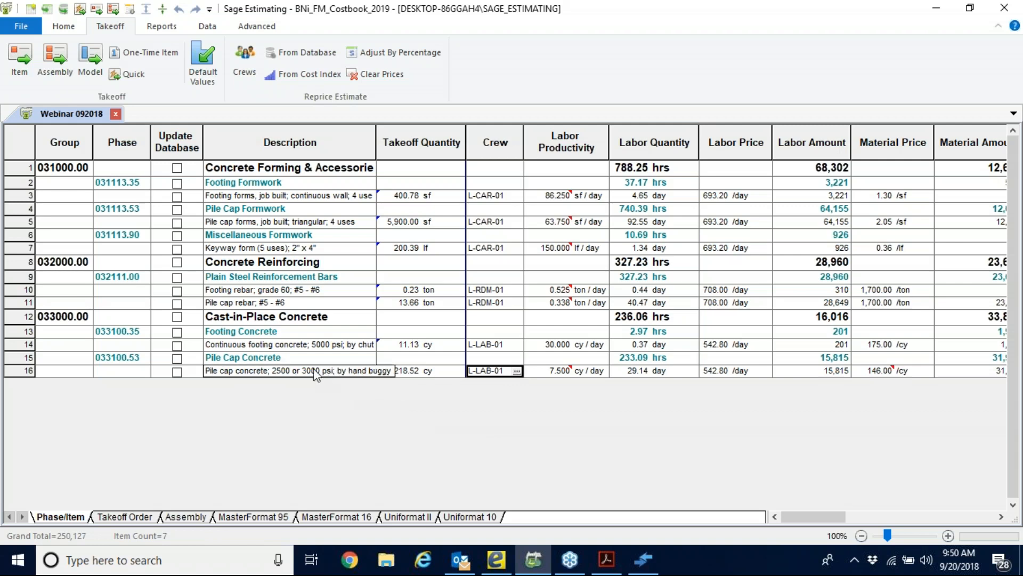
left_click(517, 370)
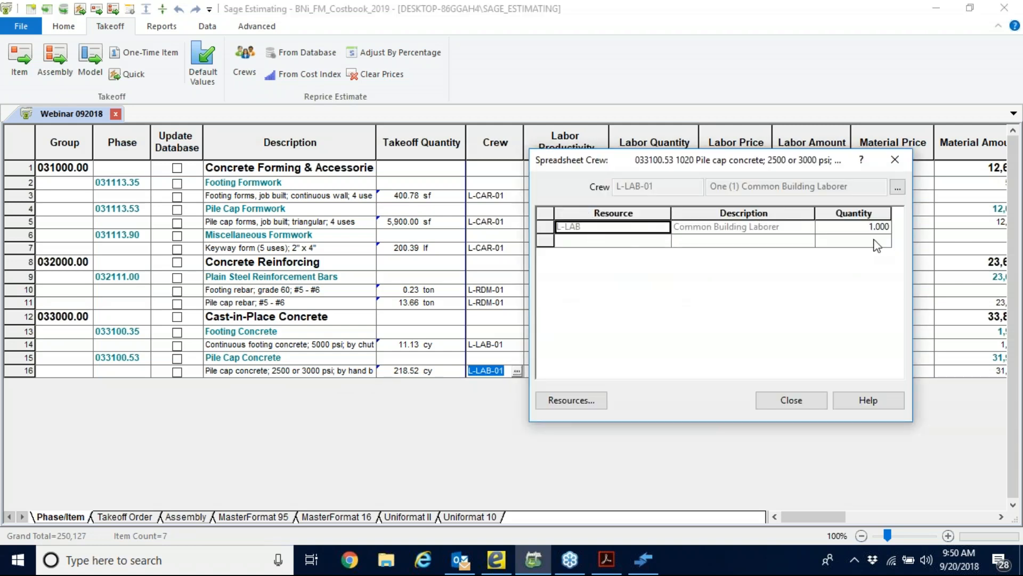
left_click_drag(617, 164, 281, 171)
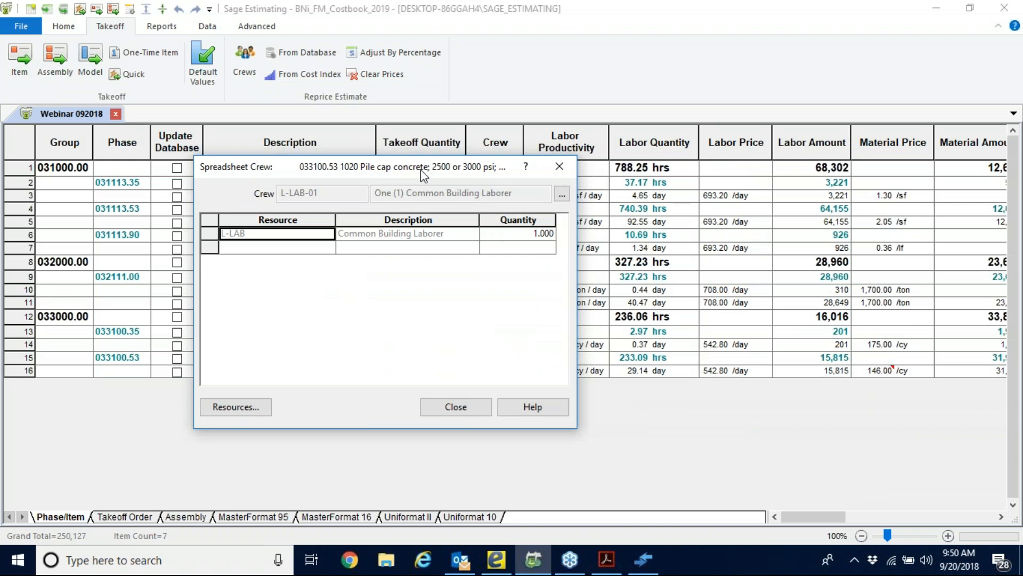
left_click_drag(290, 167, 536, 71)
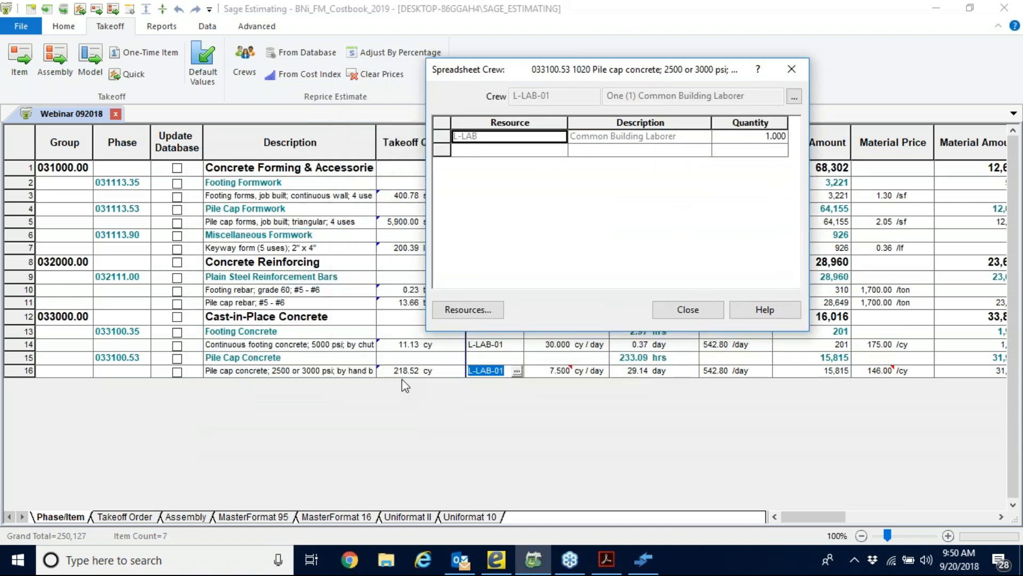
left_click_drag(509, 68, 158, 190)
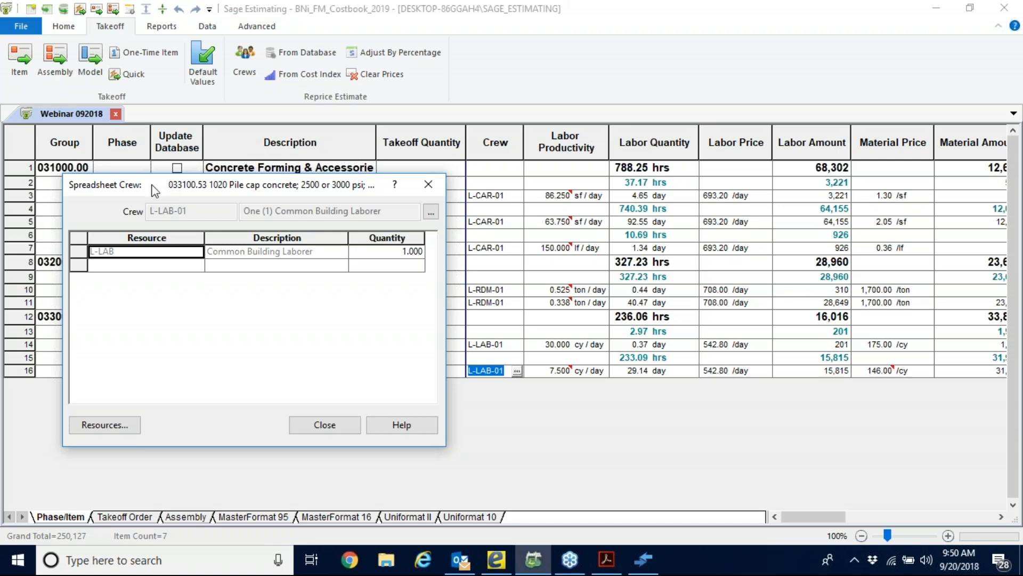
left_click_drag(154, 190, 141, 161)
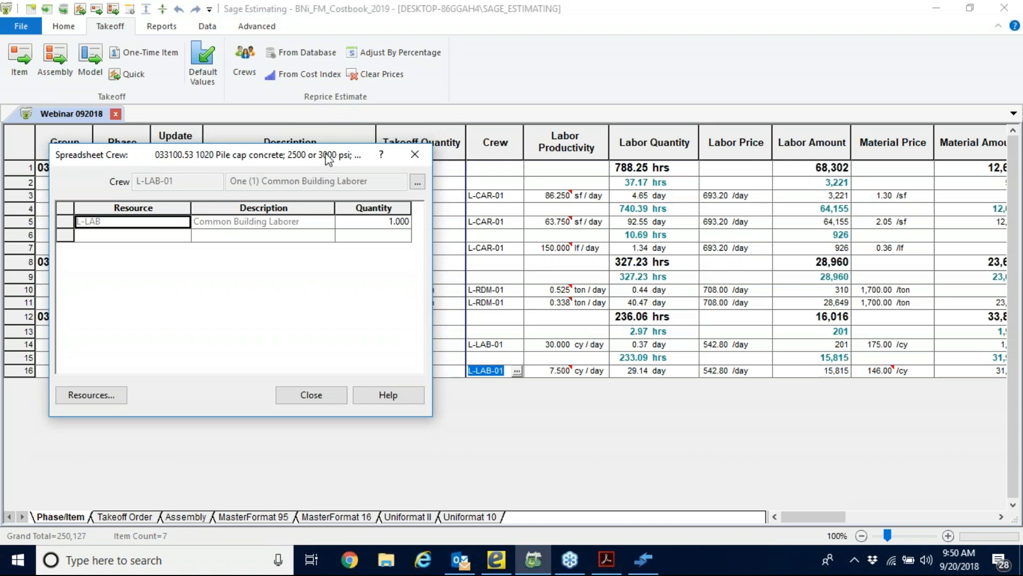
left_click(309, 394)
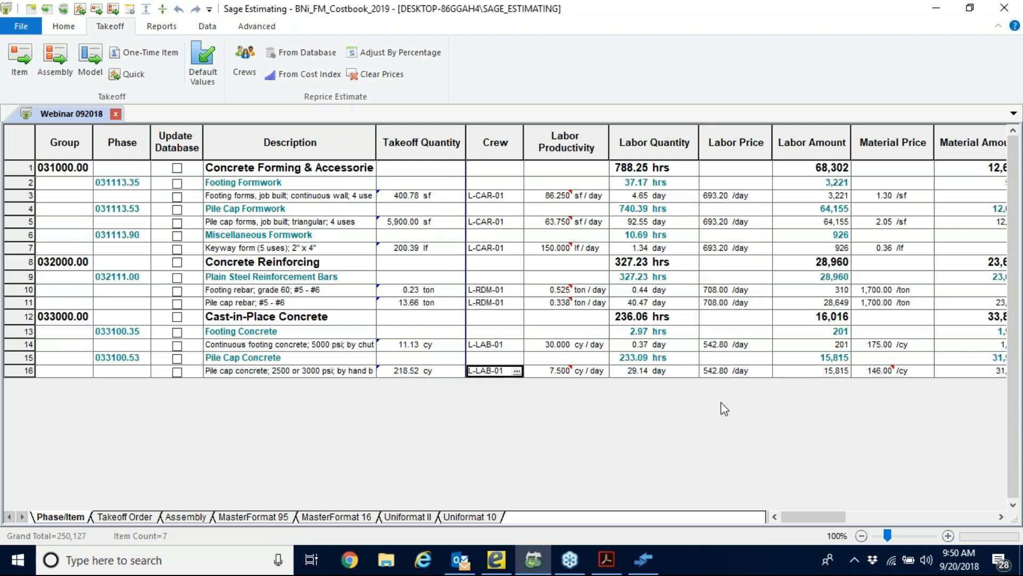
Compare the pile cap concrete item's labor quantity with its labor productivity.
left_click(631, 371)
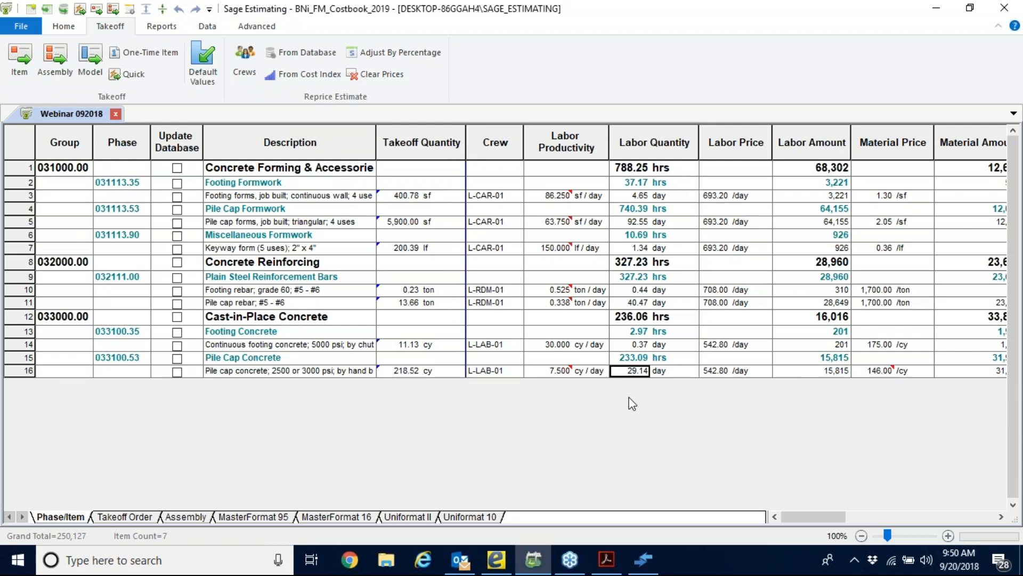
left_click(566, 372)
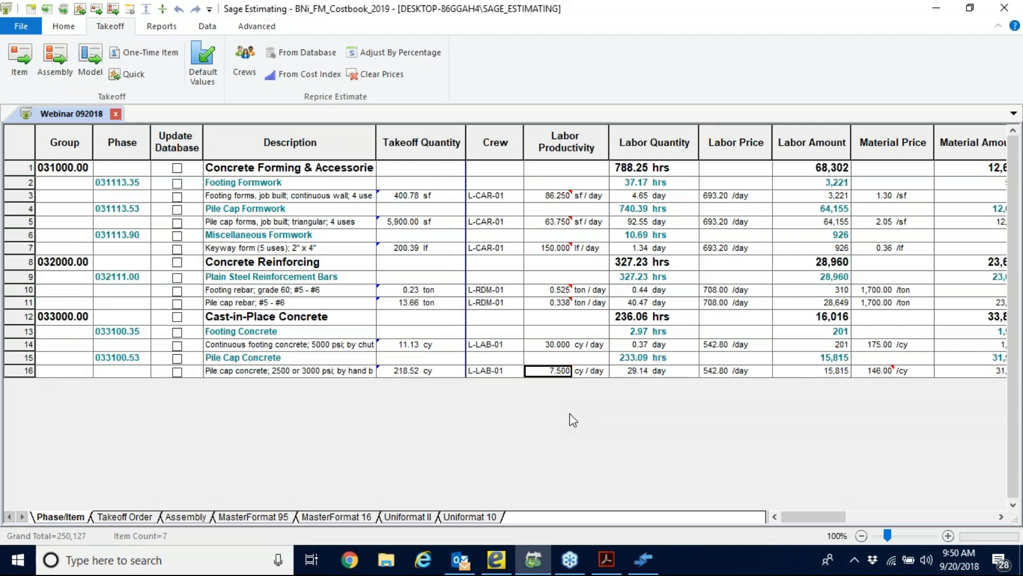
left_click(629, 373)
View the resources available for the pile cap concrete's crew, and close the resource list and crew details.
left_click(490, 373)
left_click(517, 372)
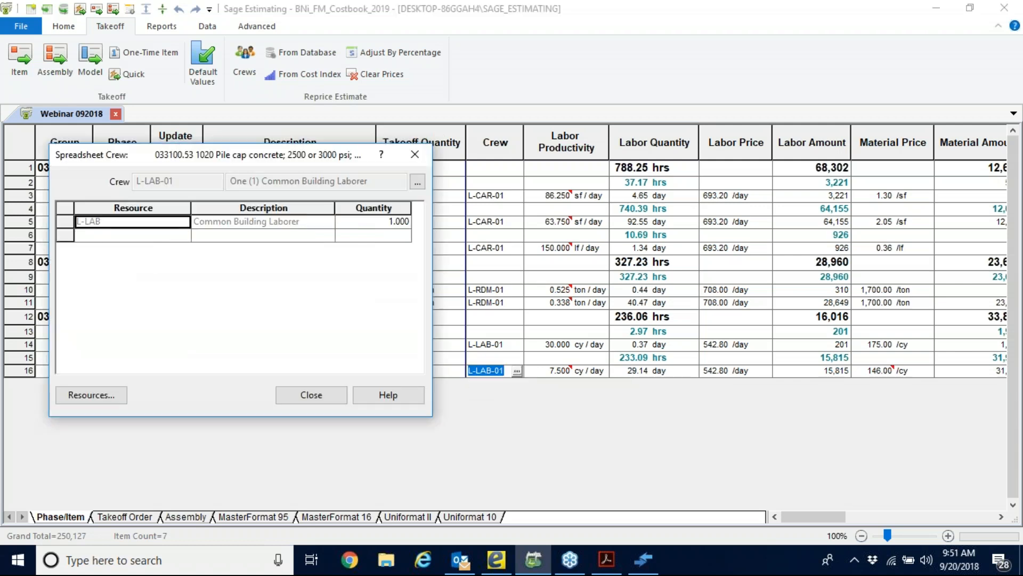
left_click(91, 394)
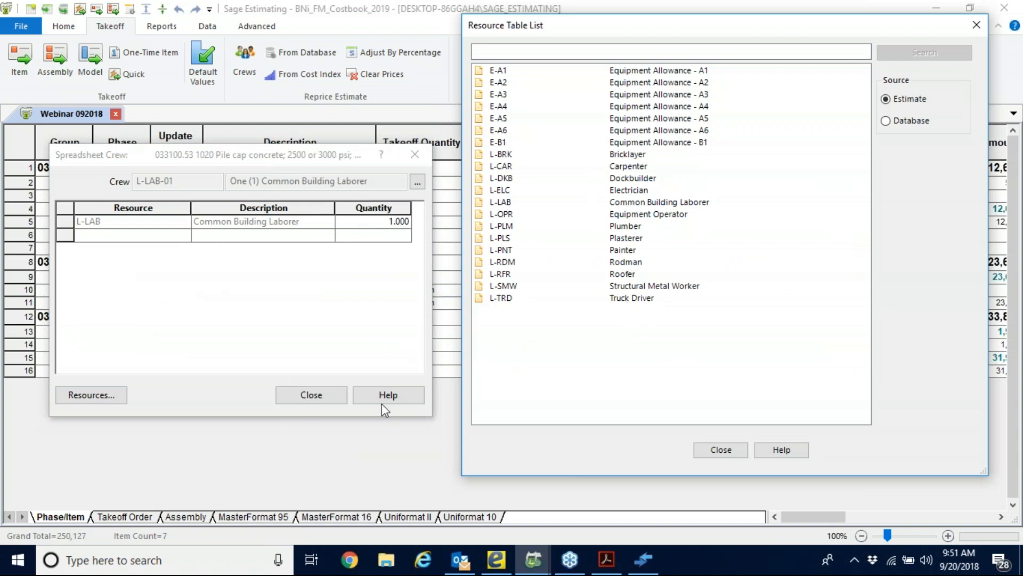
left_click(978, 26)
left_click(331, 396)
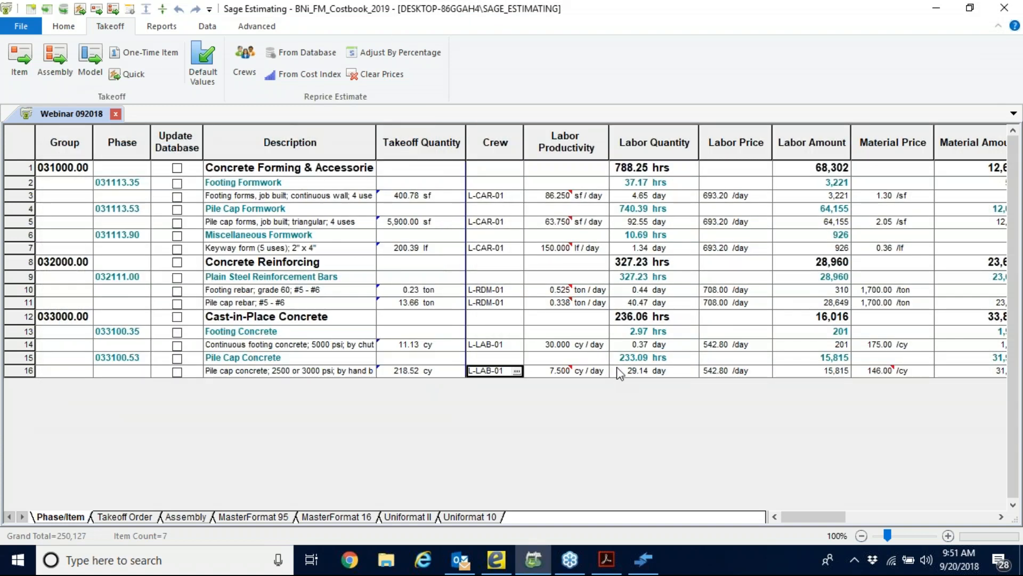
Set the pile cap concrete item's labor quantity to 10 days and check its labor productivity.
left_click(630, 371)
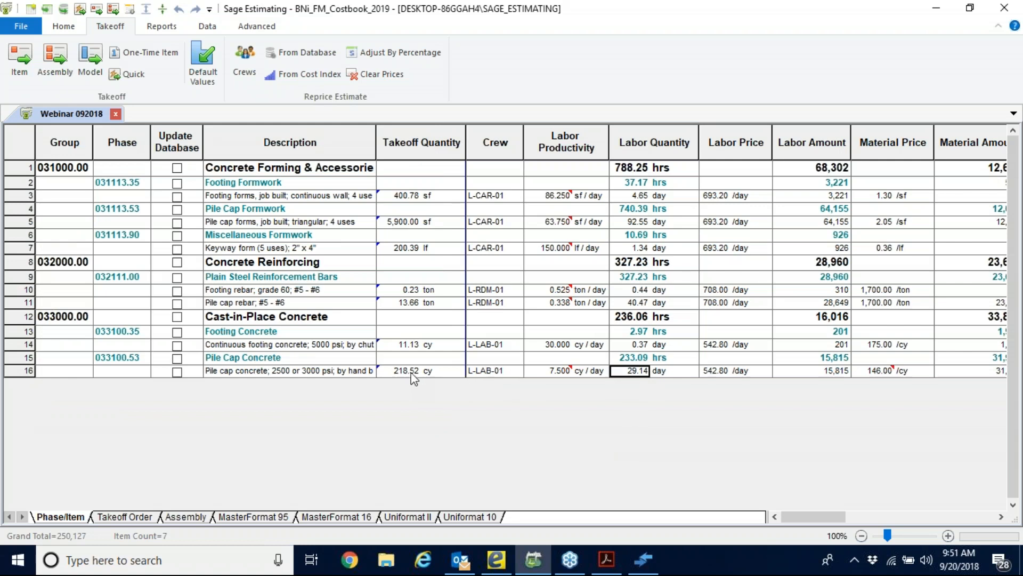
left_click(624, 144)
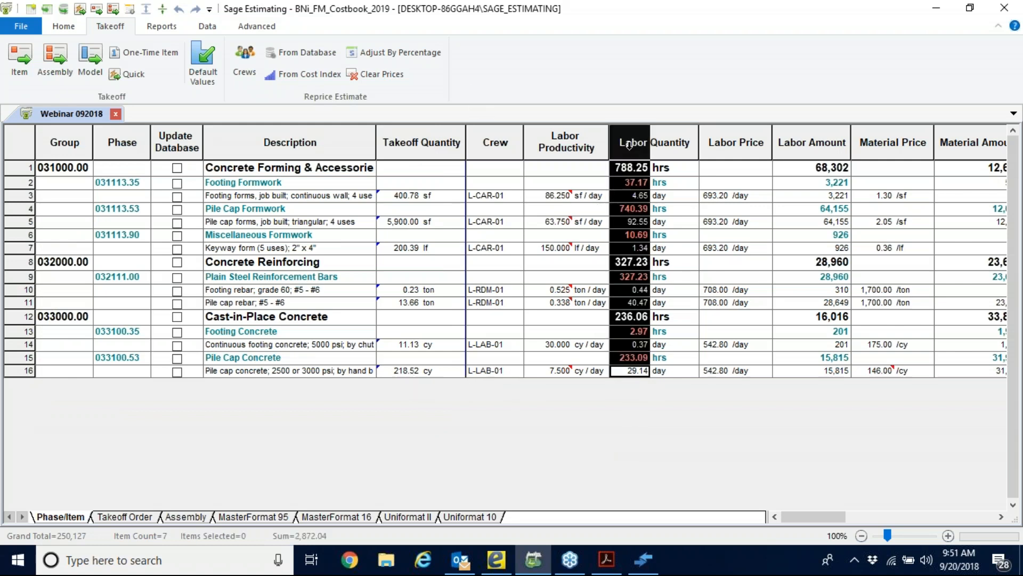
left_click(613, 445)
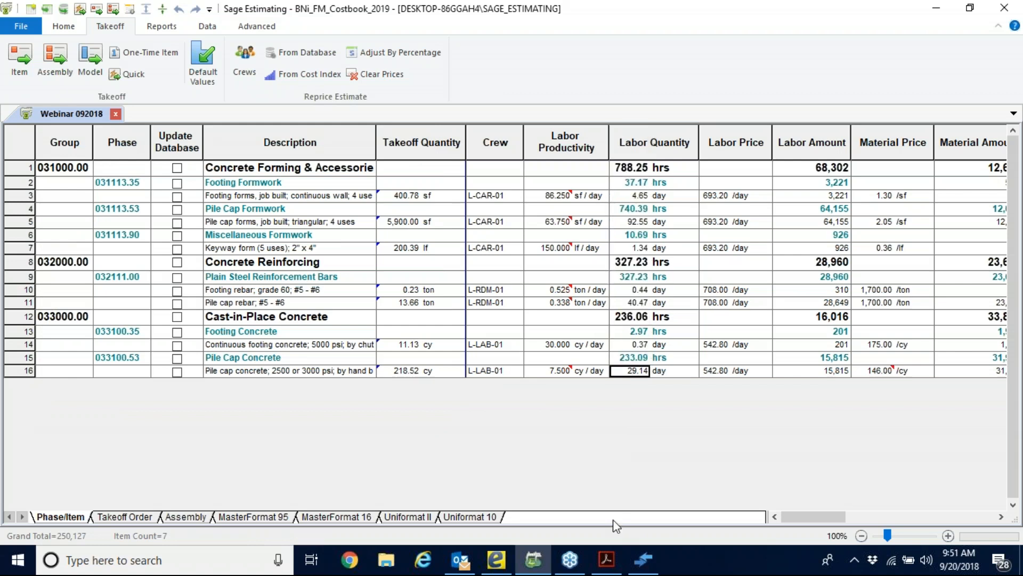
type("10")
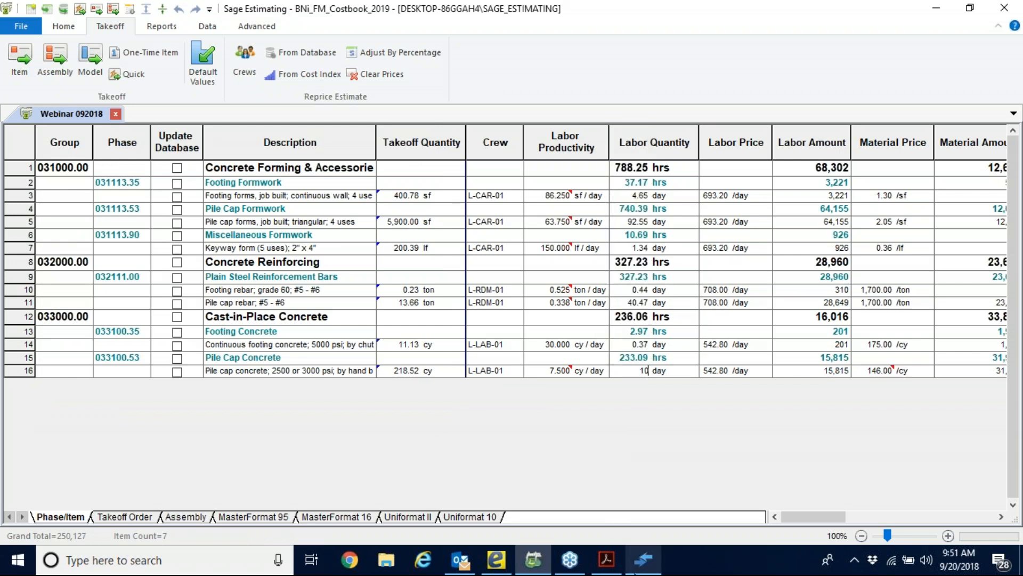
left_click(552, 370)
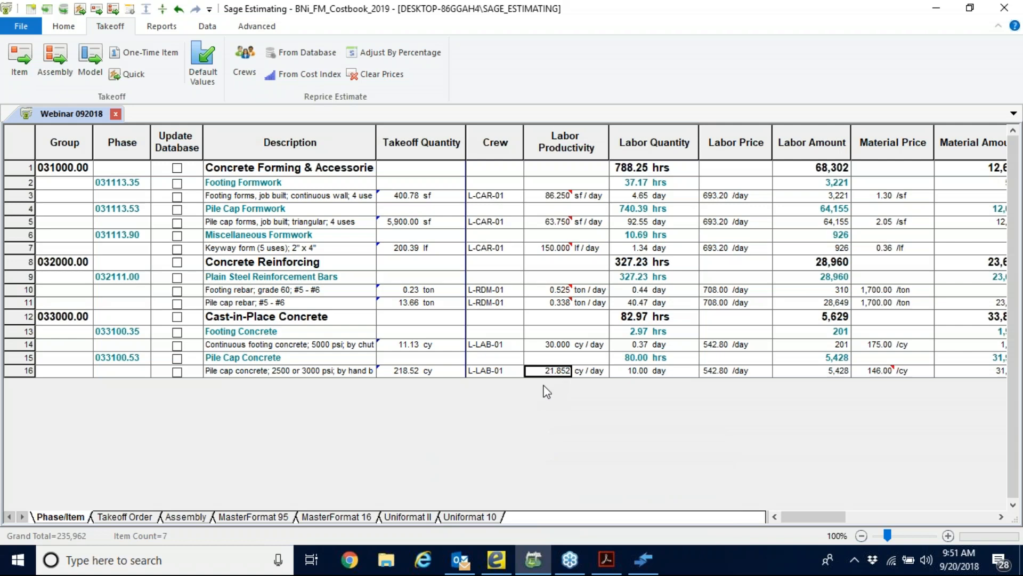
left_click(636, 371)
left_click(342, 373)
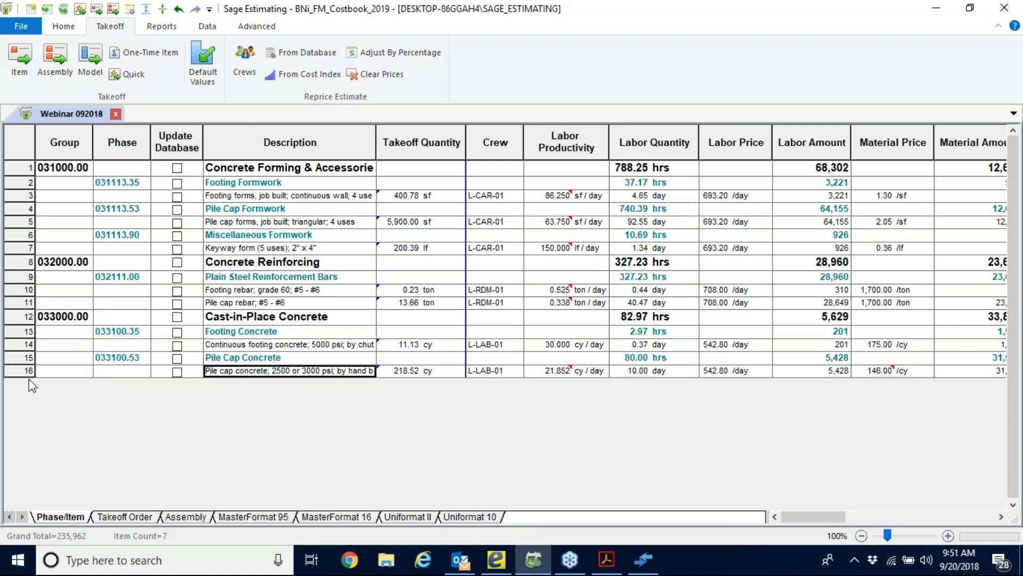
right_click(222, 373)
left_click(132, 413)
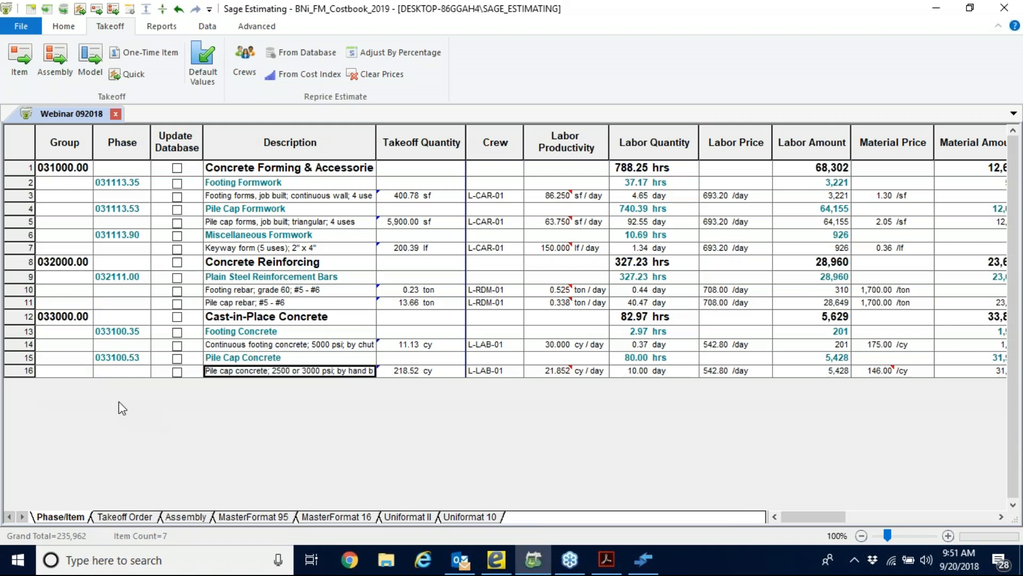
left_click(31, 370)
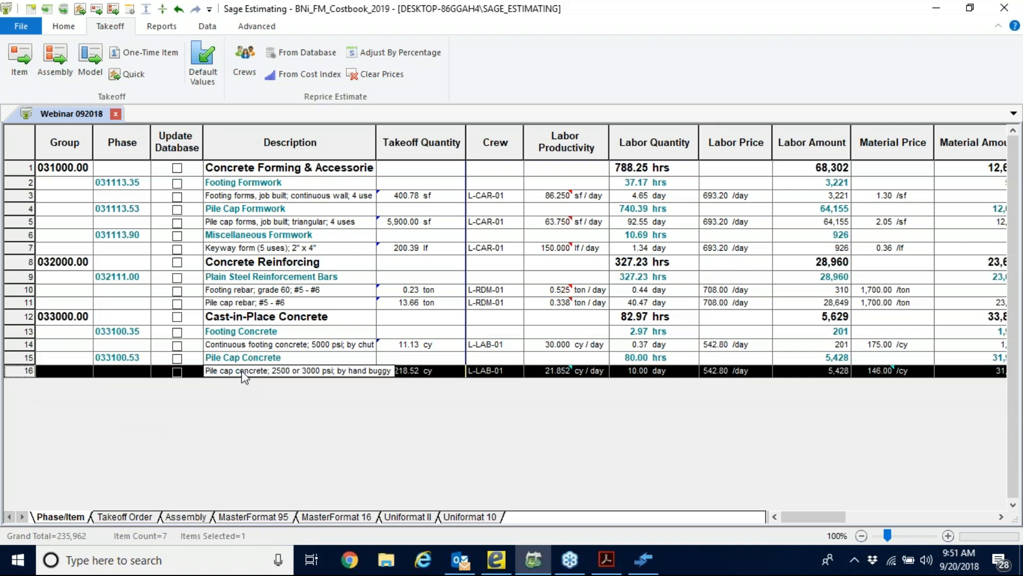
left_click(246, 345)
left_click(268, 371)
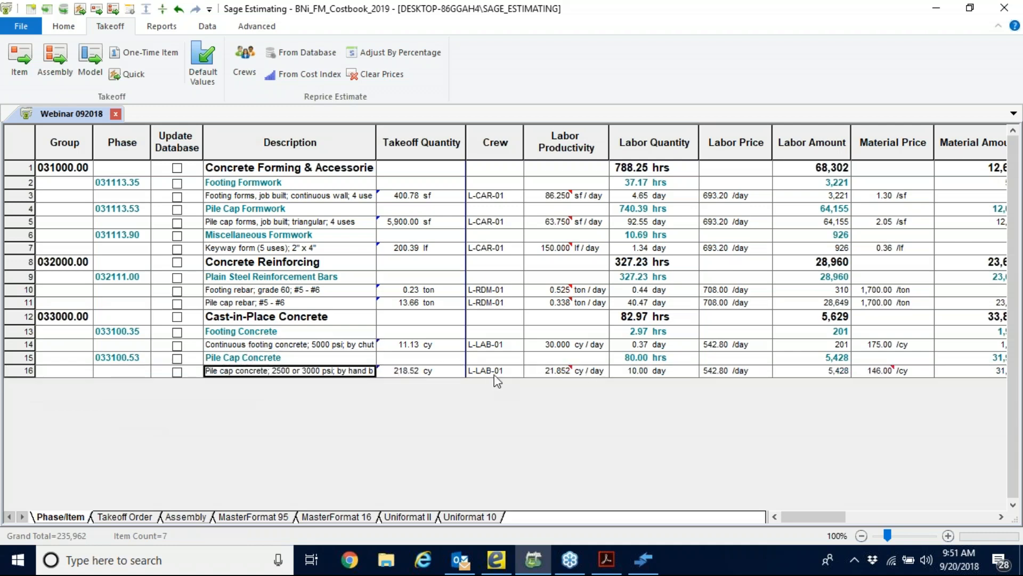
Open the pile cap concrete item's crew and set the Common Building Laborer quantity to 6.
left_click(480, 371)
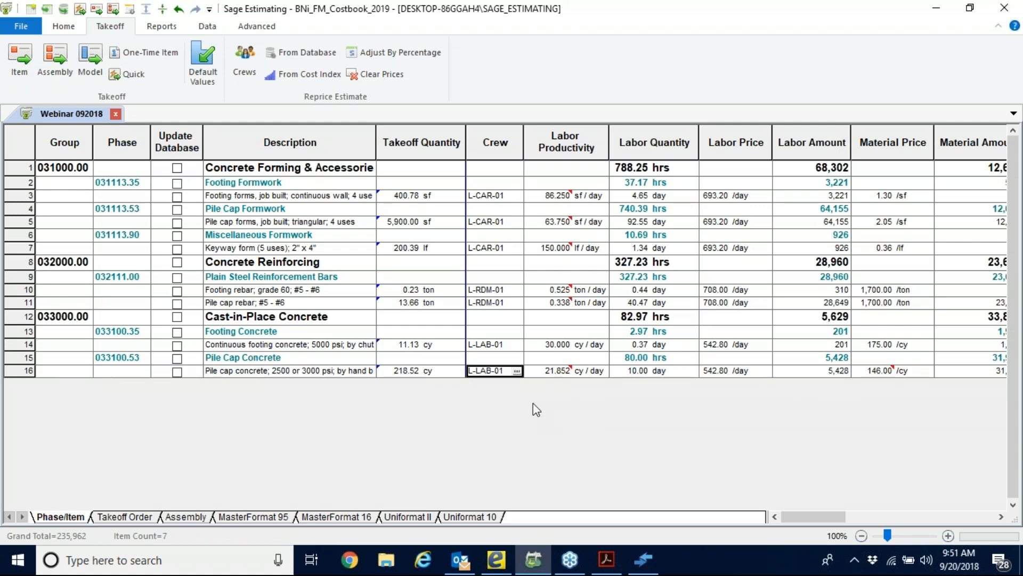
left_click(517, 371)
left_click(368, 222)
type("6")
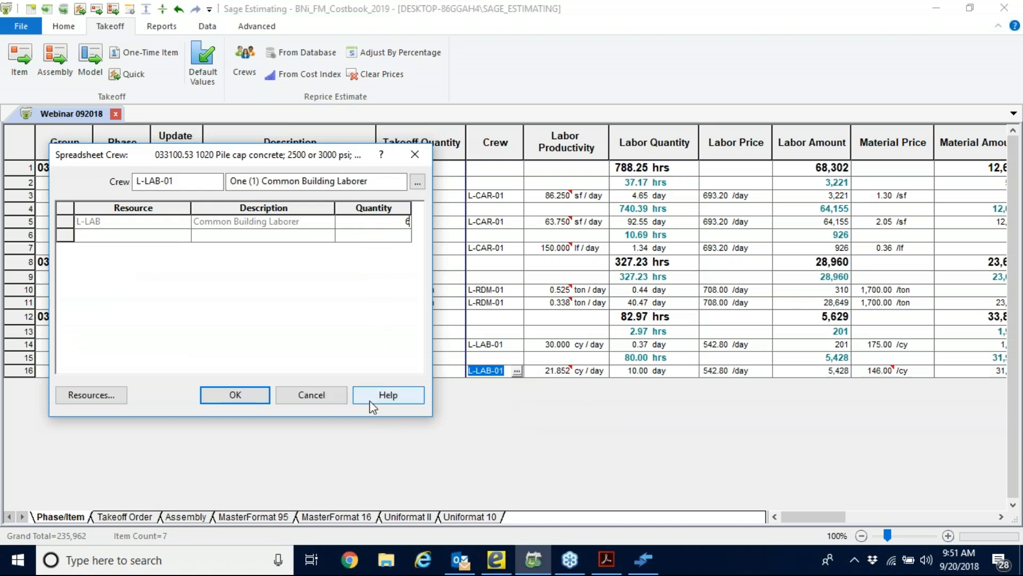
left_click(376, 238)
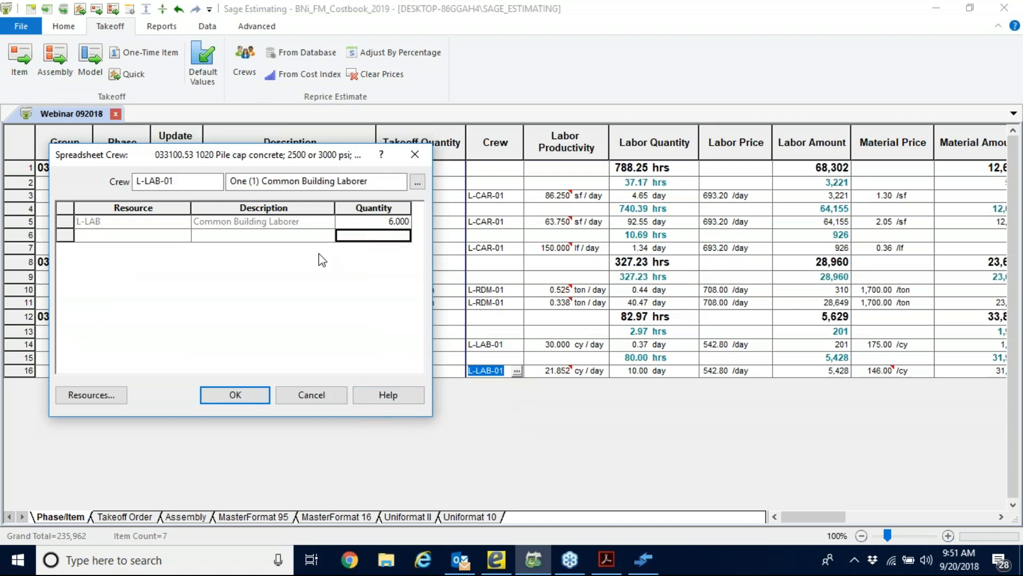
Add one Truck Driver, two Carpenters and one Bricklayer to the crew from the estimate's resource table.
left_click(73, 401)
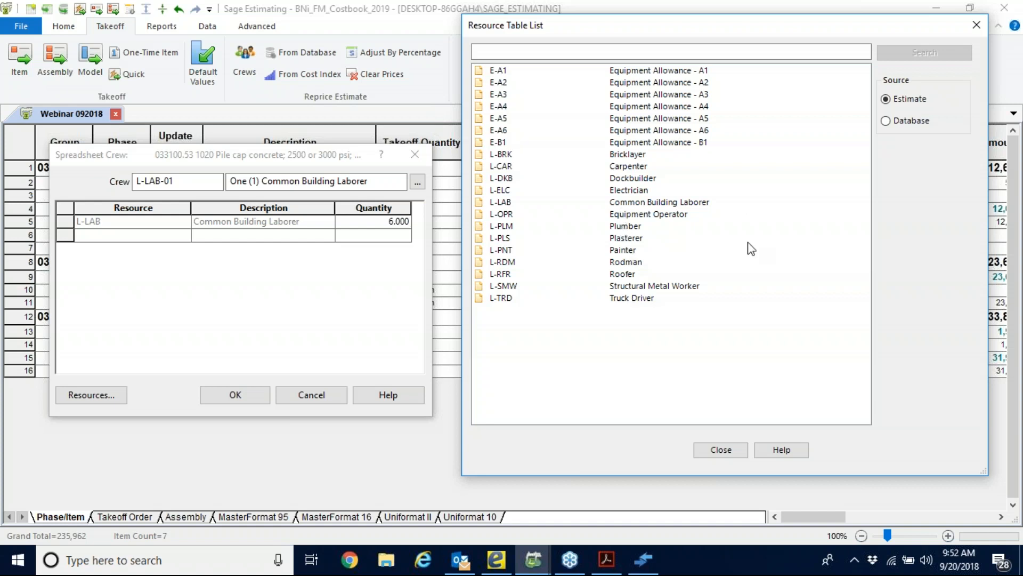
double_click(636, 300)
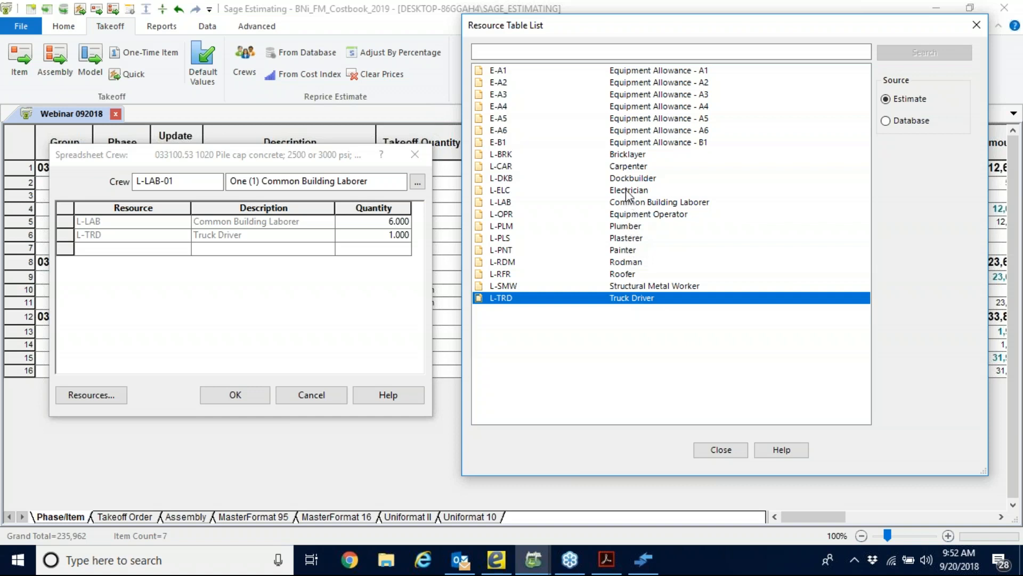
left_click(625, 166)
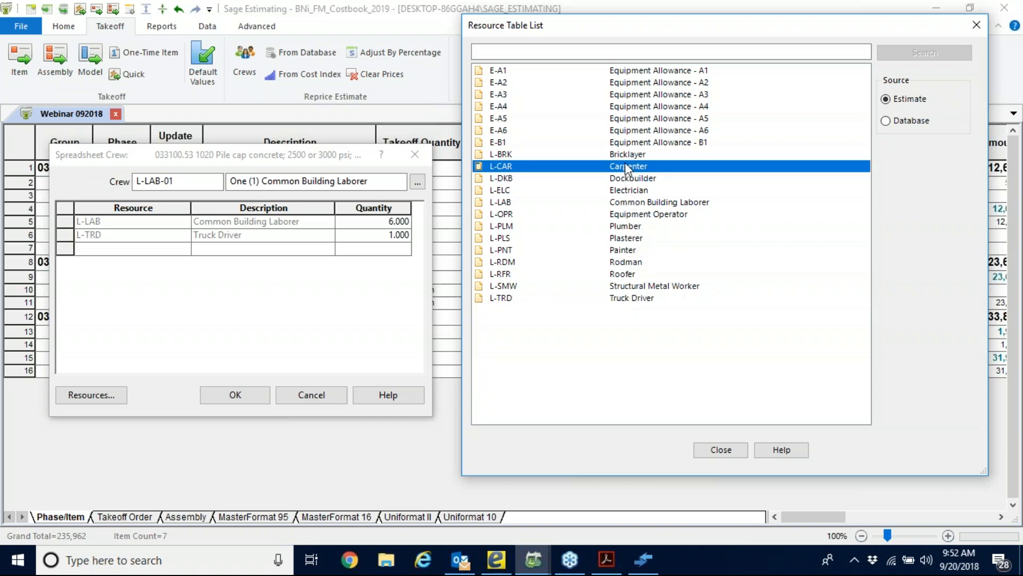
double_click(627, 167)
double_click(627, 167)
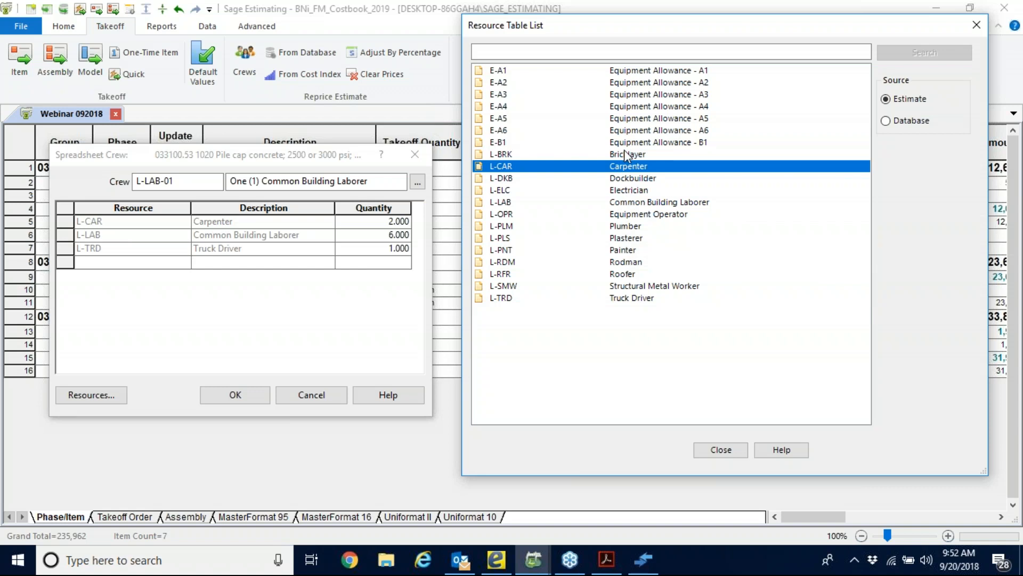
double_click(622, 155)
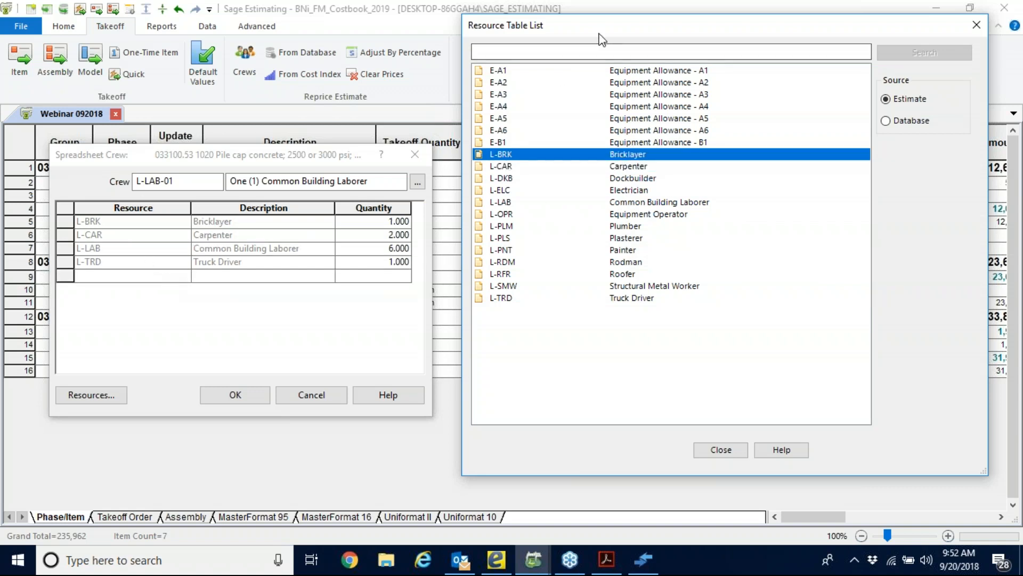
left_click_drag(602, 39, 684, 45)
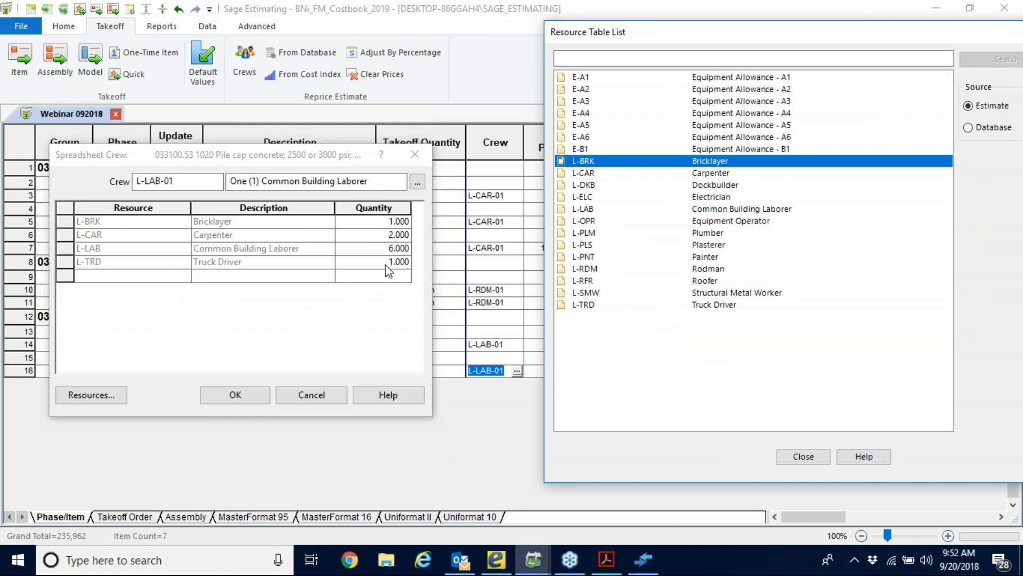
left_click(783, 456)
Set the crew quantities of the Truck Driver and the Bricklayer to 3 each.
left_click(383, 264)
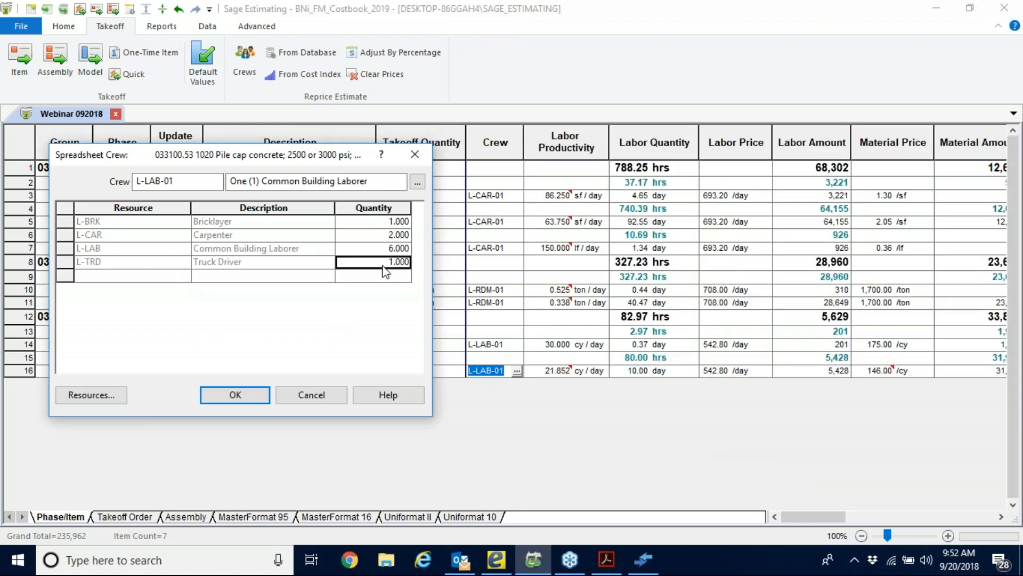
type("3")
left_click(375, 221)
type("3")
left_click(359, 249)
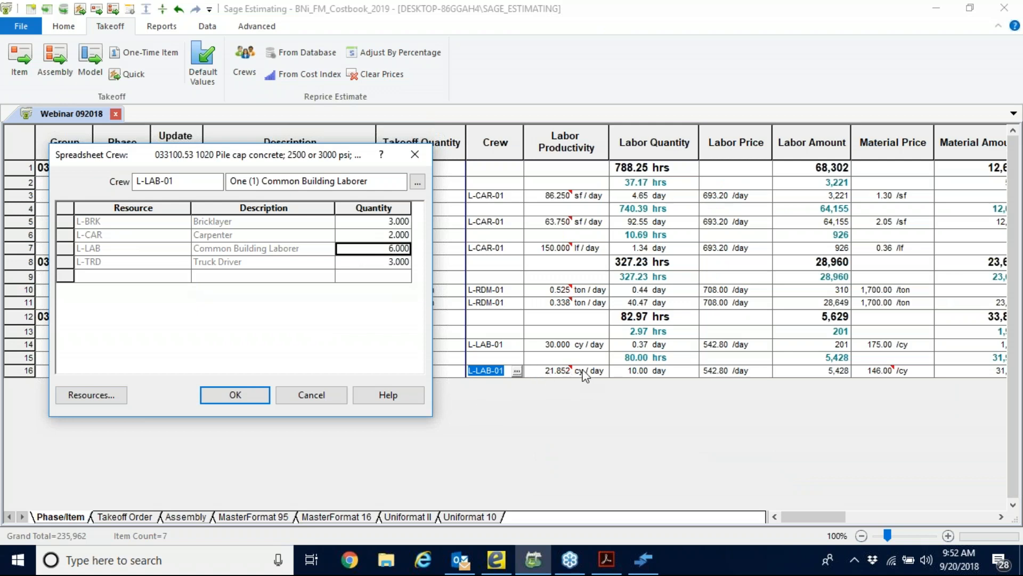
Save the crew changes, using the modified crew for all affected items in the estimate.
left_click(229, 397)
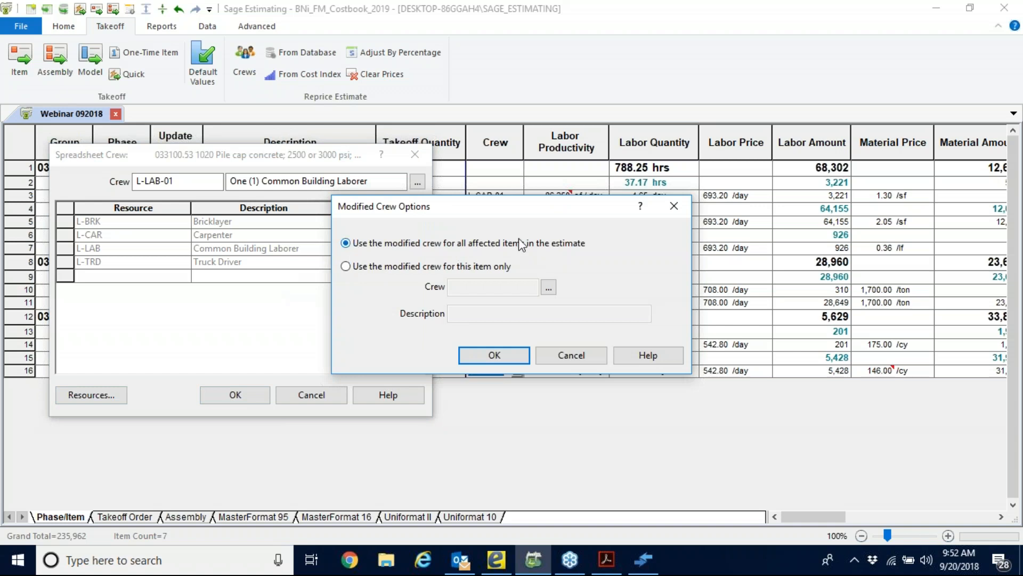
left_click_drag(542, 213, 344, 257)
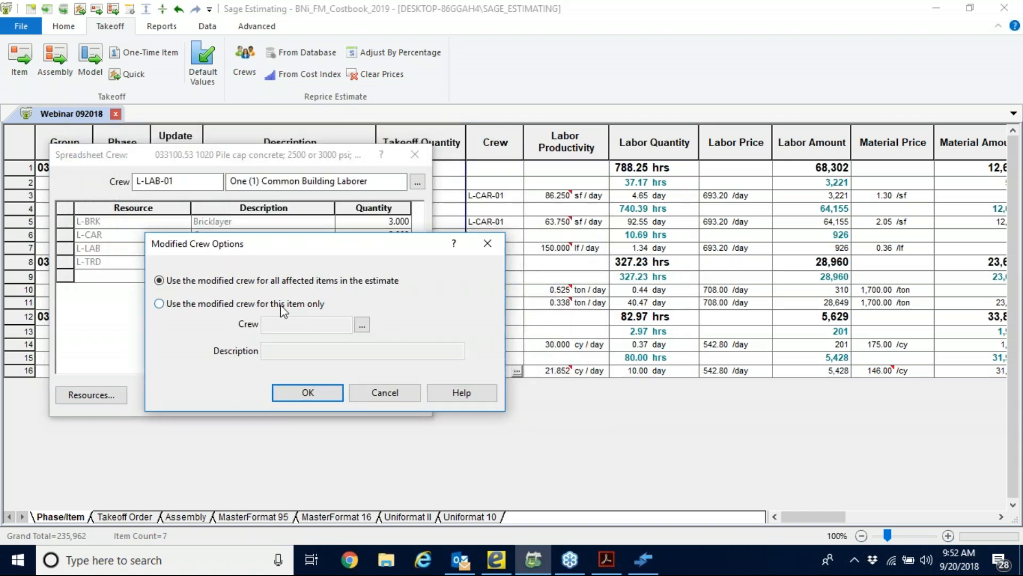
left_click(308, 393)
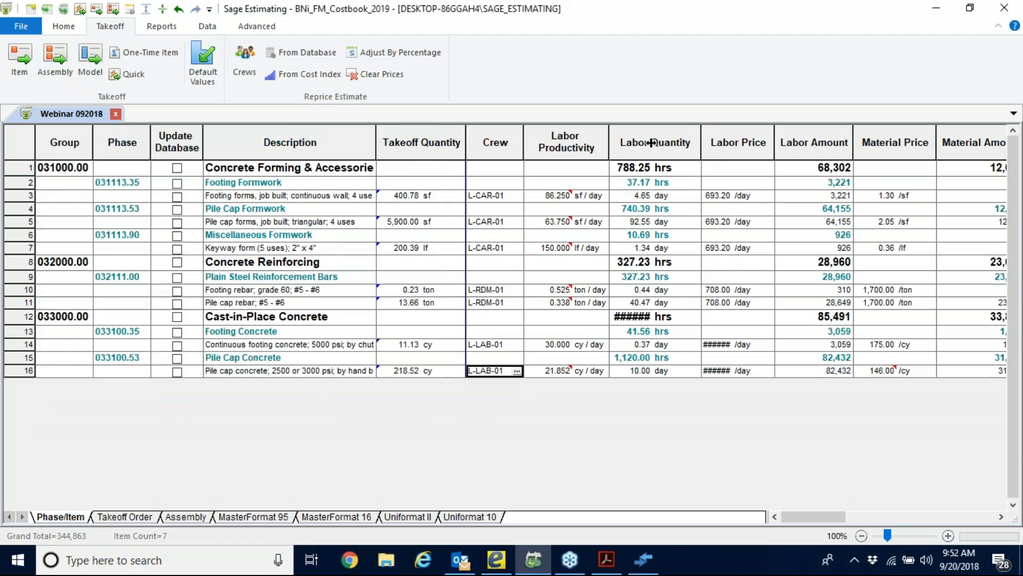
Fit the Labor Price column to its values and try to adjust the width of the Labor Quantity column.
left_click_drag(653, 142, 646, 142)
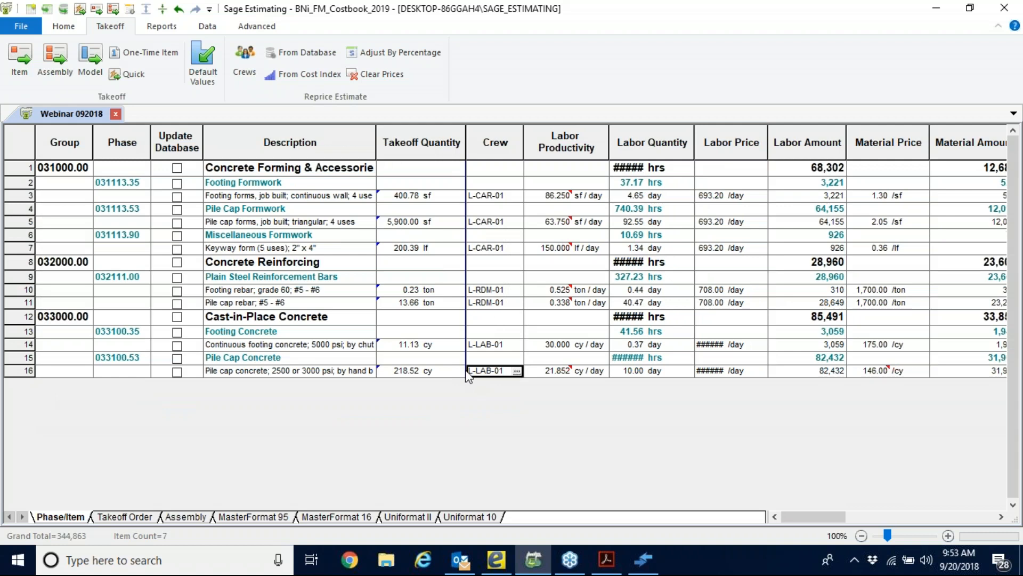
left_click(426, 375)
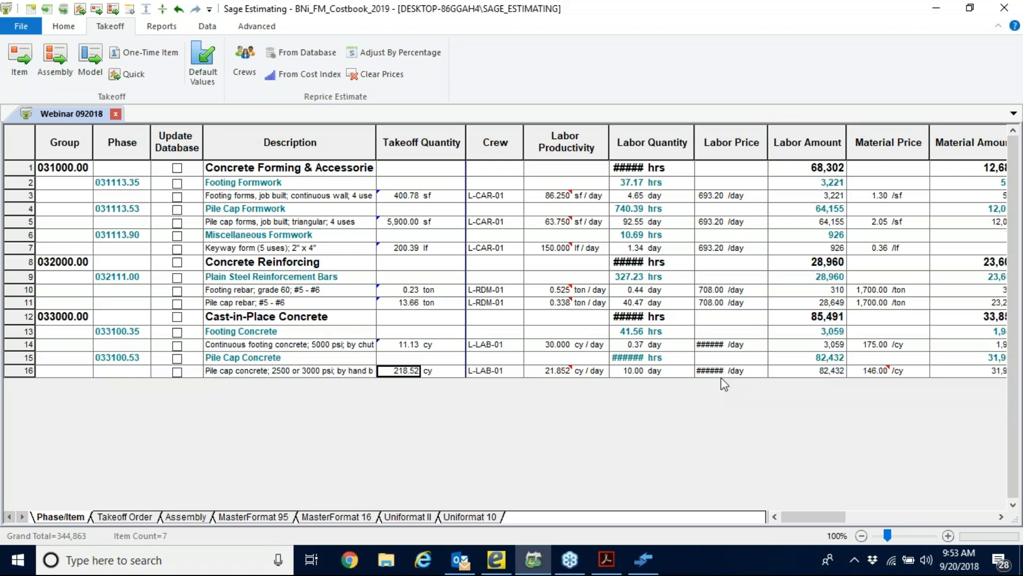
double_click(728, 140)
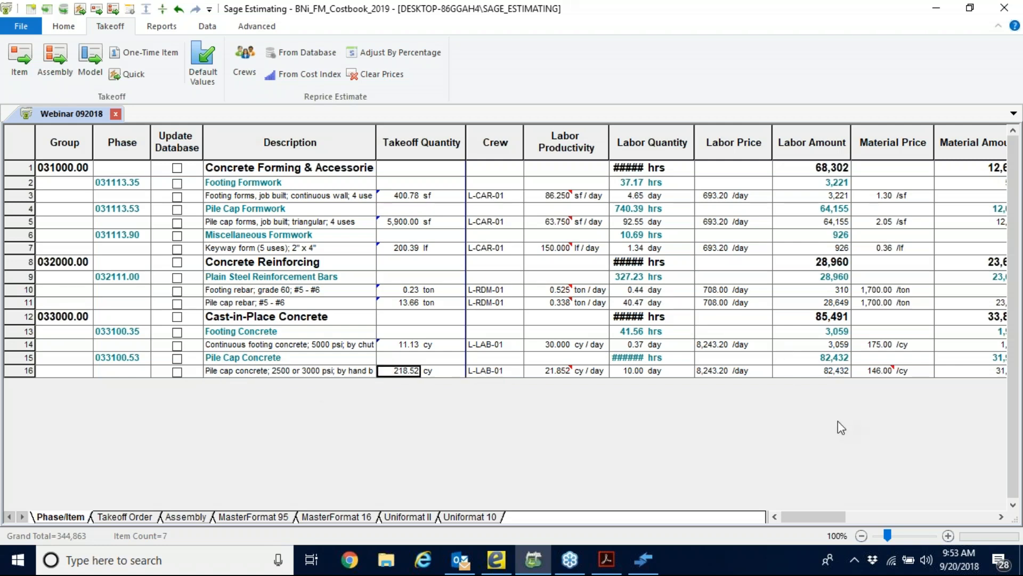
left_click(672, 143)
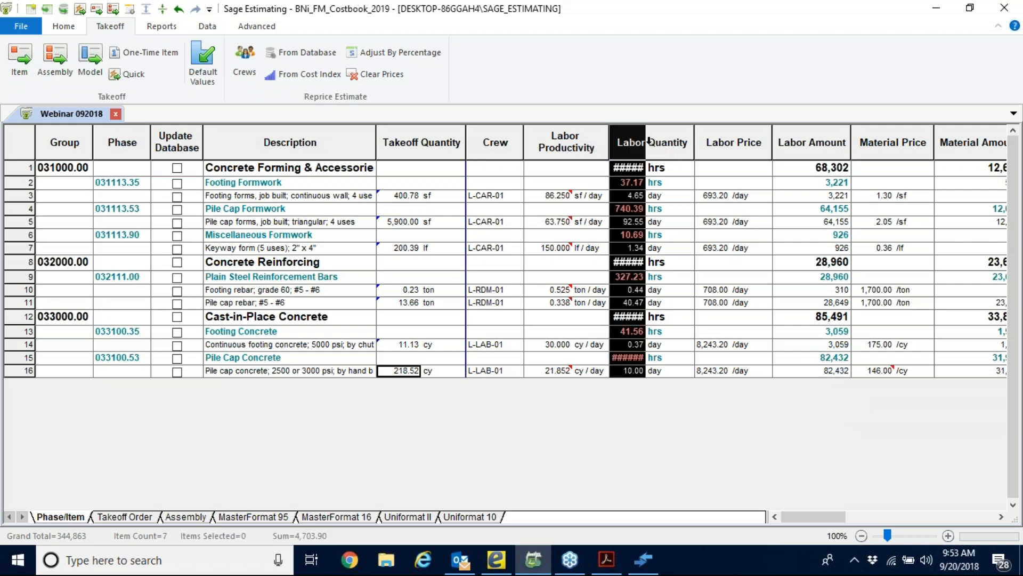
right_click(672, 142)
left_click(646, 84)
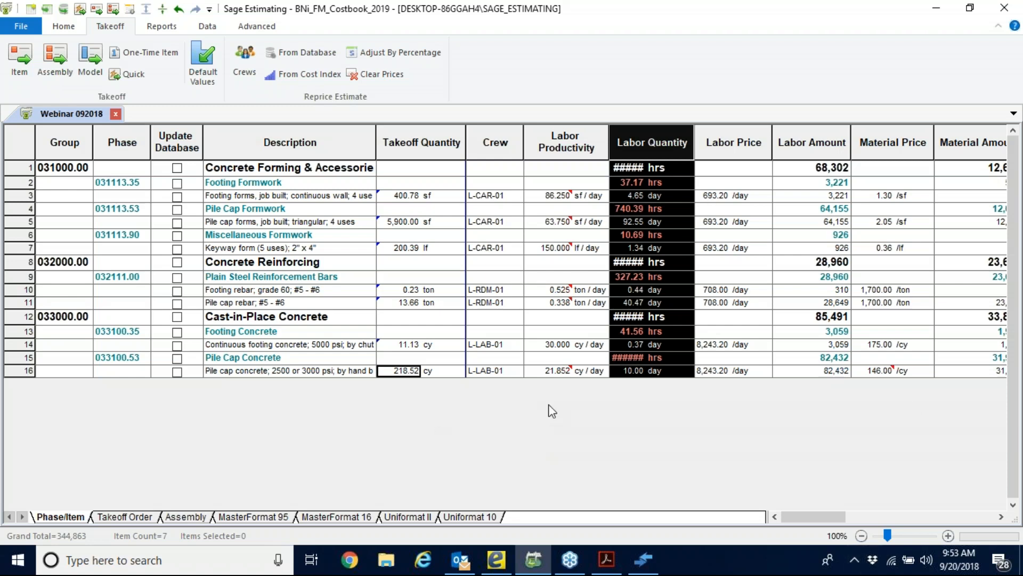
Examine the material, subcontractor, equipment, other and total cost columns of the estimate spreadsheet.
left_click(1002, 517)
left_click(1001, 517)
left_click(1001, 516)
left_click(1001, 516)
left_click(1002, 516)
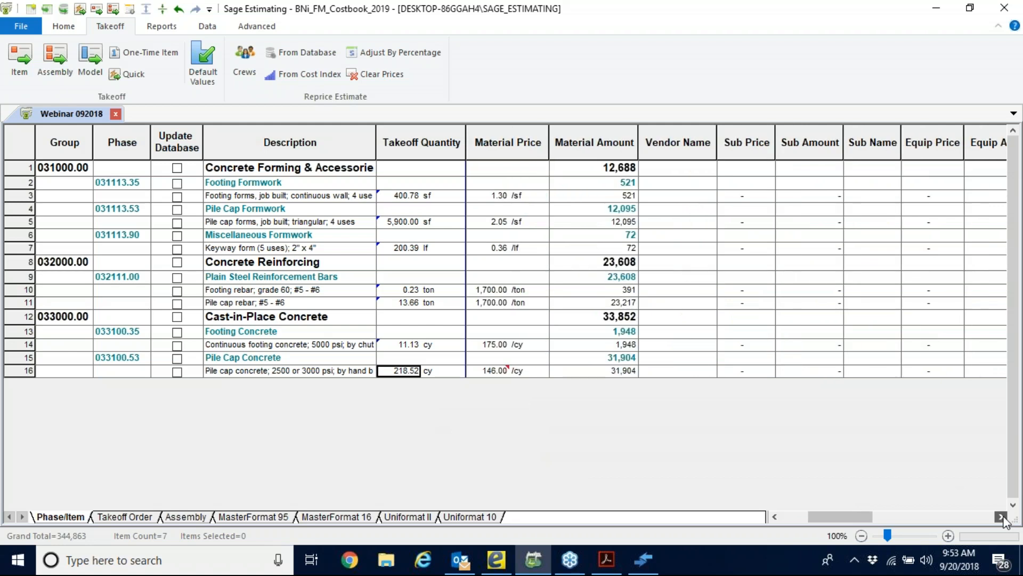
left_click(1001, 517)
left_click(1002, 516)
left_click(1001, 516)
left_click(1002, 517)
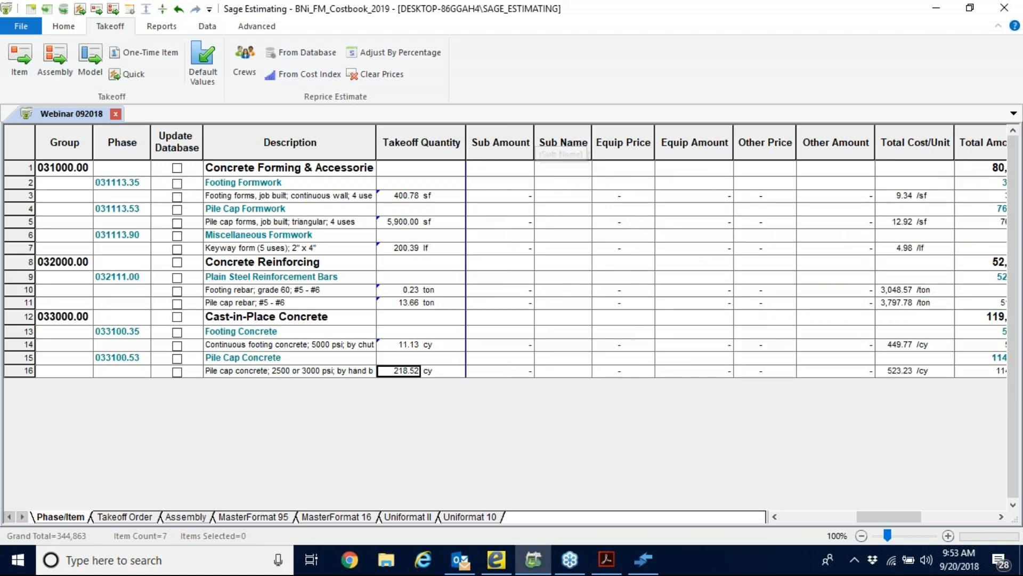
left_click(775, 516)
left_click(774, 516)
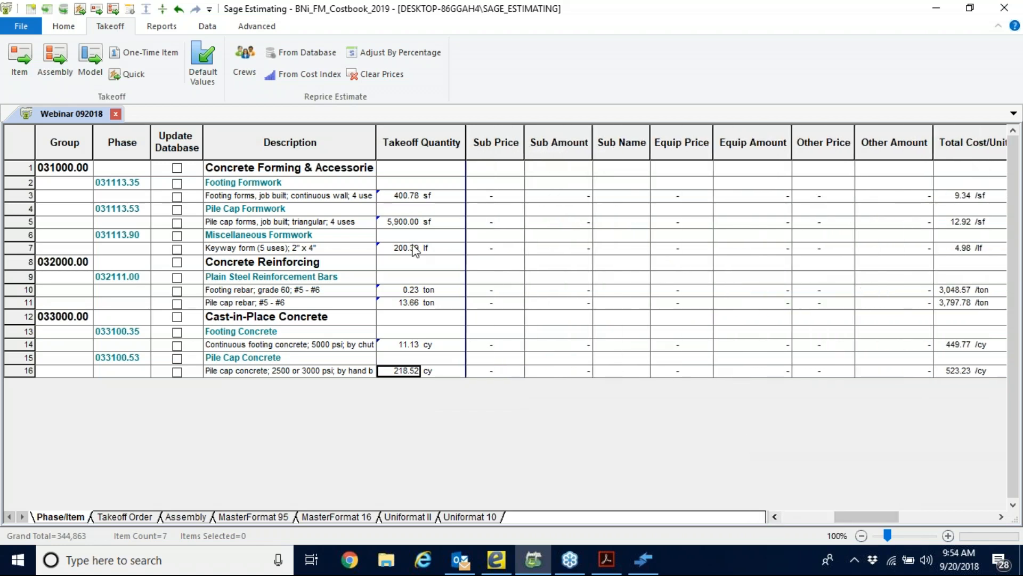
Open the bid grid for the pile cap concrete item's subcontractor amount and name it Pile Caps.
left_click(249, 375)
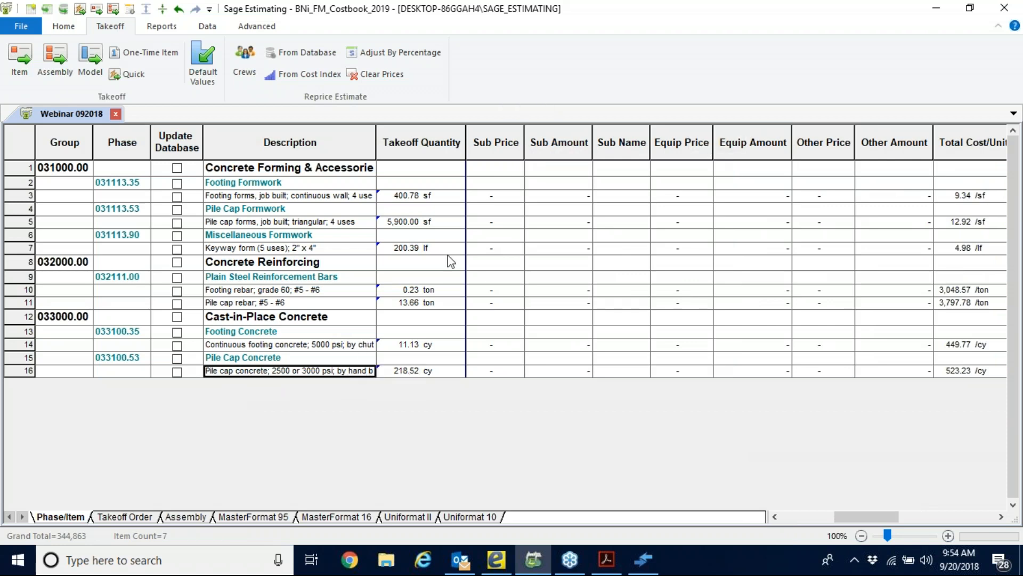
left_click(565, 373)
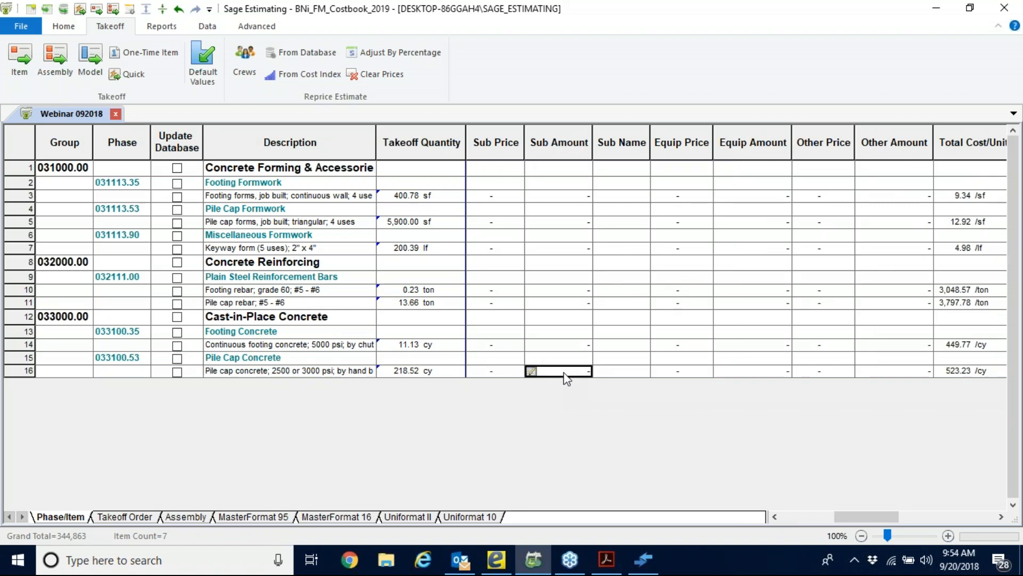
left_click(531, 372)
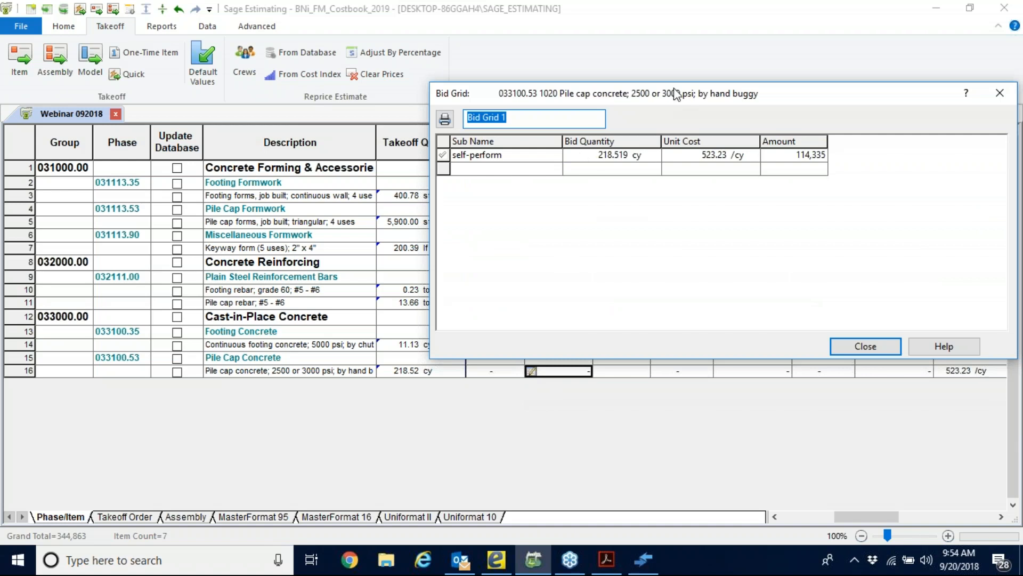
left_click_drag(811, 102, 609, 199)
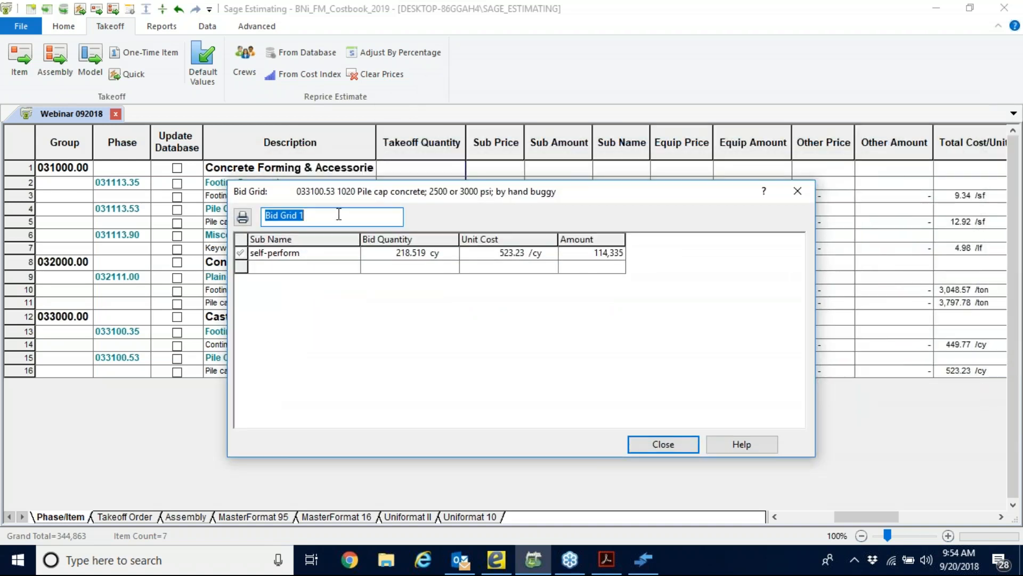
type("Pile Caps")
Add Andy's Concrete and Joes Concrete from the address book's company list as subcontractors in the Pile Caps bid grid.
left_click(506, 253)
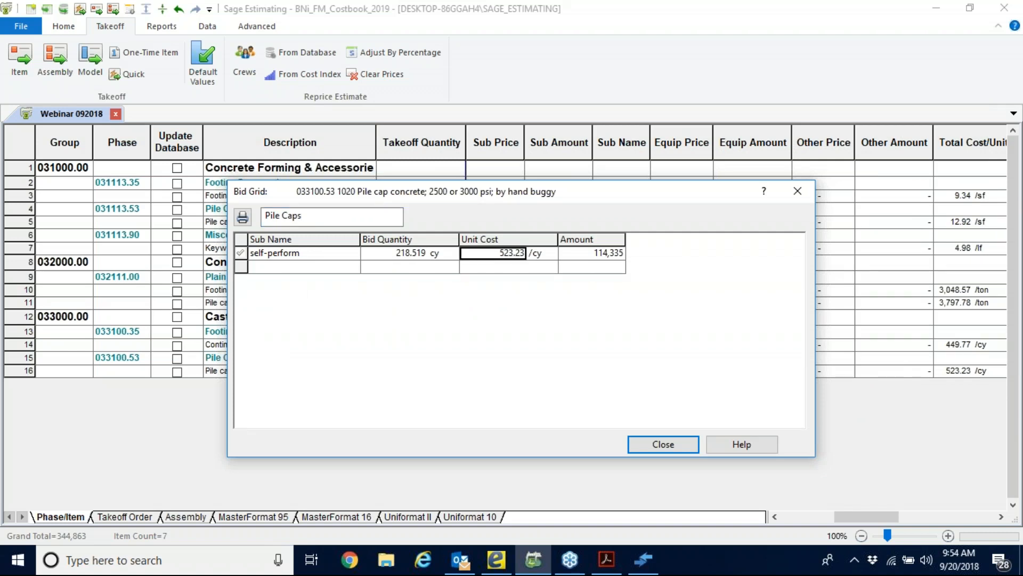
left_click(263, 268)
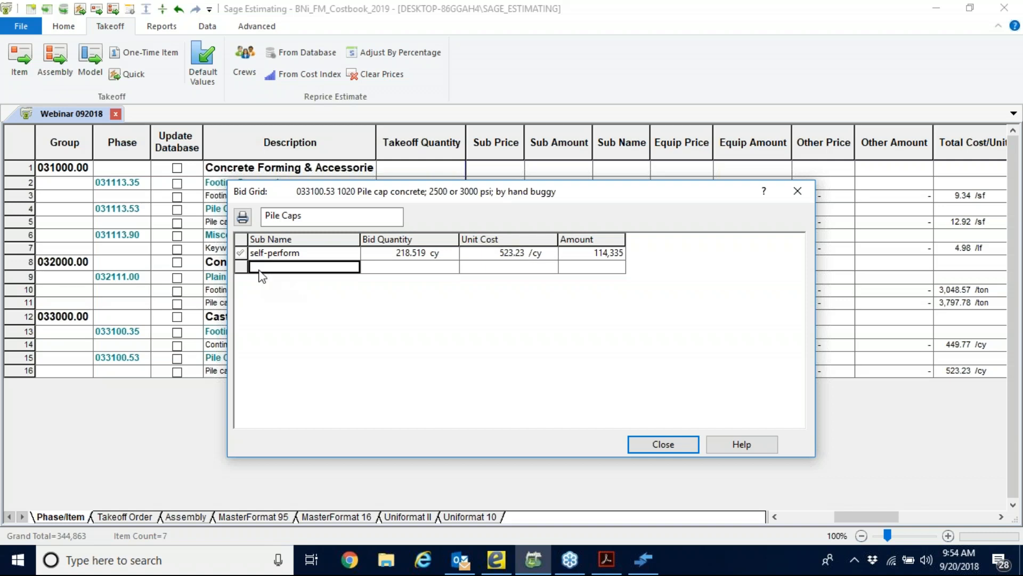
left_click(305, 257)
left_click(302, 266)
right_click(304, 269)
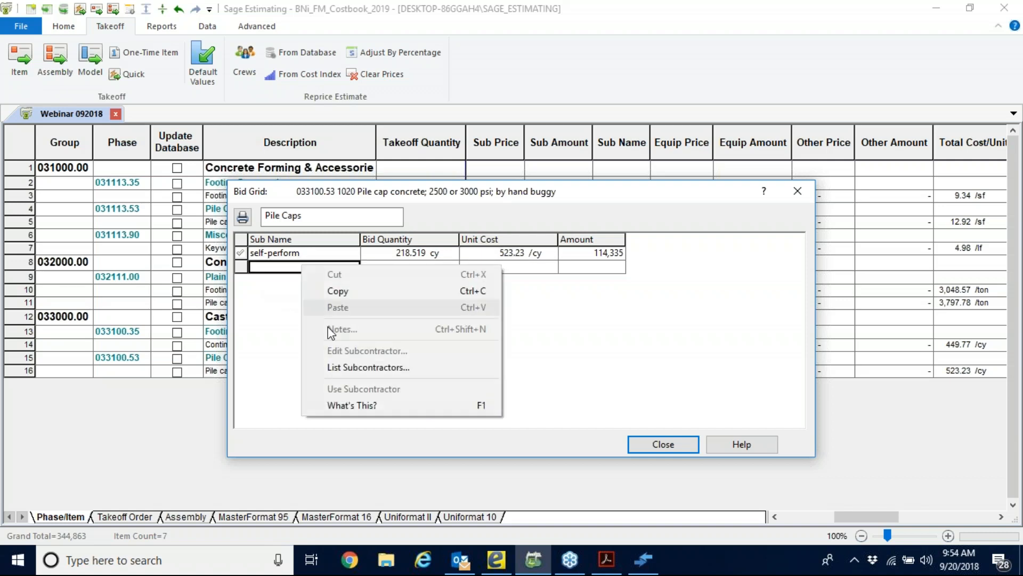
left_click(446, 375)
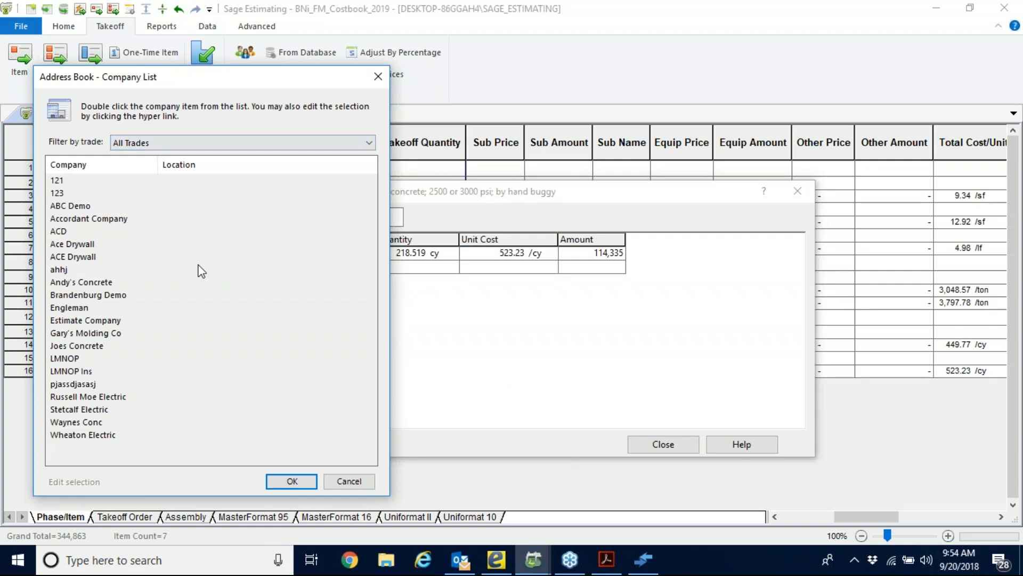
double_click(96, 283)
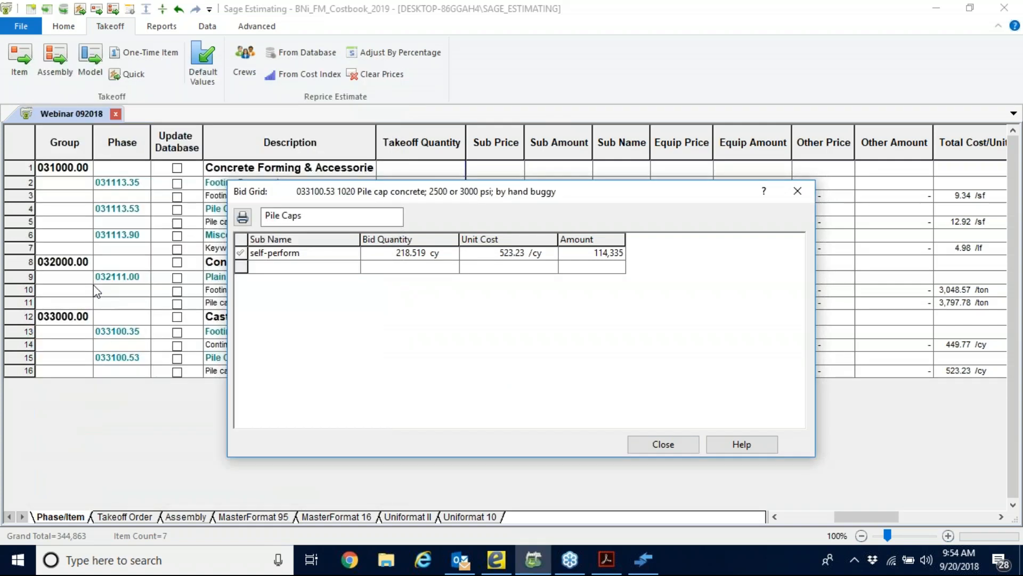
right_click(306, 277)
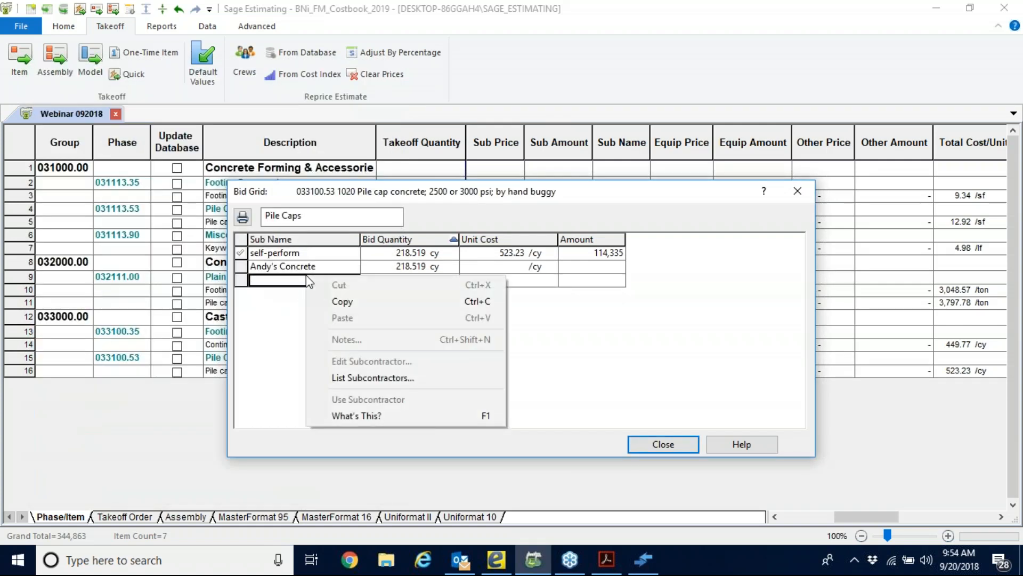
left_click(368, 378)
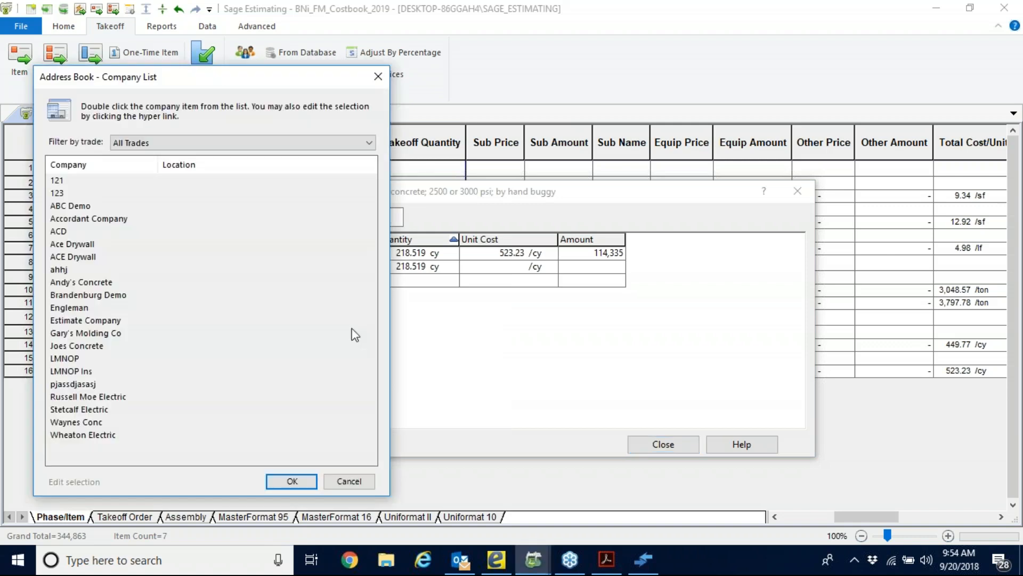
double_click(64, 347)
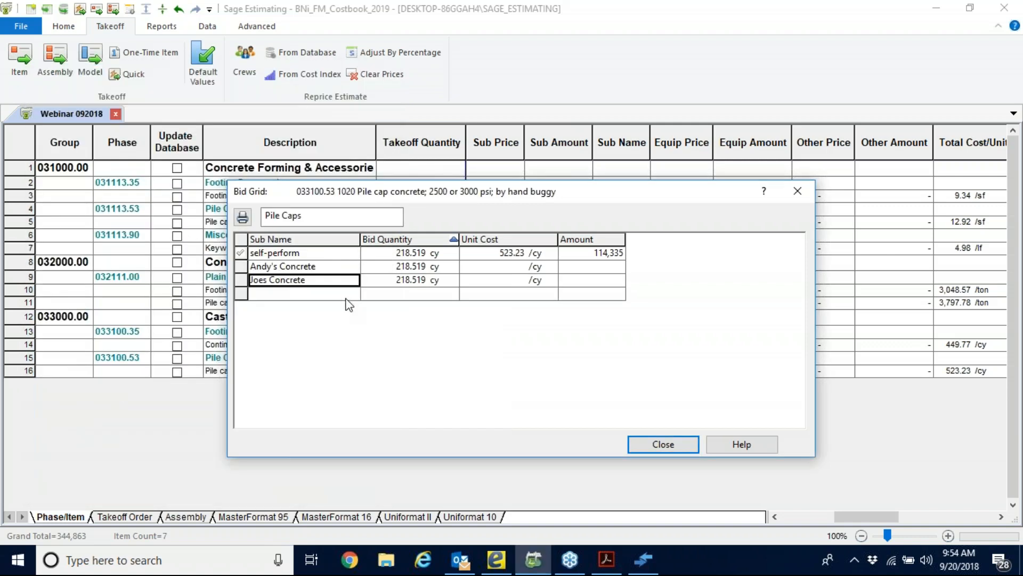
Enter a unit cost of 480 per cy for Andy's Concrete and a total bid amount of 100,000 for Joes Concrete.
left_click(502, 267)
type("480")
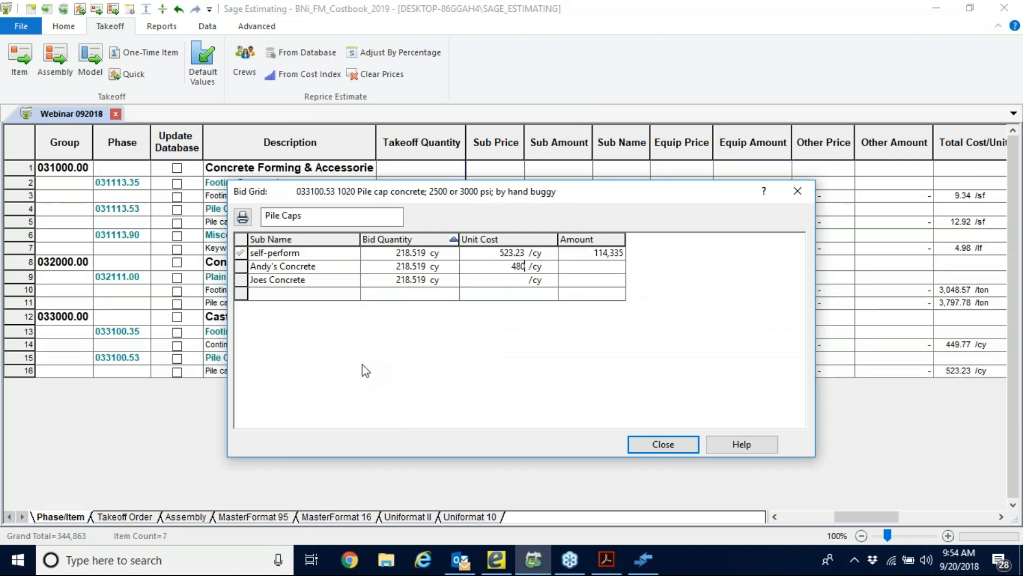
left_click(513, 282)
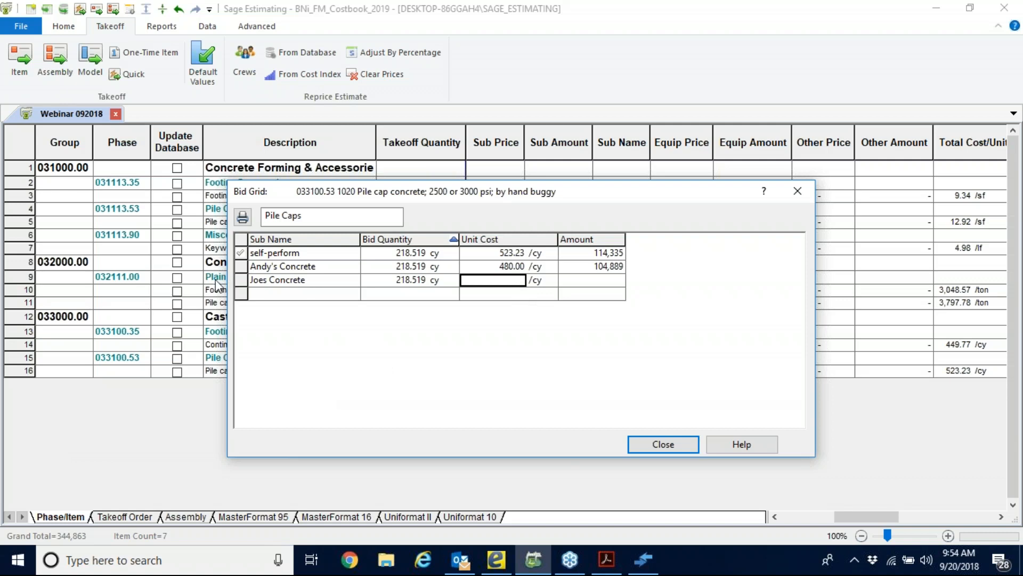
left_click(609, 283)
type("100000")
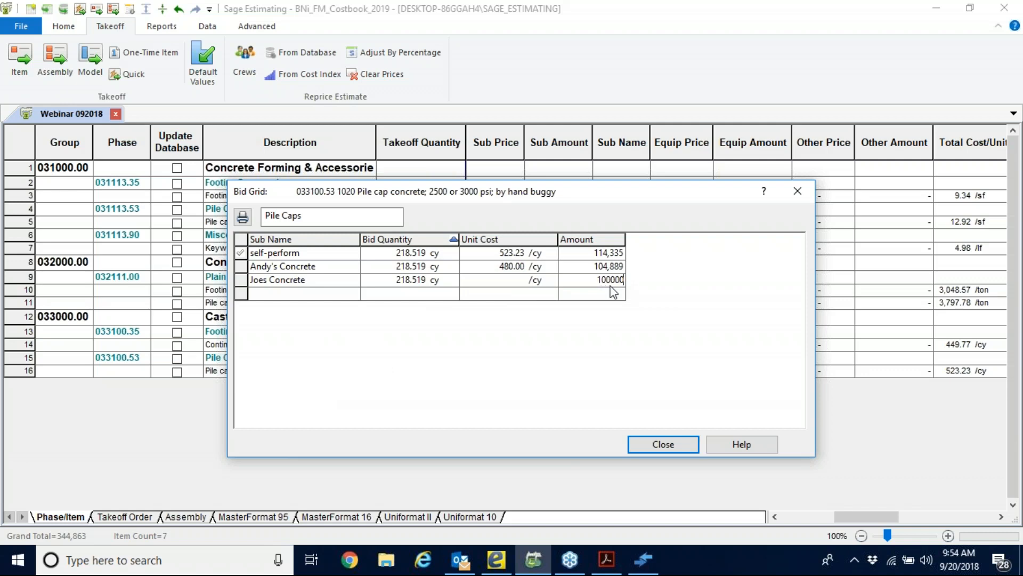
left_click(589, 258)
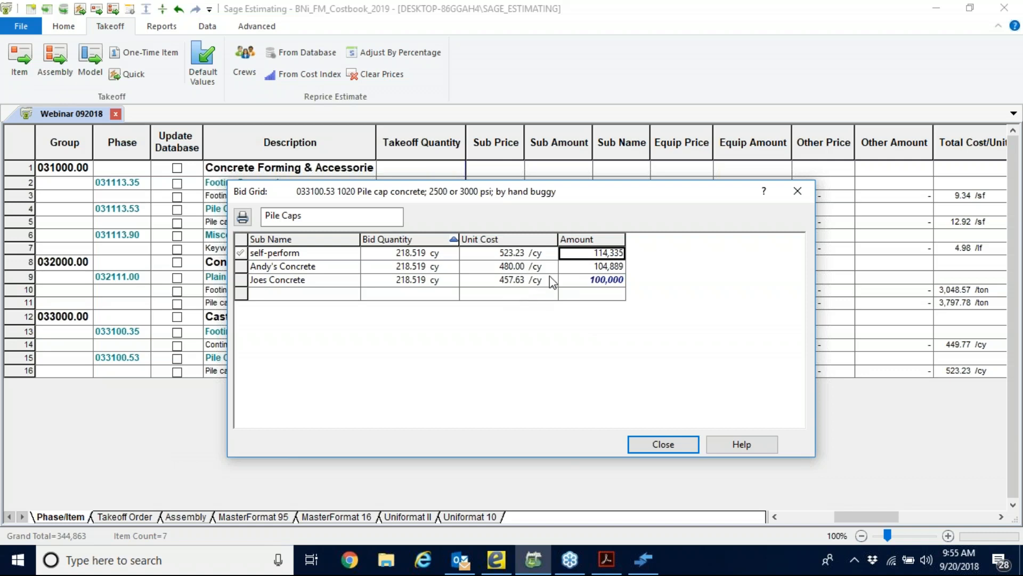
Use Joes Concrete's bid for the pile cap concrete, clearing the labor, material, equipment and other amounts, and close the bid grid.
right_click(309, 284)
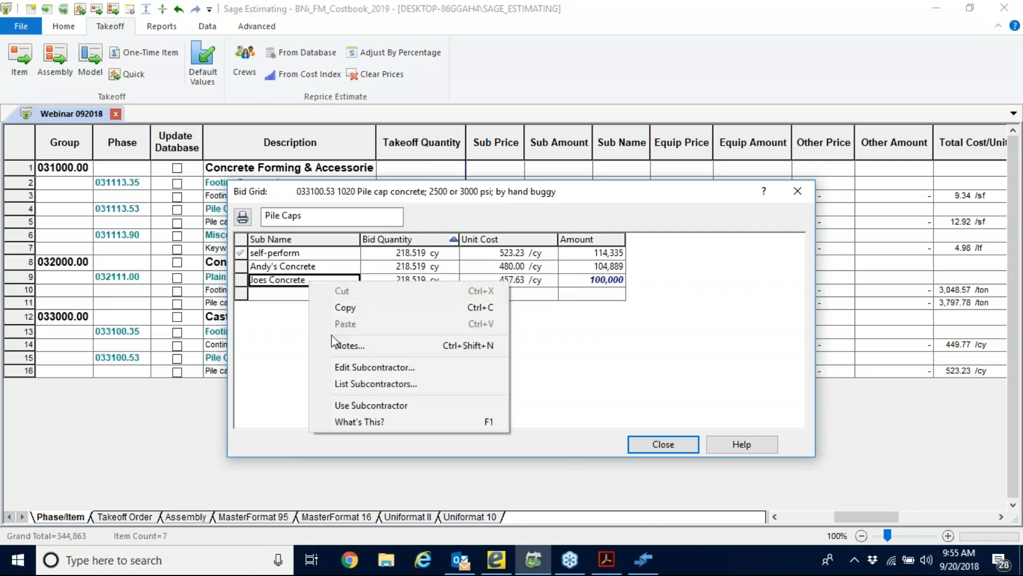
left_click(484, 407)
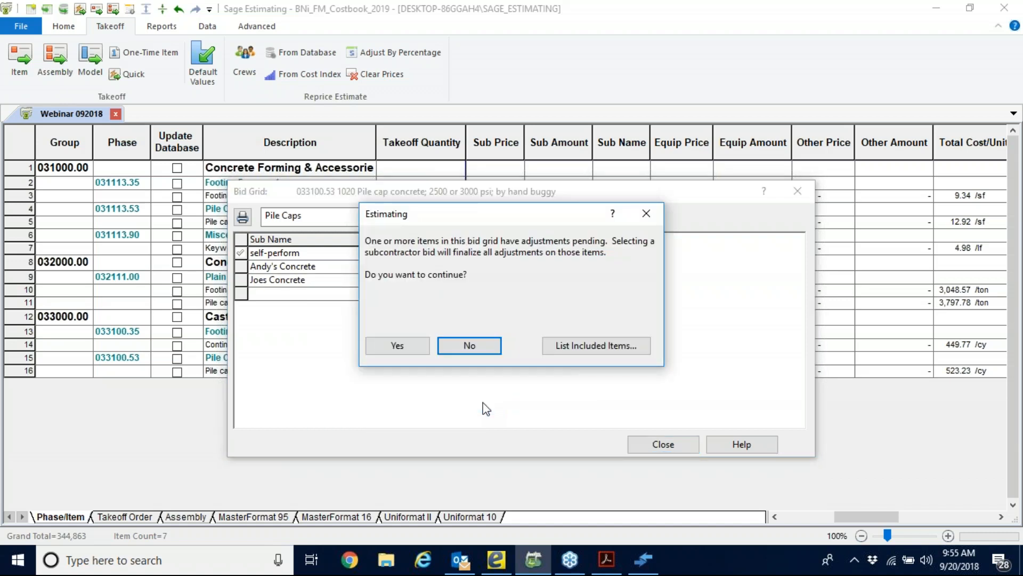
left_click(394, 348)
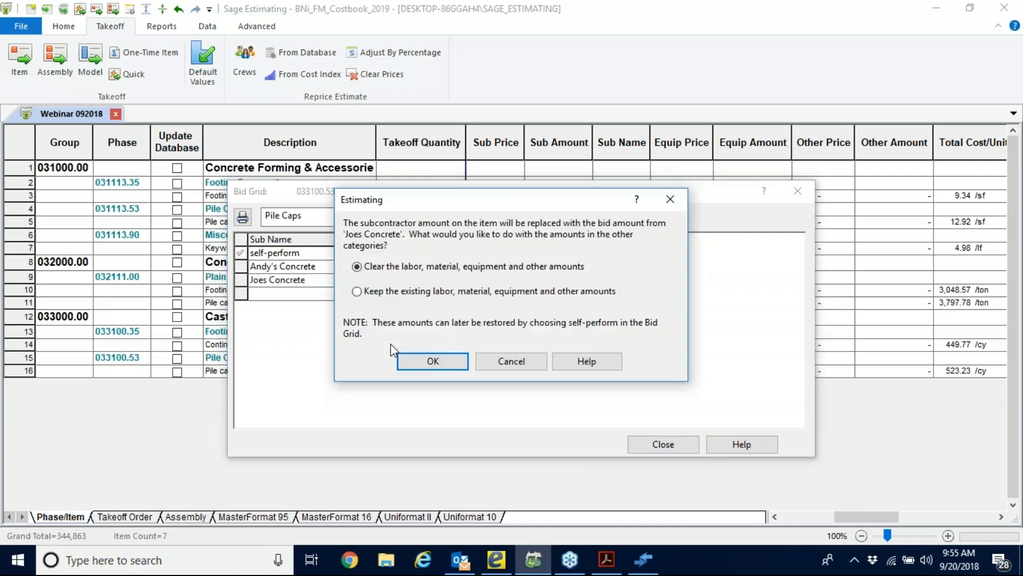
left_click(451, 362)
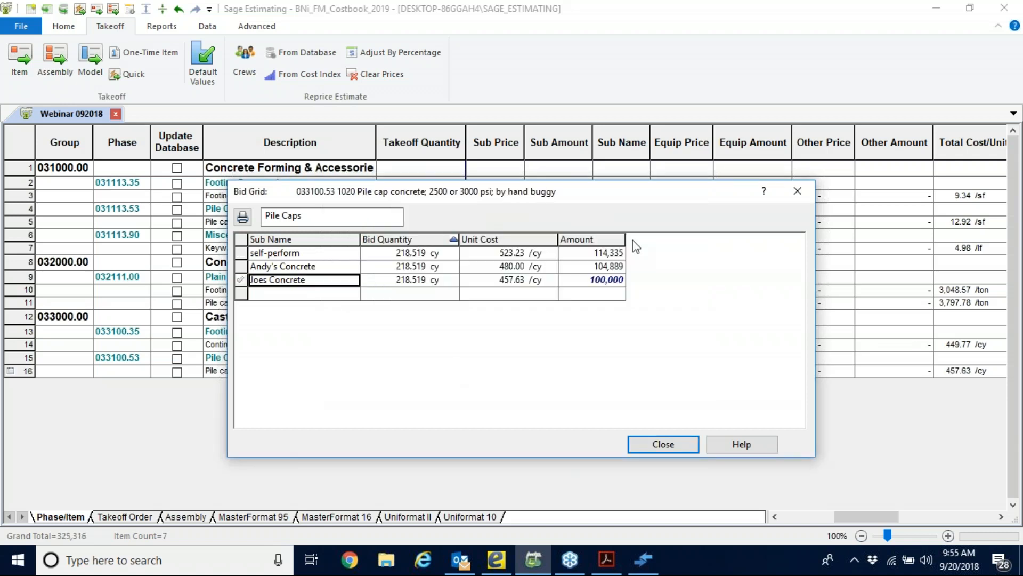
left_click(664, 445)
left_click(482, 372)
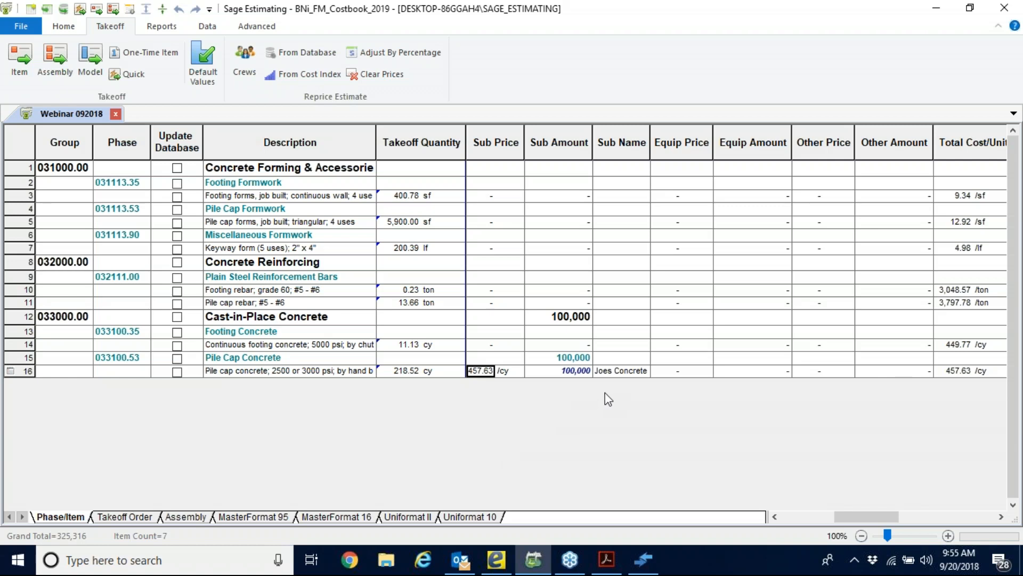
Reopen the pile cap concrete item's bid grid, use Andy's Concrete as its subcontractor instead, and close the grid.
left_click(563, 370)
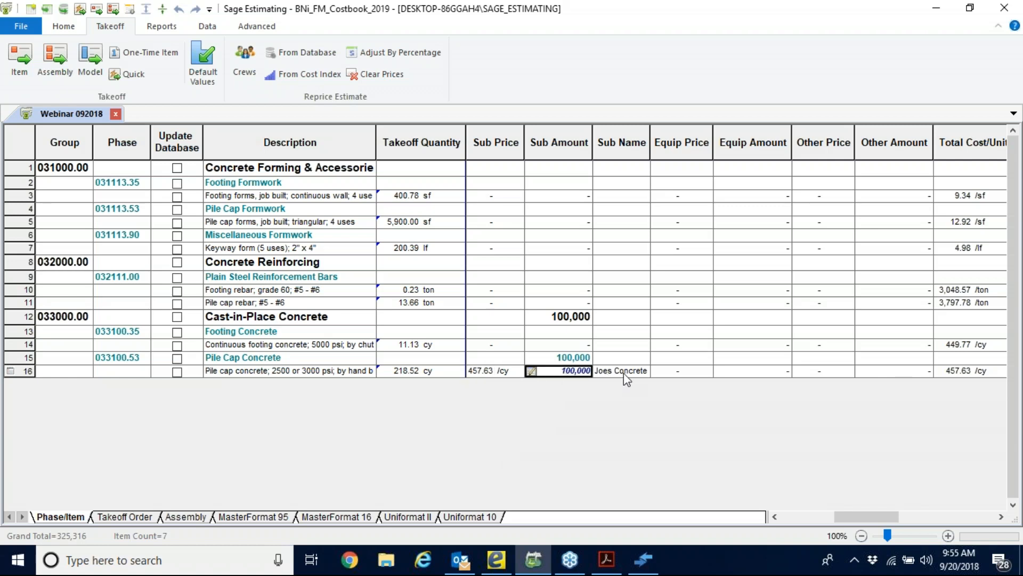
left_click(531, 371)
left_click(487, 166)
right_click(487, 166)
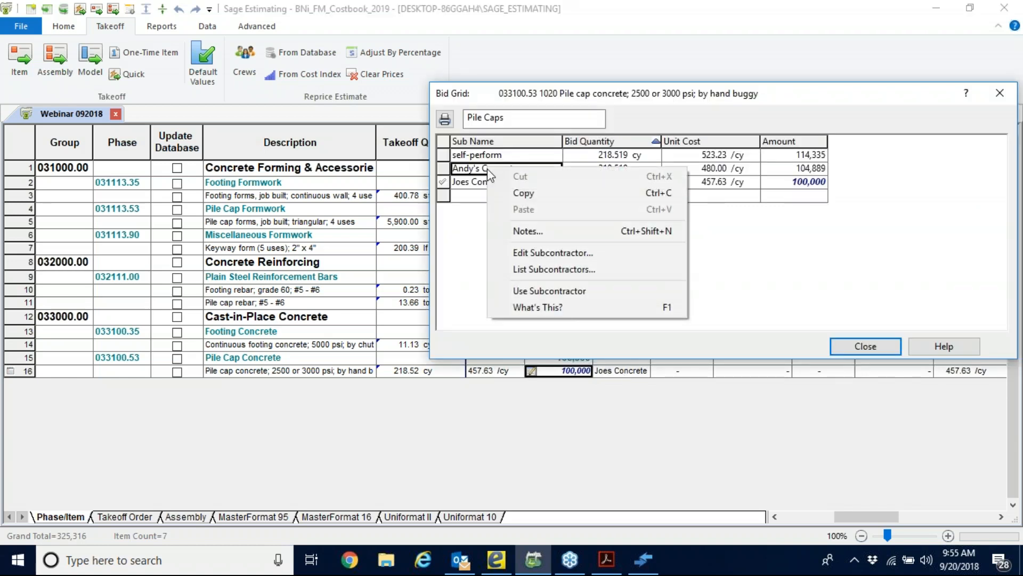
left_click(589, 291)
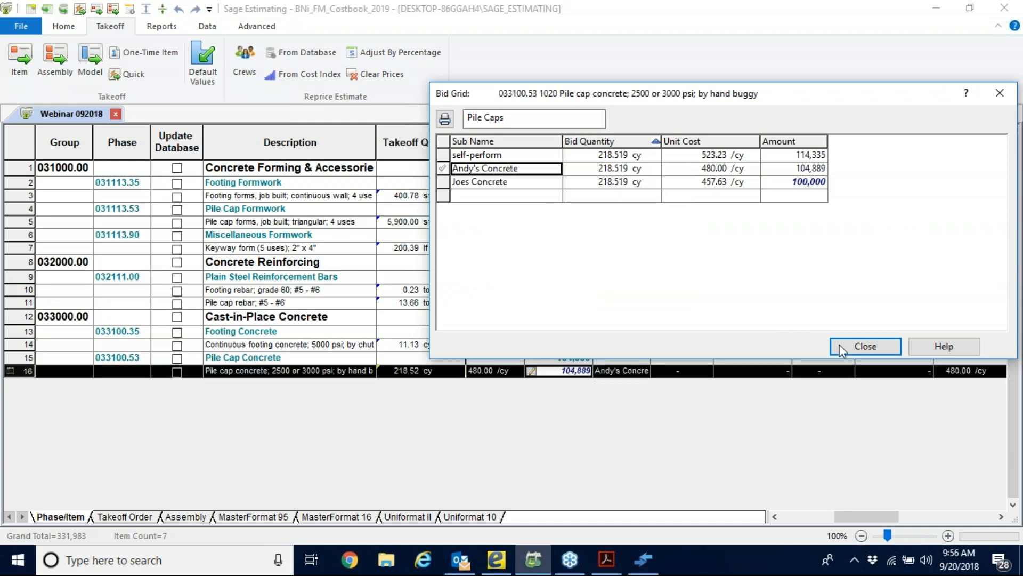
left_click(864, 346)
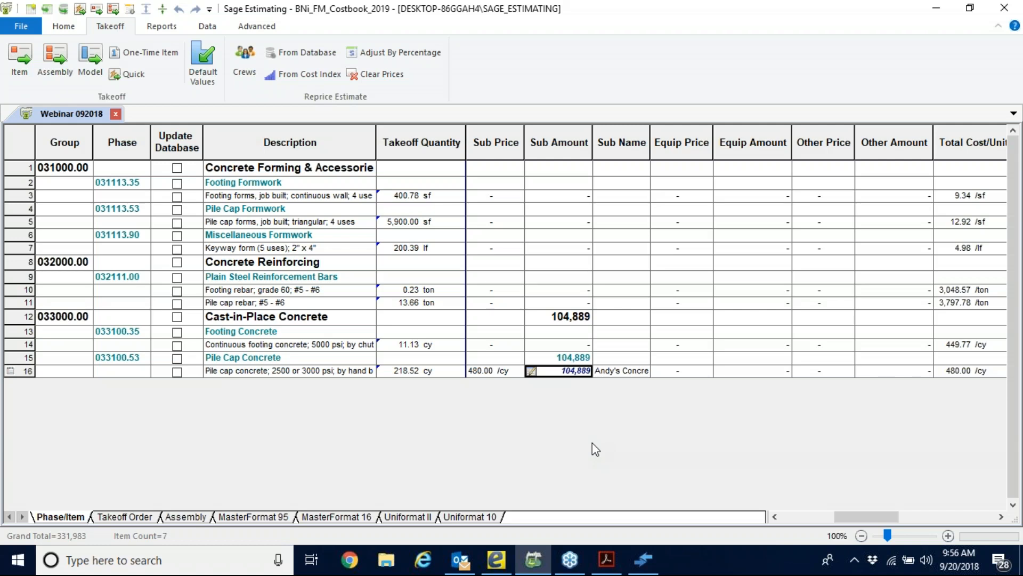
left_click(775, 518)
left_click(775, 518)
left_click(775, 518)
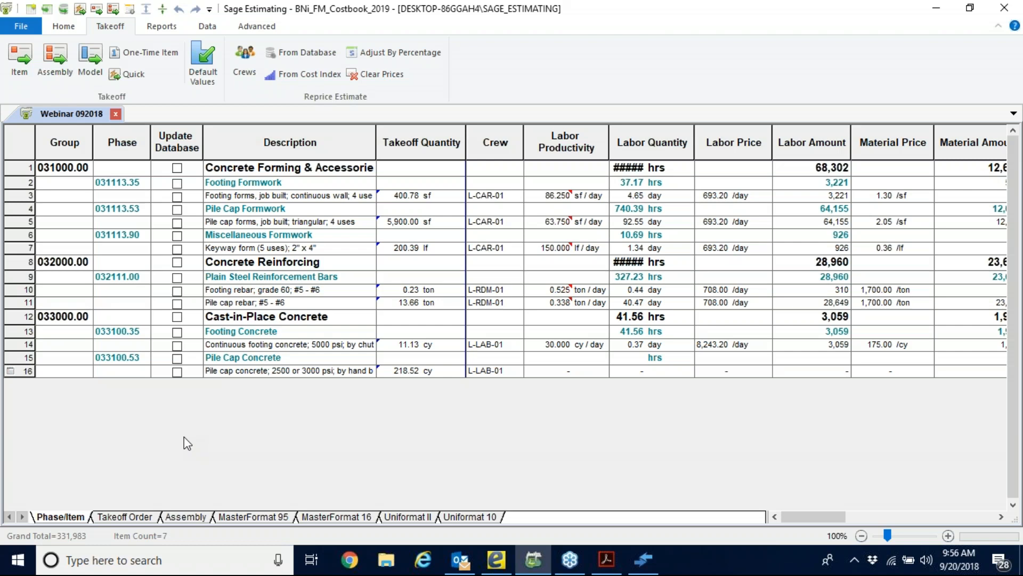
left_click(18, 23)
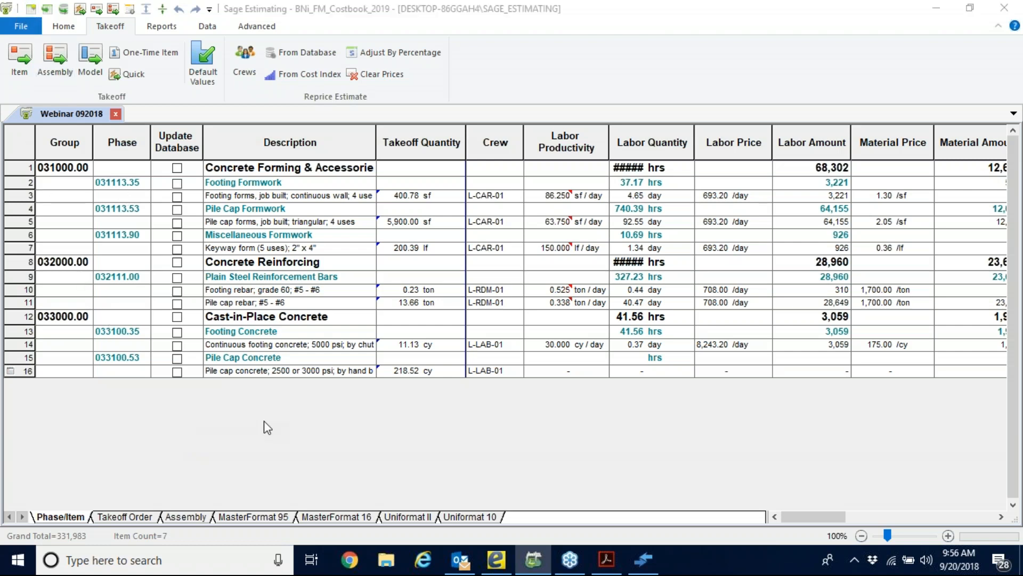